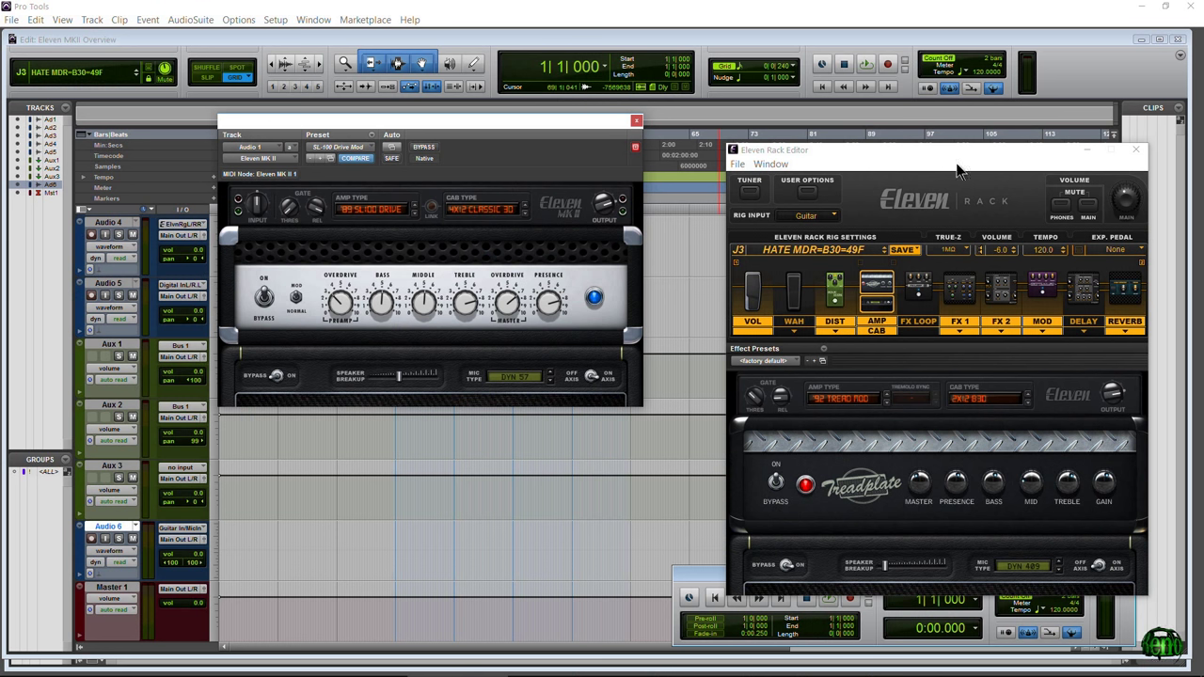
- Place the Eleven Rack Editor beside the Eleven MK II plug-in and review the plug-in's amp and cabinet types
{"action": "left_click_drag", "start_coordinate": [958, 157], "coordinate": [891, 128]}
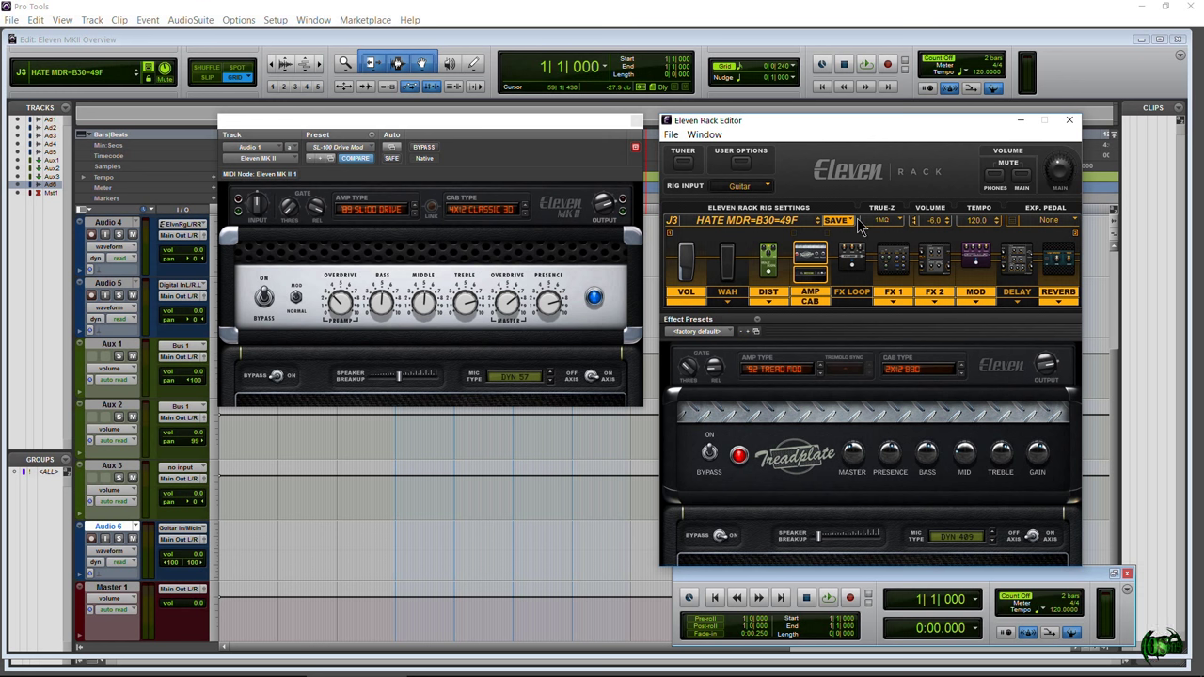
{"action": "left_click", "coordinate": [365, 210]}
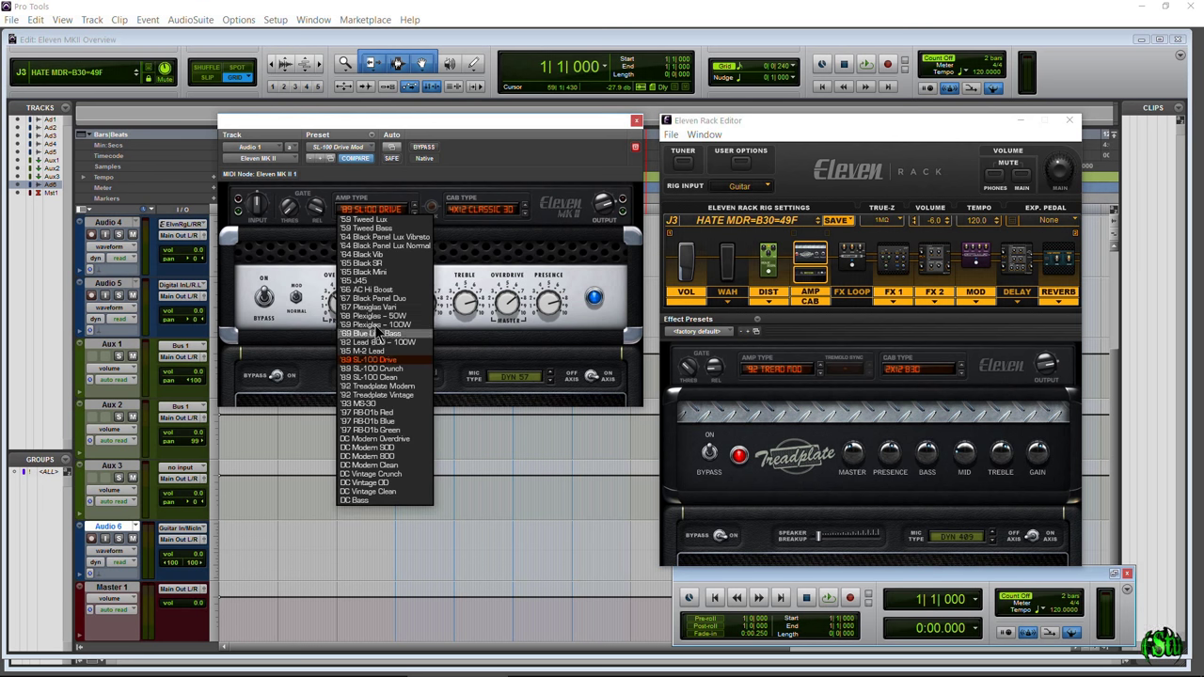
{"action": "left_click", "coordinate": [489, 230]}
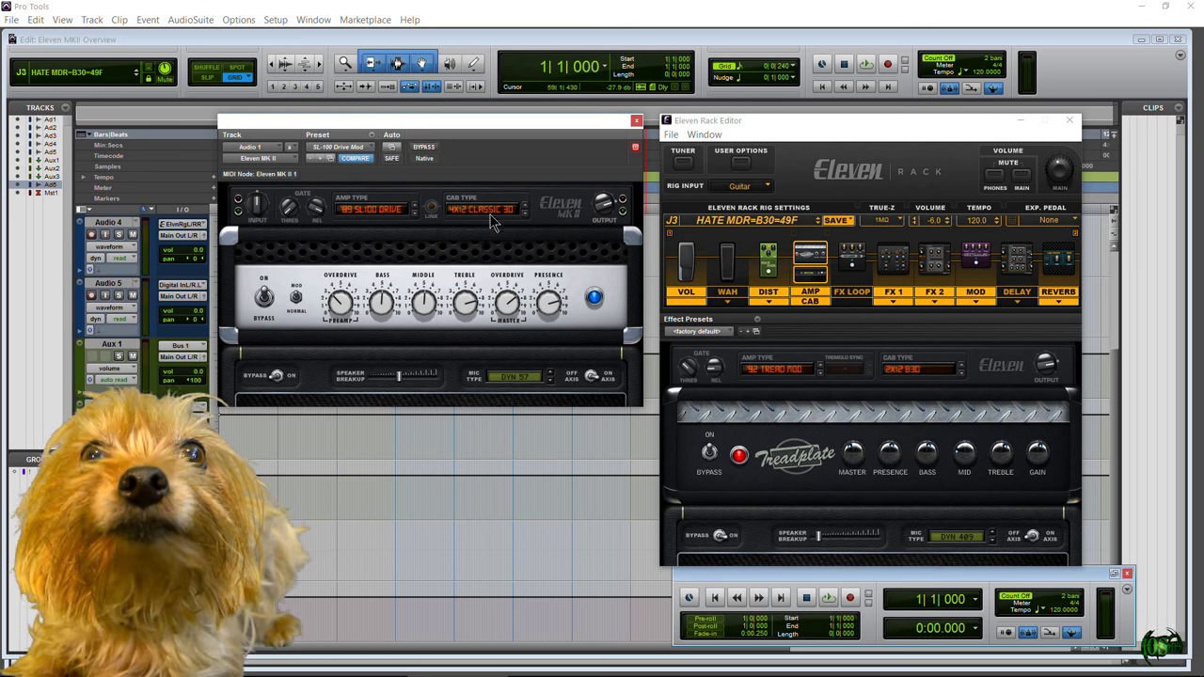
{"action": "left_click", "coordinate": [488, 211]}
{"action": "left_click", "coordinate": [354, 290]}
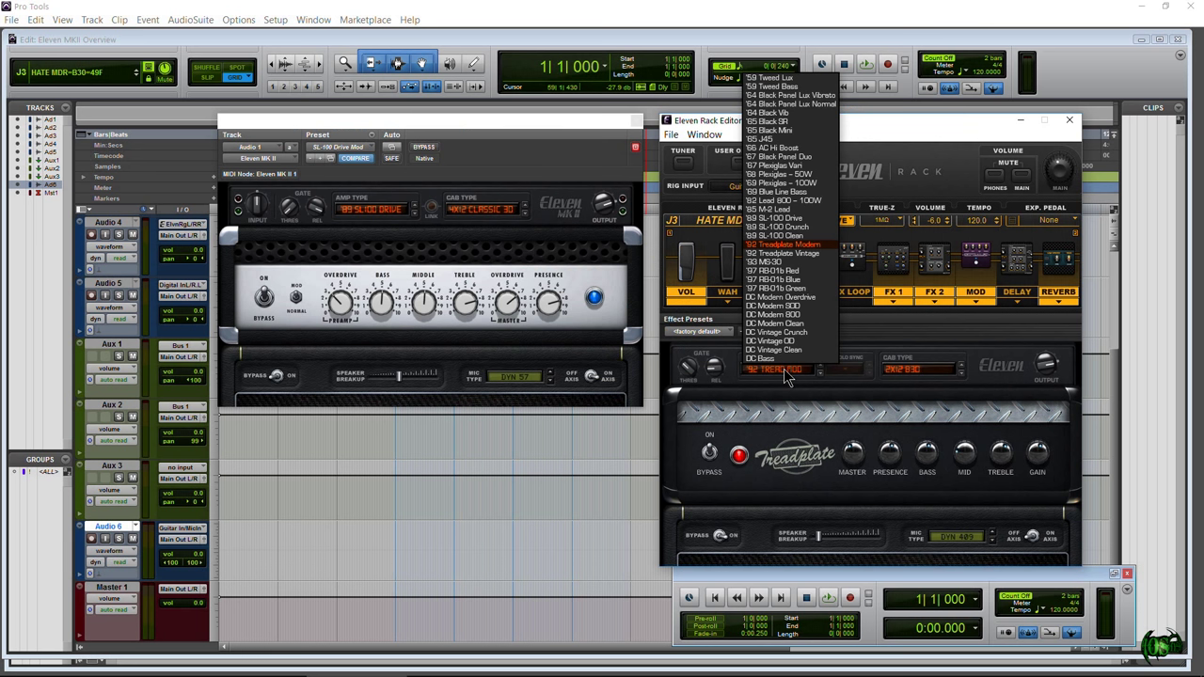
- Review the amp, cabinet, microphone and distortion pedal choices in the Eleven Rack Editor for comparison
{"action": "left_click", "coordinate": [901, 379]}
{"action": "left_click", "coordinate": [908, 380]}
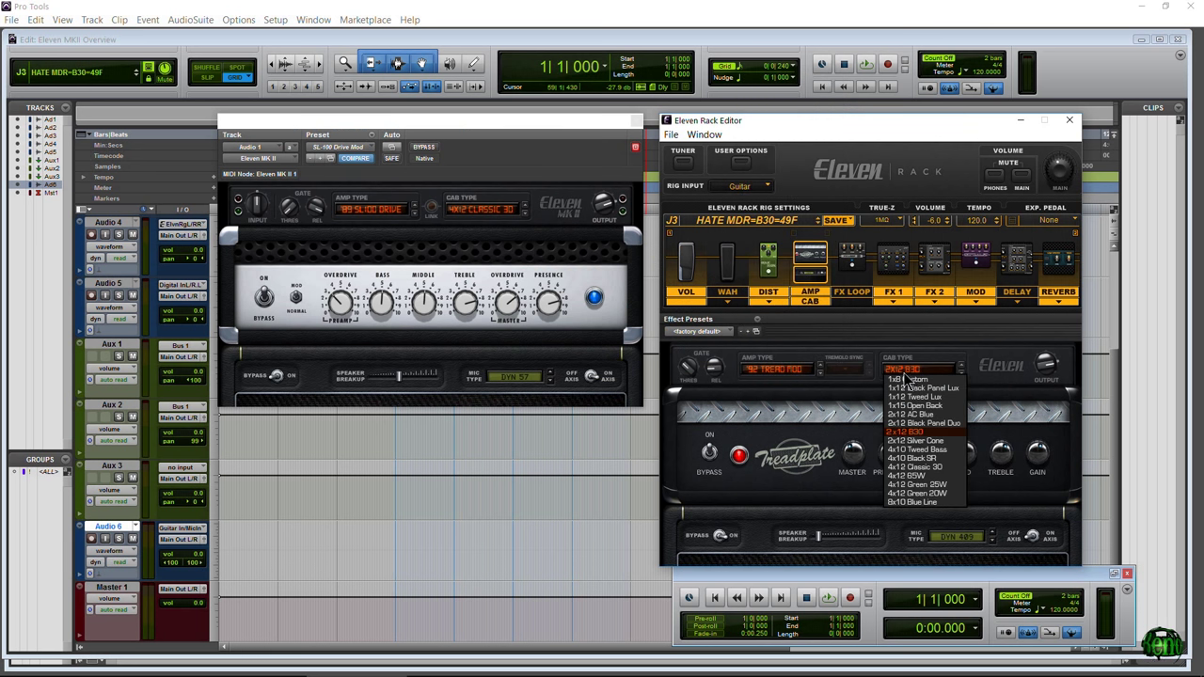
{"action": "left_click", "coordinate": [820, 415]}
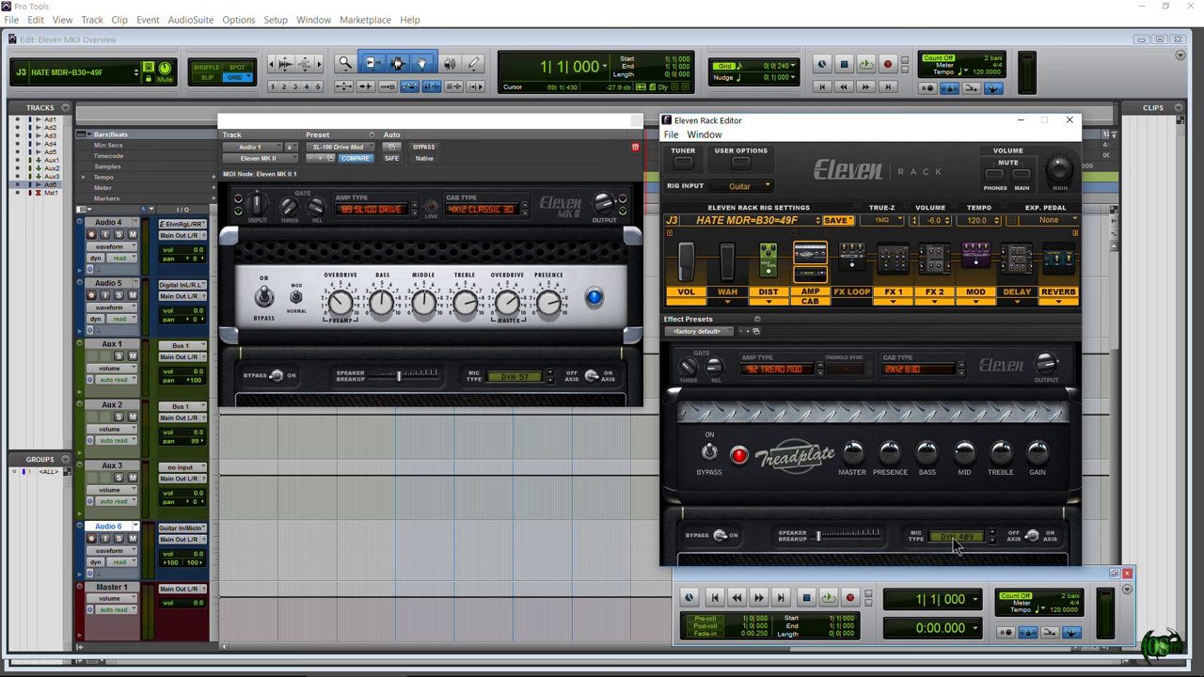
{"action": "left_click", "coordinate": [954, 539]}
{"action": "left_click", "coordinate": [873, 421]}
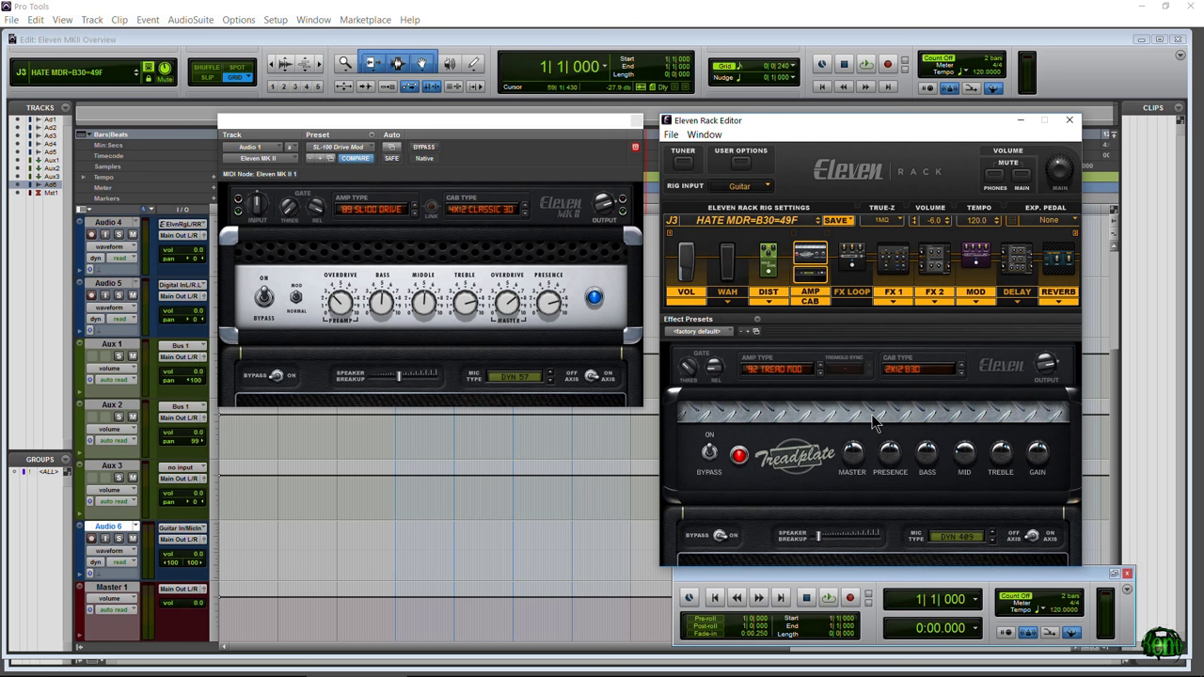
{"action": "left_click", "coordinate": [769, 301]}
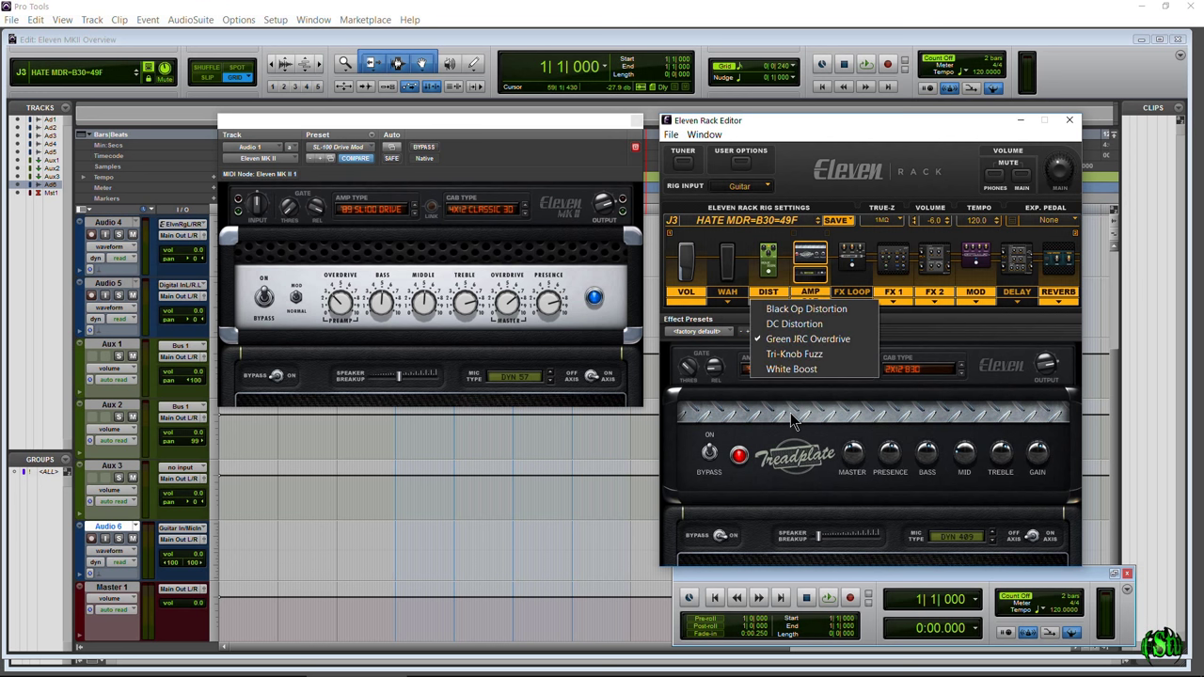
{"action": "left_click", "coordinate": [941, 347]}
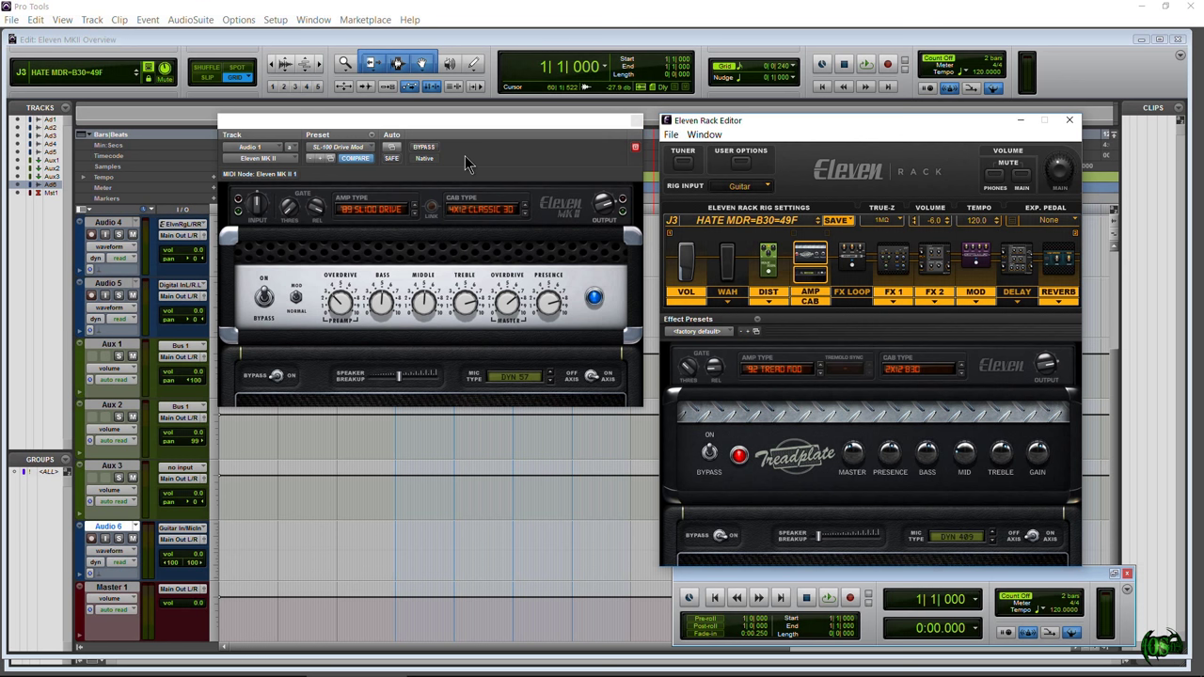
- Check the Eleven MK II plug-in's amp types again and lower its Speaker Breakup to the minimum
{"action": "left_click", "coordinate": [380, 212]}
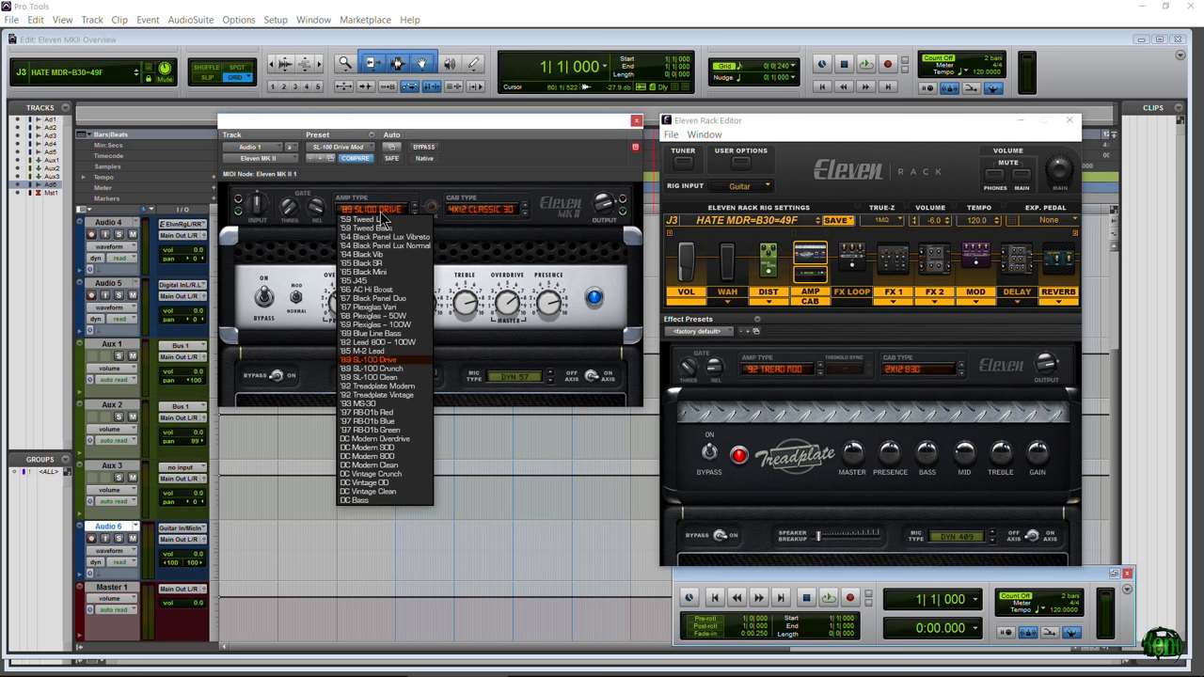
{"action": "left_click", "coordinate": [462, 170]}
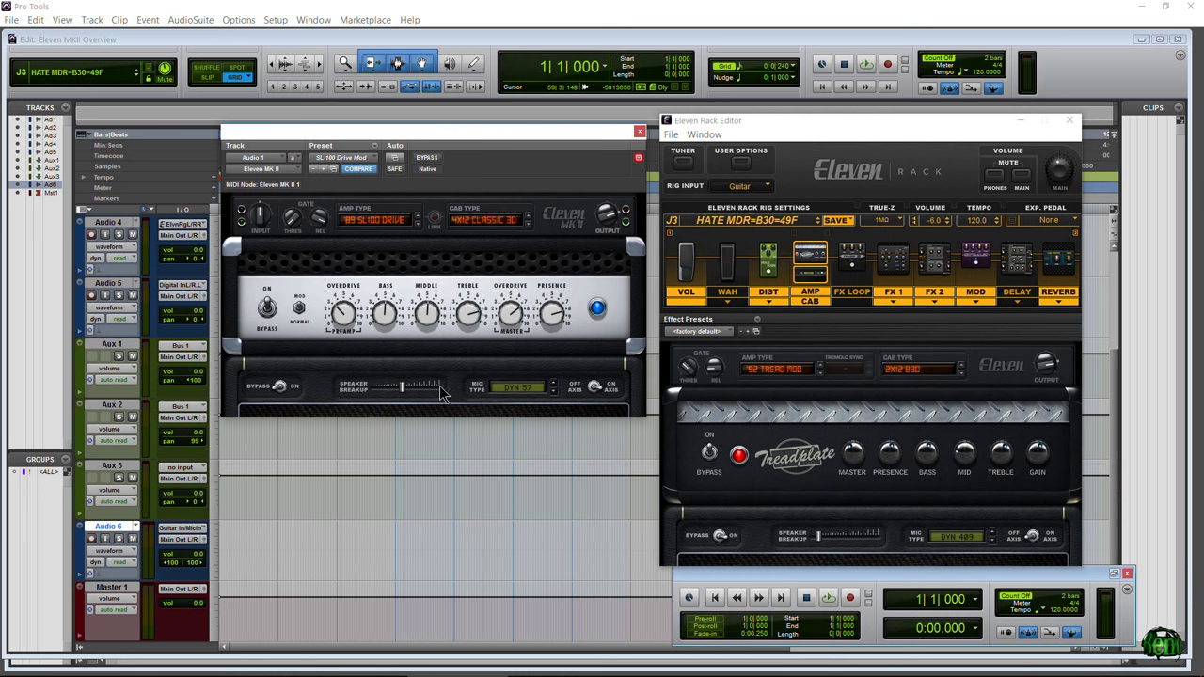
{"action": "left_click_drag", "start_coordinate": [400, 390], "coordinate": [391, 393]}
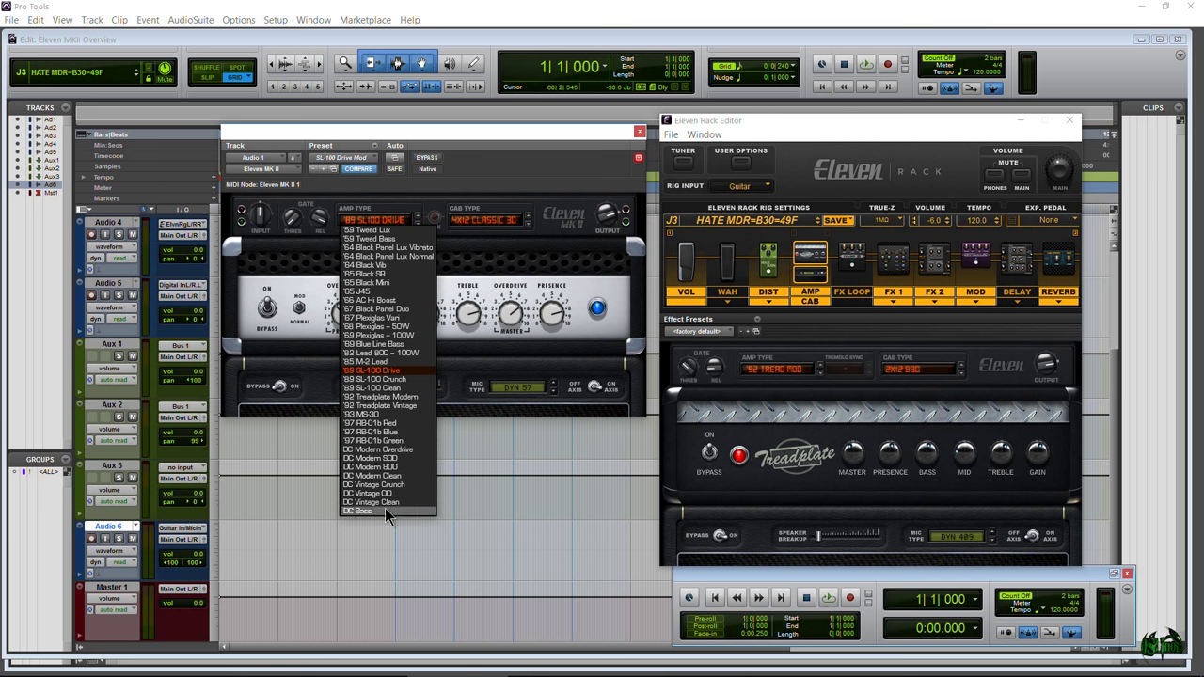
- Review the cabinet and microphone types offered by the Eleven MK II plug-in, and reposition its window
{"action": "left_click", "coordinate": [470, 219]}
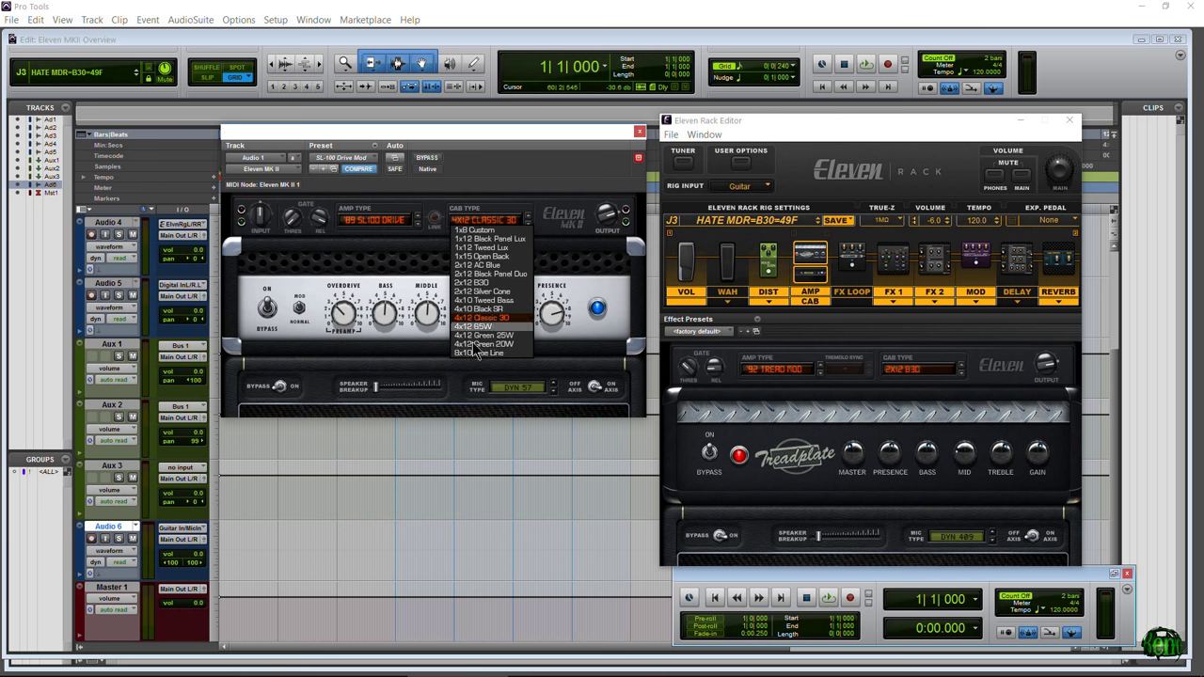
{"action": "left_click", "coordinate": [513, 395]}
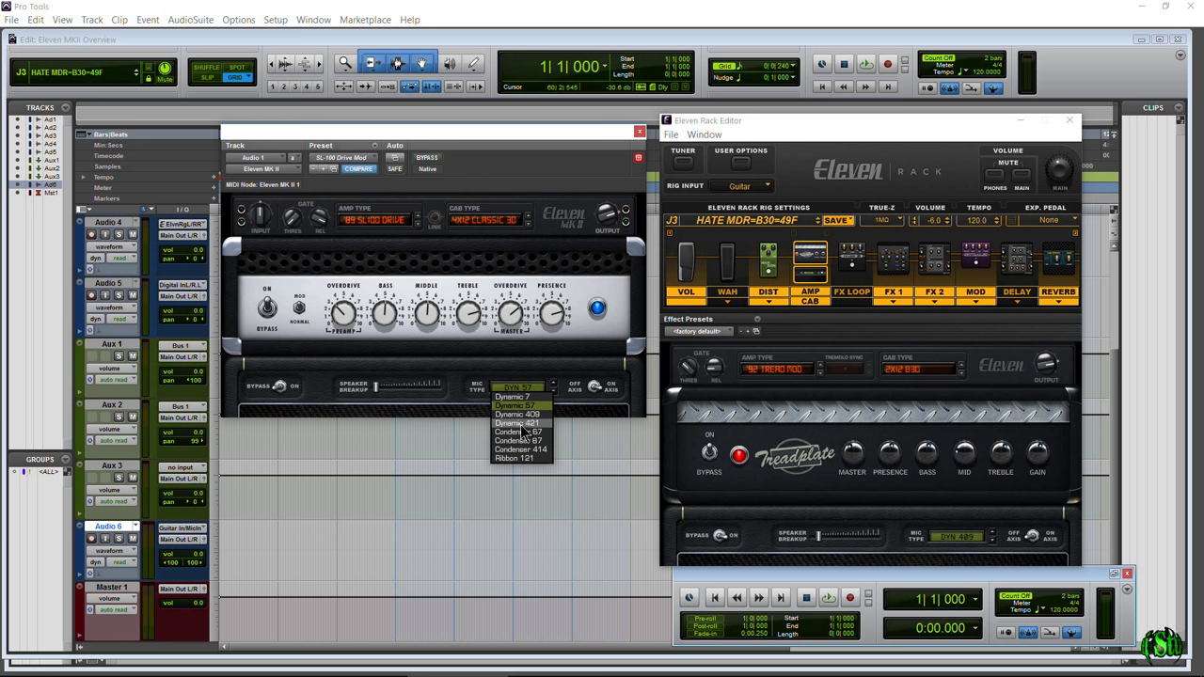
{"action": "left_click", "coordinate": [379, 395]}
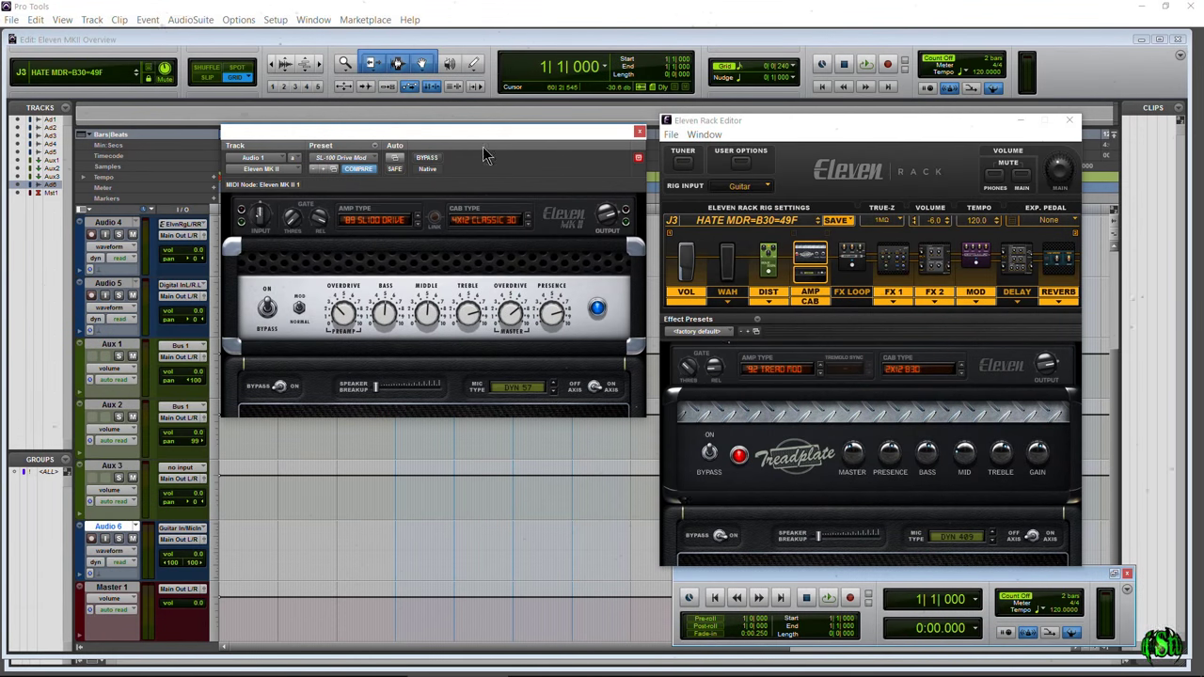
{"action": "left_click_drag", "start_coordinate": [487, 137], "coordinate": [473, 147]}
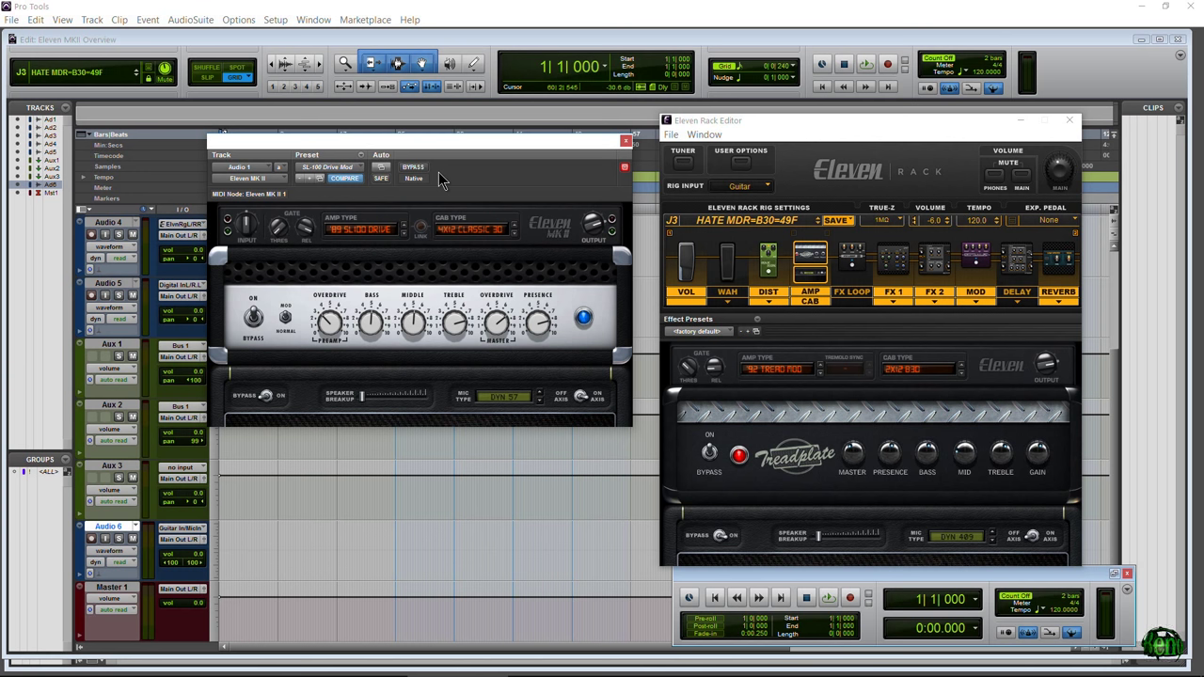
- Switch to the Mix window and look up Eleven MK II and Eleven MK II Cab among the Avid plug-ins for Audio 2
{"action": "left_click", "coordinate": [410, 20]}
{"action": "key", "text": "Escape"}
{"action": "key", "text": "ctrl+equal"}
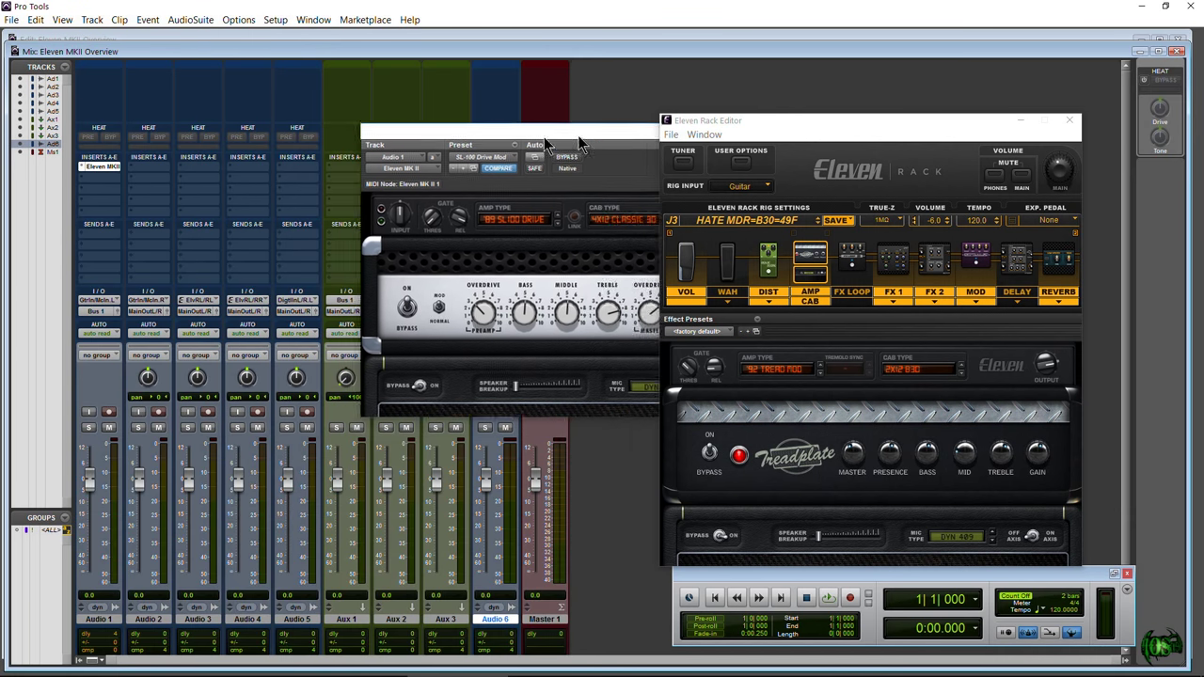
{"action": "left_click", "coordinate": [157, 170]}
{"action": "mouse_move", "coordinate": [163, 185]}
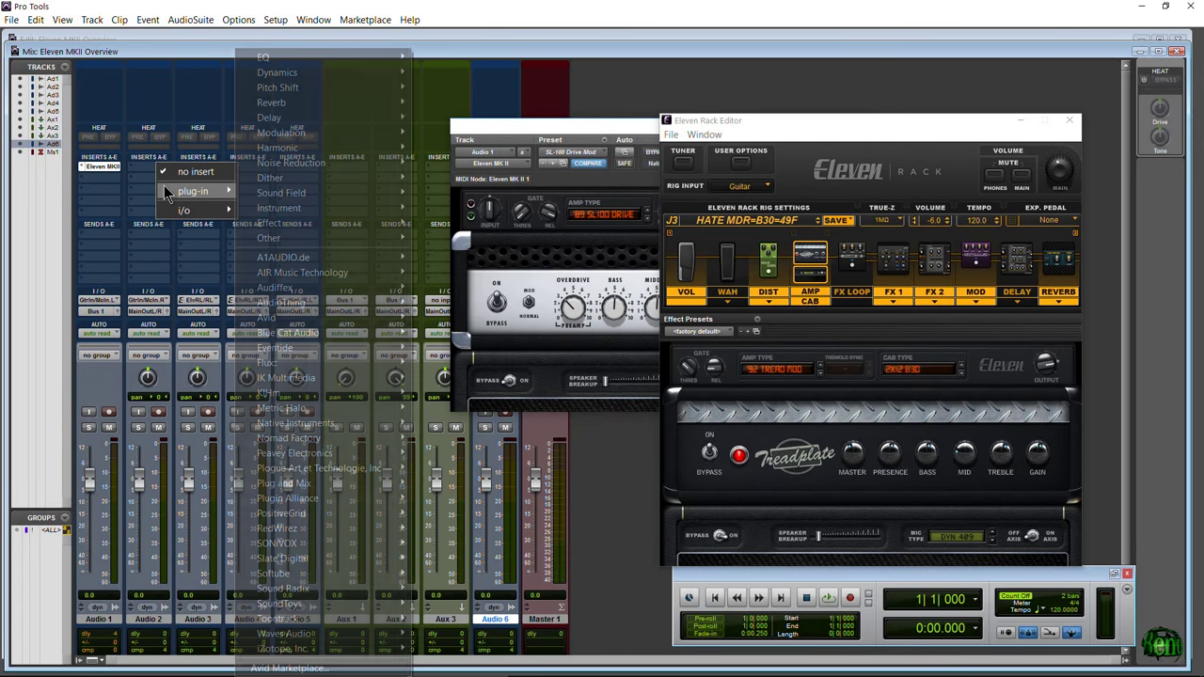
{"action": "mouse_move", "coordinate": [302, 317]}
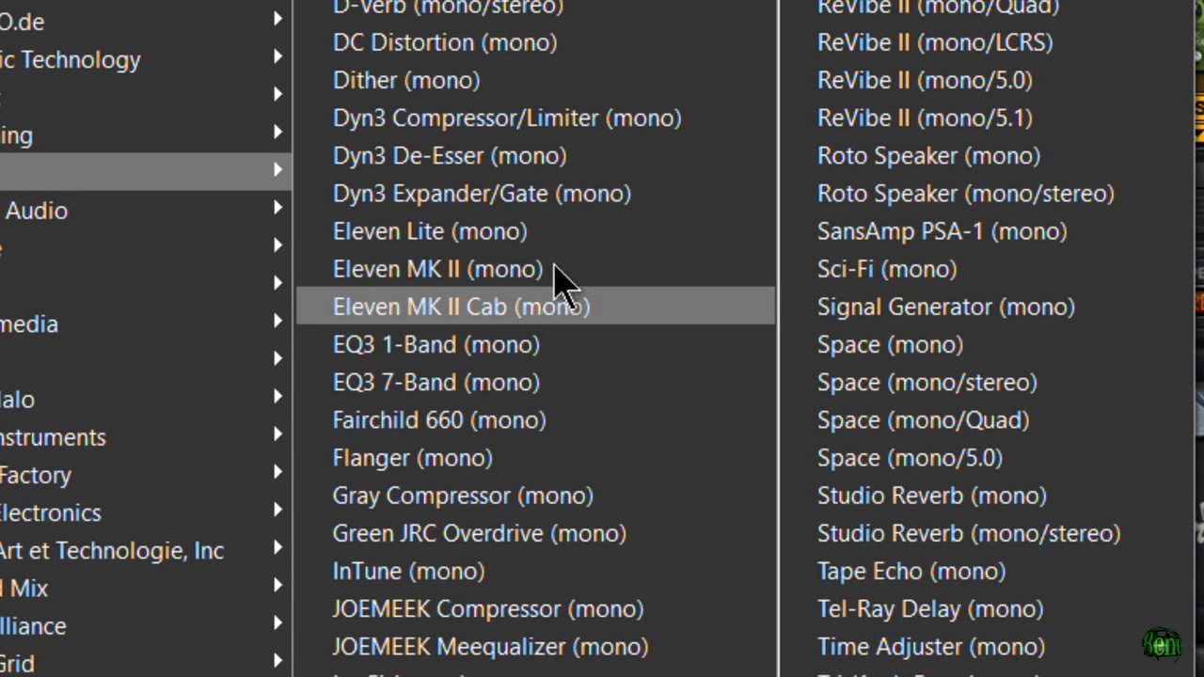
{"action": "left_click", "coordinate": [551, 272]}
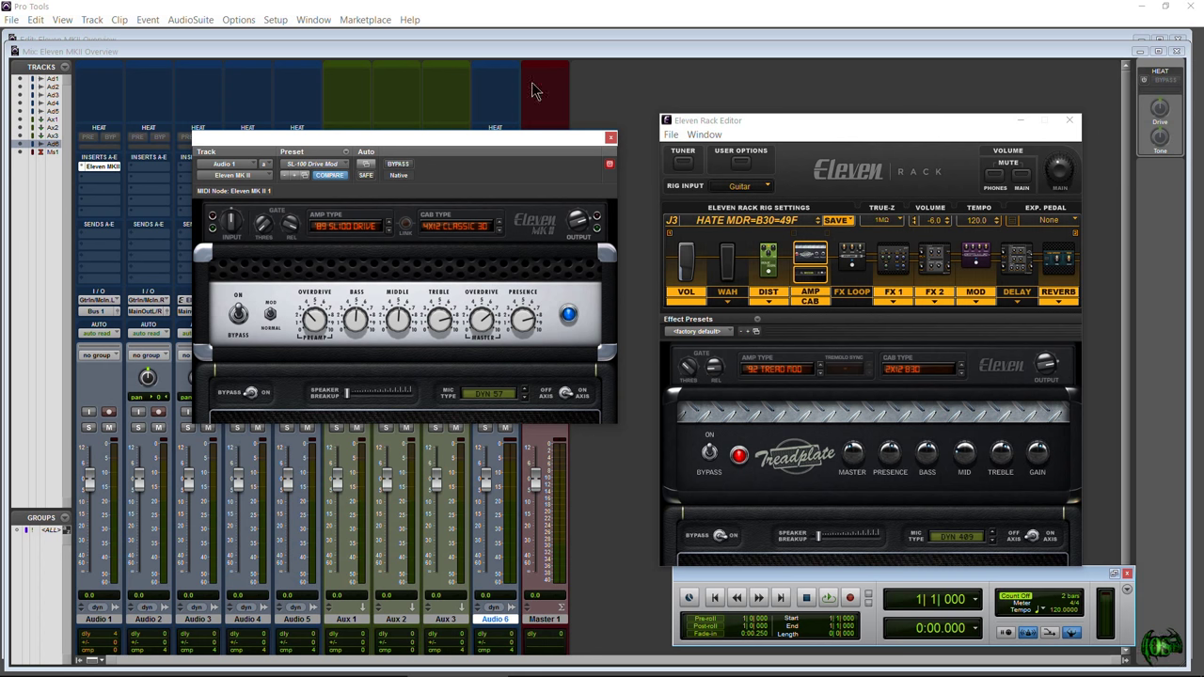
- View the distortion, FX 1 and FX 2 effects in the Eleven Rack Editor, including the FX 2 effect choices
{"action": "left_click", "coordinate": [767, 265]}
{"action": "left_click", "coordinate": [893, 271]}
{"action": "left_click", "coordinate": [937, 271]}
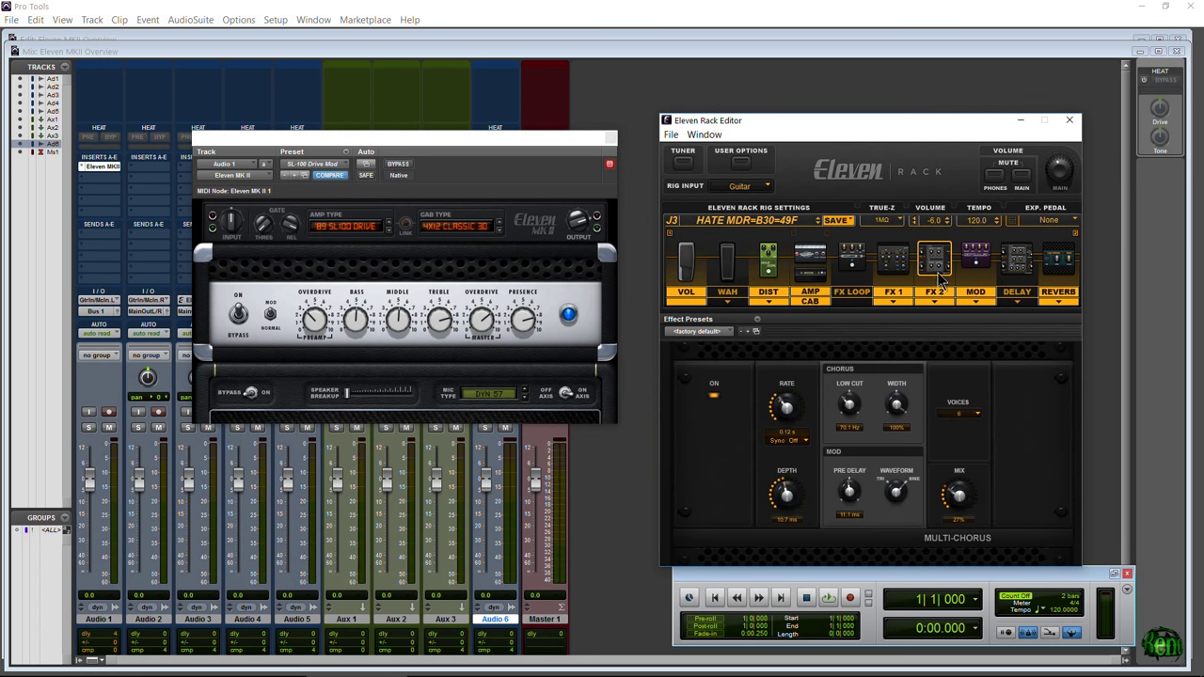
{"action": "left_click", "coordinate": [935, 302]}
{"action": "left_click", "coordinate": [856, 324]}
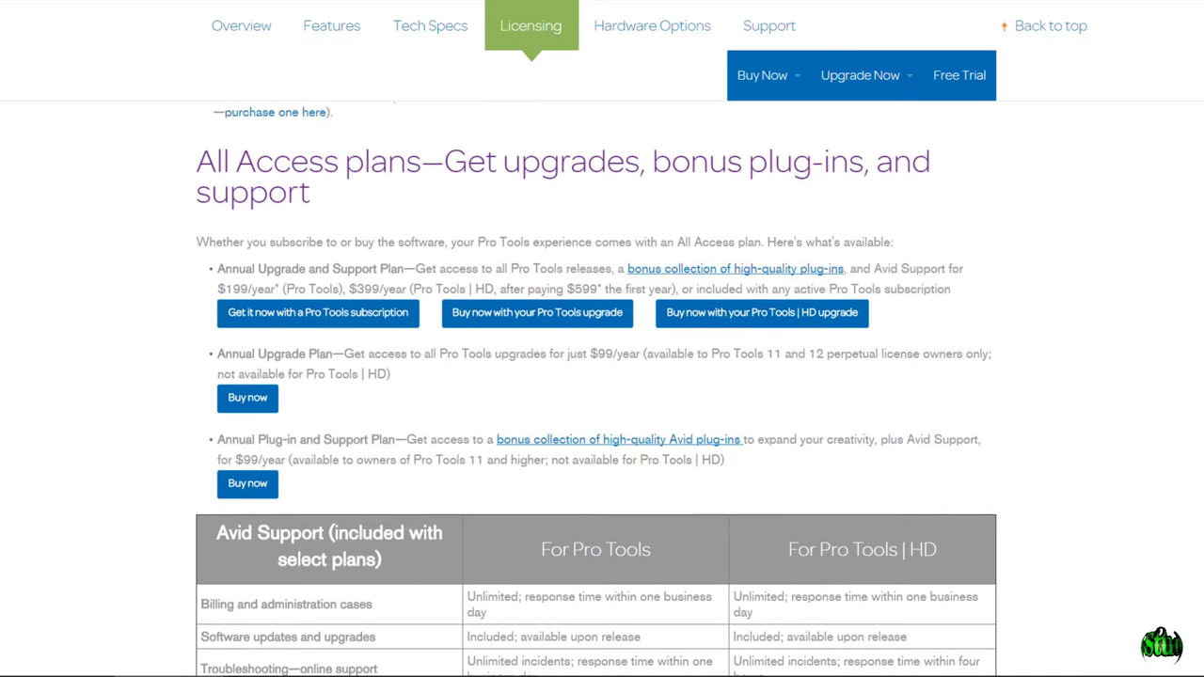
- Review the All Access plans and bundled bonus plug-ins on Avid's Pro Tools web pages, highlighting the Annual Upgrade Plan and the Plug-in and Support Plan
{"action": "scroll", "coordinate": [597, 391], "scroll_direction": "down", "scroll_amount": 3}
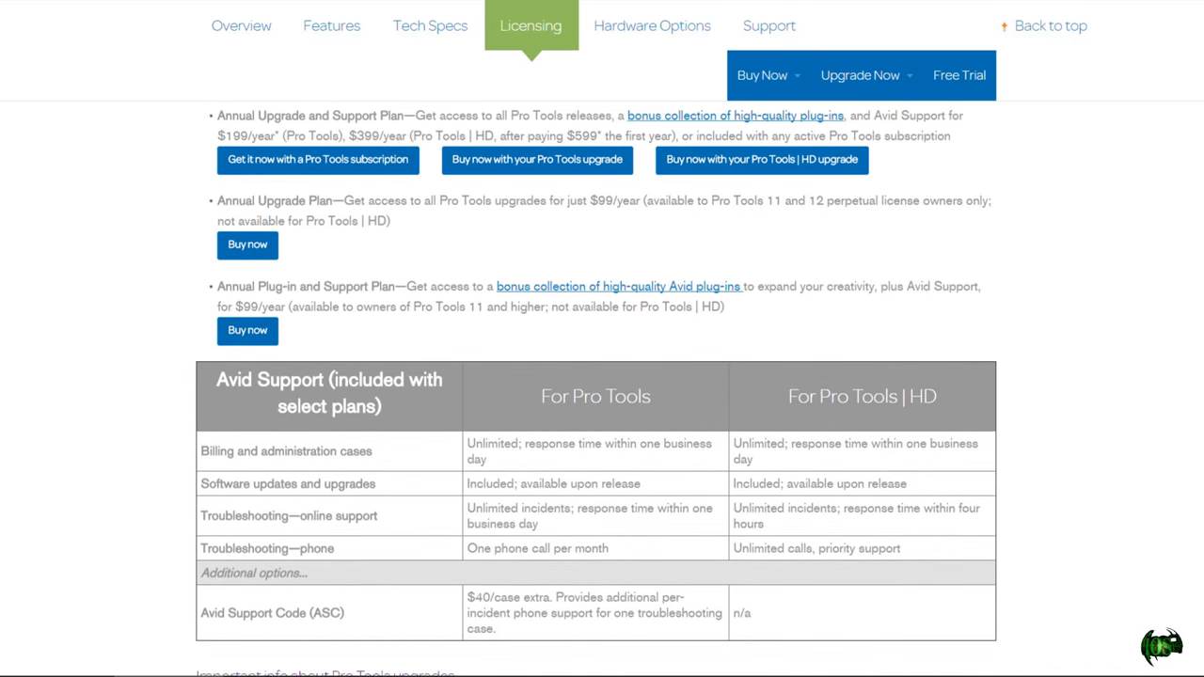
{"action": "left_click_drag", "start_coordinate": [218, 185], "coordinate": [345, 185]}
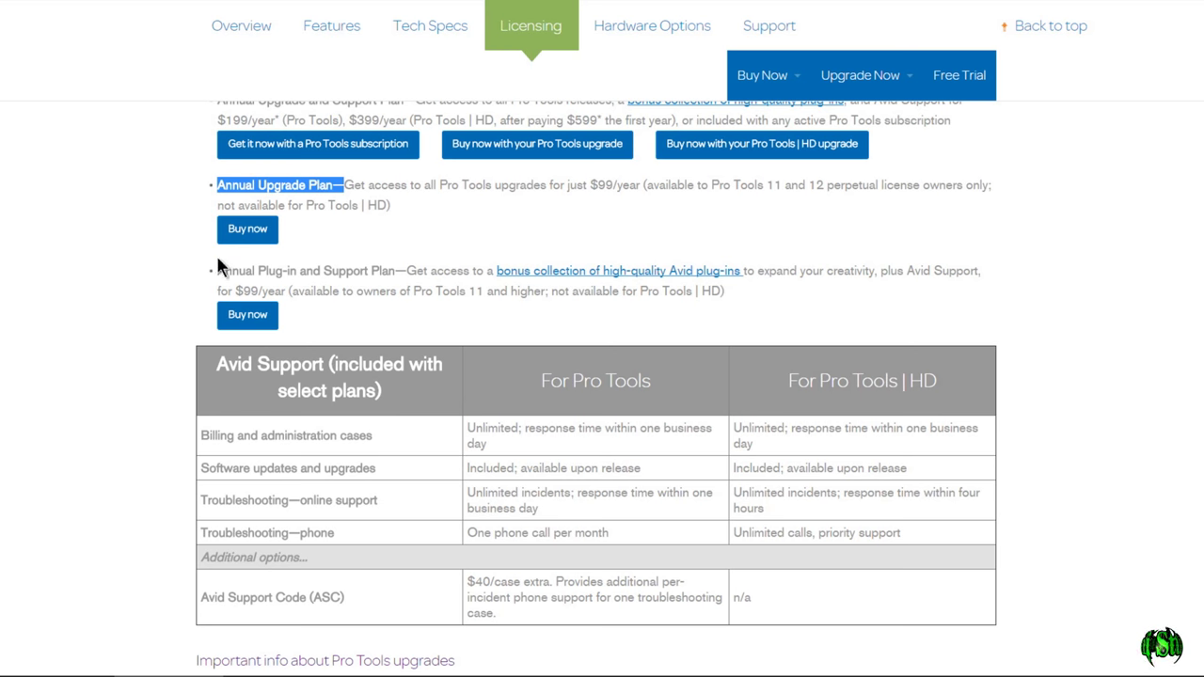
{"action": "left_click_drag", "start_coordinate": [219, 271], "coordinate": [790, 316]}
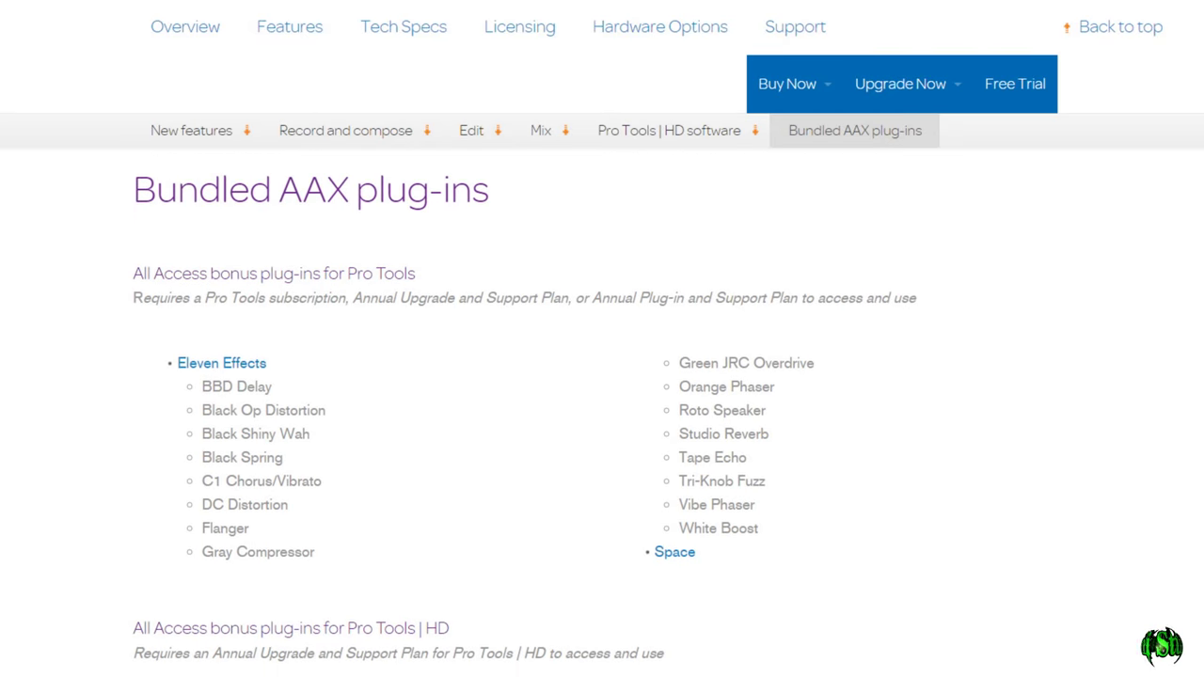
{"action": "left_click_drag", "start_coordinate": [154, 273], "coordinate": [470, 276]}
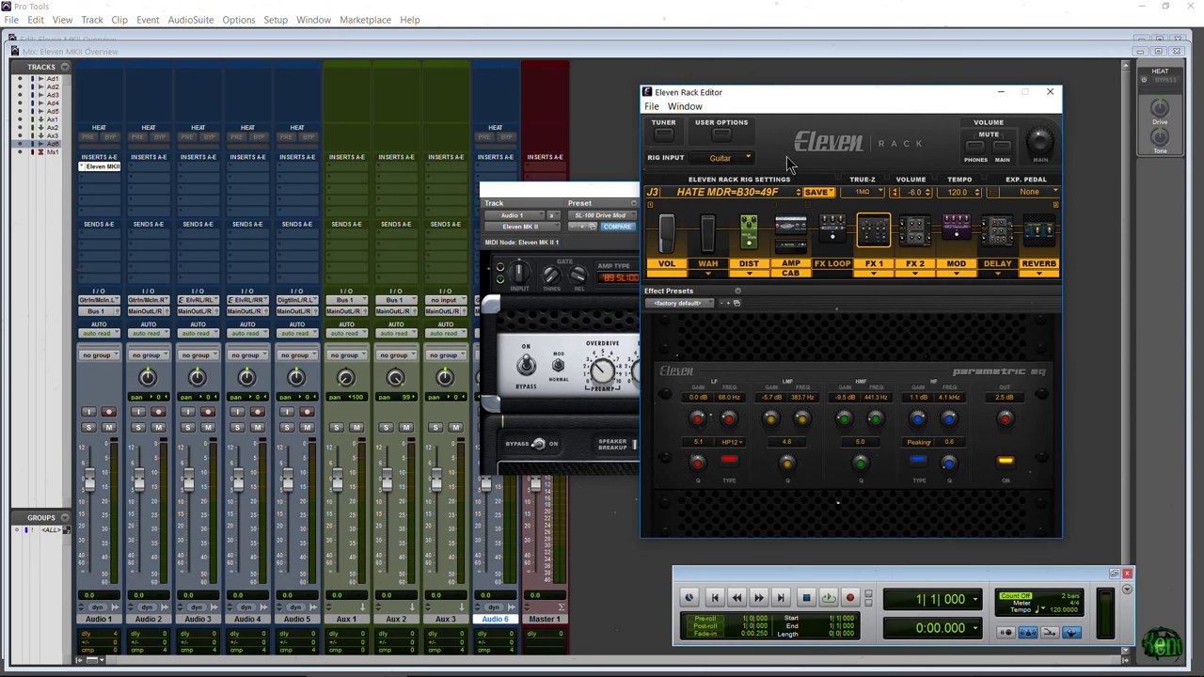
- Show the distortion pedal in the Eleven Rack Editor and access the always-on-top.exe utility among the hidden system tray programs
{"action": "left_click", "coordinate": [749, 230]}
{"action": "left_click", "coordinate": [298, 170]}
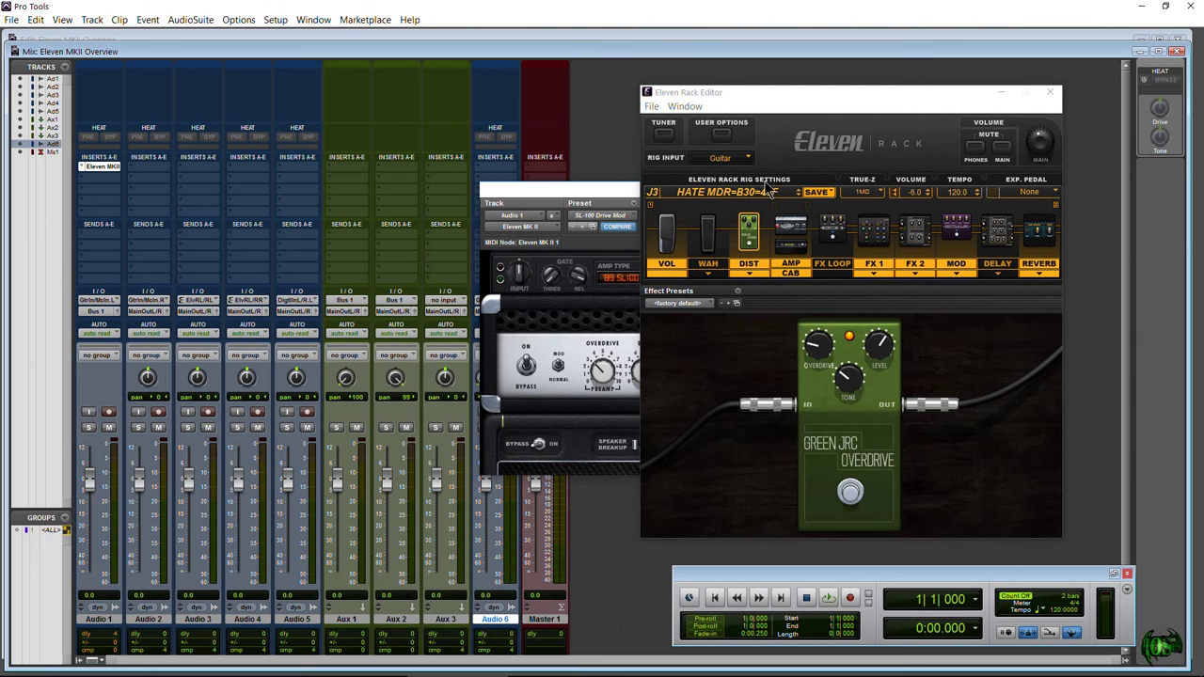
{"action": "mouse_move", "coordinate": [1009, 669]}
{"action": "left_click", "coordinate": [1104, 673]}
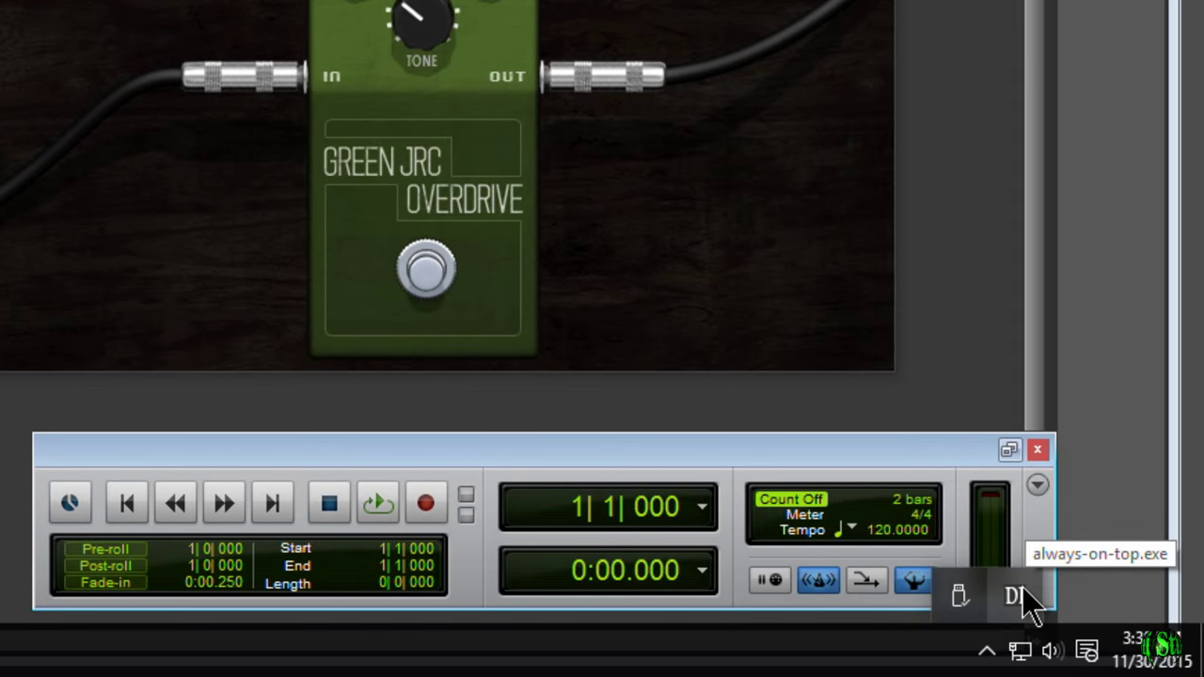
{"action": "left_click", "coordinate": [1020, 590]}
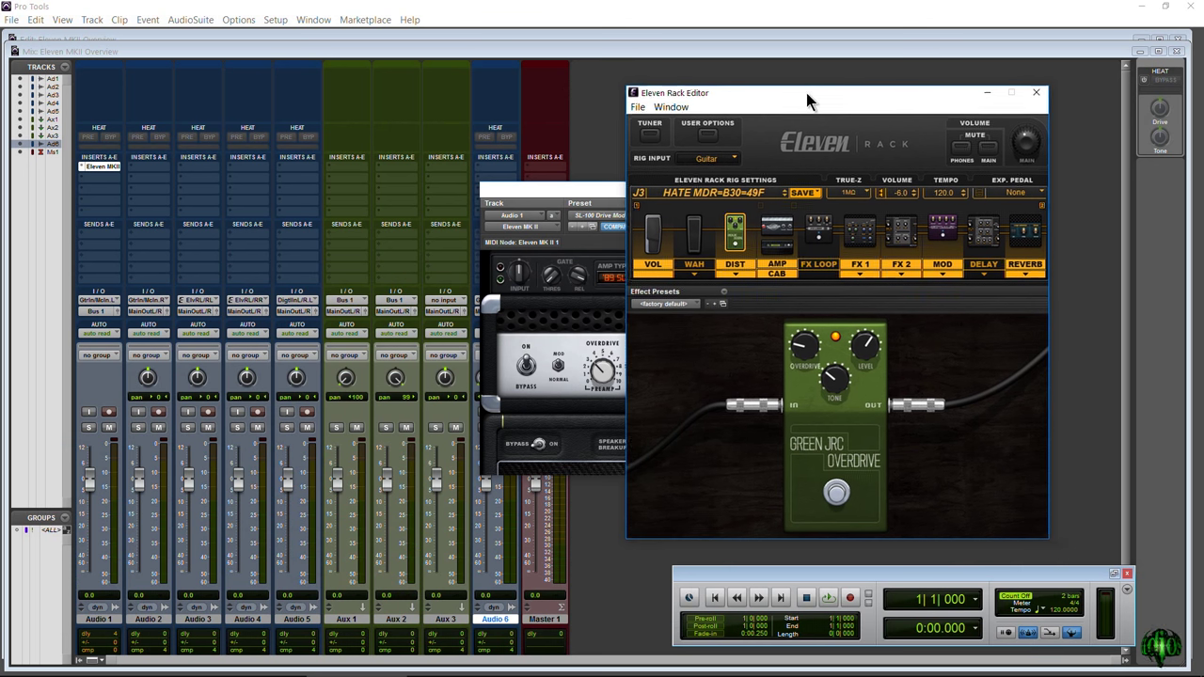
- Insert the Avid BBD Delay (mono) plug-in on Audio 4 and arrange the windows so it sits beside the Eleven Rack Editor
{"action": "left_click_drag", "start_coordinate": [807, 92], "coordinate": [847, 91]}
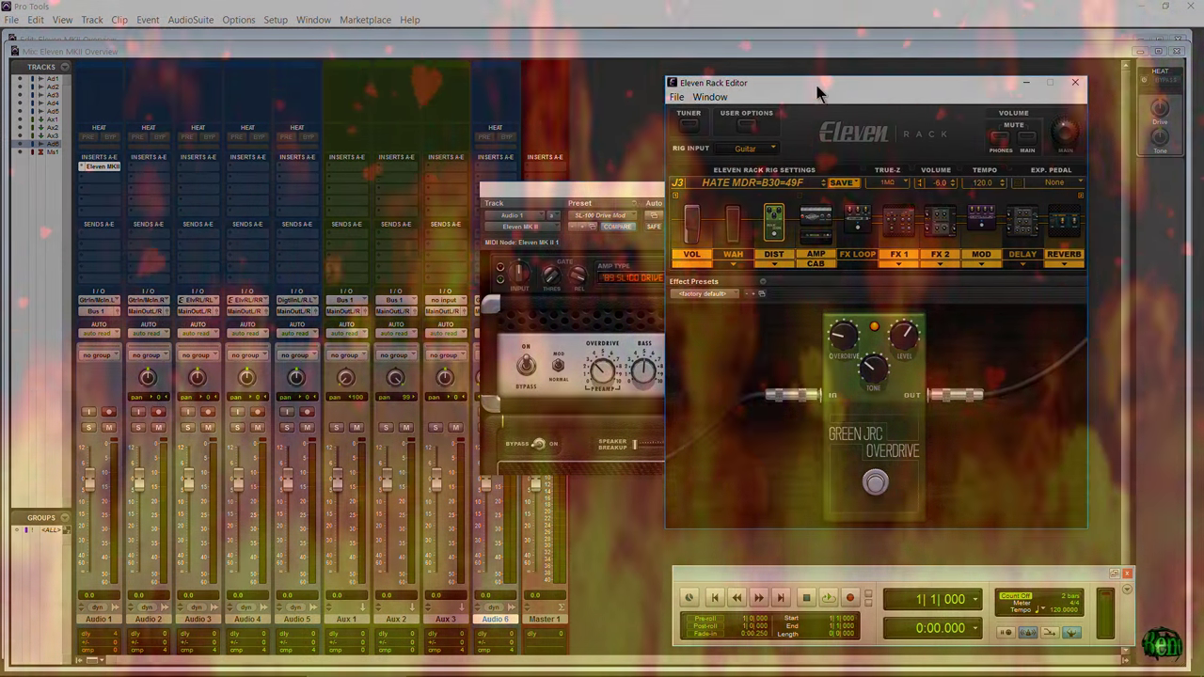
{"action": "left_click_drag", "start_coordinate": [811, 85], "coordinate": [830, 82]}
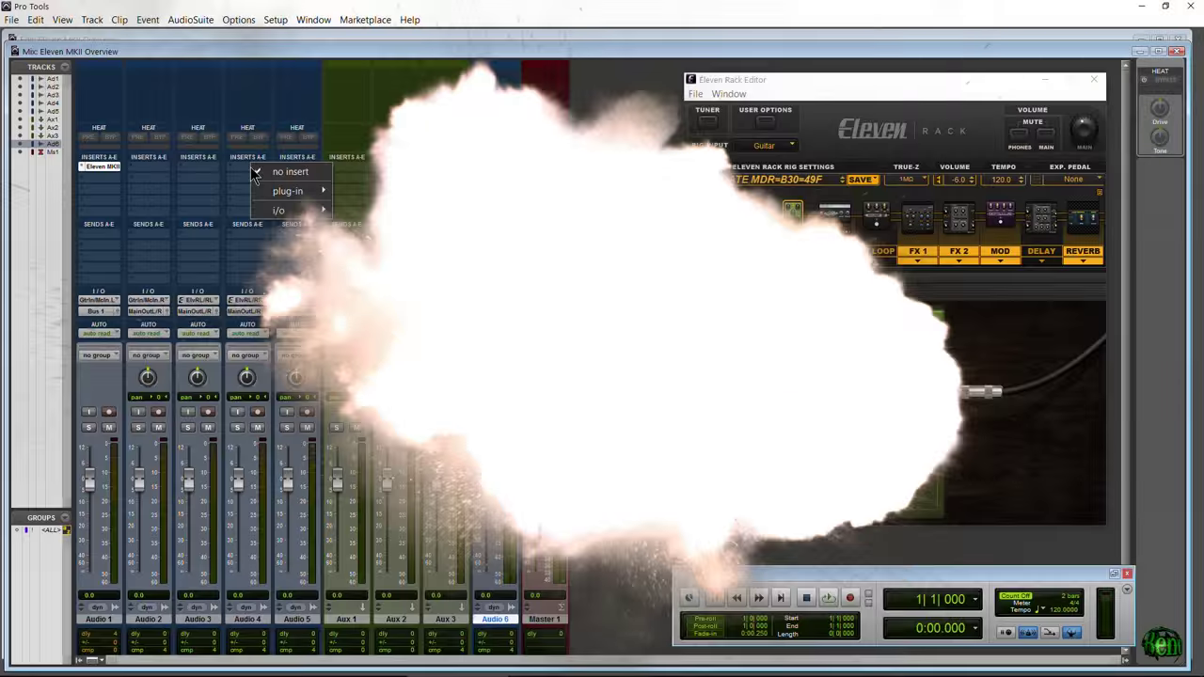
{"action": "left_click", "coordinate": [251, 167]}
{"action": "mouse_move", "coordinate": [261, 191]}
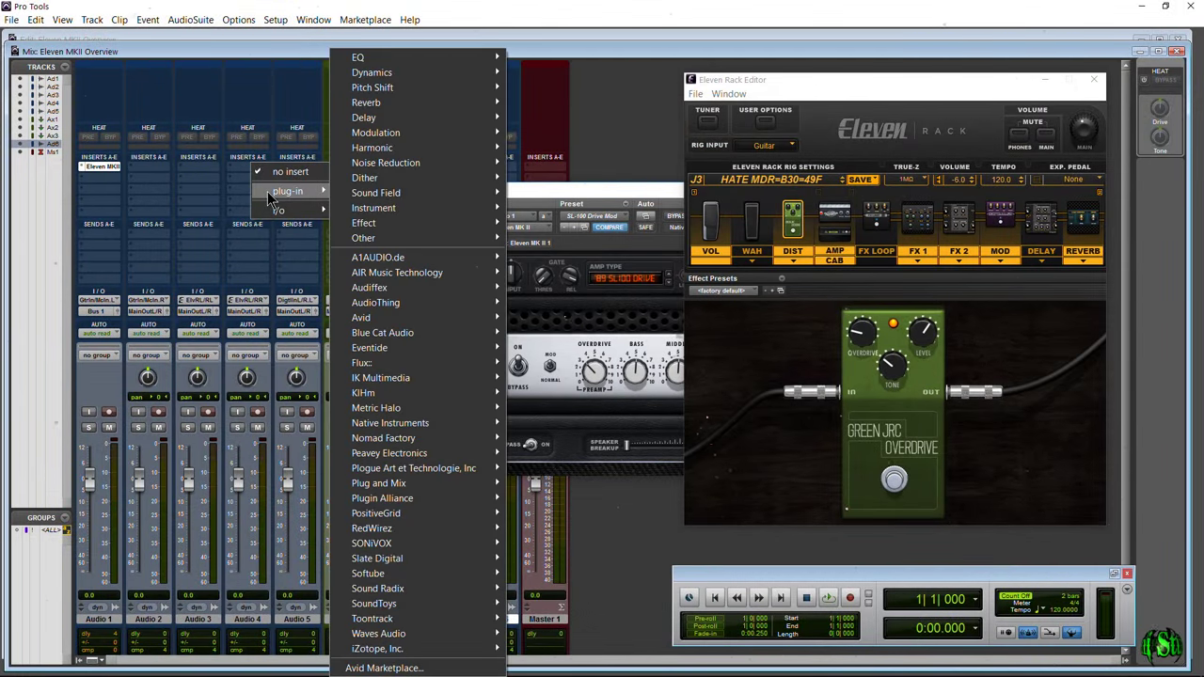
{"action": "mouse_move", "coordinate": [384, 318]}
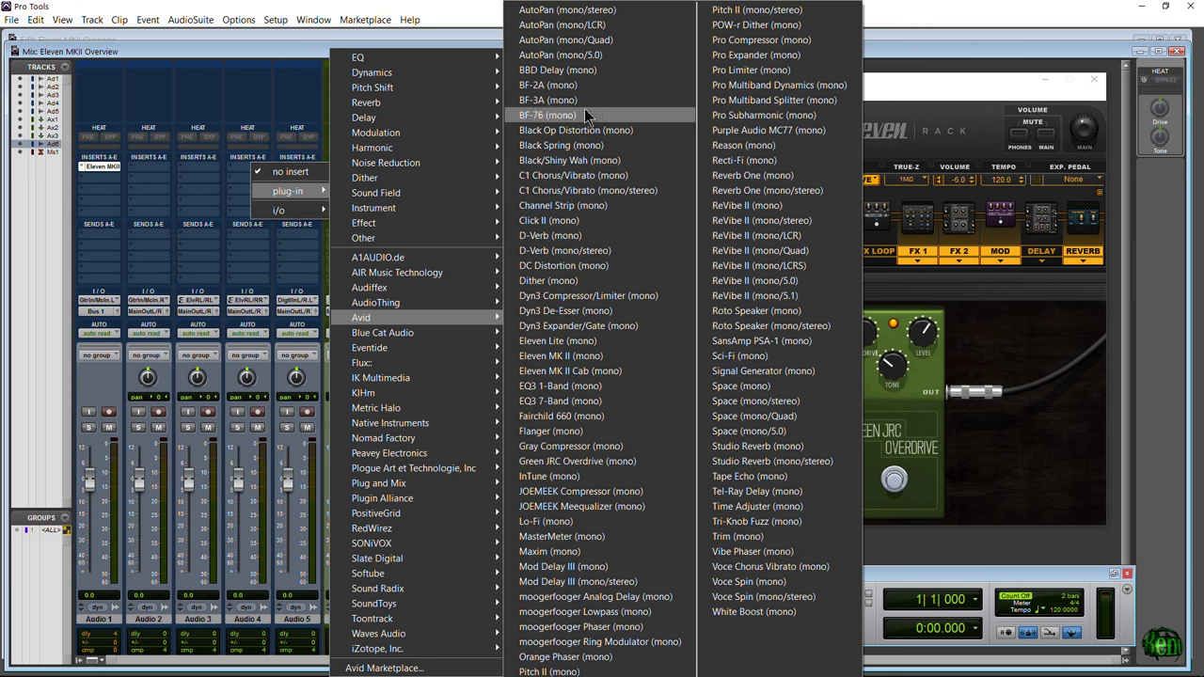
{"action": "left_click", "coordinate": [594, 67]}
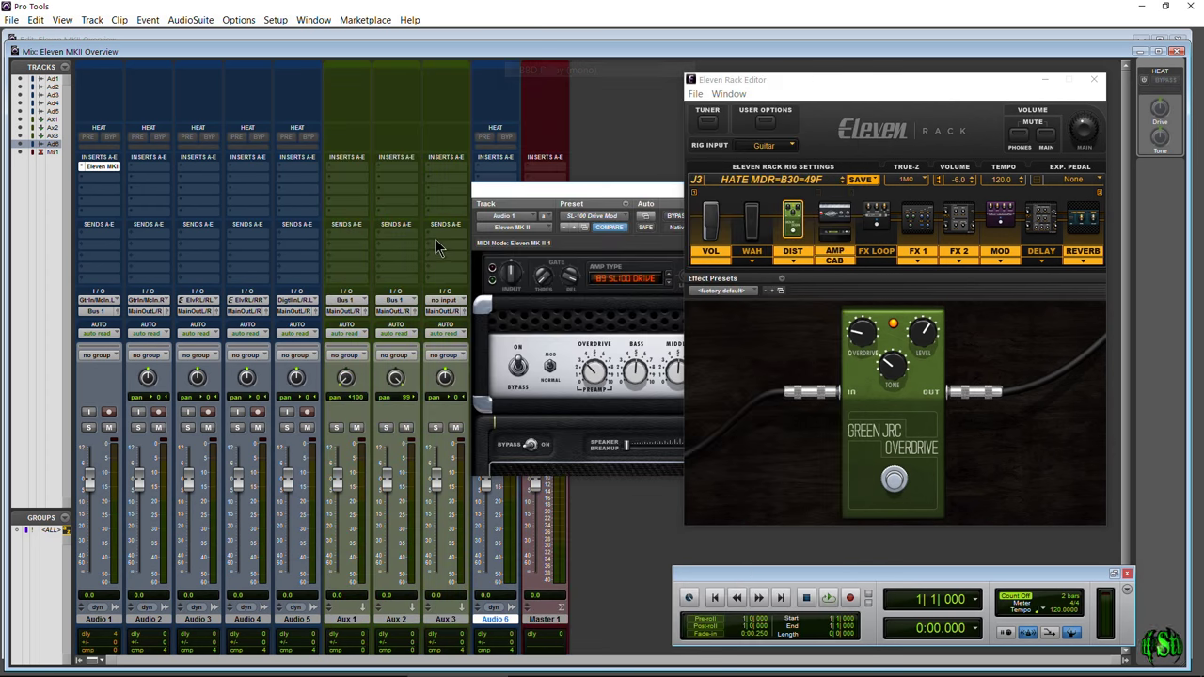
{"action": "left_click_drag", "start_coordinate": [577, 192], "coordinate": [491, 193]}
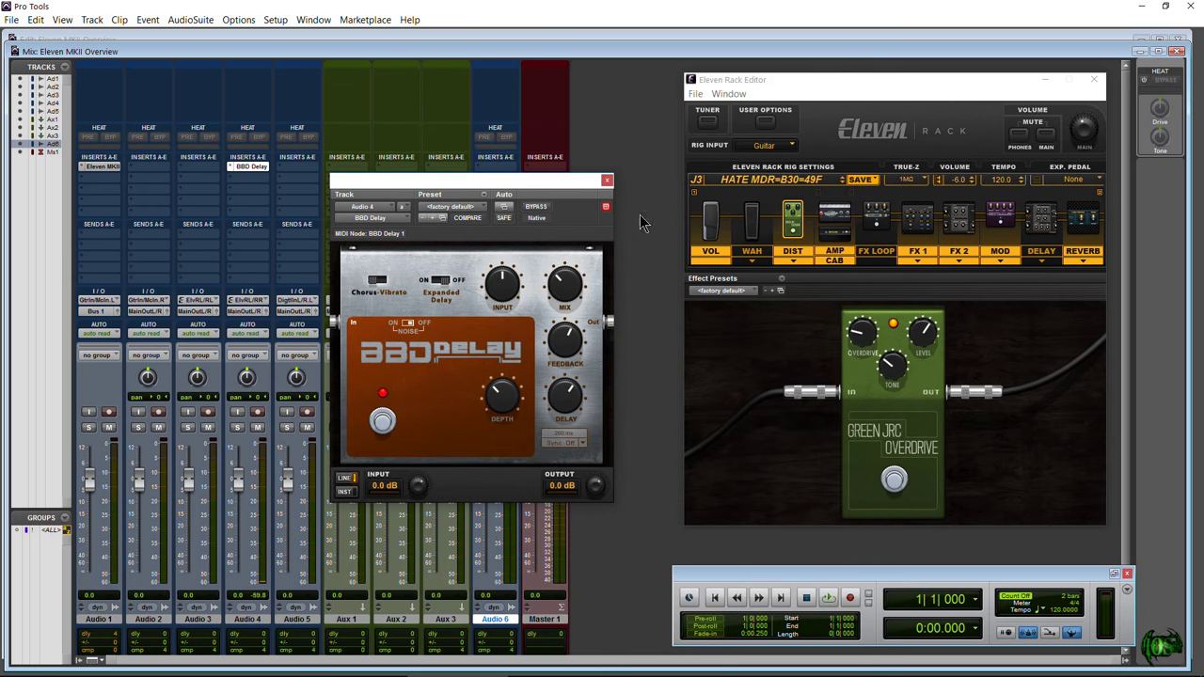
- Switch the delay effect in the Eleven Rack Editor to BBD Delay and compare it side by side with the BBD Delay plug-in
{"action": "left_click", "coordinate": [1052, 271]}
{"action": "left_click", "coordinate": [1042, 262]}
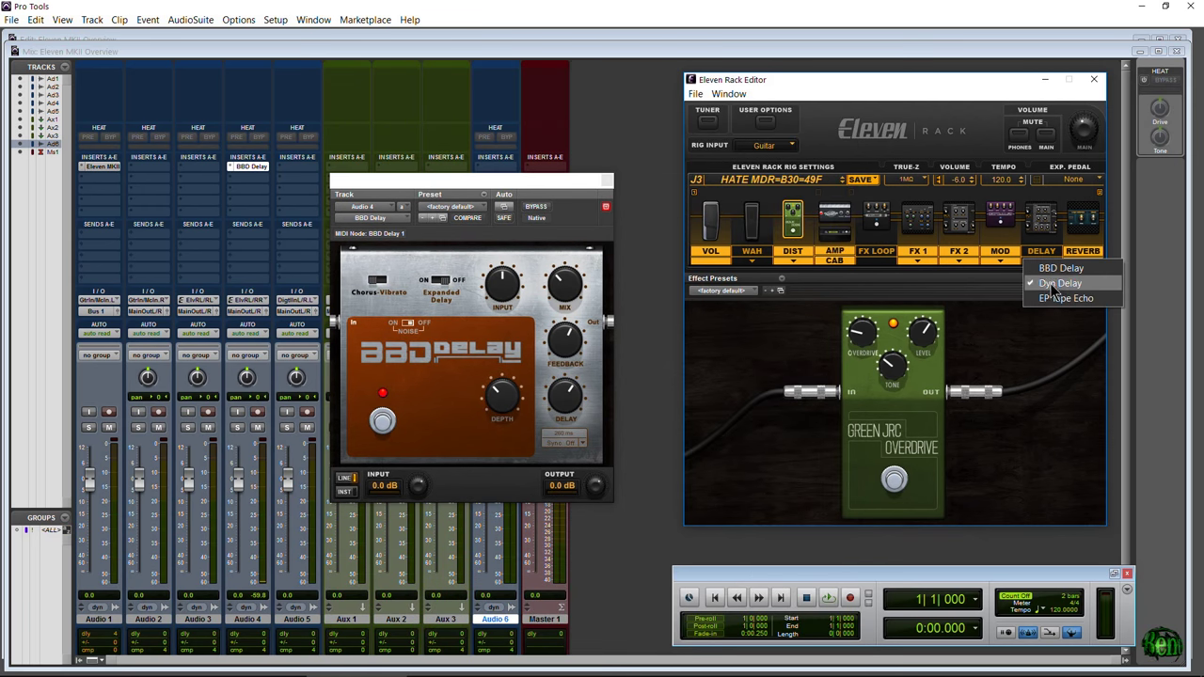
{"action": "left_click", "coordinate": [1057, 270]}
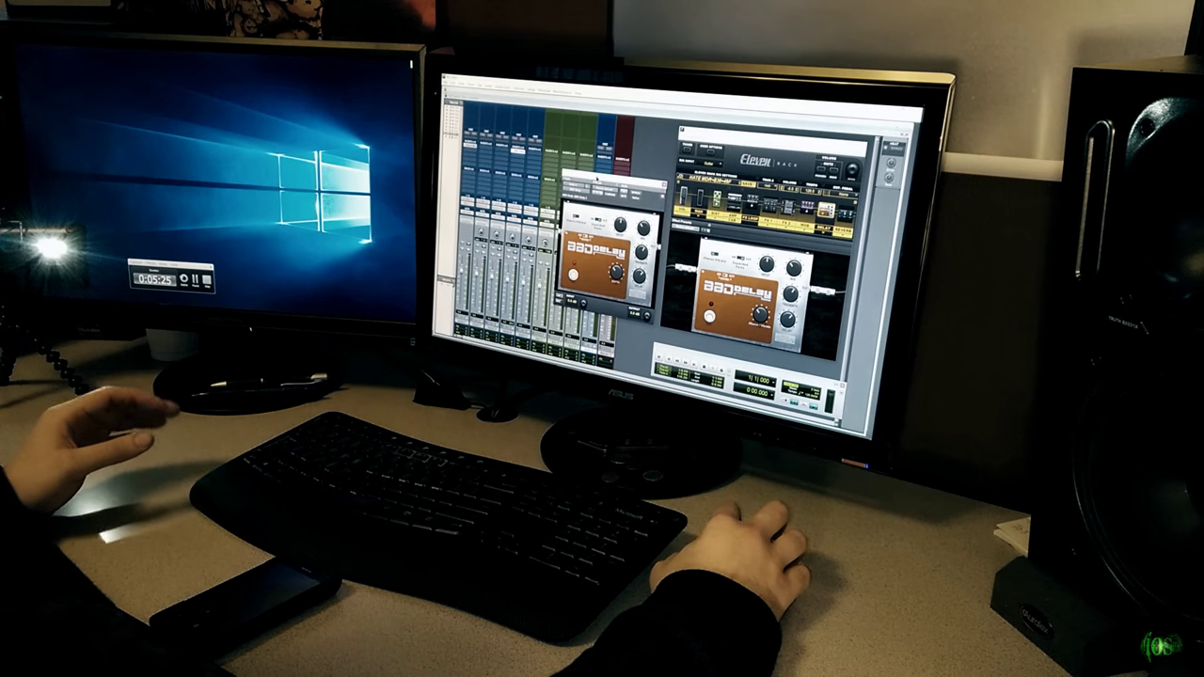
{"action": "left_click_drag", "start_coordinate": [607, 178], "coordinate": [583, 176]}
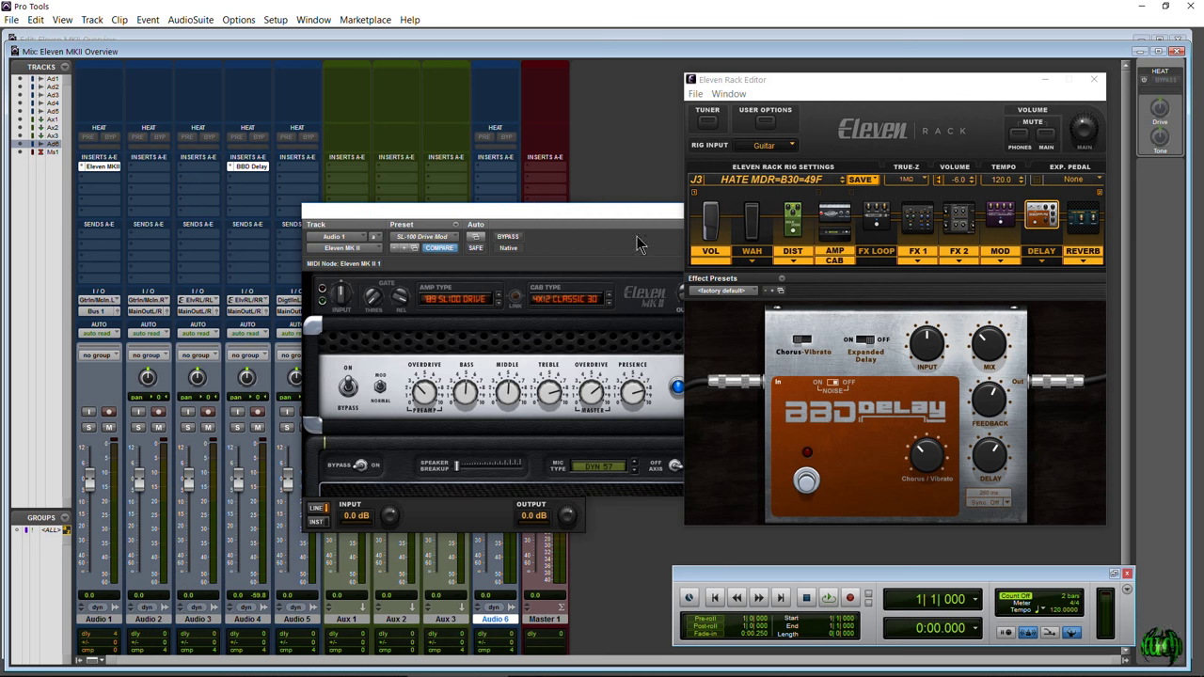
- Arrange Audio 1's Eleven MK II window and Audio 4's BBD Delay window beside the Eleven Rack Editor
{"action": "left_click_drag", "start_coordinate": [638, 217], "coordinate": [401, 123]}
{"action": "left_click_drag", "start_coordinate": [524, 223], "coordinate": [621, 256]}
{"action": "left_click_drag", "start_coordinate": [511, 250], "coordinate": [368, 235]}
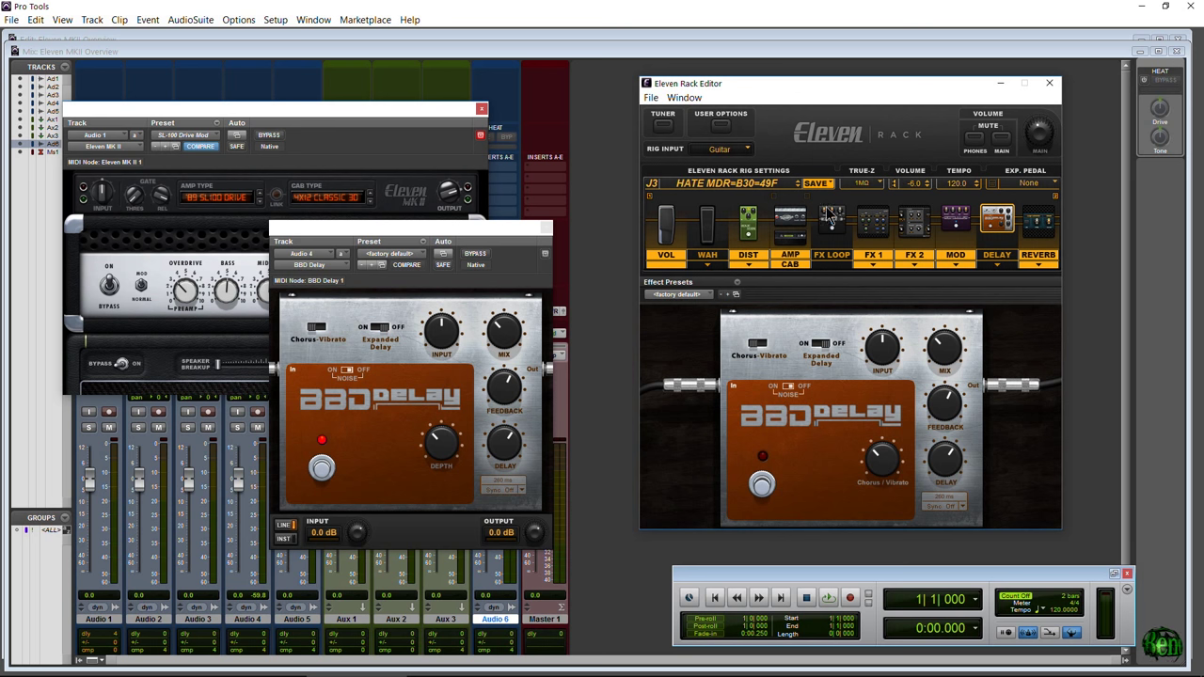
- View the FX 2, modulation and amp modules of the rig in the Eleven Rack Editor
{"action": "left_click", "coordinate": [883, 261]}
{"action": "left_click", "coordinate": [917, 226]}
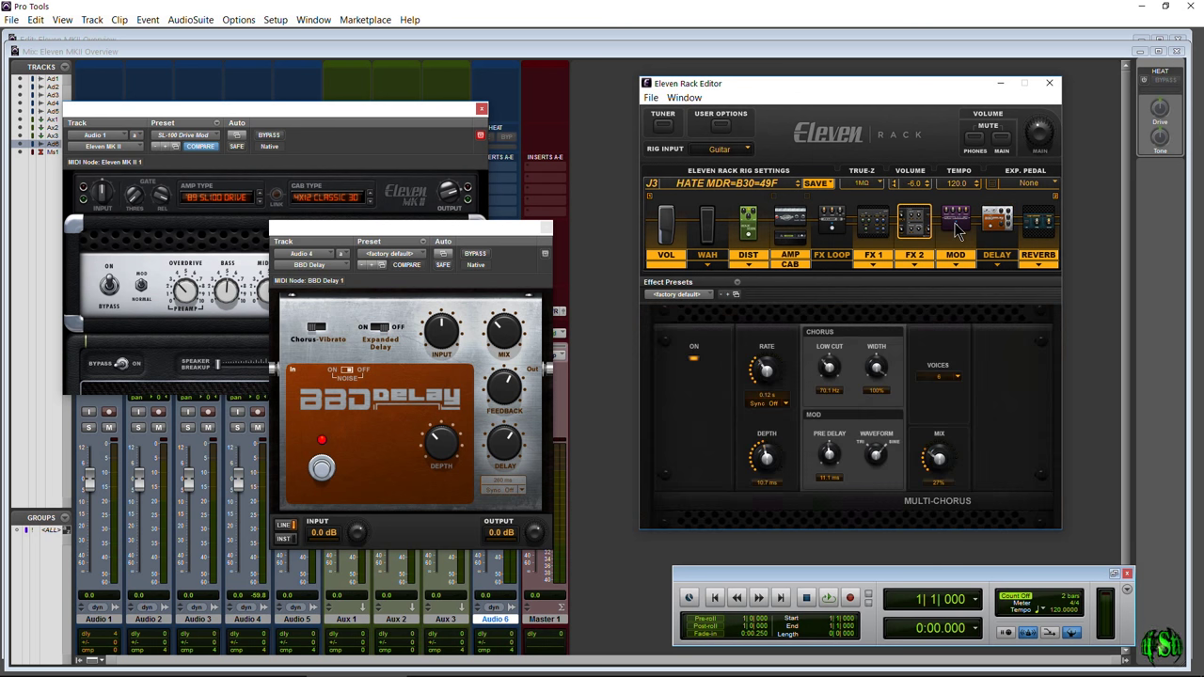
{"action": "left_click", "coordinate": [955, 222]}
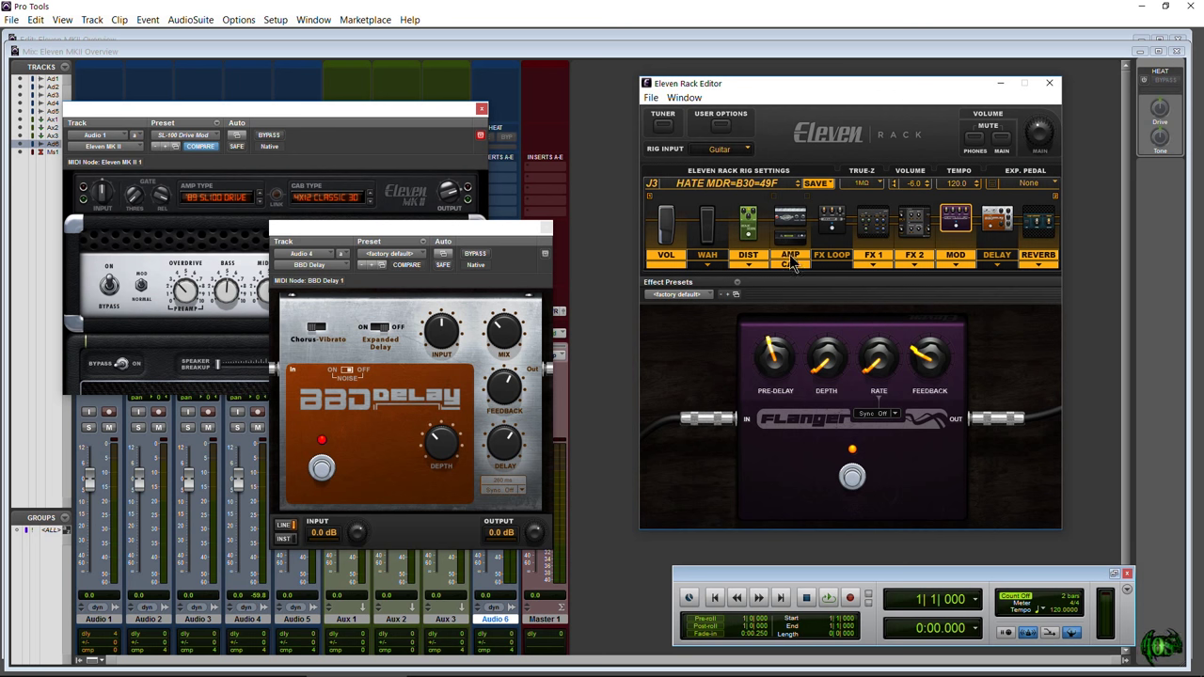
{"action": "left_click", "coordinate": [800, 265]}
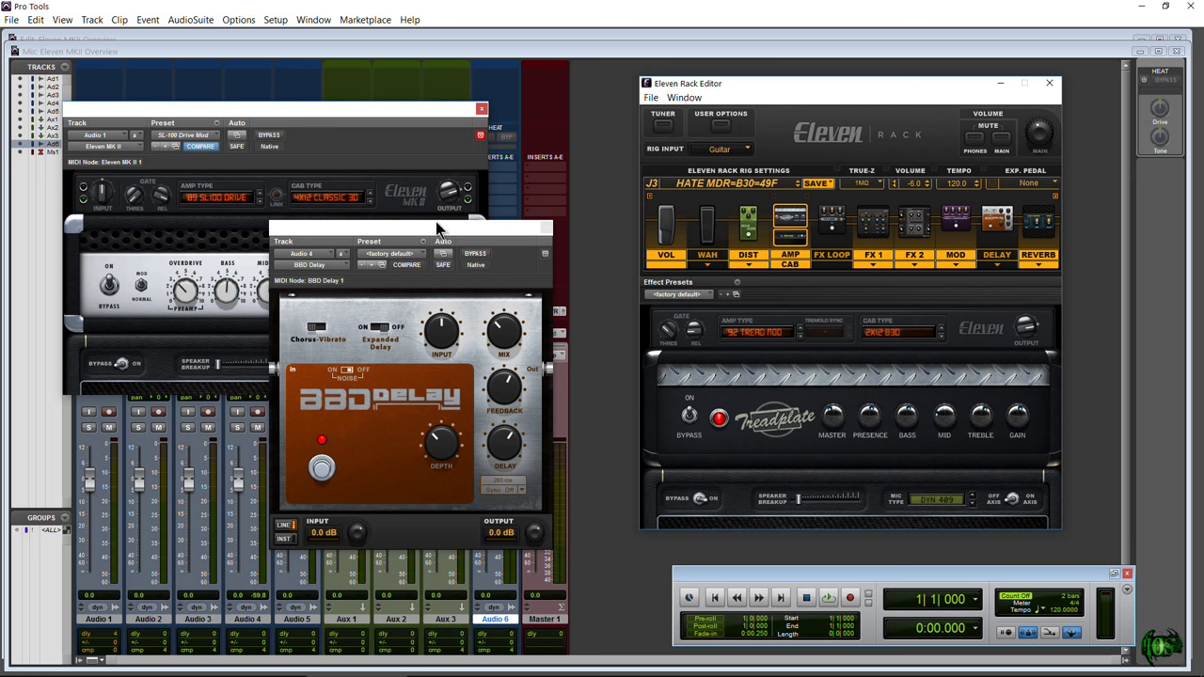
- Spread the BBD Delay and Eleven MK II plug-in windows apart over the mixer to compare them with the Eleven Rack Editor
{"action": "left_click_drag", "start_coordinate": [439, 233], "coordinate": [506, 238]}
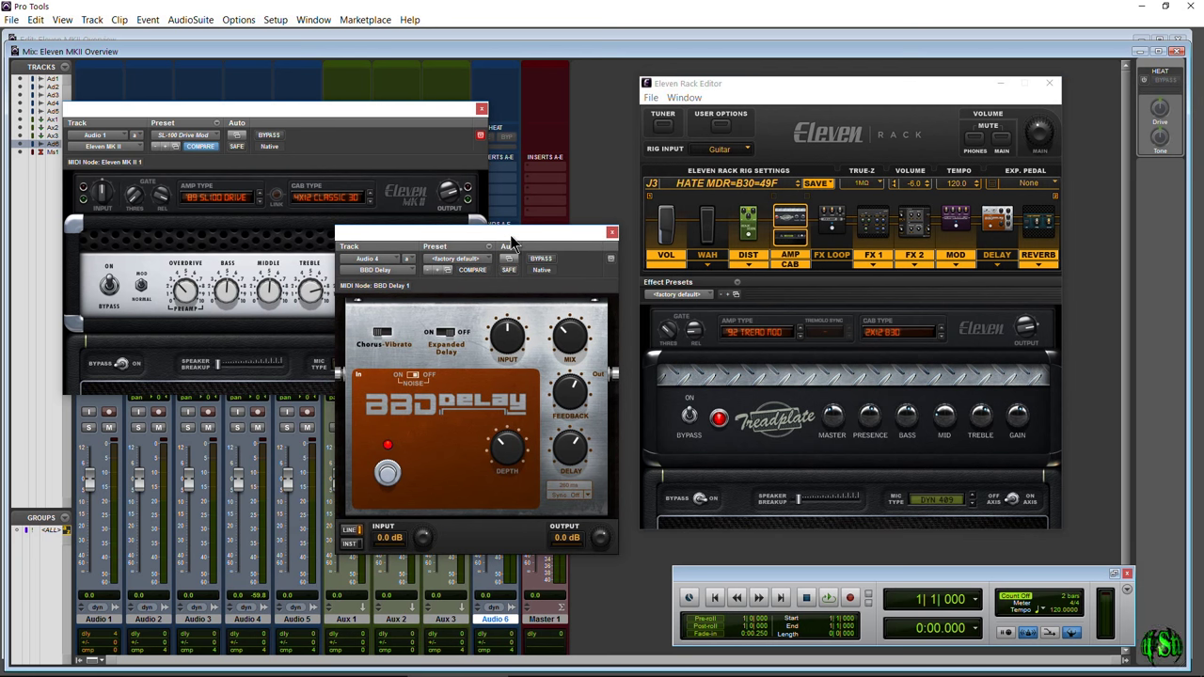
{"action": "left_click_drag", "start_coordinate": [511, 243], "coordinate": [499, 271]}
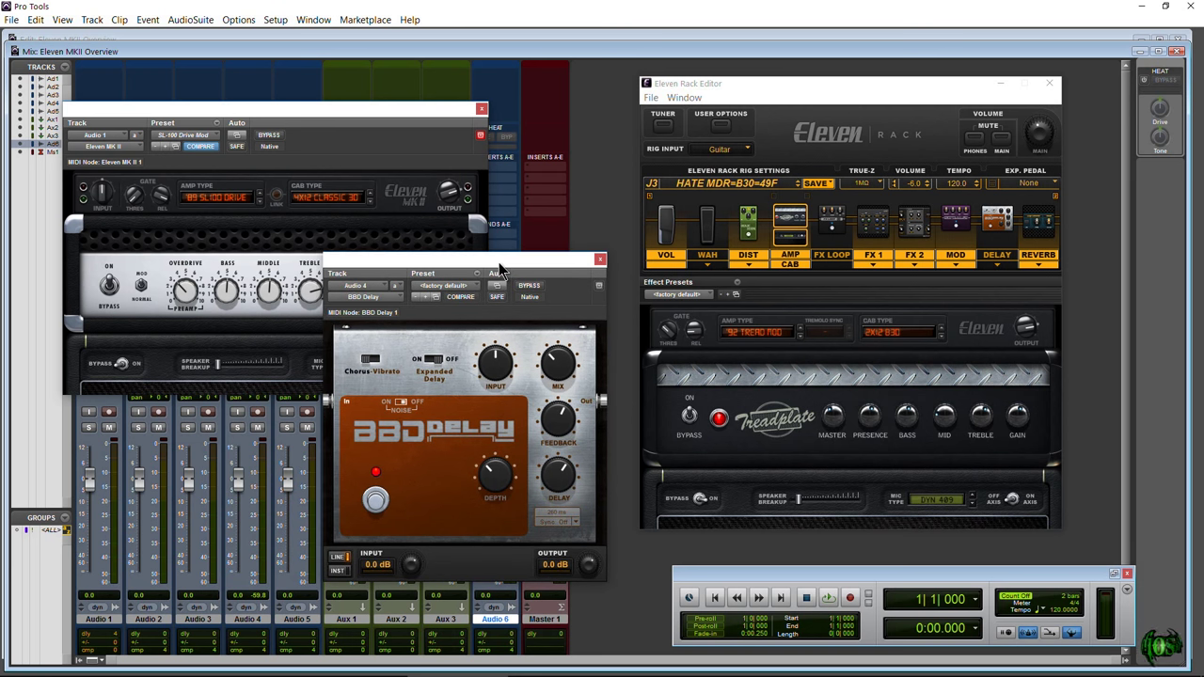
{"action": "left_click_drag", "start_coordinate": [278, 117], "coordinate": [315, 90]}
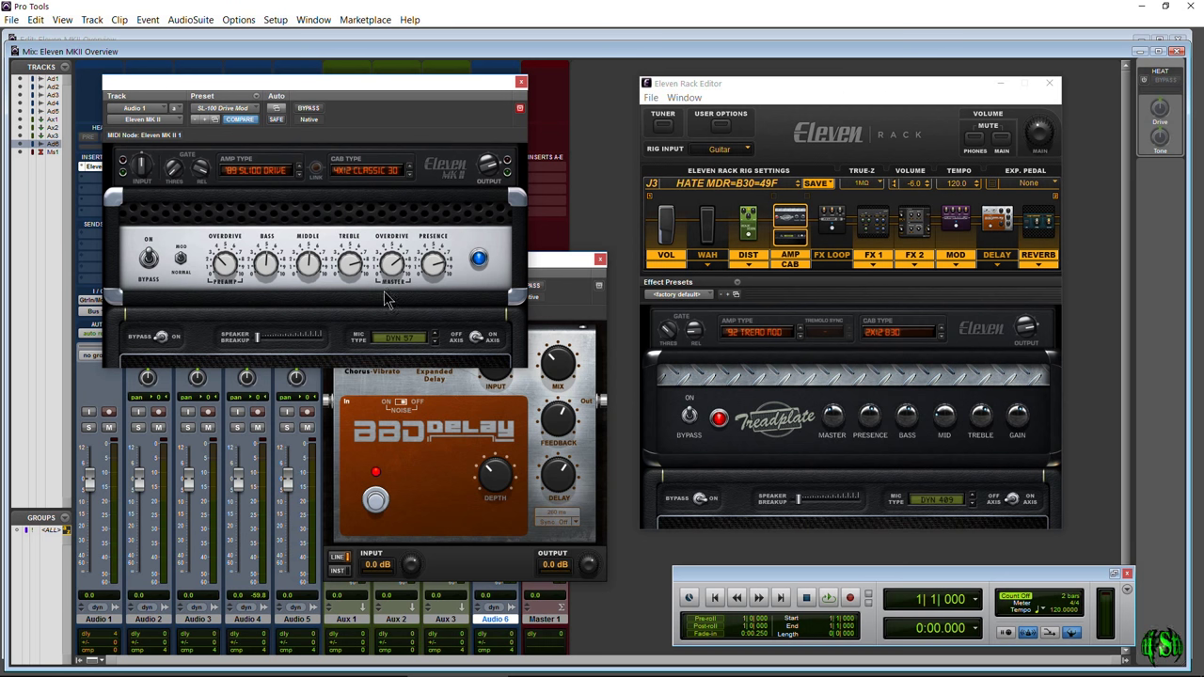
{"action": "left_click_drag", "start_coordinate": [577, 270], "coordinate": [590, 275]}
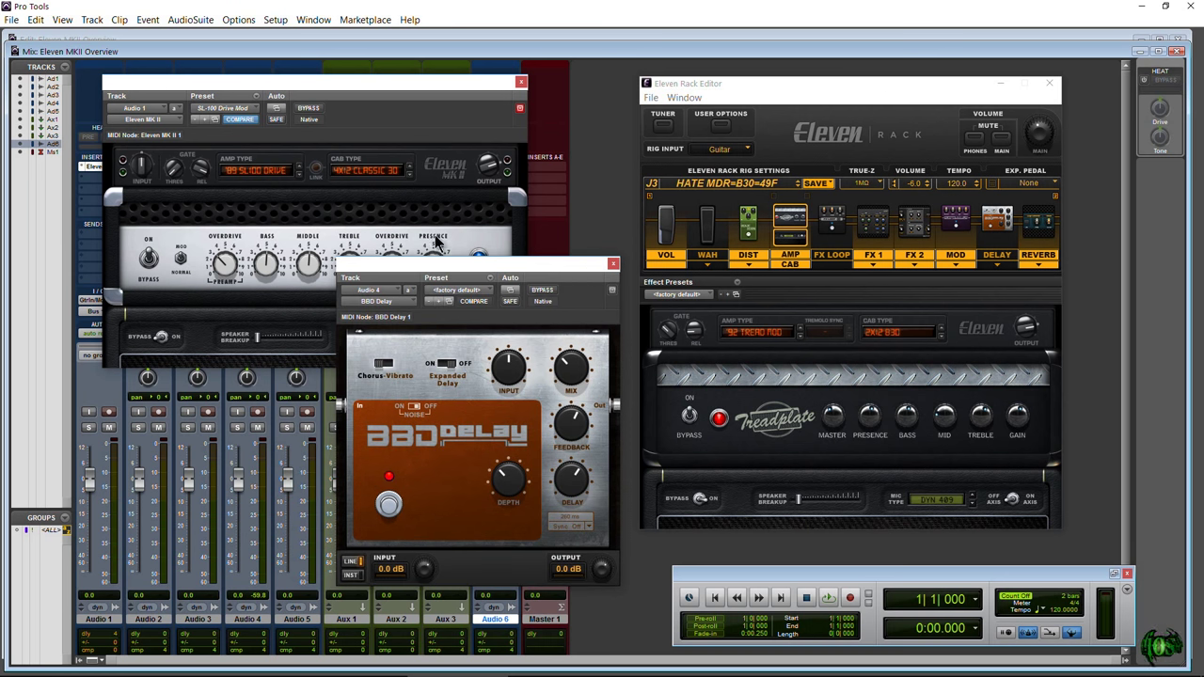
- Close both plug-in windows and remove the BBD Delay insert from Audio 4
{"action": "left_click", "coordinate": [612, 264]}
{"action": "left_click", "coordinate": [521, 84]}
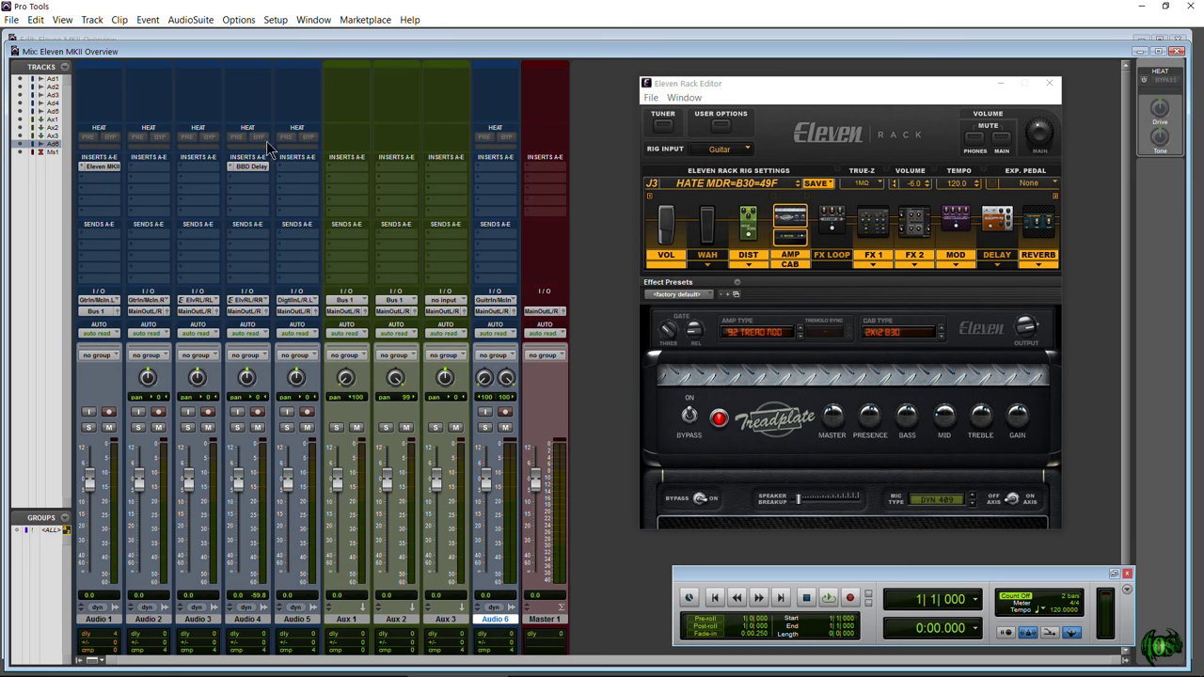
{"action": "left_click", "coordinate": [238, 167]}
{"action": "left_click", "coordinate": [259, 174]}
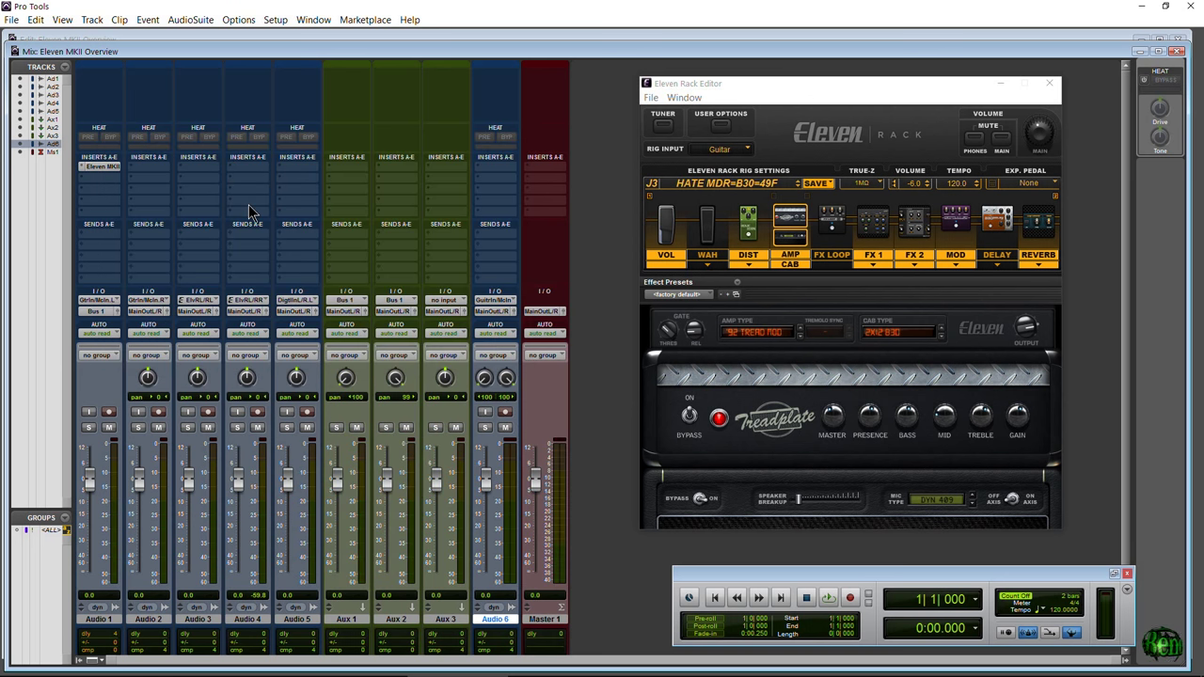
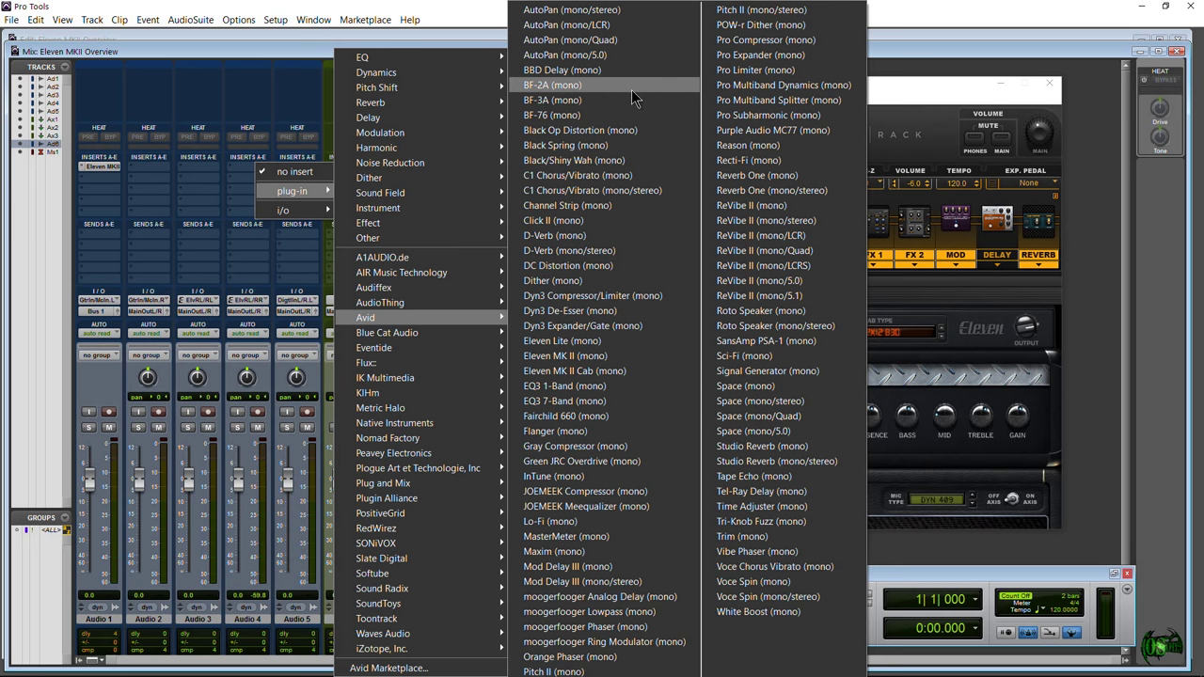
- Insert Green JRC Overdrive (mono) in Audio 4's first insert slot, set its Level to 10.0 and close its window
{"action": "left_click", "coordinate": [607, 465]}
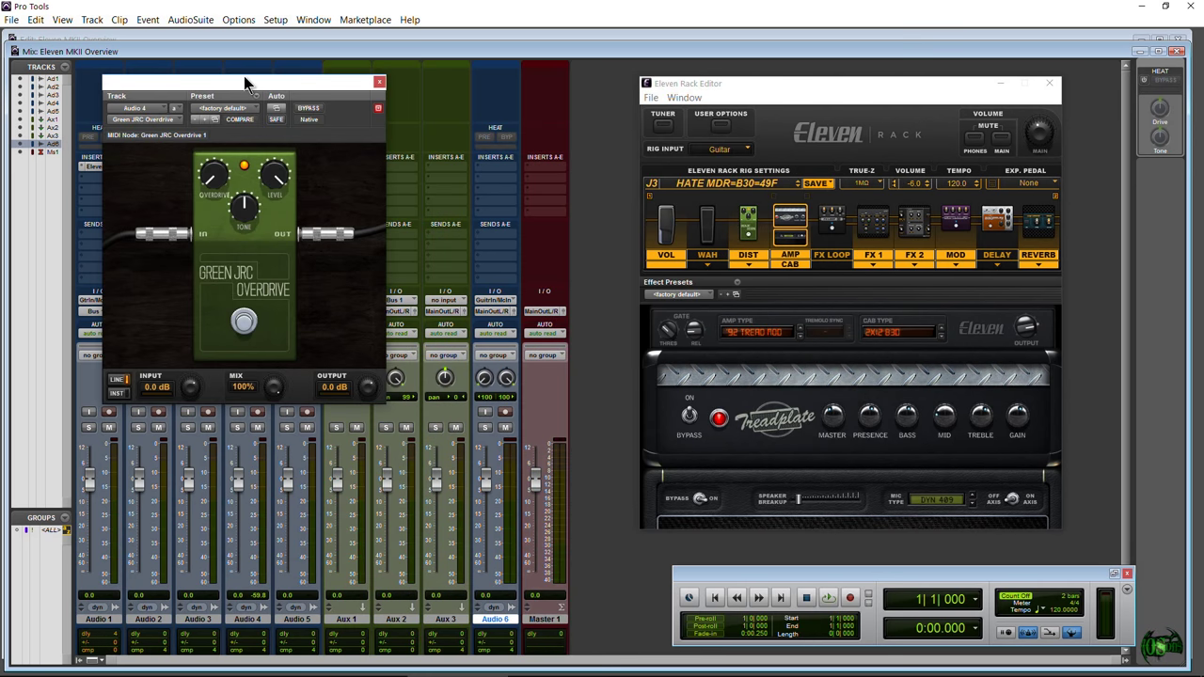
{"action": "left_click_drag", "start_coordinate": [252, 90], "coordinate": [388, 127]}
{"action": "left_click_drag", "start_coordinate": [409, 225], "coordinate": [407, 215]}
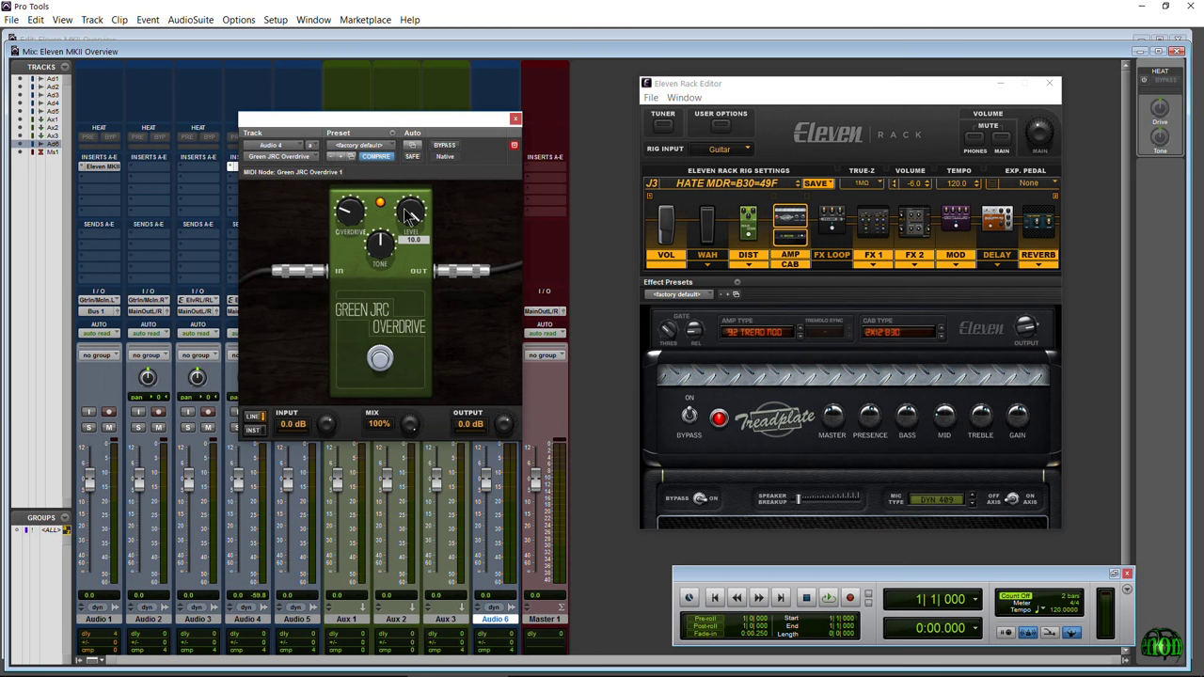
{"action": "left_click", "coordinate": [516, 119]}
- Insert Avid's Eleven MK II (mono) in Audio 4's second insert slot, below the overdrive
{"action": "left_click", "coordinate": [252, 188]}
{"action": "mouse_move", "coordinate": [288, 205]}
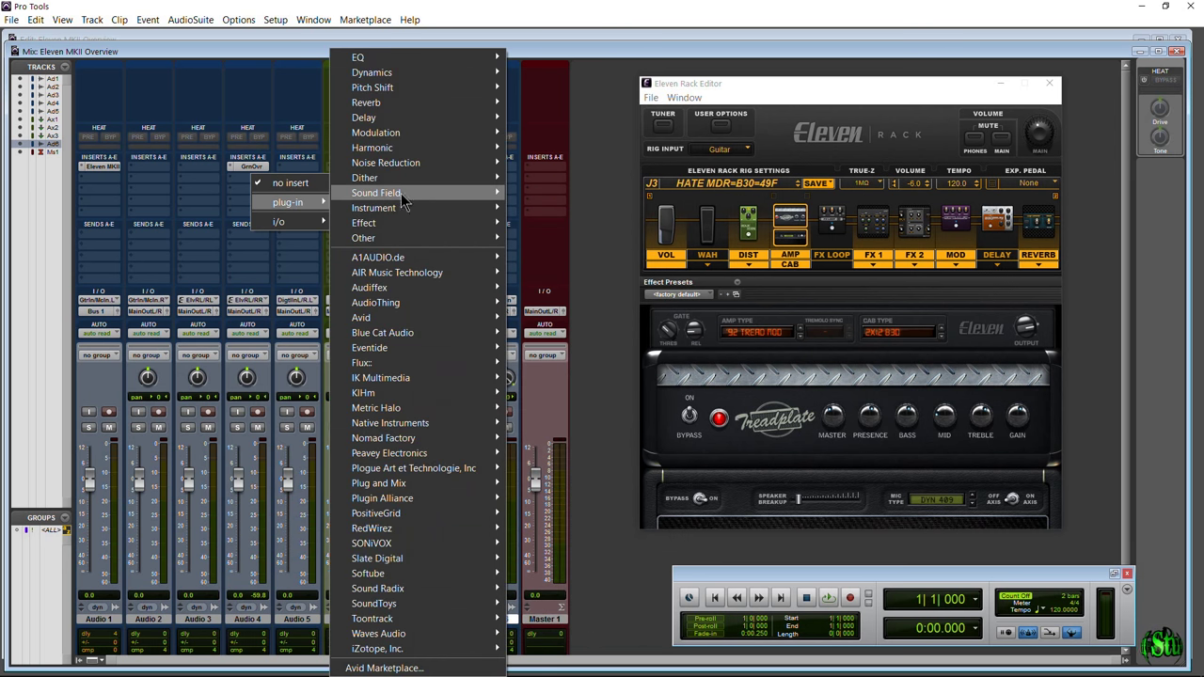
{"action": "mouse_move", "coordinate": [433, 189]}
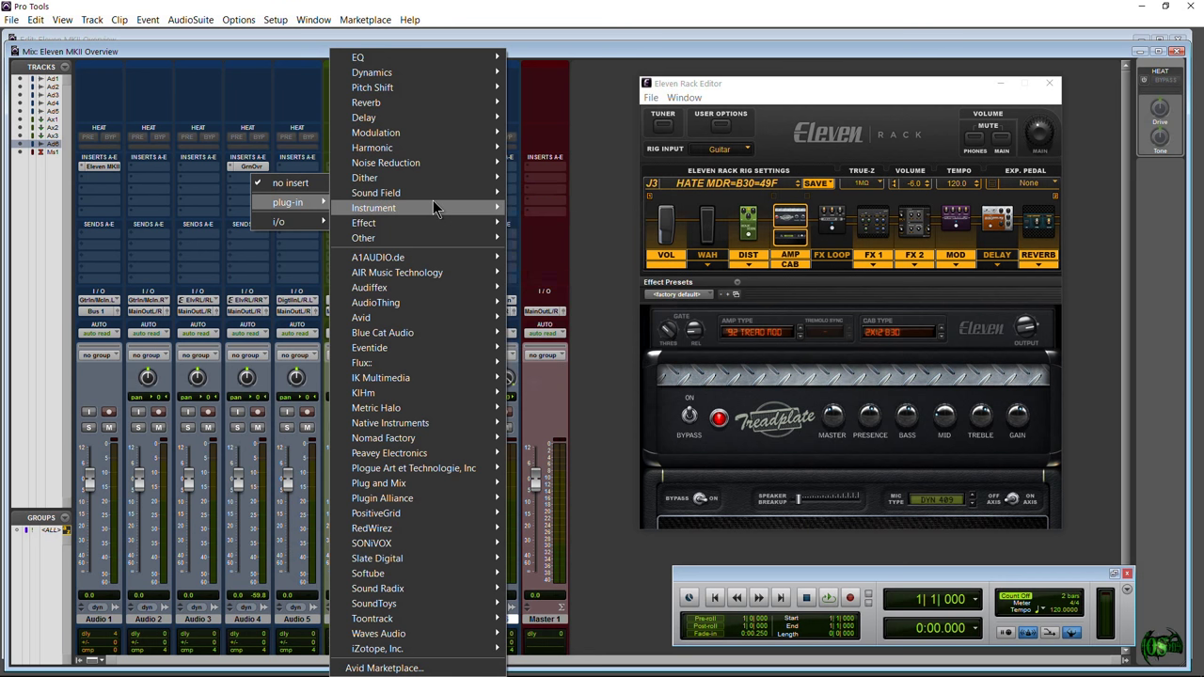
{"action": "mouse_move", "coordinate": [417, 323]}
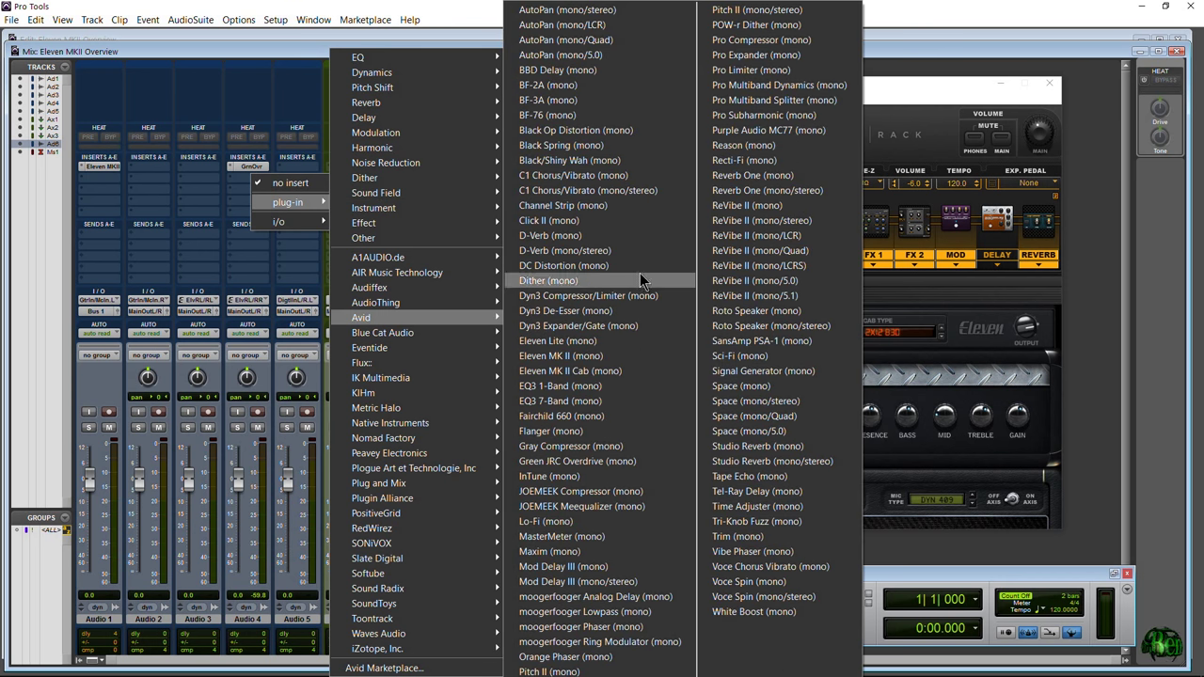
{"action": "left_click", "coordinate": [604, 356]}
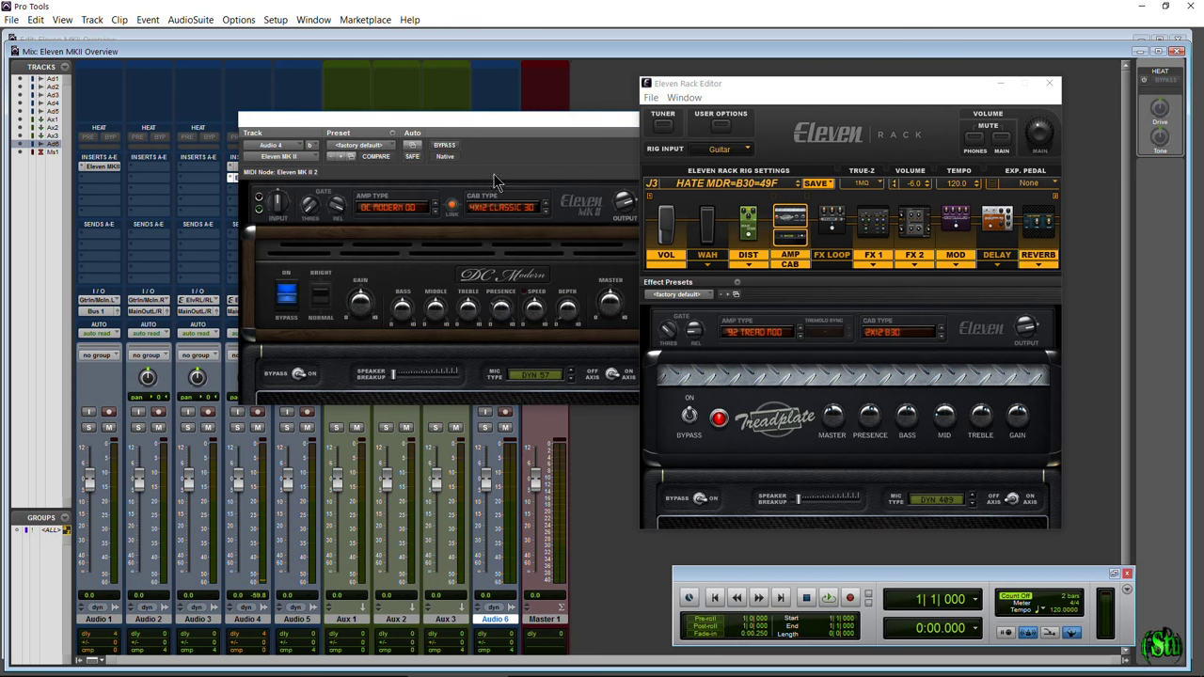
- Move the Eleven Rack Editor out of view and place Audio 4's Eleven MK II window clear of the mixer tracks
{"action": "left_click_drag", "start_coordinate": [495, 133], "coordinate": [471, 203]}
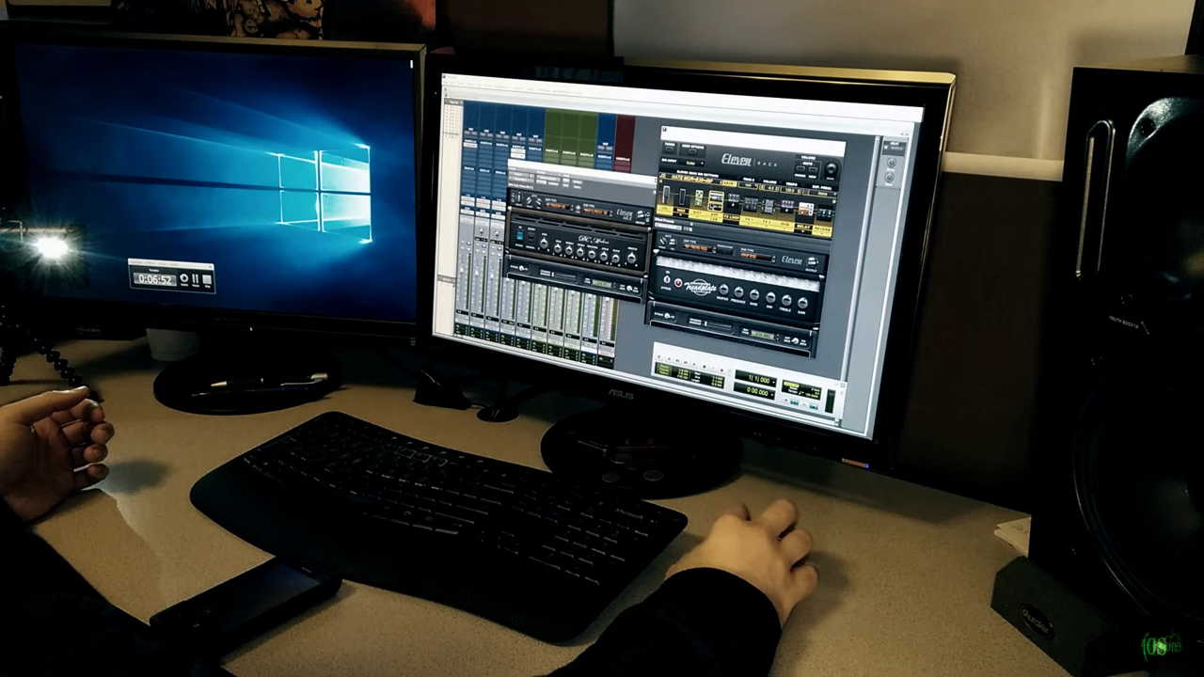
{"action": "left_click_drag", "start_coordinate": [579, 171], "coordinate": [553, 168]}
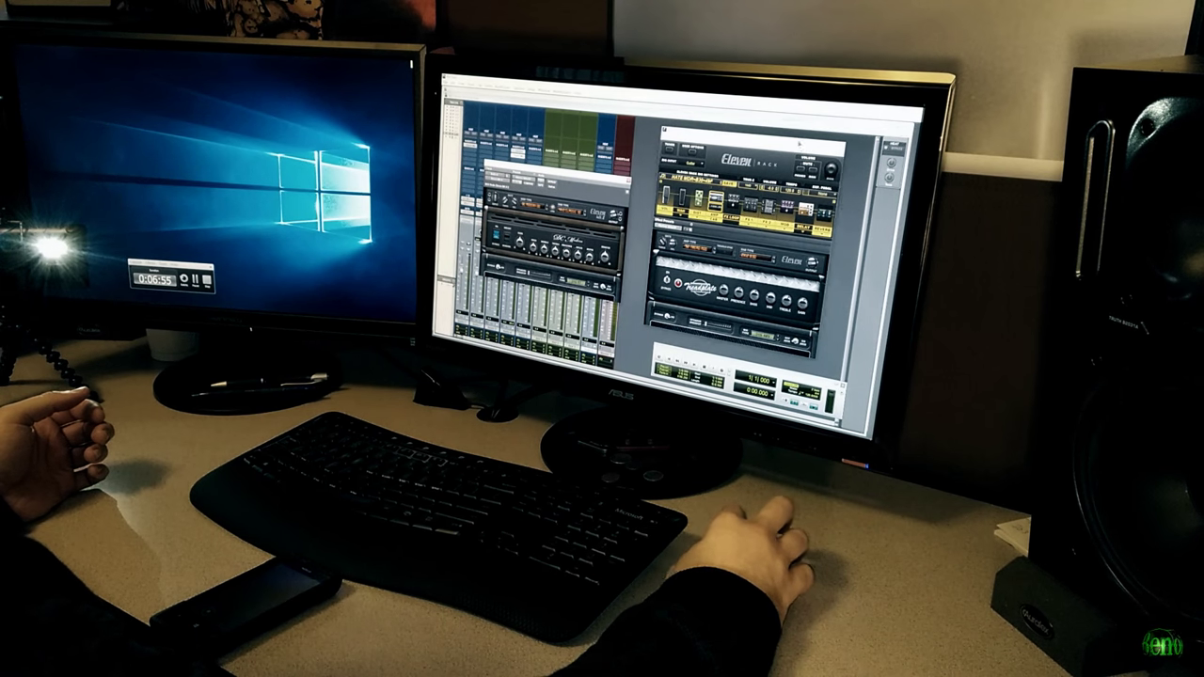
{"action": "left_click_drag", "start_coordinate": [752, 136], "coordinate": [273, 75]}
{"action": "left_click_drag", "start_coordinate": [578, 178], "coordinate": [734, 165]}
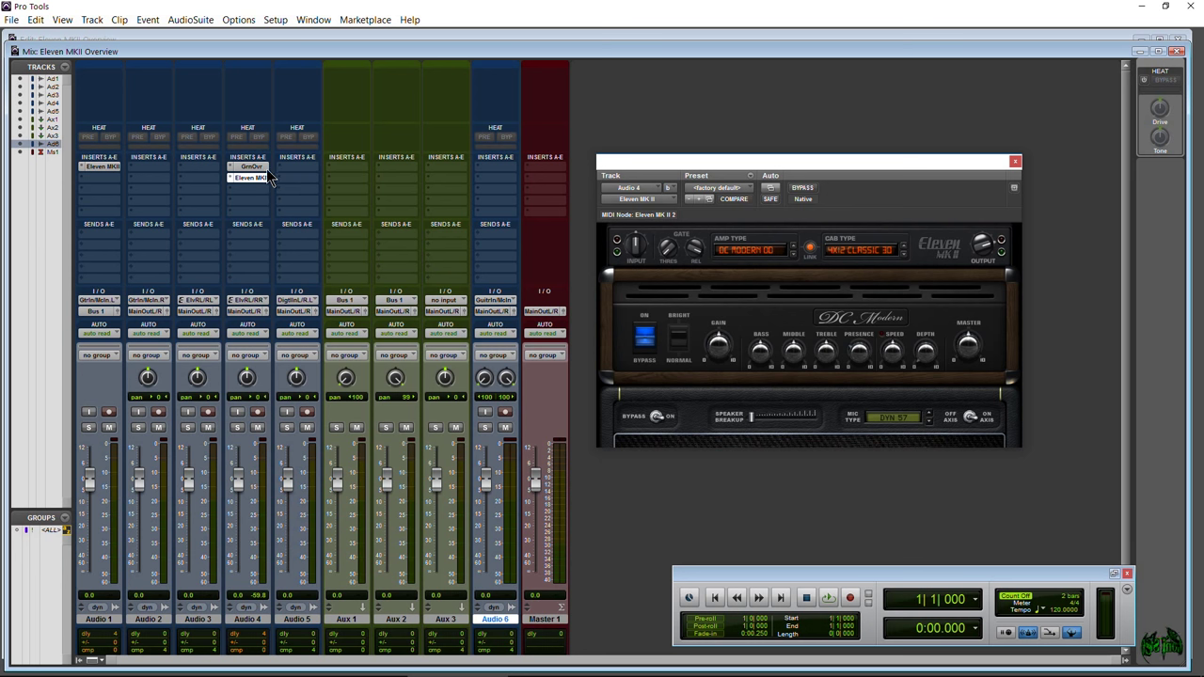
- Open the Green JRC Overdrive window from Audio 4 and arrange it with the Eleven MK II window
{"action": "left_click", "coordinate": [265, 168]}
{"action": "left_click_drag", "start_coordinate": [281, 218], "coordinate": [545, 32]}
{"action": "left_click_drag", "start_coordinate": [747, 181], "coordinate": [512, 210]}
- Insert EQ3 7-Band (mono) in Audio 4's third insert slot and move its window away from the mixer's inserts
{"action": "left_click", "coordinate": [250, 187]}
{"action": "mouse_move", "coordinate": [284, 215]}
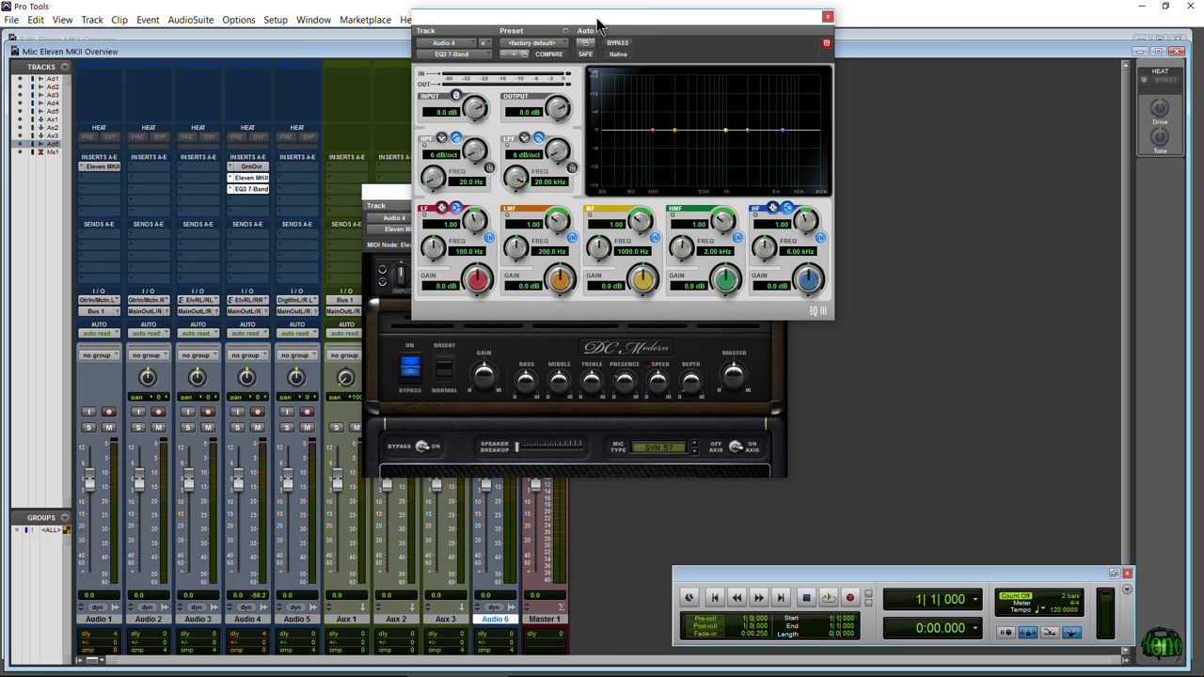
{"action": "left_click_drag", "start_coordinate": [597, 25], "coordinate": [736, 118]}
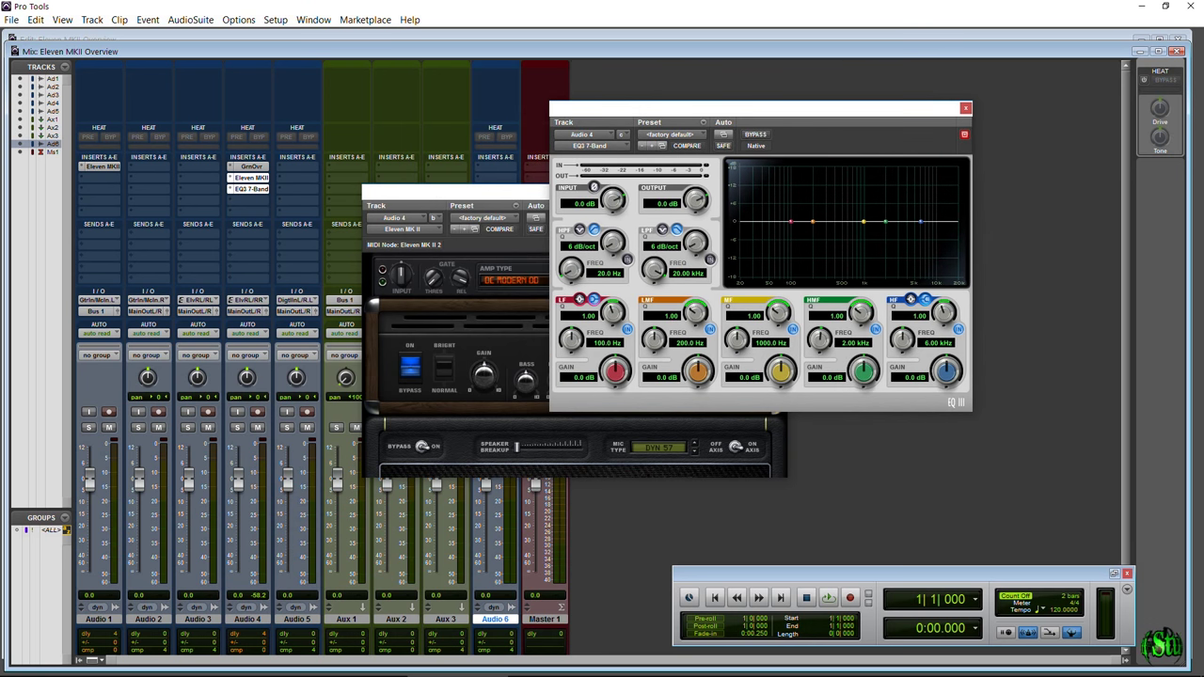
- Bring back the Eleven Rack Editor, try Graphic EQ and Parametric EQ as the FX 2 effect, and move the editor away
{"action": "left_click_drag", "start_coordinate": [498, 100], "coordinate": [544, 58]}
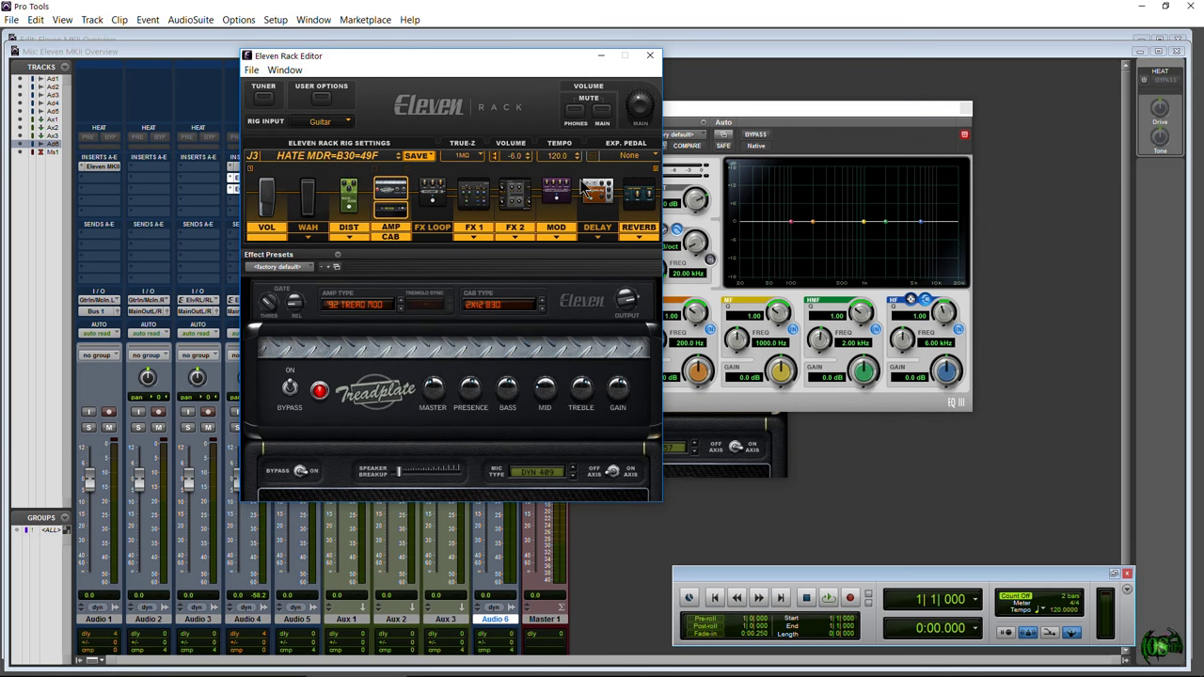
{"action": "left_click", "coordinate": [555, 237]}
{"action": "left_click", "coordinate": [515, 237]}
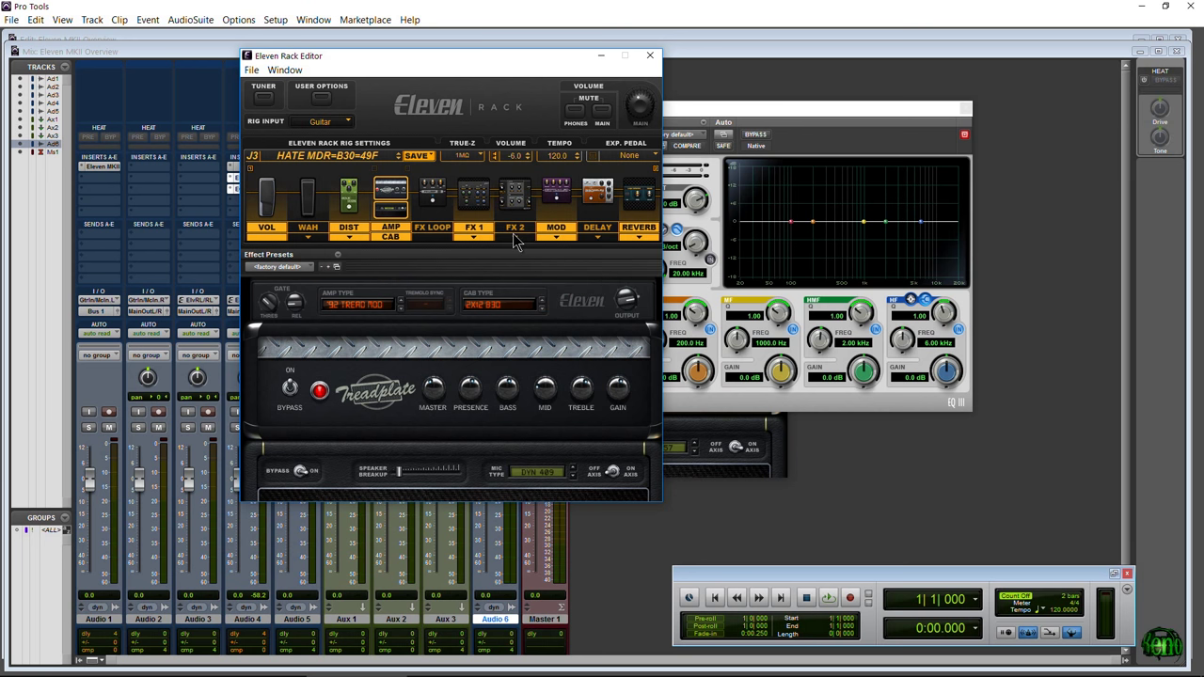
{"action": "left_click", "coordinate": [515, 237]}
{"action": "left_click", "coordinate": [516, 283]}
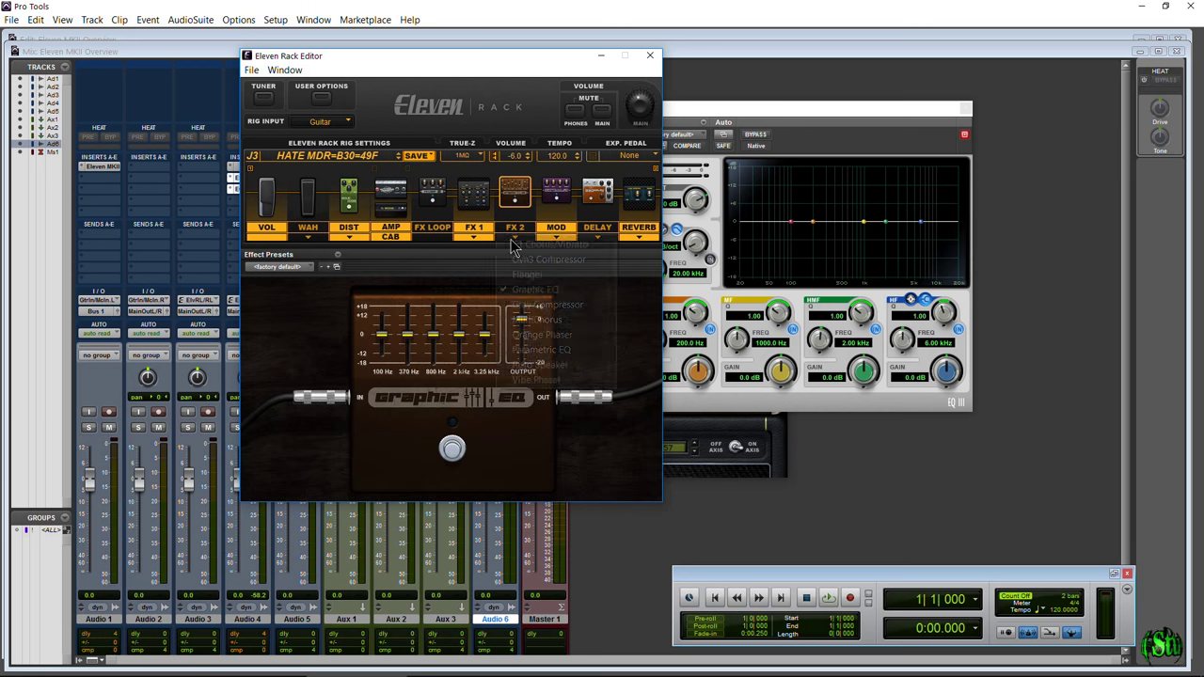
{"action": "left_click", "coordinate": [514, 237]}
{"action": "left_click", "coordinate": [527, 353]}
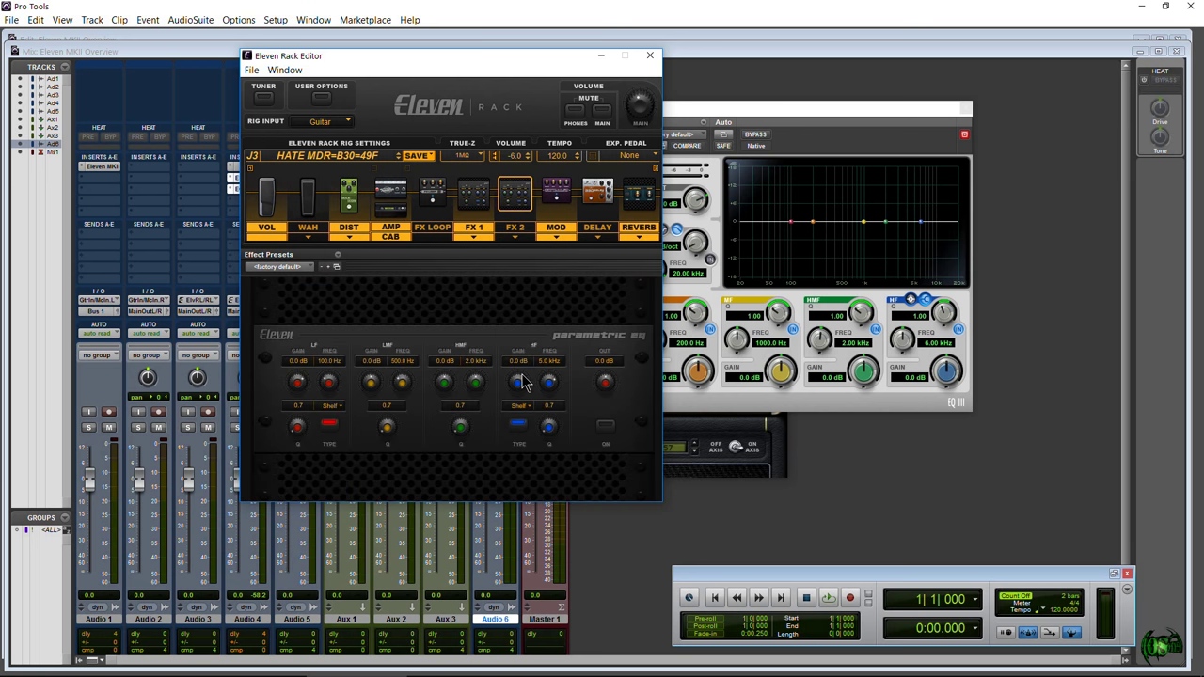
{"action": "left_click_drag", "start_coordinate": [463, 77], "coordinate": [341, 94]}
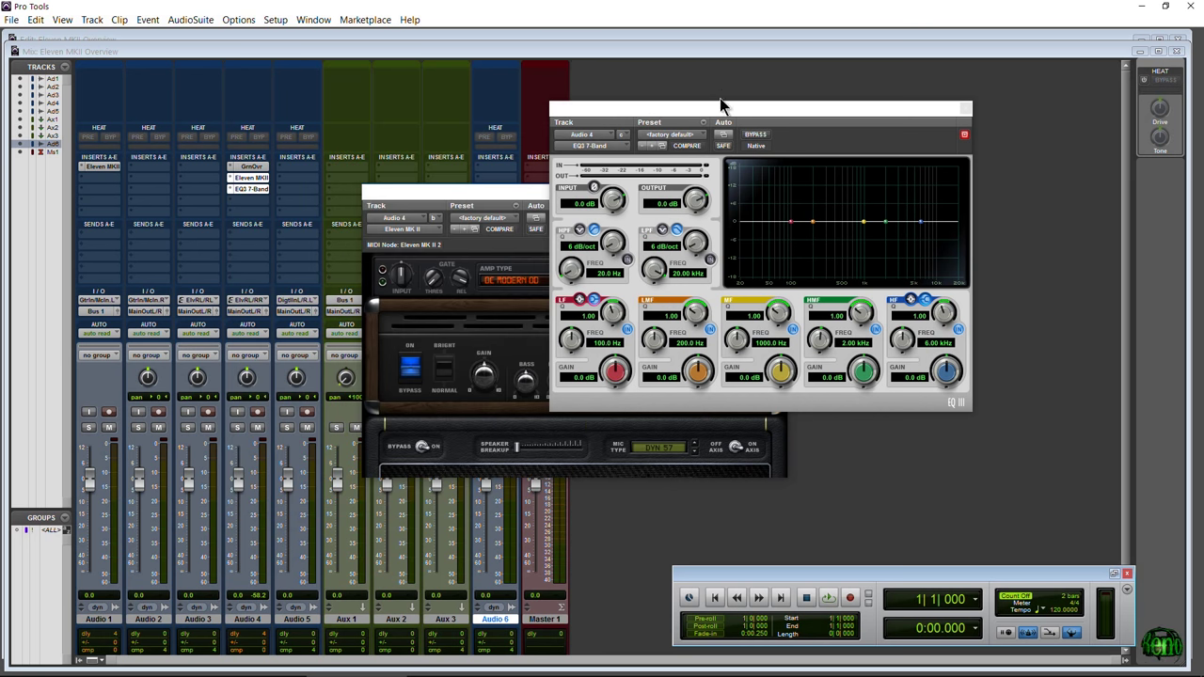
- Replace the EQ3 7-Band in Audio 4's third insert slot with C1 Chorus/Vibrato (mono)
{"action": "left_click_drag", "start_coordinate": [721, 105], "coordinate": [660, 108]}
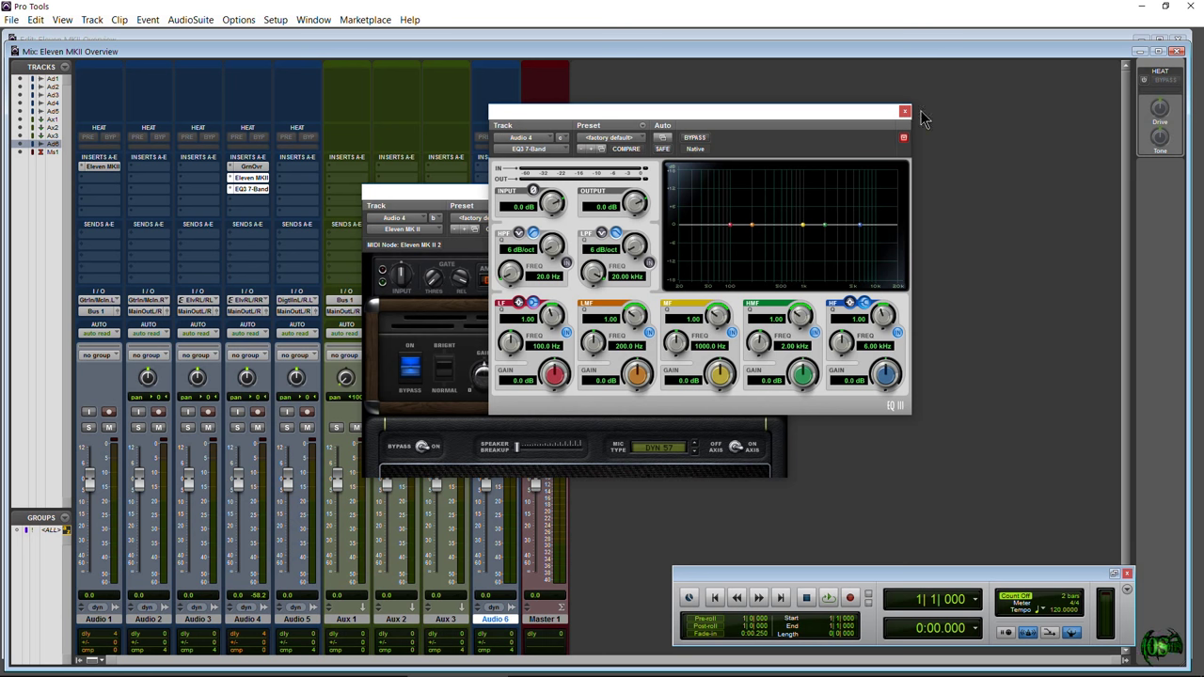
{"action": "key", "text": "alt+Tab"}
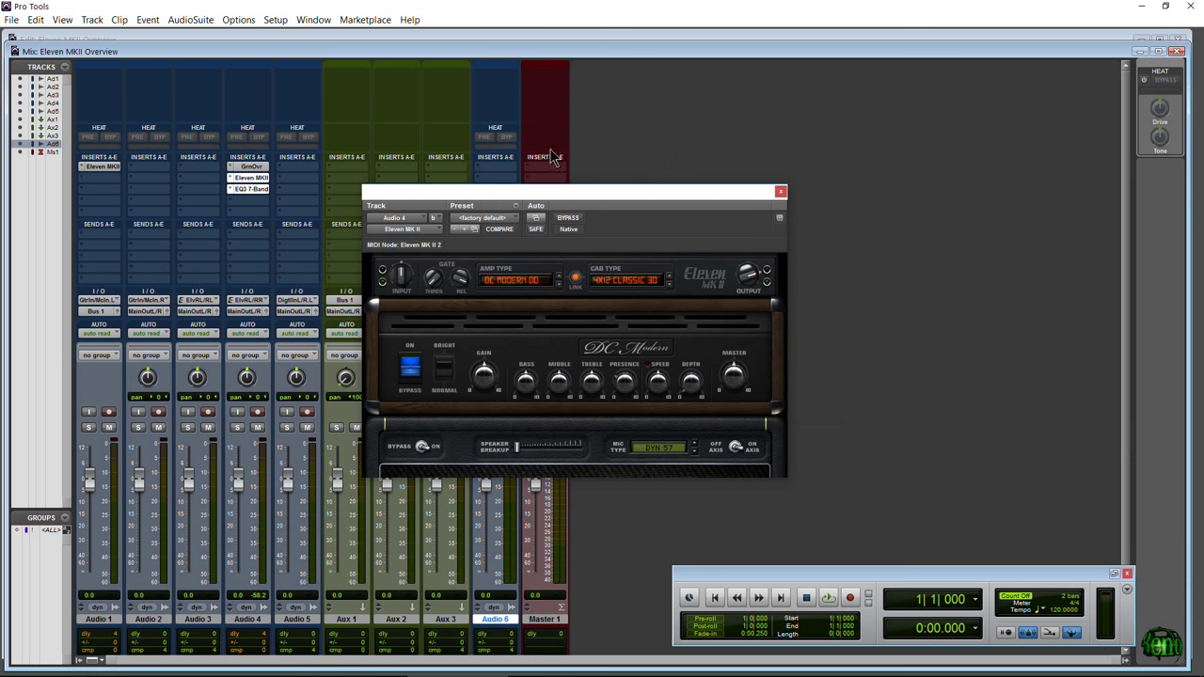
{"action": "left_click", "coordinate": [230, 190]}
{"action": "mouse_move", "coordinate": [252, 215]}
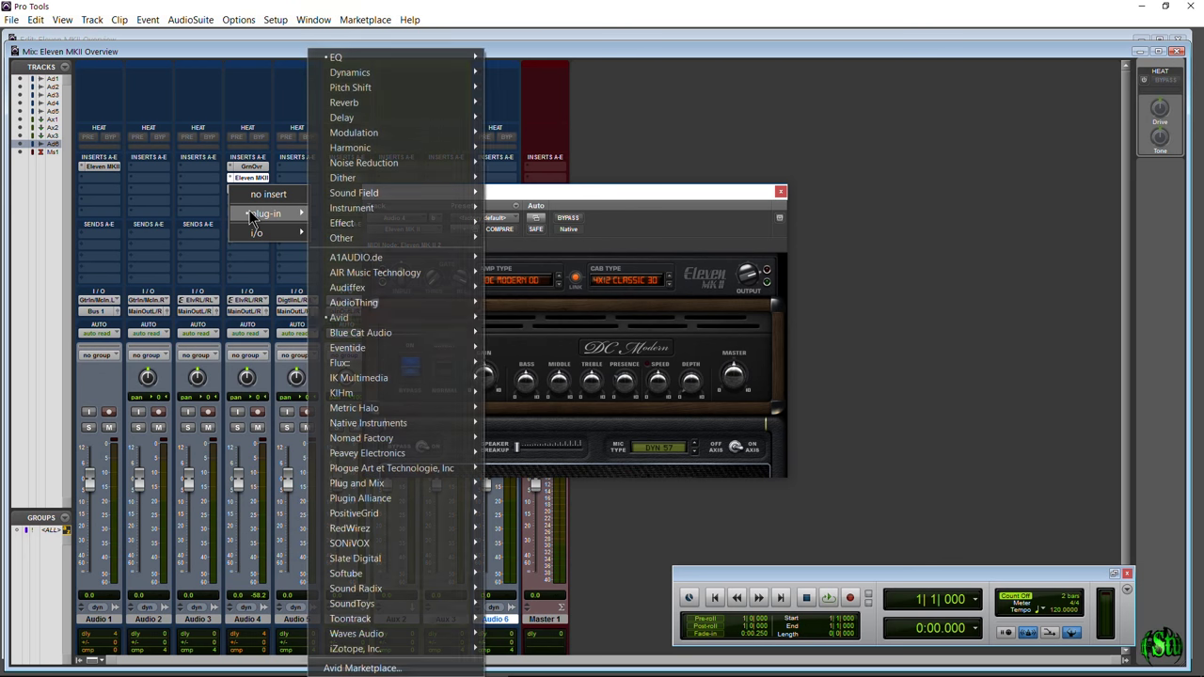
{"action": "mouse_move", "coordinate": [377, 317]}
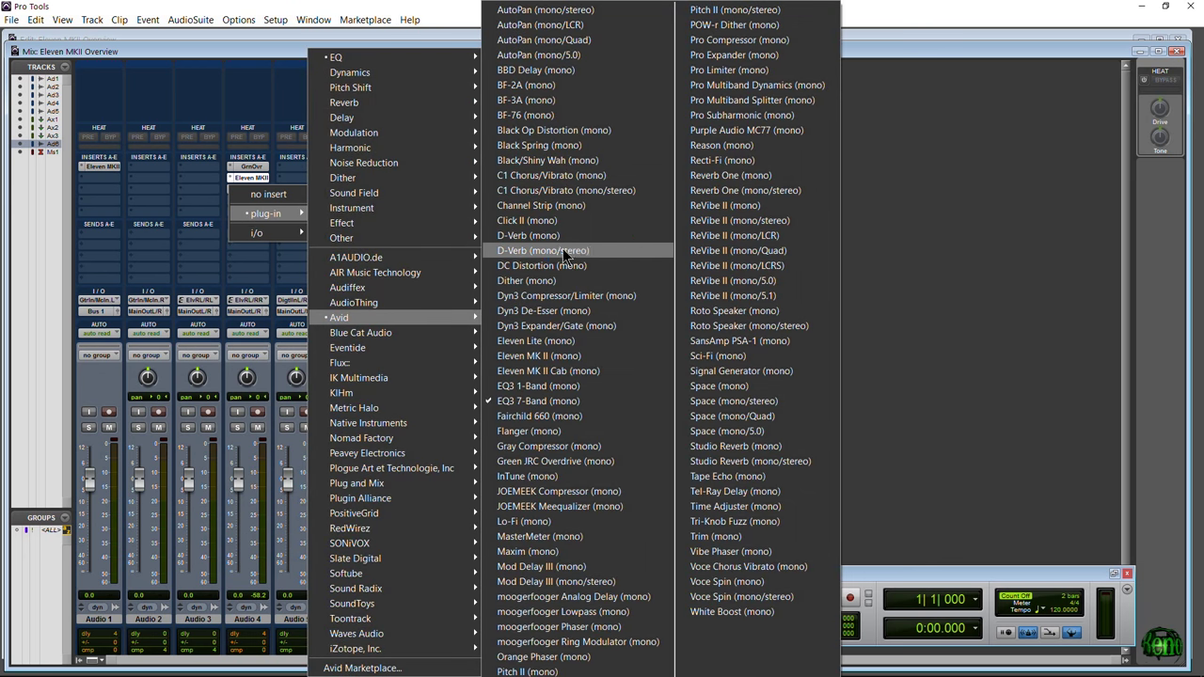
{"action": "left_click", "coordinate": [555, 177]}
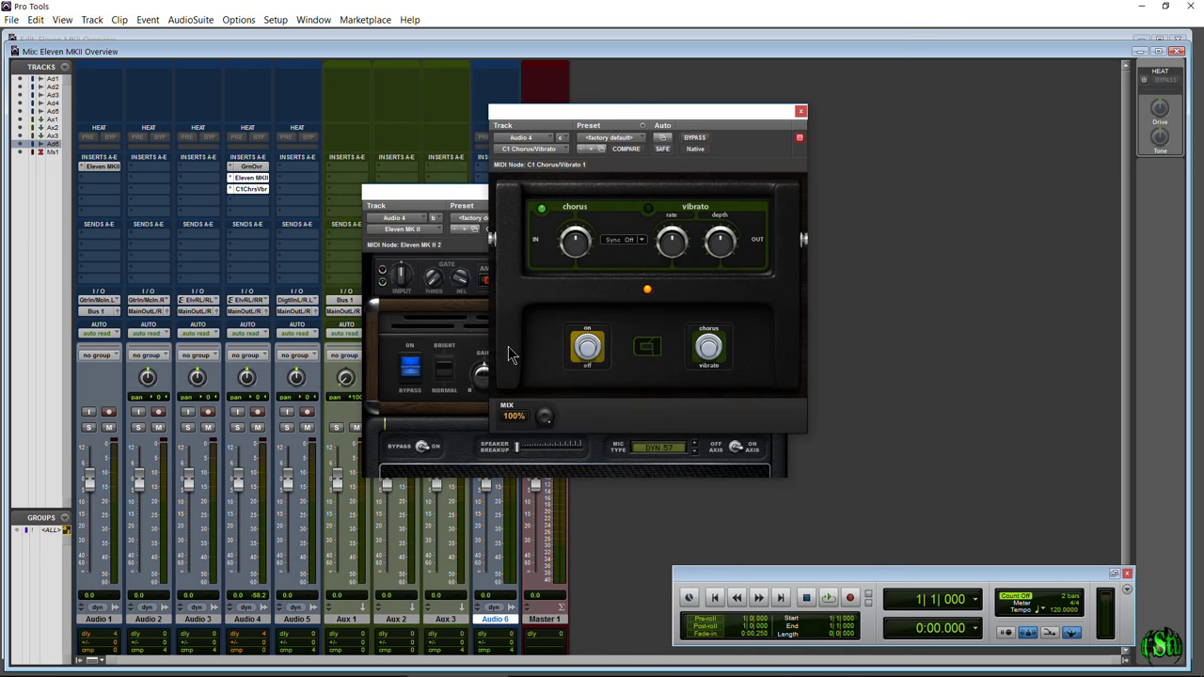
- Arrange the C1 Chorus/Vibrato, Eleven MK II and Green JRC Overdrive windows from Audio 4 so all three can be seen together
{"action": "left_click_drag", "start_coordinate": [640, 117], "coordinate": [725, 327]}
{"action": "left_click_drag", "start_coordinate": [627, 194], "coordinate": [673, 120]}
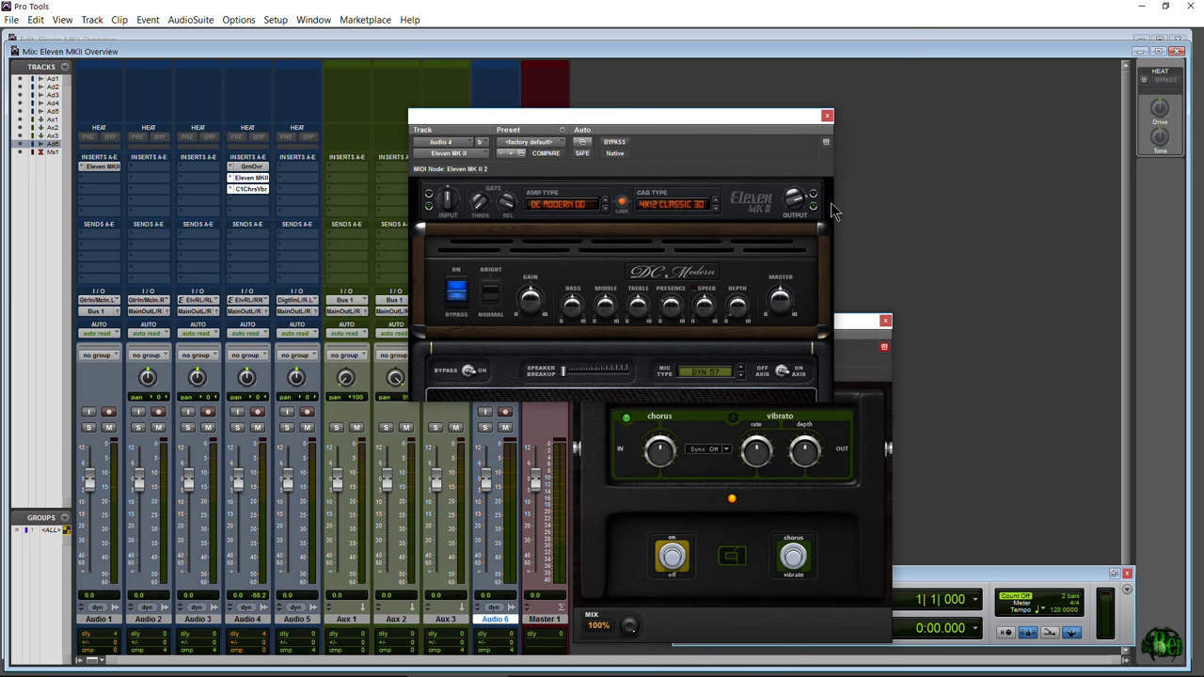
{"action": "left_click", "coordinate": [883, 348]}
{"action": "left_click", "coordinate": [250, 167]}
{"action": "left_click_drag", "start_coordinate": [712, 336], "coordinate": [246, 44]}
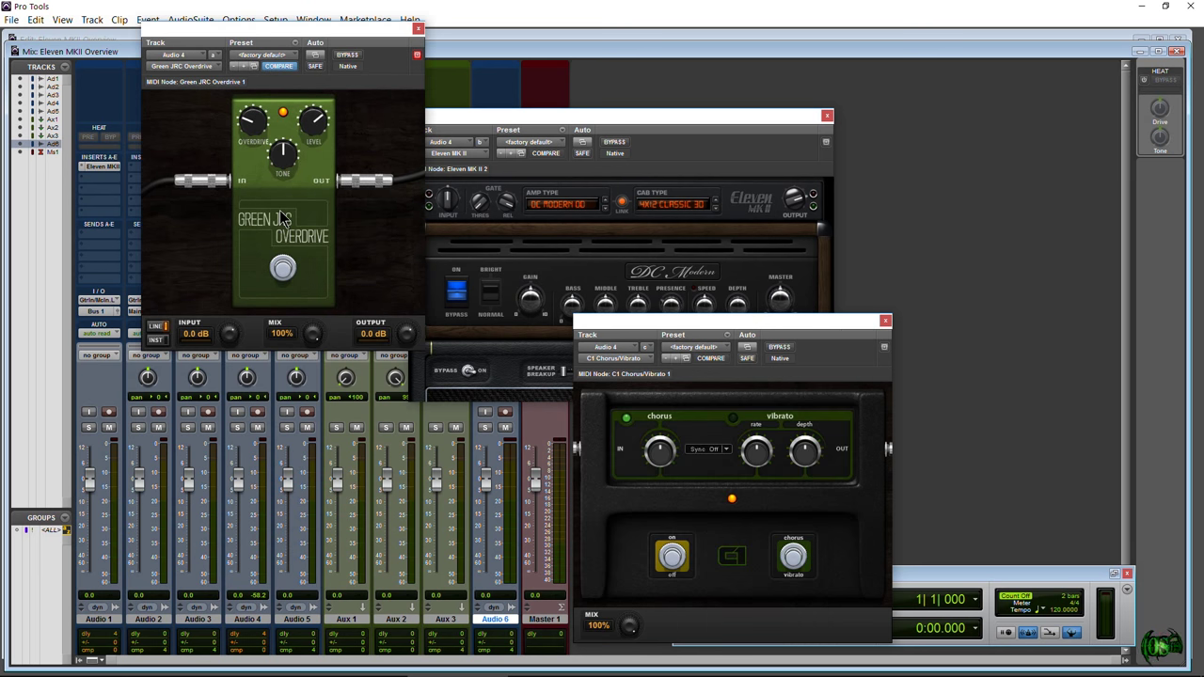
{"action": "left_click_drag", "start_coordinate": [632, 133], "coordinate": [644, 104]}
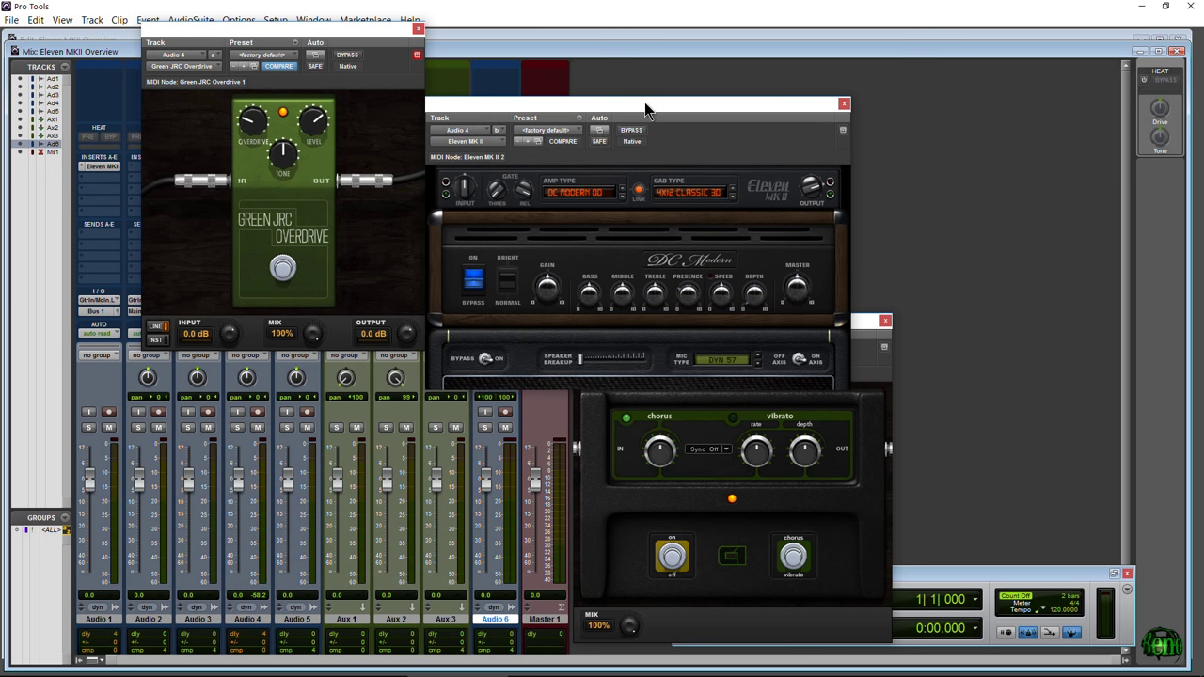
{"action": "left_click", "coordinate": [730, 489]}
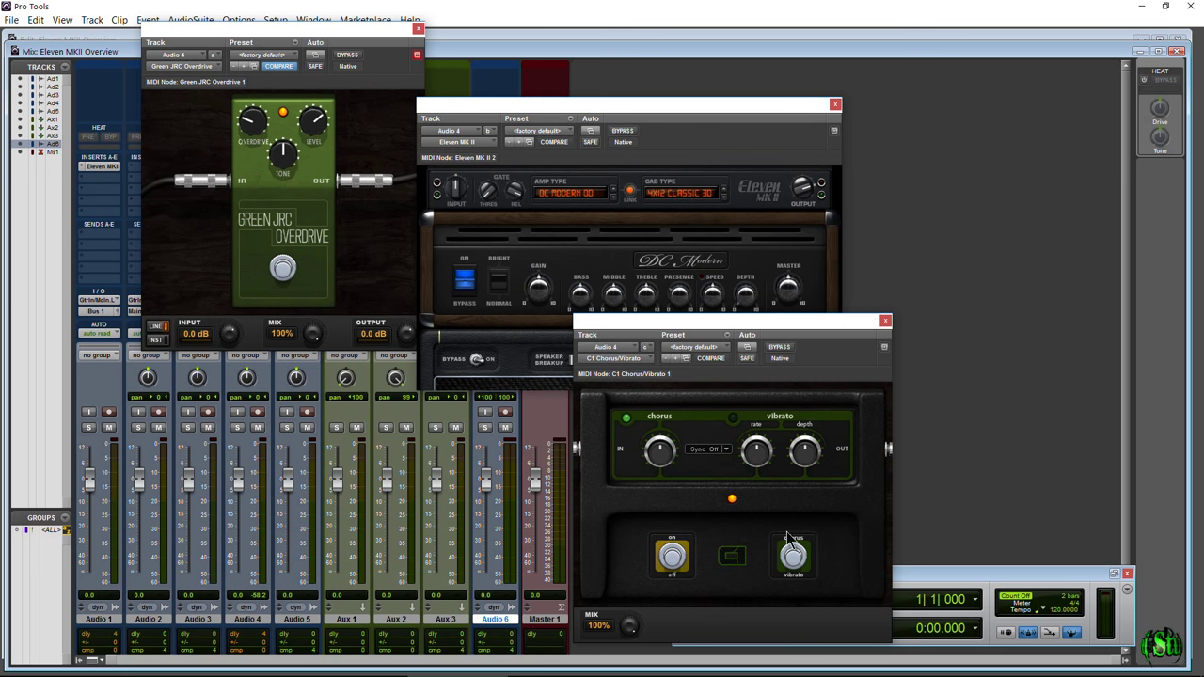
- Close the C1 Chorus/Vibrato, Green JRC Overdrive and Eleven MK II plug-in windows
{"action": "left_click", "coordinate": [885, 321]}
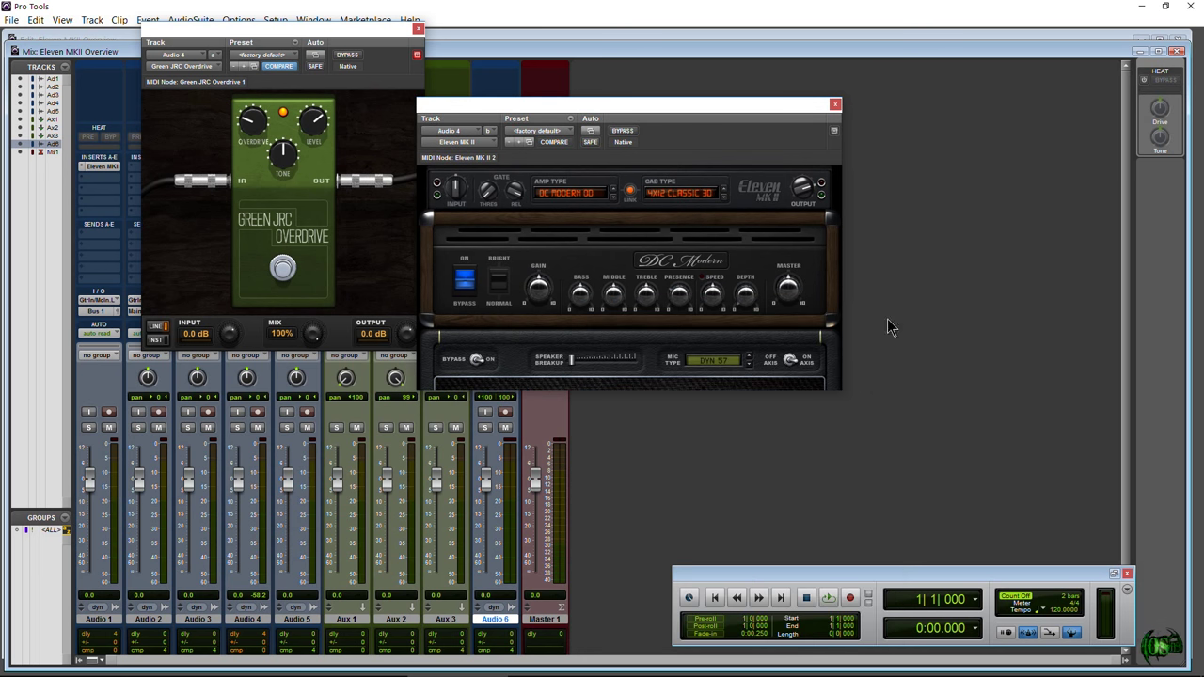
{"action": "left_click", "coordinate": [419, 29]}
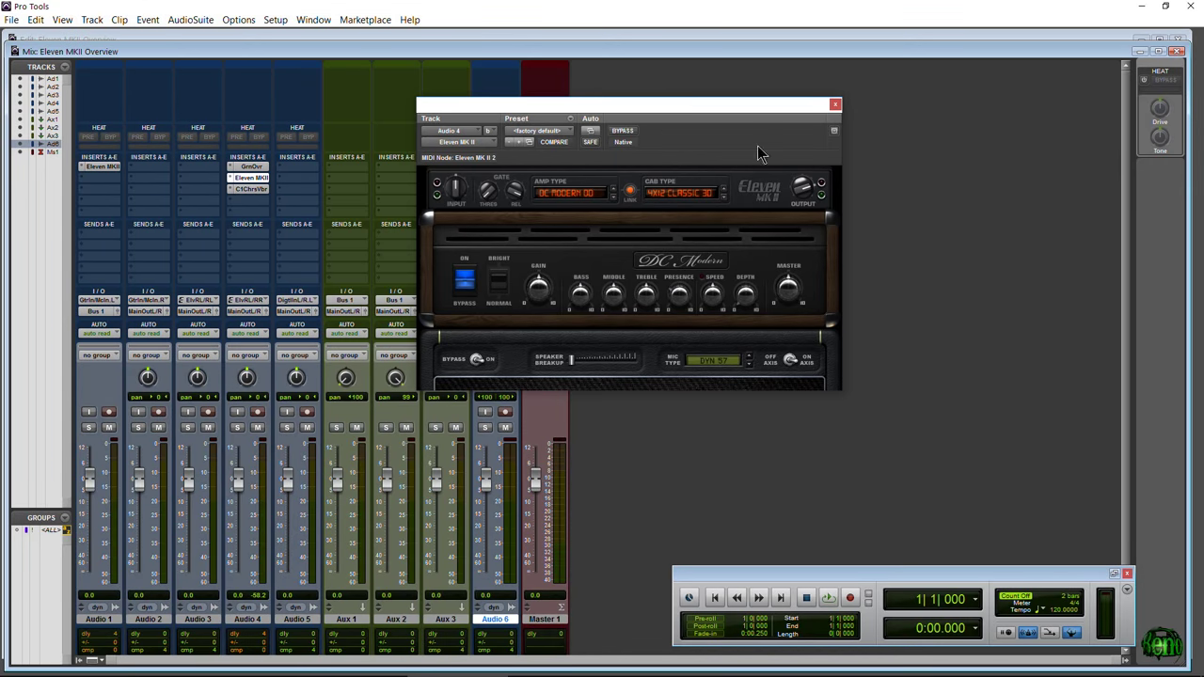
{"action": "left_click", "coordinate": [835, 106]}
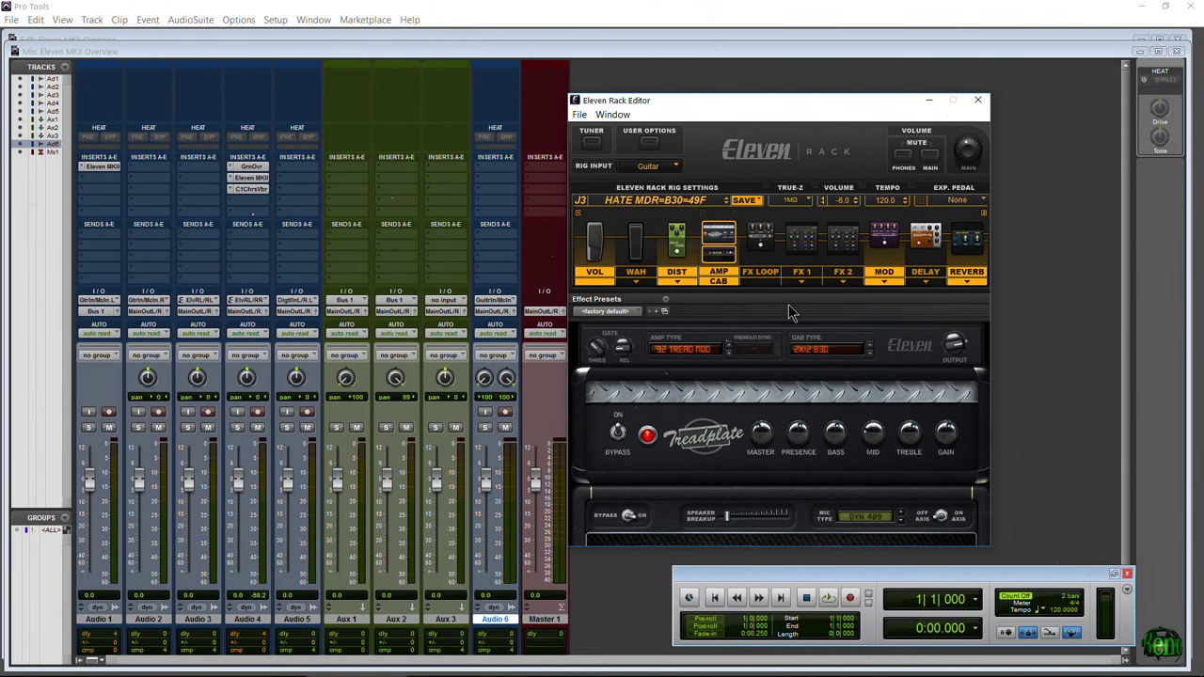
- Reopen Eleven MK II from Audio 4's second insert slot and place it side by side with the Eleven Rack Editor
{"action": "left_click", "coordinate": [250, 179]}
{"action": "left_click_drag", "start_coordinate": [419, 30], "coordinate": [387, 117]}
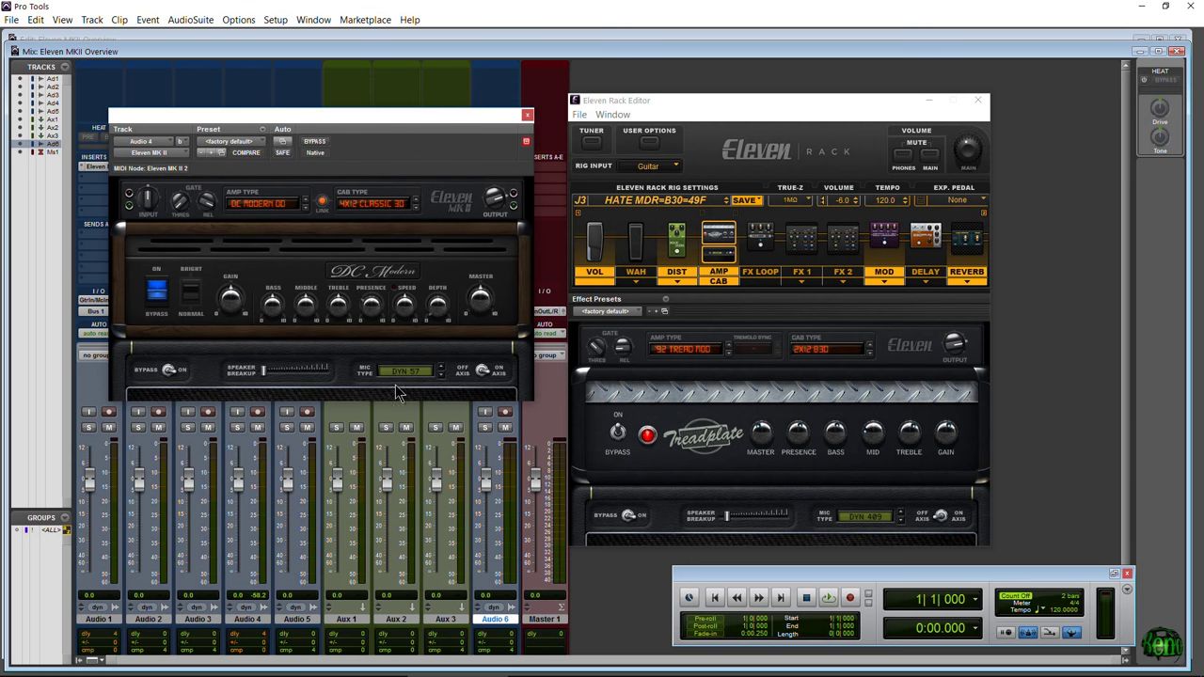
{"action": "left_click_drag", "start_coordinate": [302, 132], "coordinate": [308, 184]}
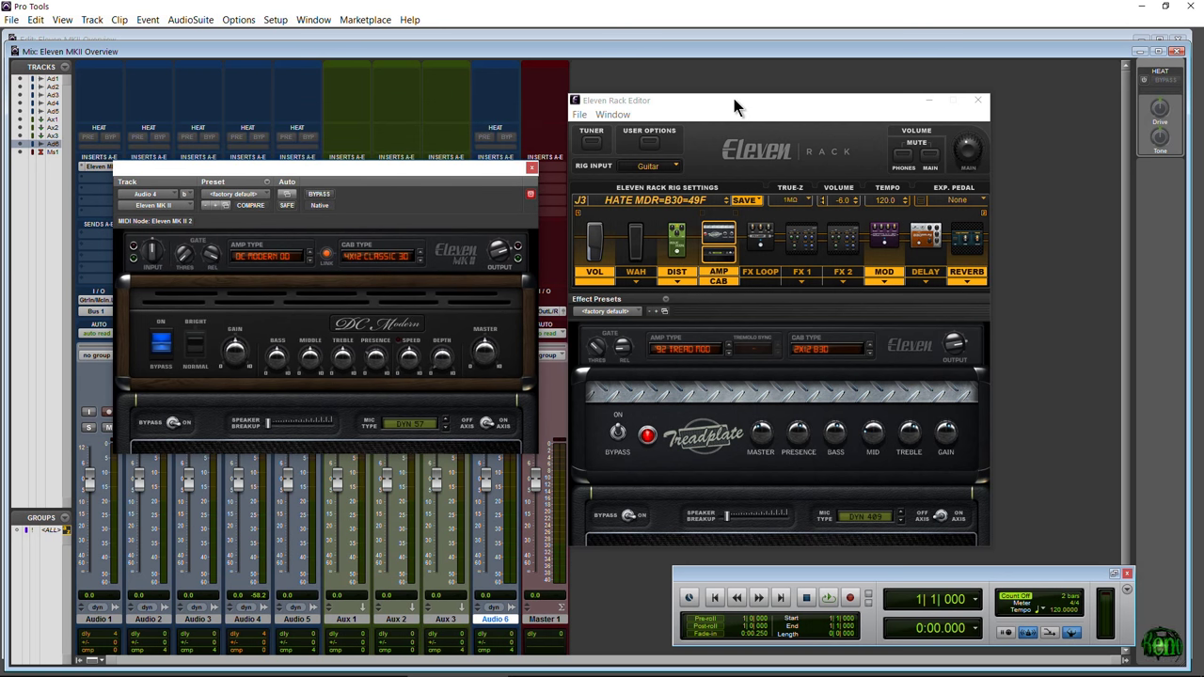
{"action": "mouse_move", "coordinate": [734, 99]}
{"action": "left_mouse_down"}
{"action": "mouse_move", "coordinate": [690, 69]}
{"action": "mouse_move", "coordinate": [717, 98]}
{"action": "left_mouse_up"}
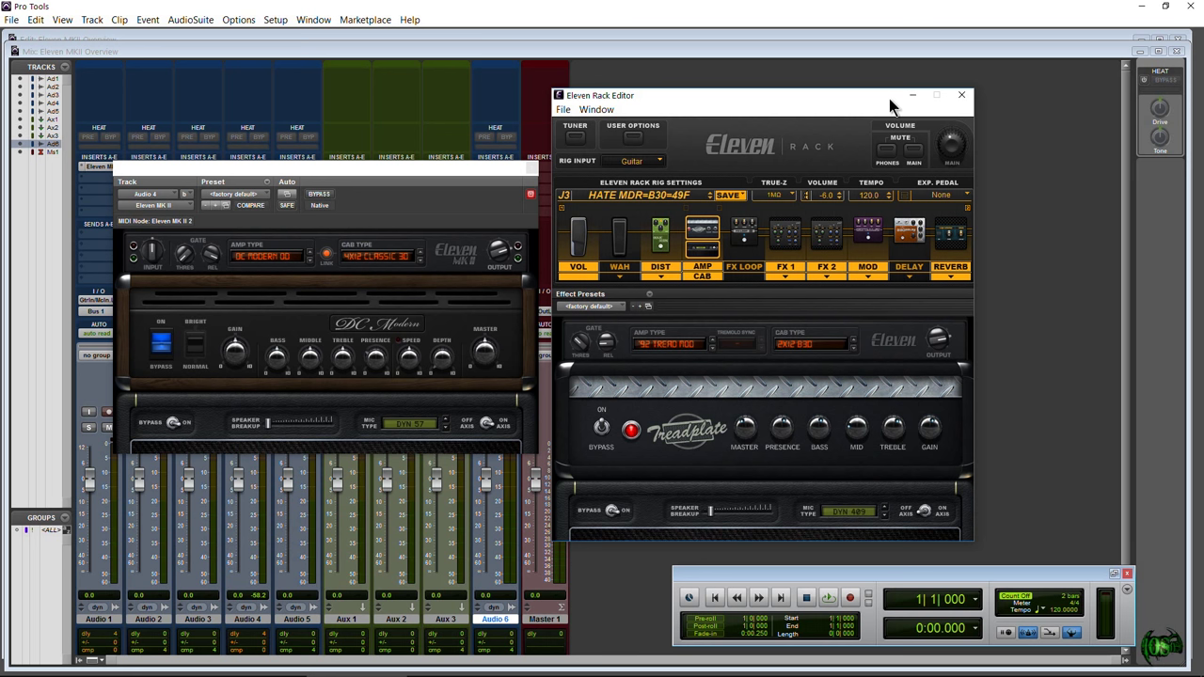
- View the Eleven Rack Editor's rig input choices and move the Eleven MK II window below Audio 4's inserts
{"action": "left_click", "coordinate": [637, 164]}
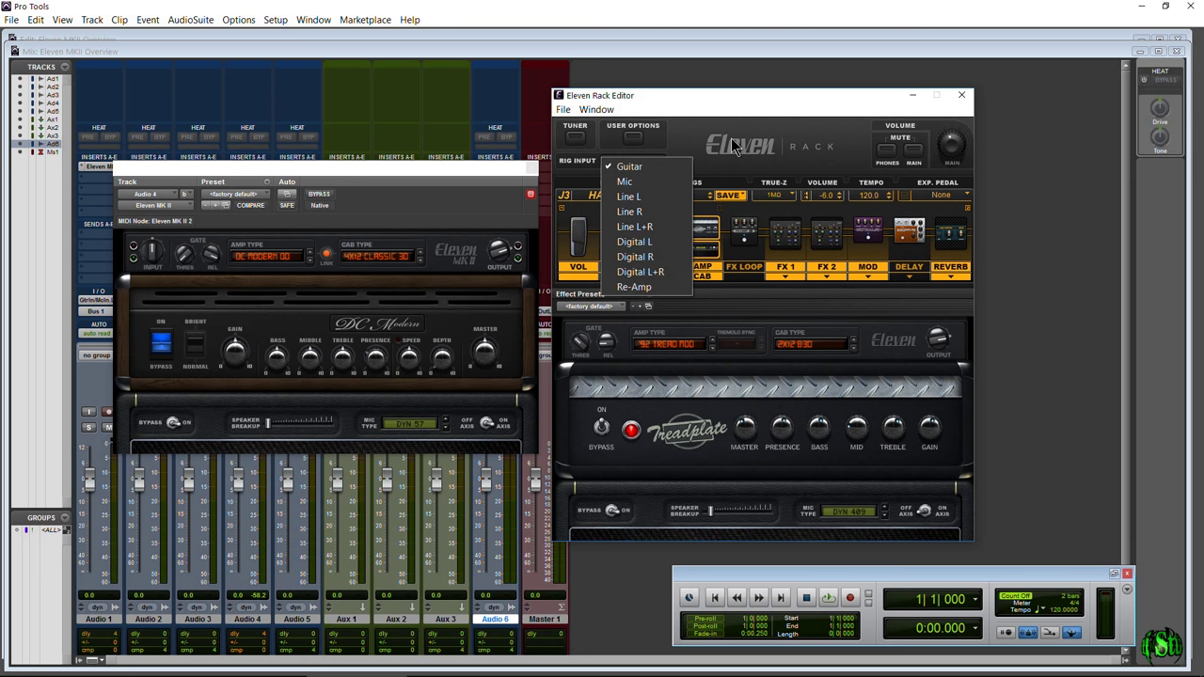
{"action": "key", "text": "Escape"}
{"action": "left_click", "coordinate": [332, 167]}
{"action": "left_click_drag", "start_coordinate": [331, 163], "coordinate": [327, 132]}
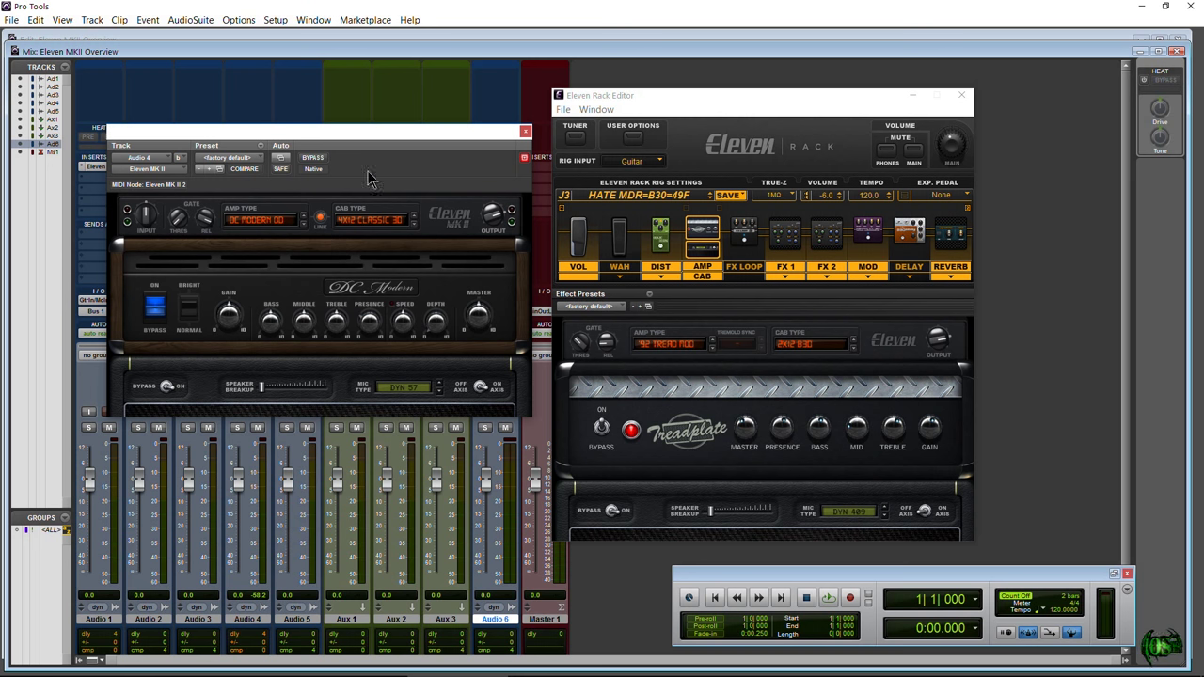
{"action": "left_click_drag", "start_coordinate": [379, 133], "coordinate": [384, 145]}
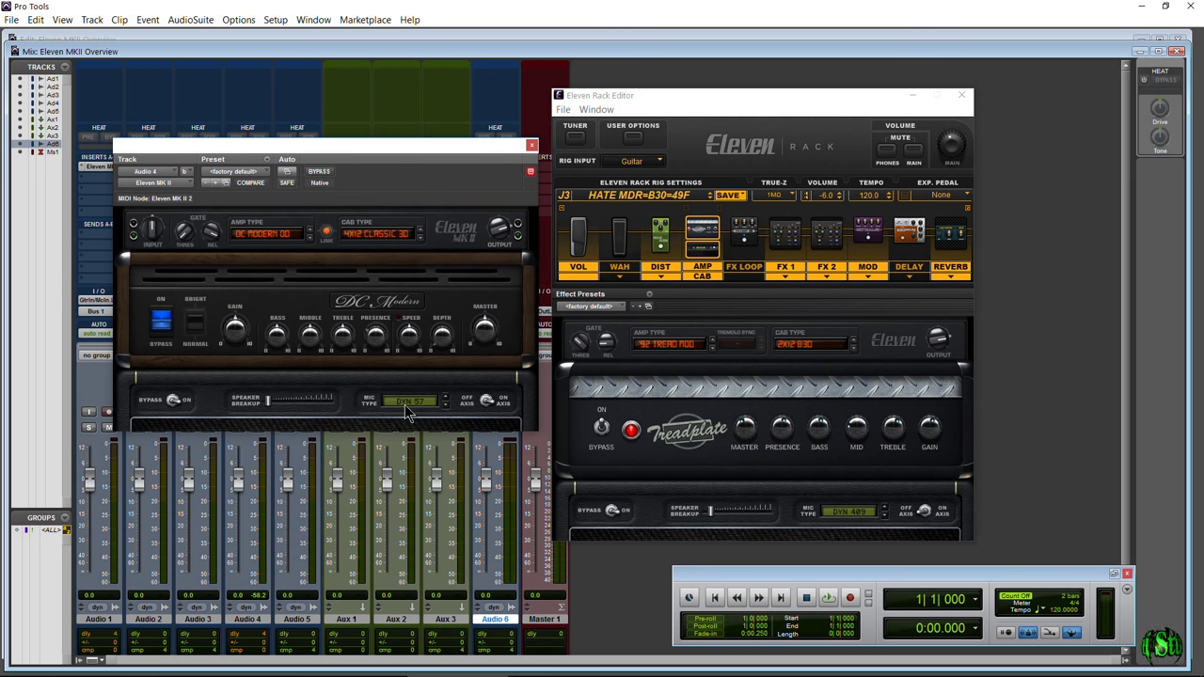
{"action": "left_click_drag", "start_coordinate": [430, 148], "coordinate": [421, 221]}
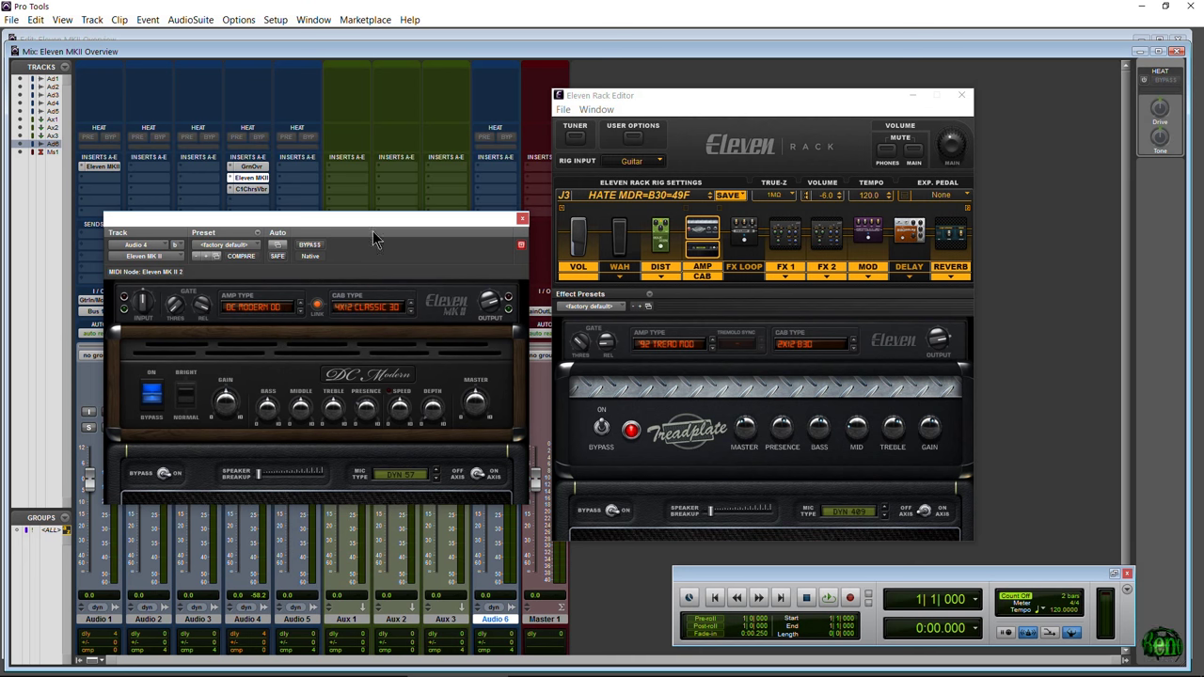
- Move the Eleven Rack Editor out of the way, switch to the Edit window and centre the Eleven MK II window over it
{"action": "left_click_drag", "start_coordinate": [668, 97], "coordinate": [0, 151]}
{"action": "left_click_drag", "start_coordinate": [250, 226], "coordinate": [509, 199]}
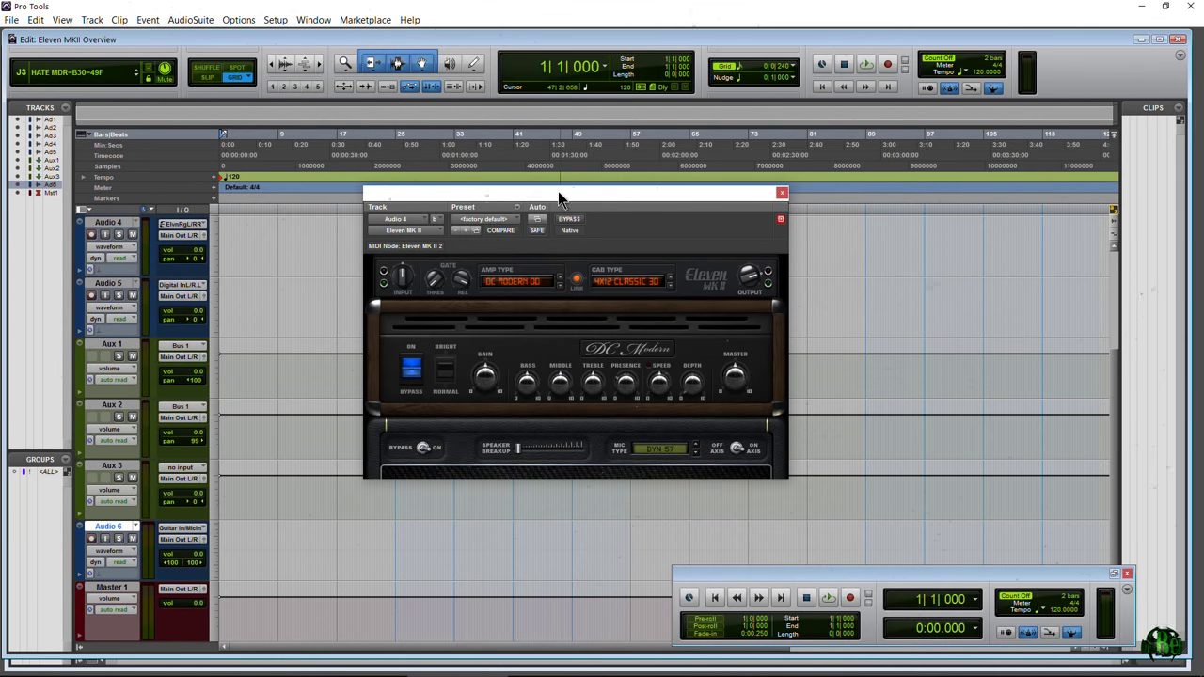
{"action": "left_click_drag", "start_coordinate": [558, 191], "coordinate": [607, 189]}
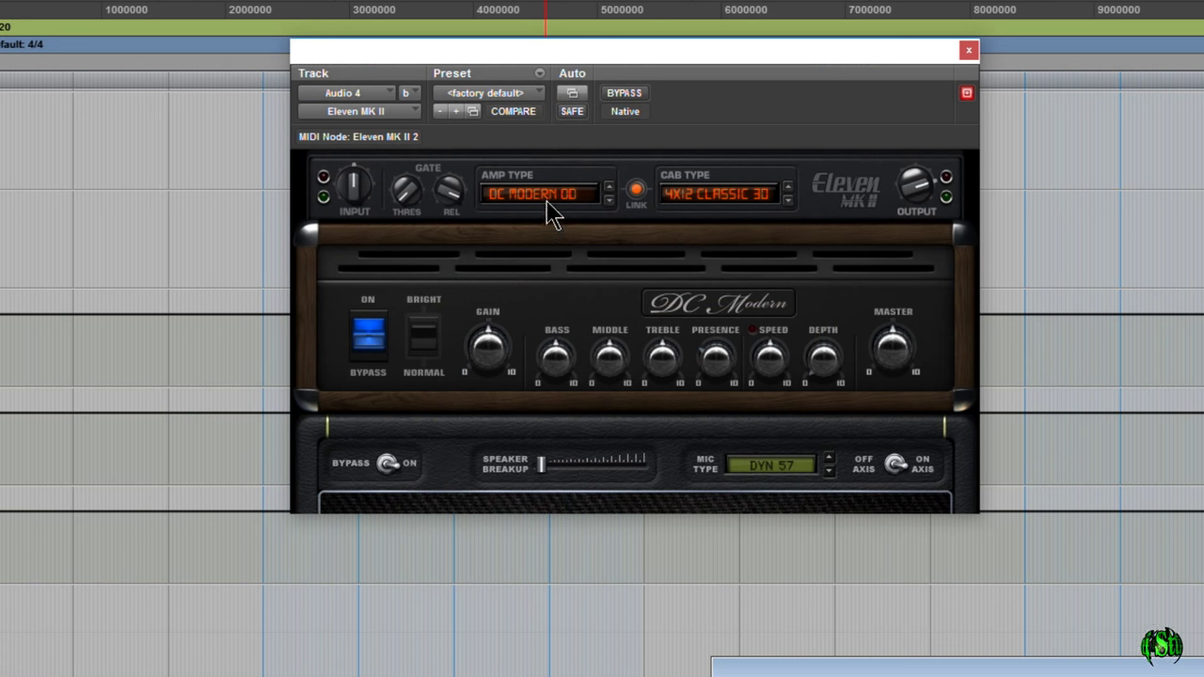
- Examine the amp, cab and mic type choices in Eleven MK II, and try its mic axis switch and Input knob
{"action": "left_click", "coordinate": [567, 280]}
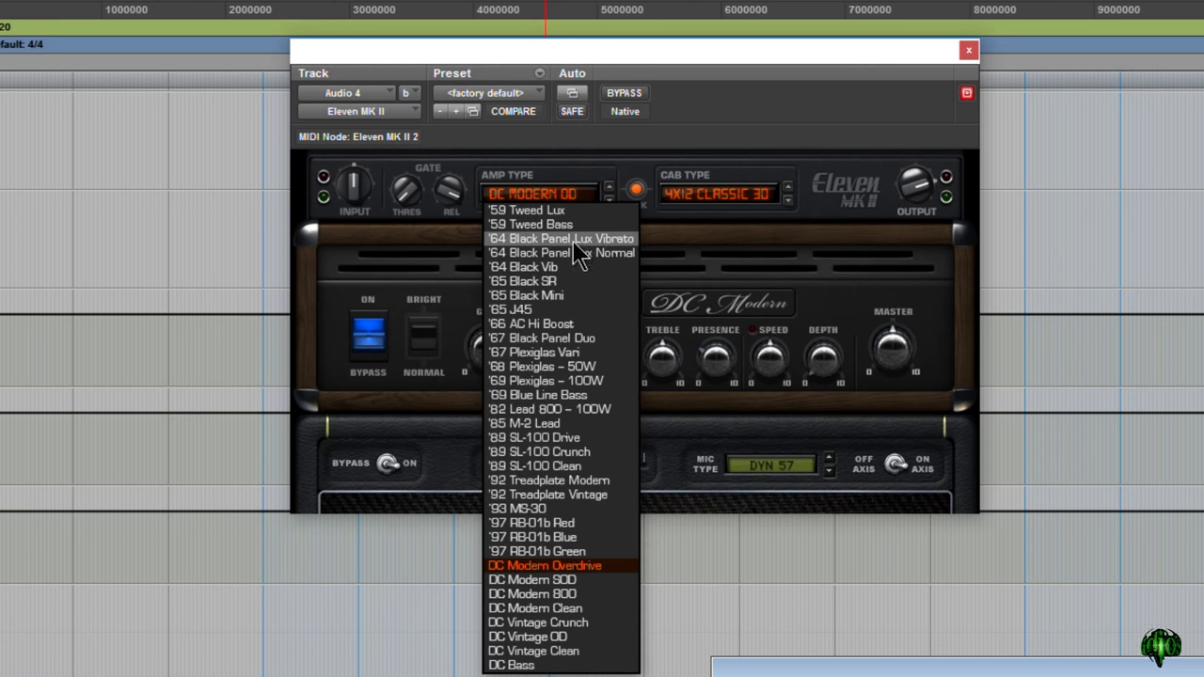
{"action": "left_click", "coordinate": [743, 195]}
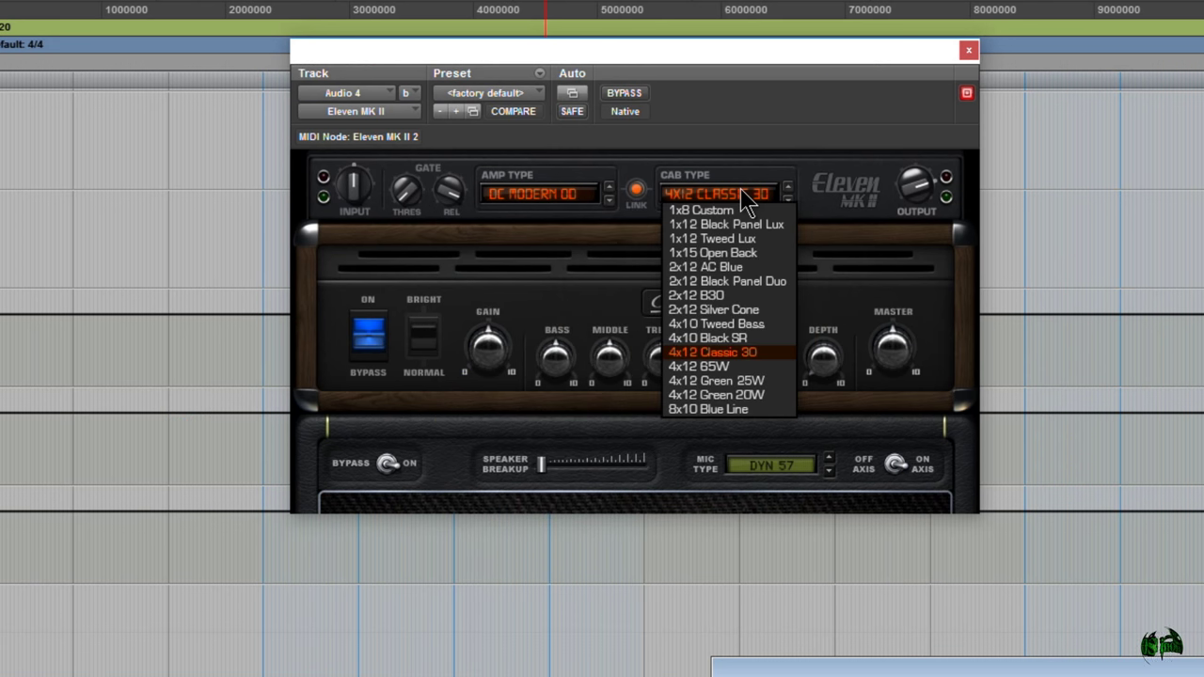
{"action": "left_click", "coordinate": [629, 455]}
{"action": "left_click", "coordinate": [780, 469]}
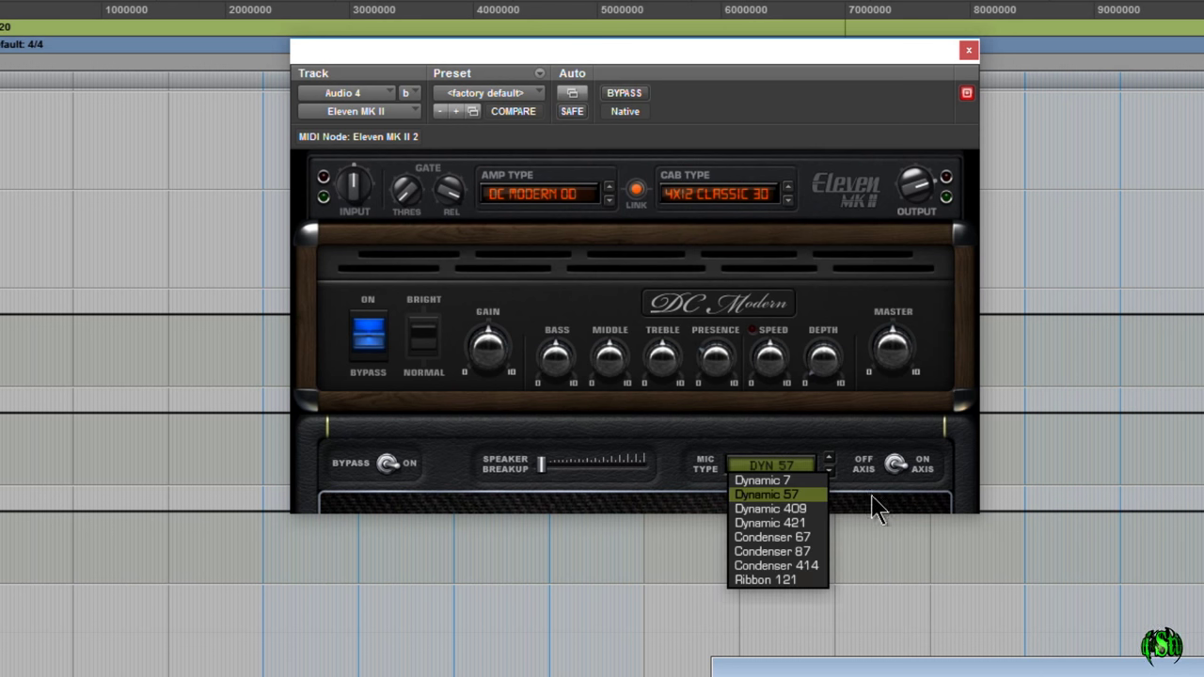
{"action": "left_click", "coordinate": [896, 470]}
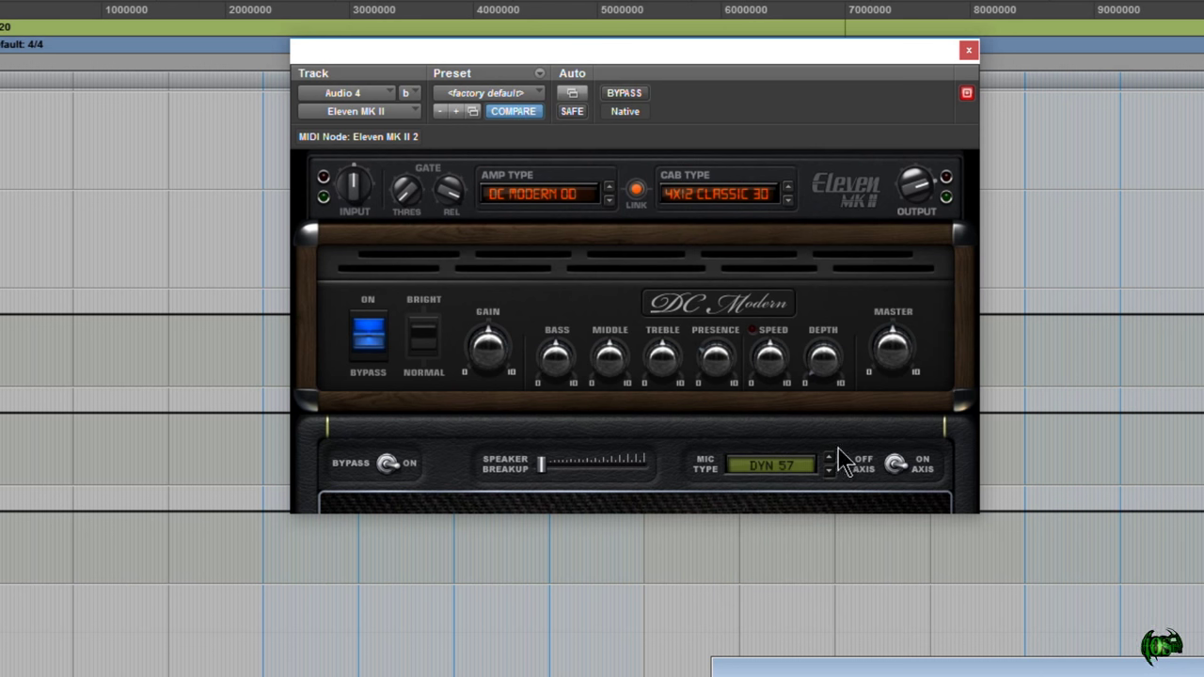
{"action": "left_click", "coordinate": [846, 459]}
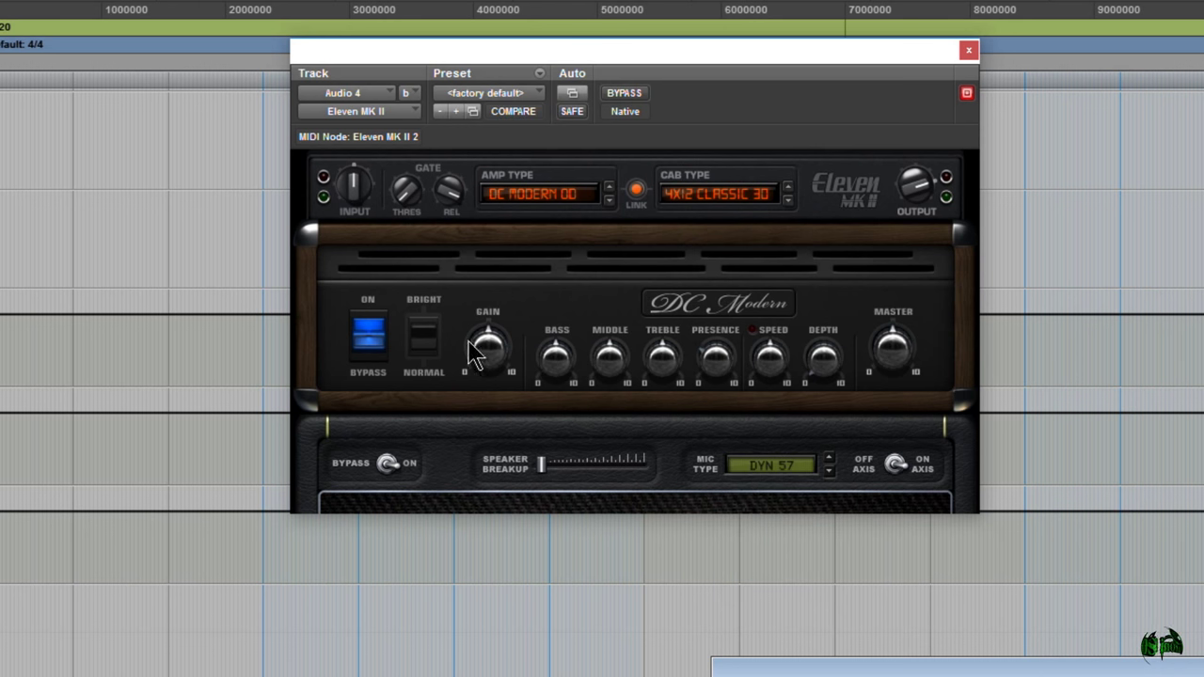
{"action": "left_click", "coordinate": [801, 317]}
{"action": "mouse_move", "coordinate": [355, 197]}
{"action": "left_mouse_down"}
{"action": "mouse_move", "coordinate": [362, 156]}
{"action": "mouse_move", "coordinate": [367, 236]}
{"action": "mouse_move", "coordinate": [367, 214]}
{"action": "left_mouse_up"}
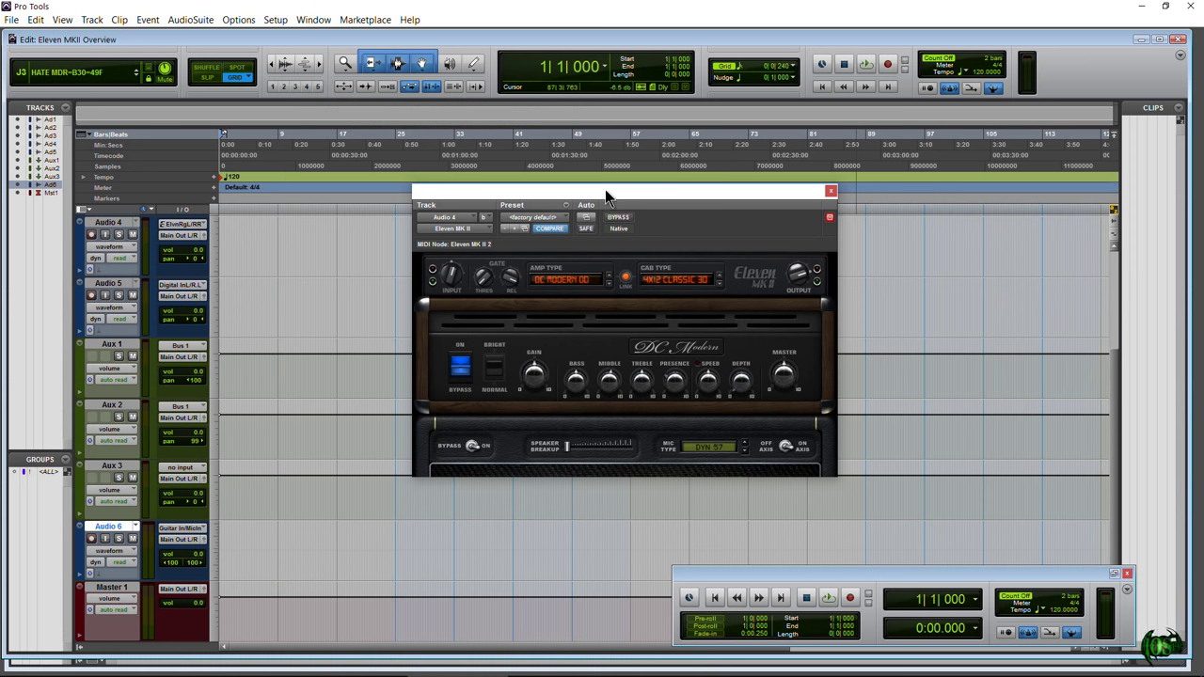
- Return to the Mix window and move the Eleven MK II window clear of the Audio 4 channel strip
{"action": "left_click_drag", "start_coordinate": [605, 190], "coordinate": [599, 202]}
{"action": "key", "text": "ctrl+equal"}
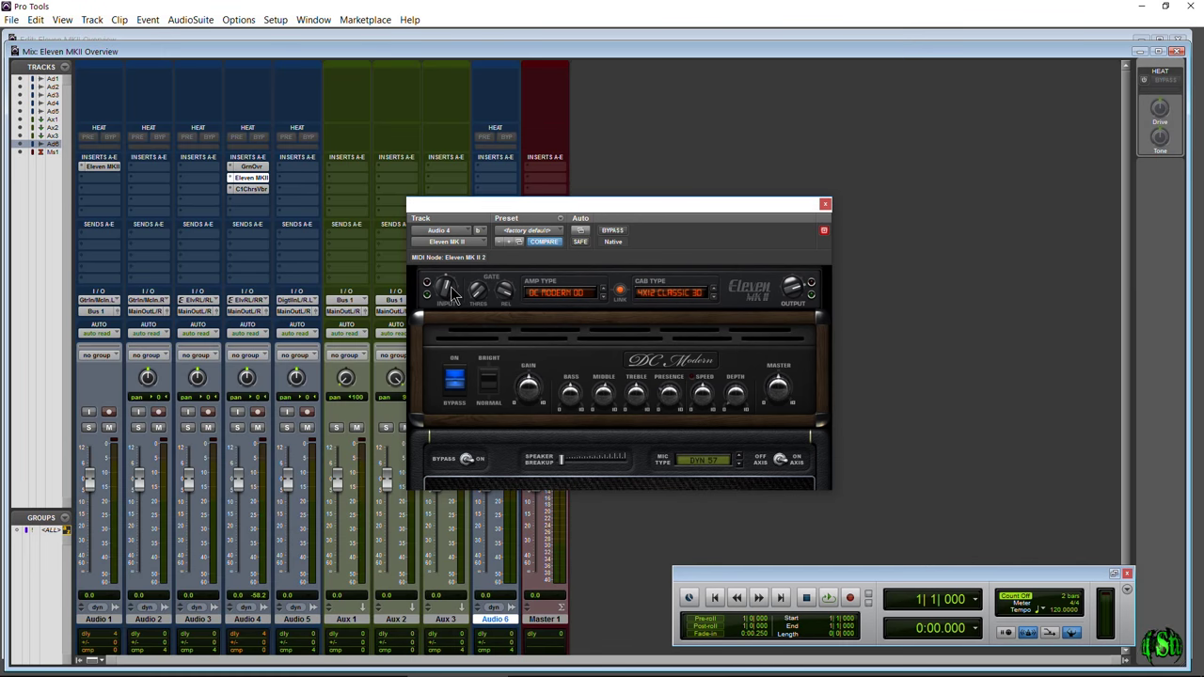
{"action": "key", "text": "alt"}
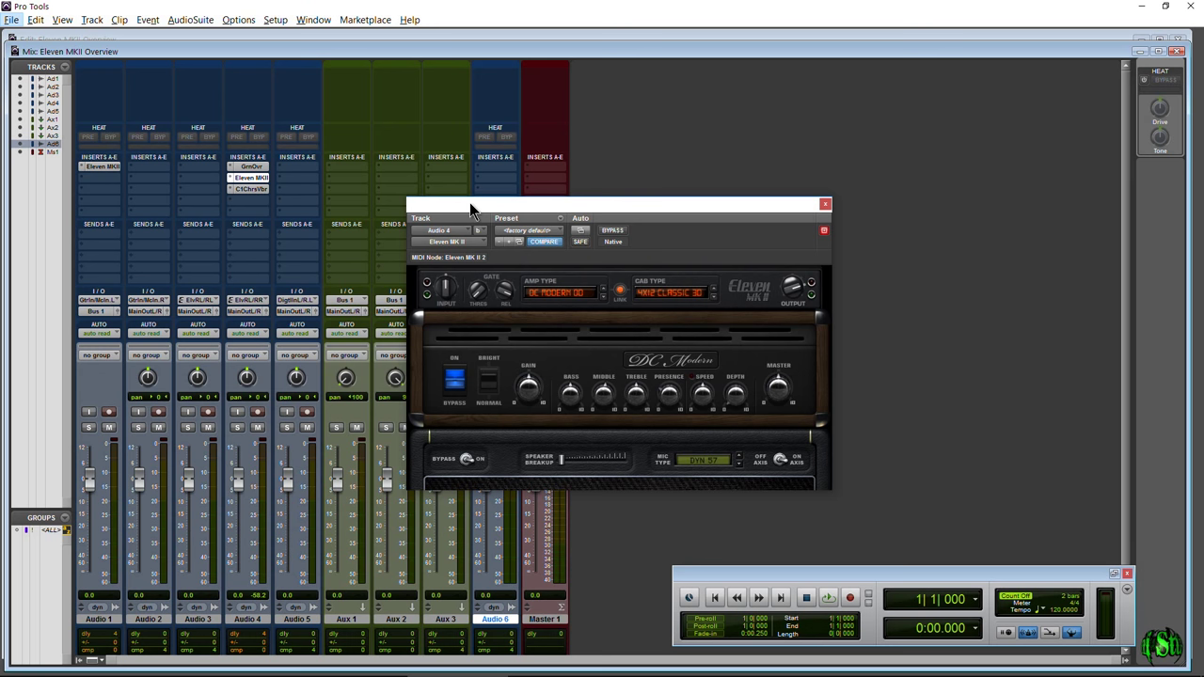
{"action": "left_click_drag", "start_coordinate": [471, 209], "coordinate": [500, 104]}
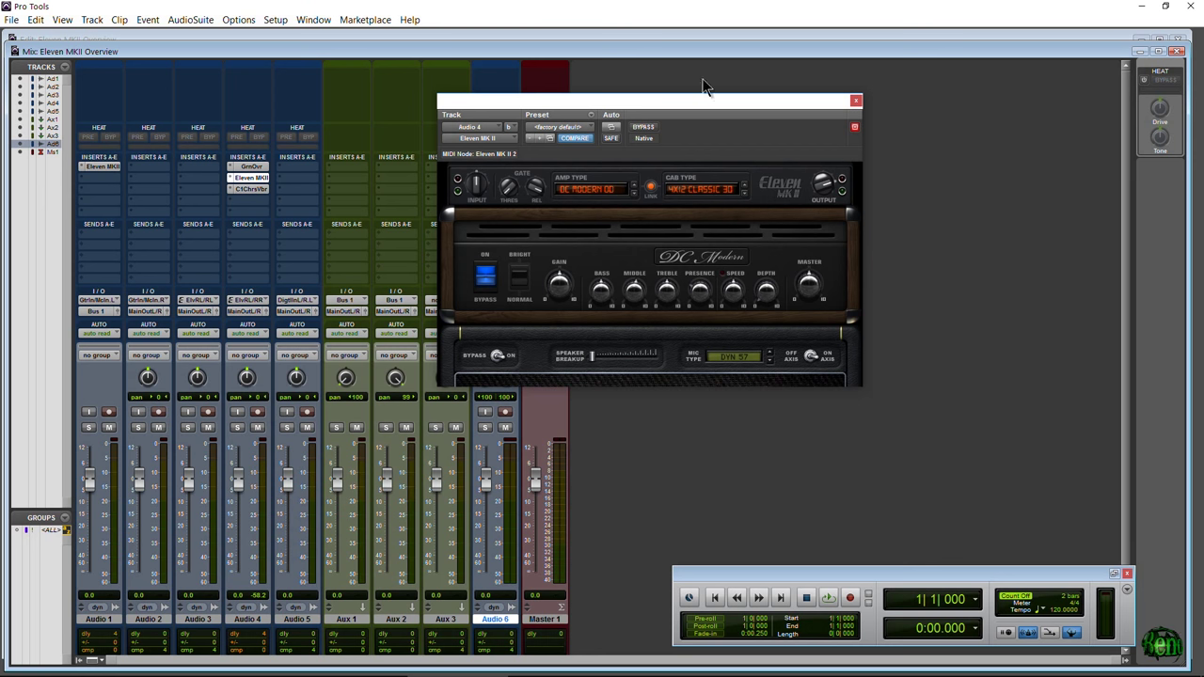
{"action": "left_click_drag", "start_coordinate": [670, 98], "coordinate": [647, 94]}
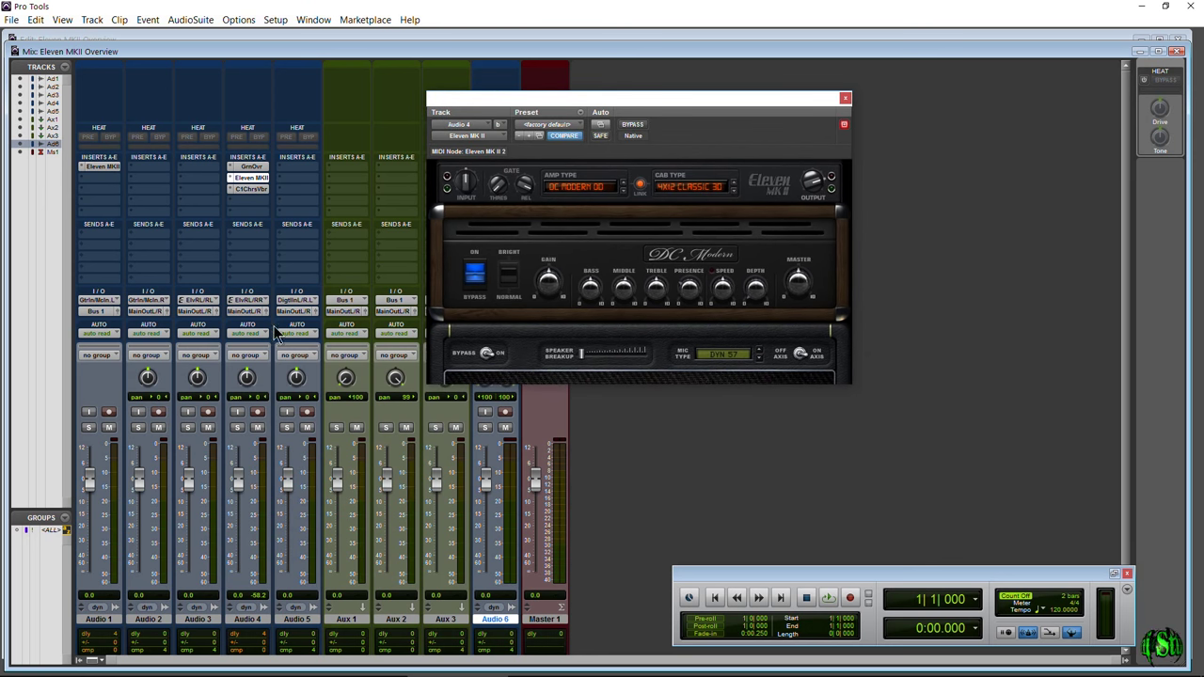
- Set Audio 4's input to the interface's Guitar In / Mic In.L (Mono)
{"action": "left_click", "coordinate": [251, 302]}
{"action": "mouse_move", "coordinate": [260, 323]}
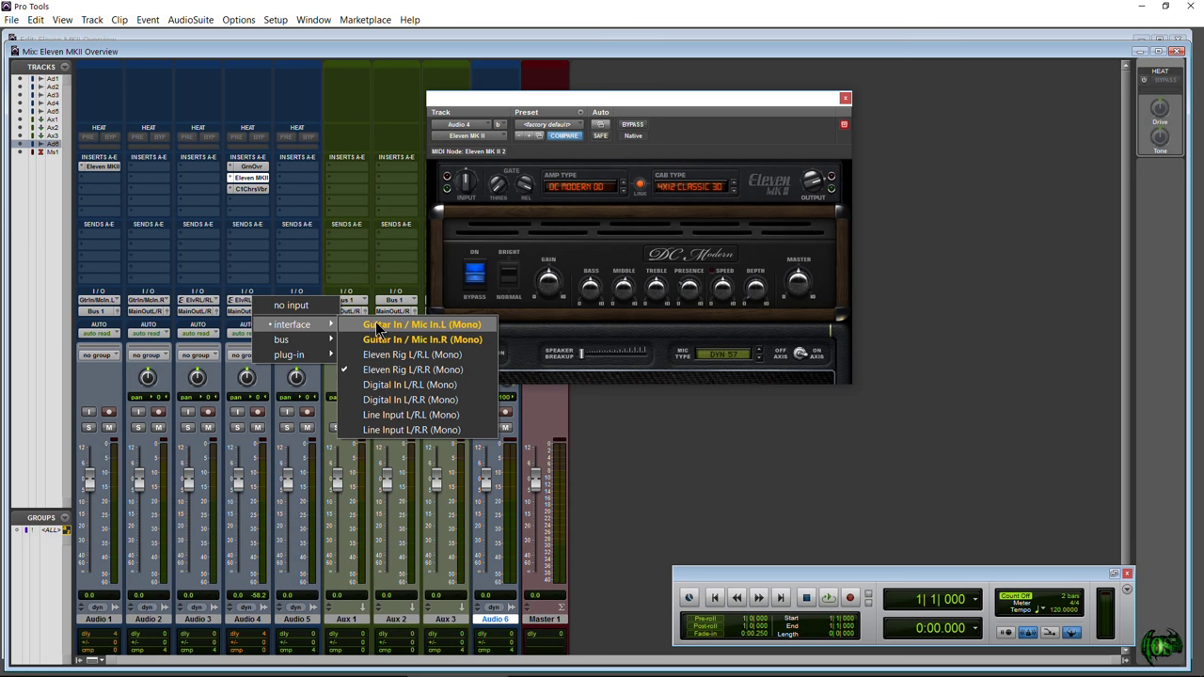
{"action": "left_click", "coordinate": [376, 326]}
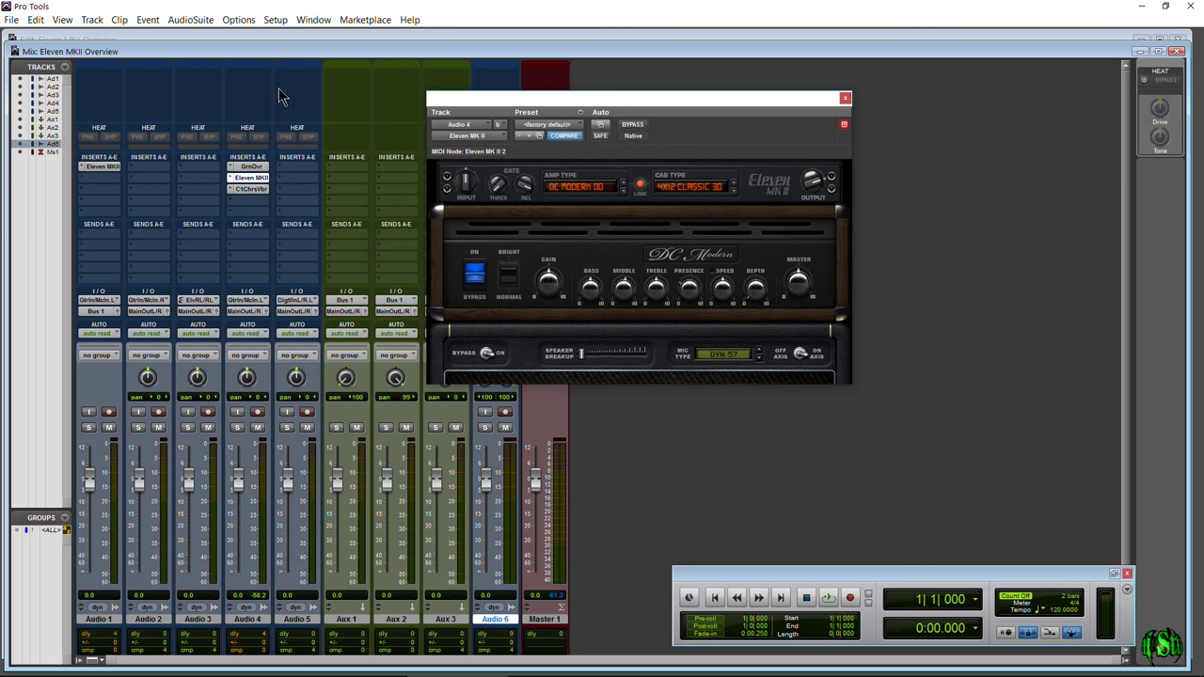
{"action": "left_click", "coordinate": [238, 18]}
{"action": "left_click", "coordinate": [329, 4]}
{"action": "left_click", "coordinate": [275, 19]}
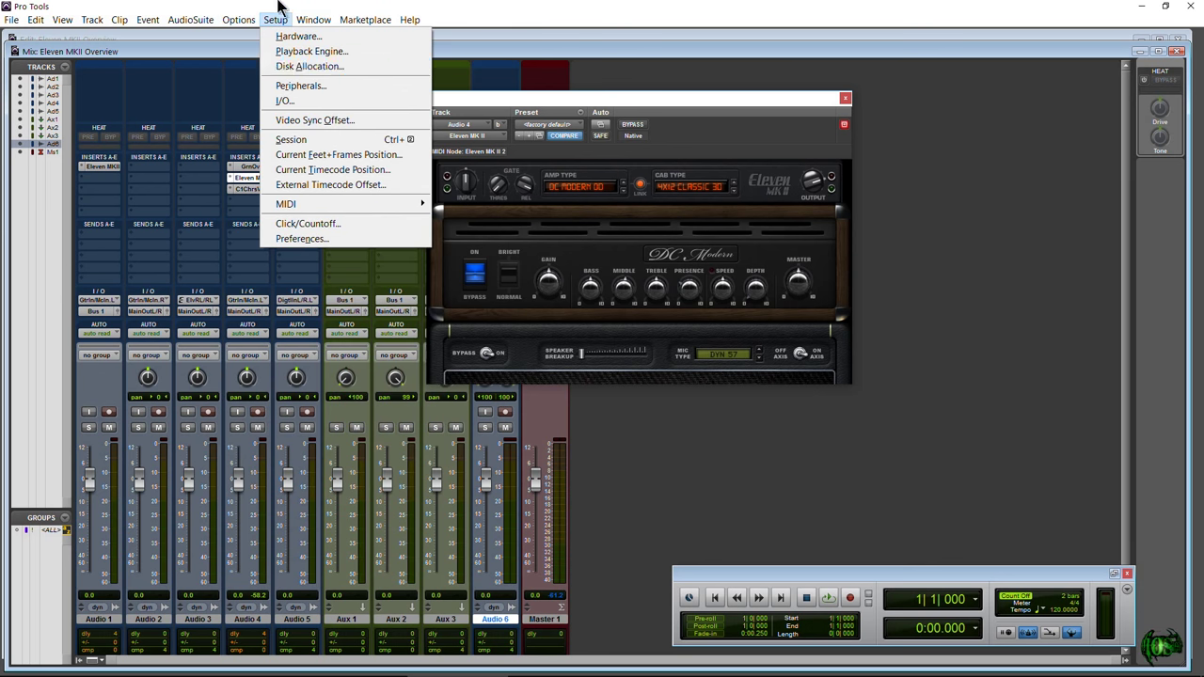
{"action": "left_click", "coordinate": [263, 269]}
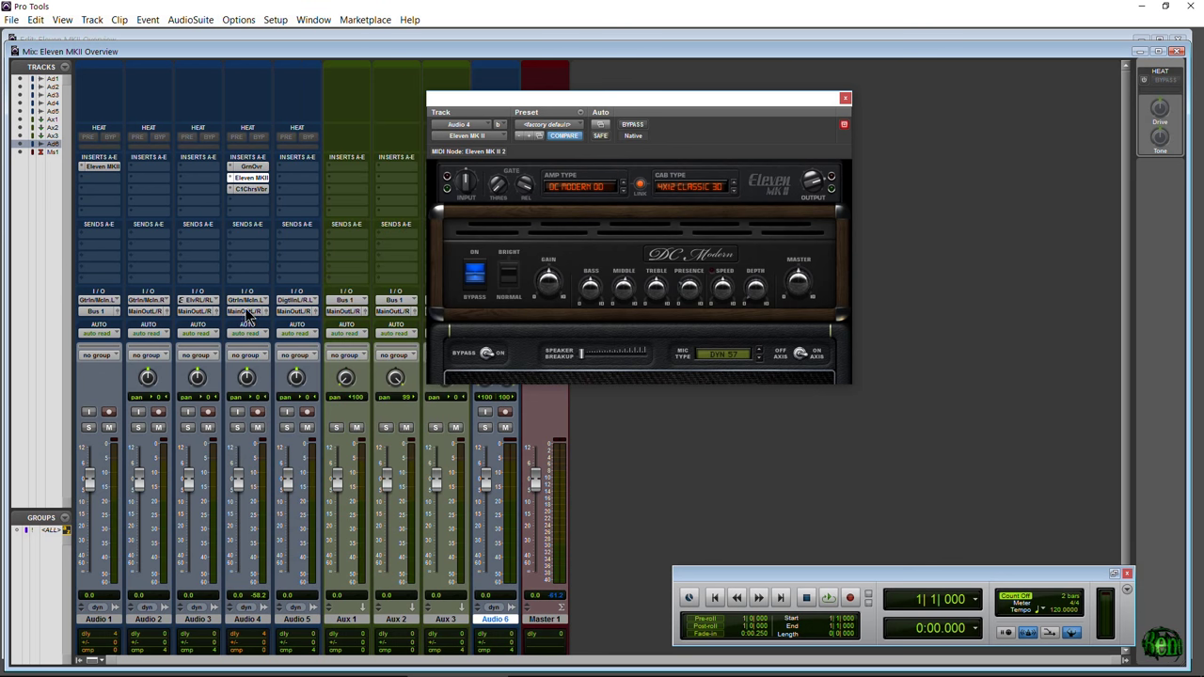
- Reselect Guitar In / Mic In.L (Mono) as Audio 4's input and reposition the Eleven MK II window
{"action": "left_click", "coordinate": [247, 302]}
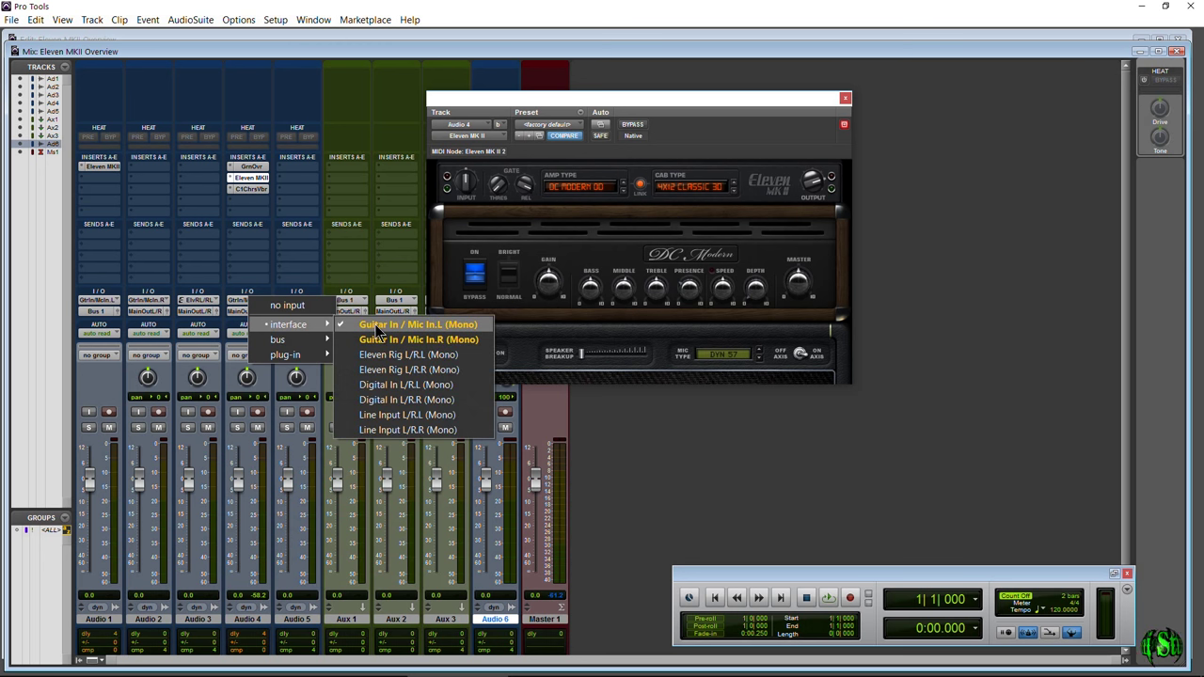
{"action": "left_click", "coordinate": [378, 328]}
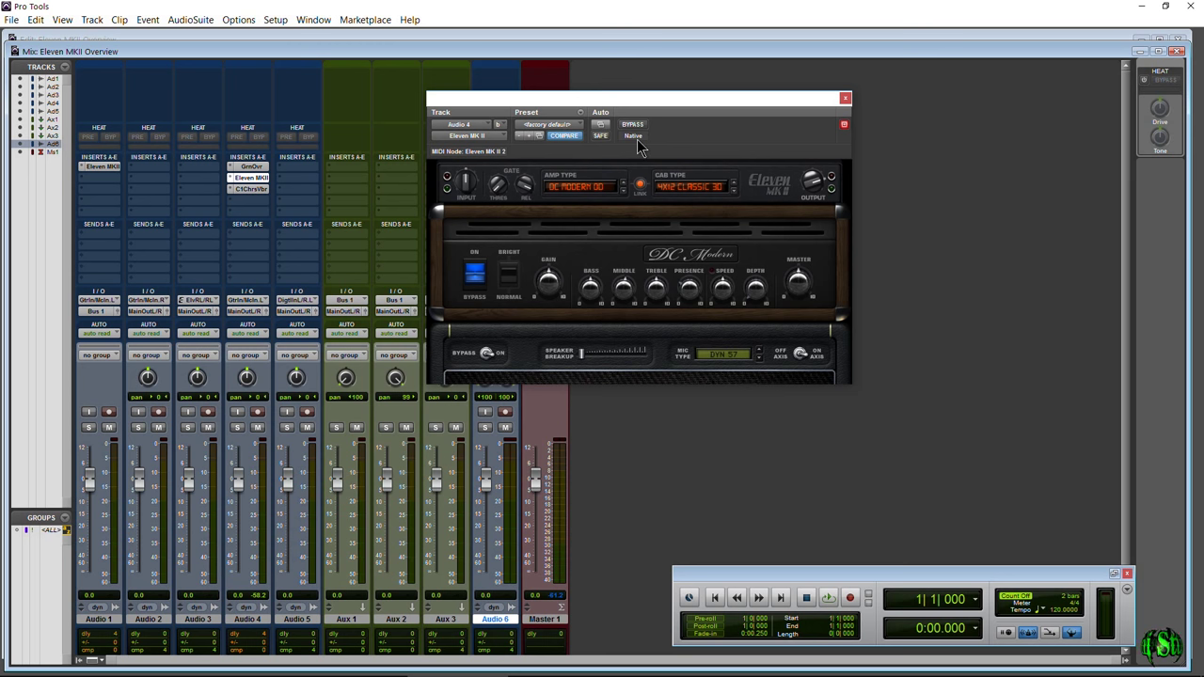
{"action": "left_click_drag", "start_coordinate": [669, 102], "coordinate": [601, 121]}
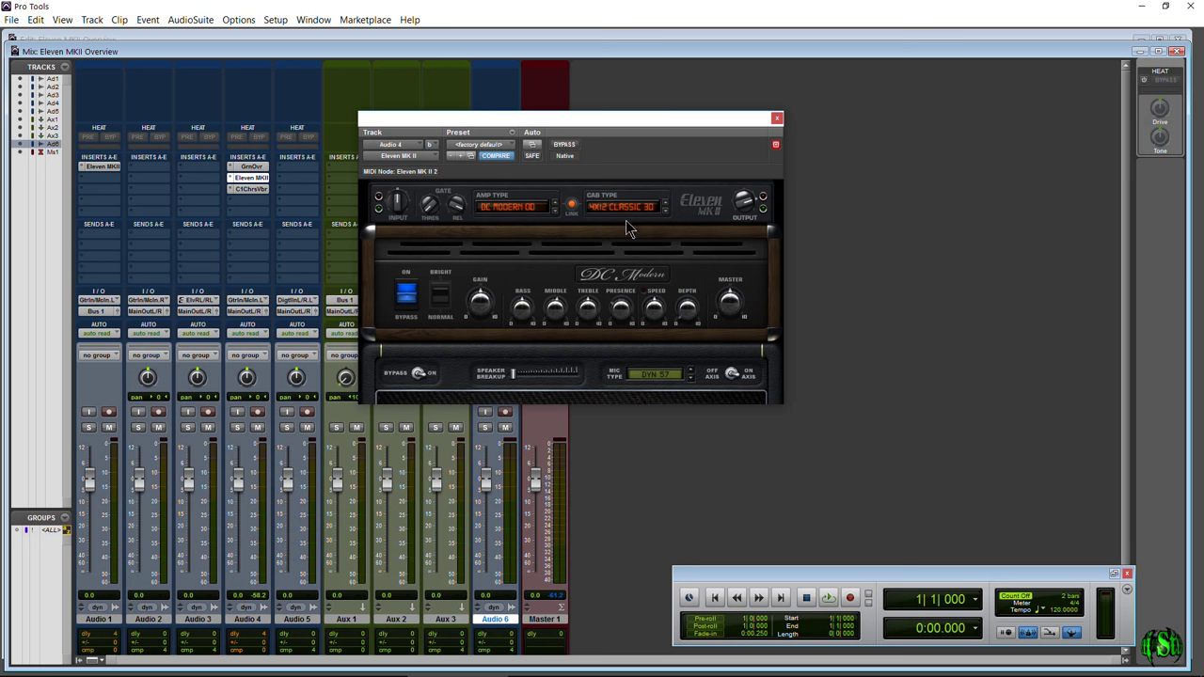
- Examine the interface inputs available for the Audio 5 track without changing its current input
{"action": "left_click", "coordinate": [302, 301]}
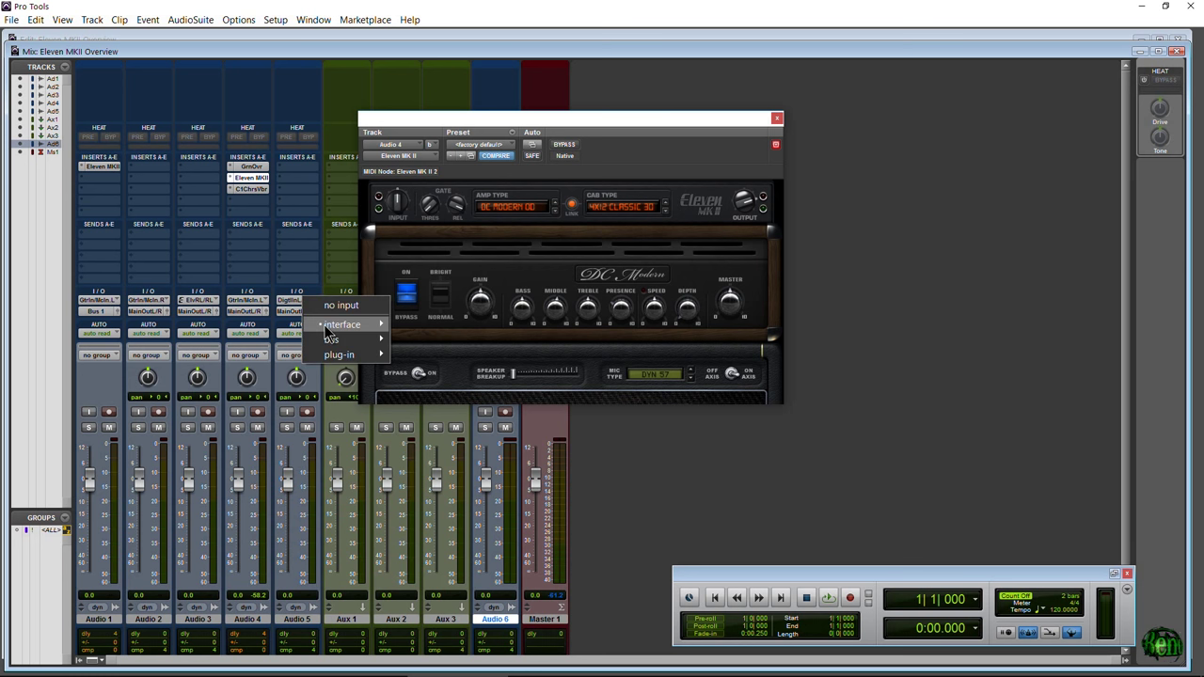
{"action": "mouse_move", "coordinate": [349, 325]}
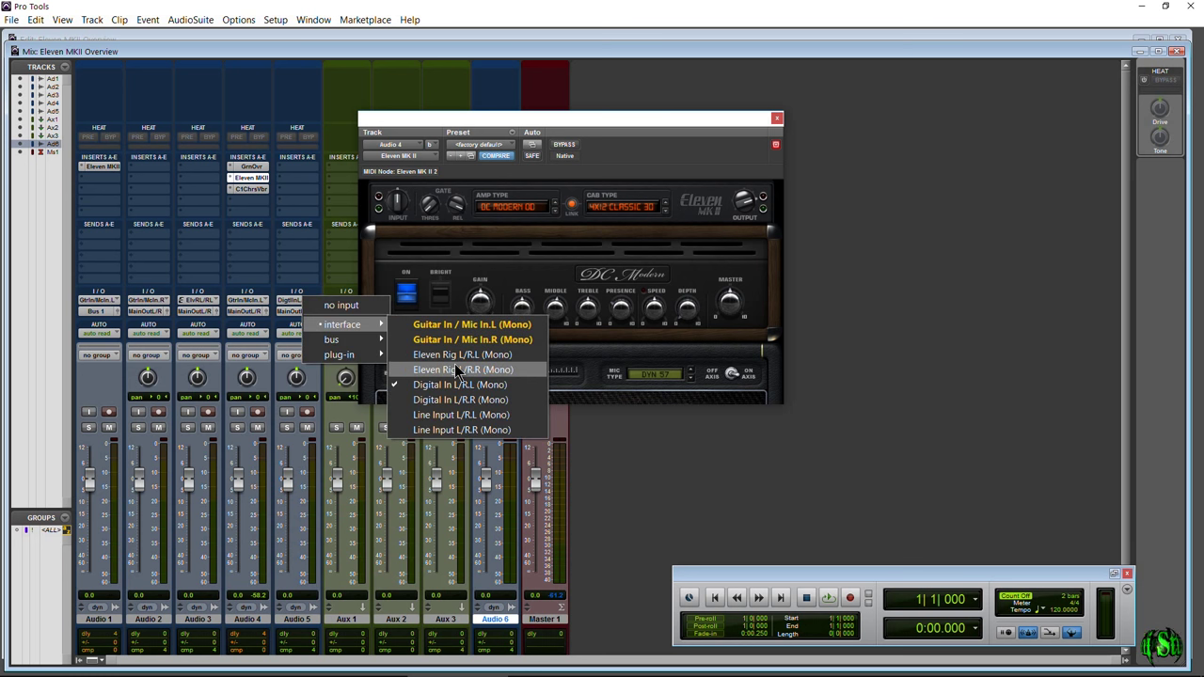
{"action": "left_click", "coordinate": [632, 146]}
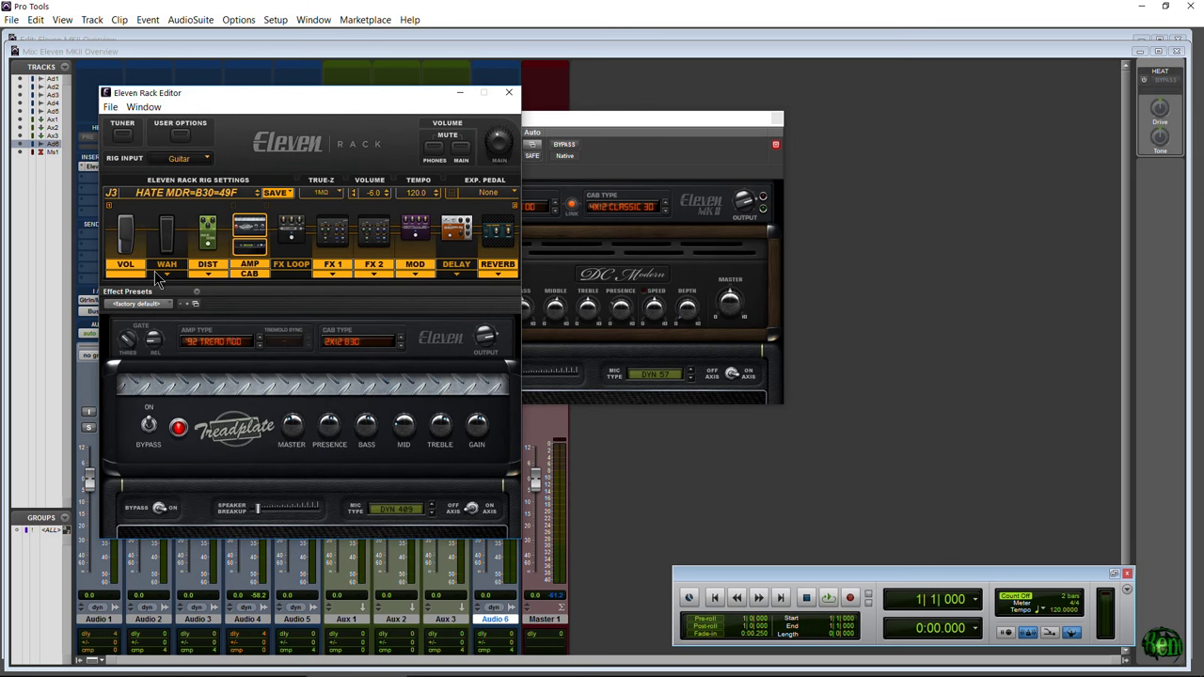
- Arrange the Eleven MK II window beside the Eleven Rack Editor to compare the two
{"action": "left_click_drag", "start_coordinate": [580, 123], "coordinate": [763, 135]}
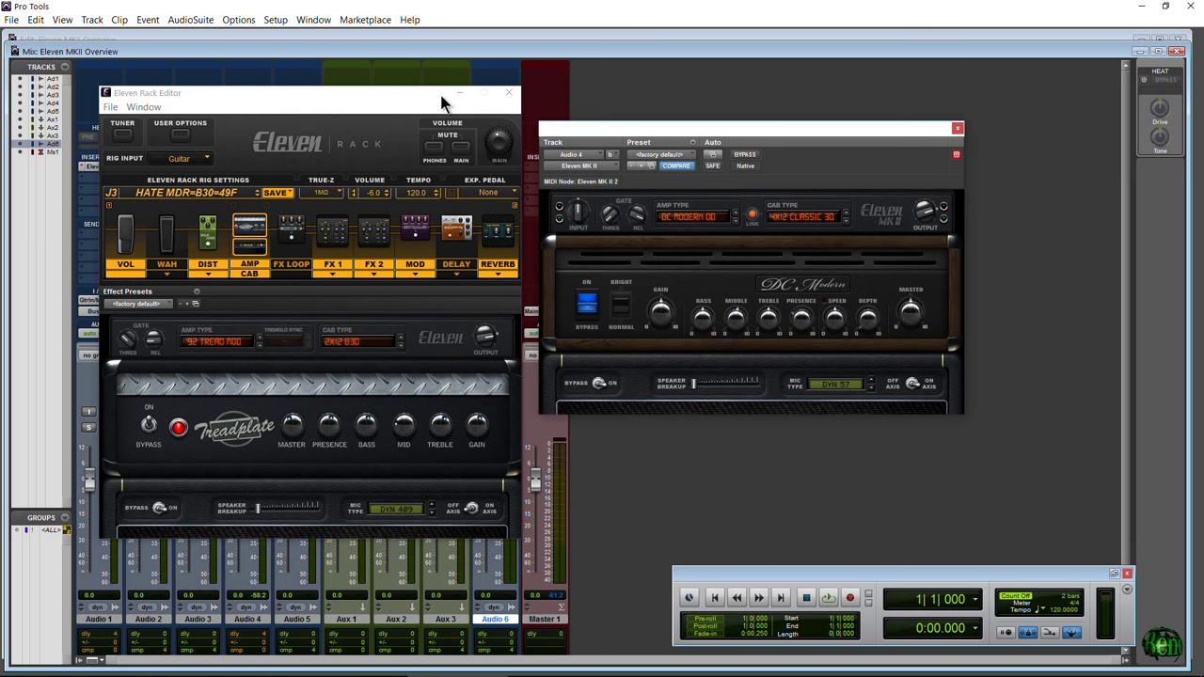
{"action": "left_click_drag", "start_coordinate": [439, 98], "coordinate": [417, 99]}
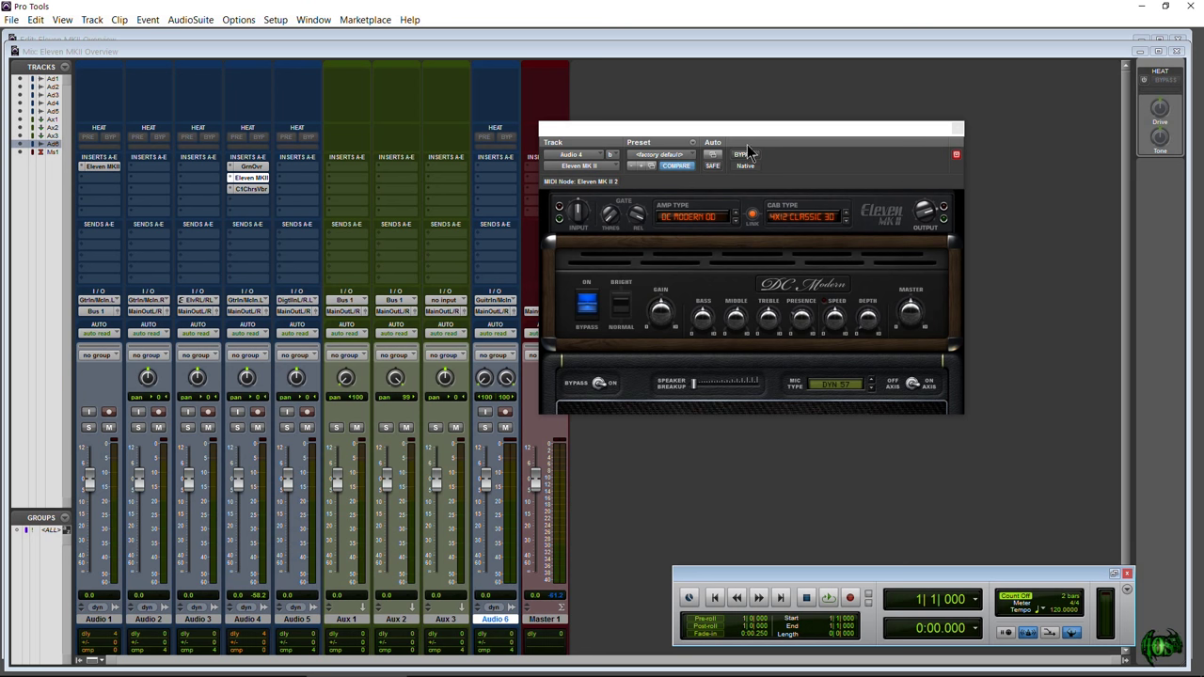
- Move the Eleven MK II window back toward the channel strips and reselect Guitar In / Mic In.L (Mono) as Audio 4's input
{"action": "left_click_drag", "start_coordinate": [753, 125], "coordinate": [525, 105]}
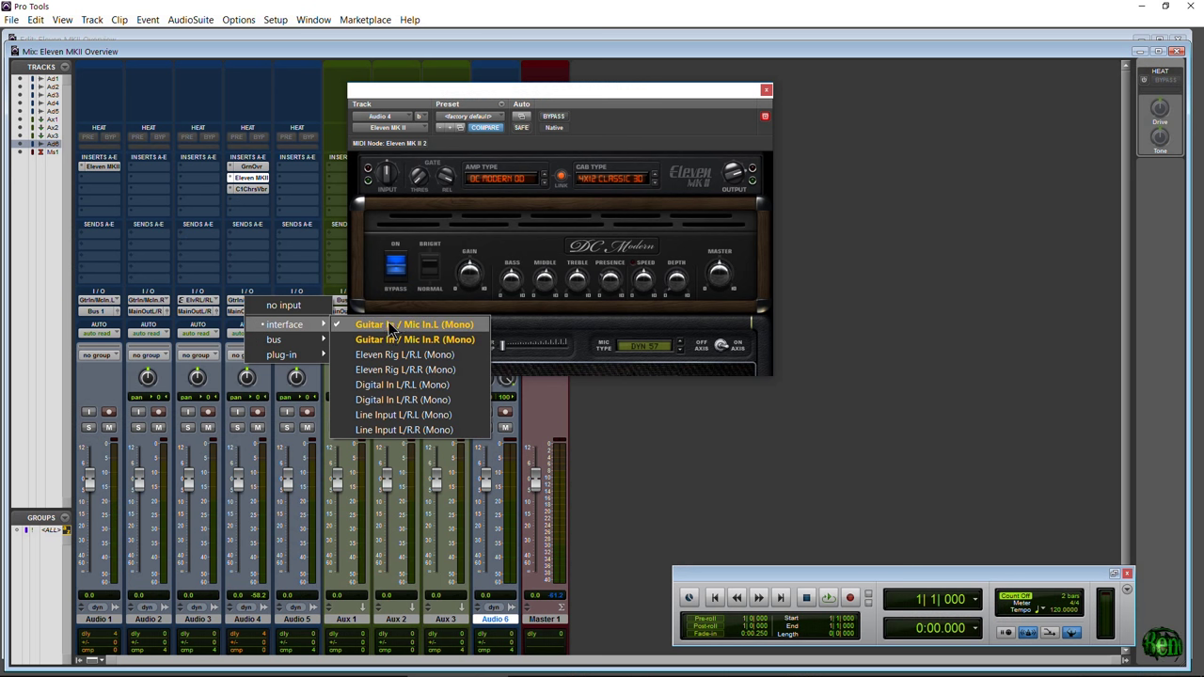
{"action": "left_click", "coordinate": [391, 329]}
{"action": "left_click_drag", "start_coordinate": [701, 91], "coordinate": [731, 94]}
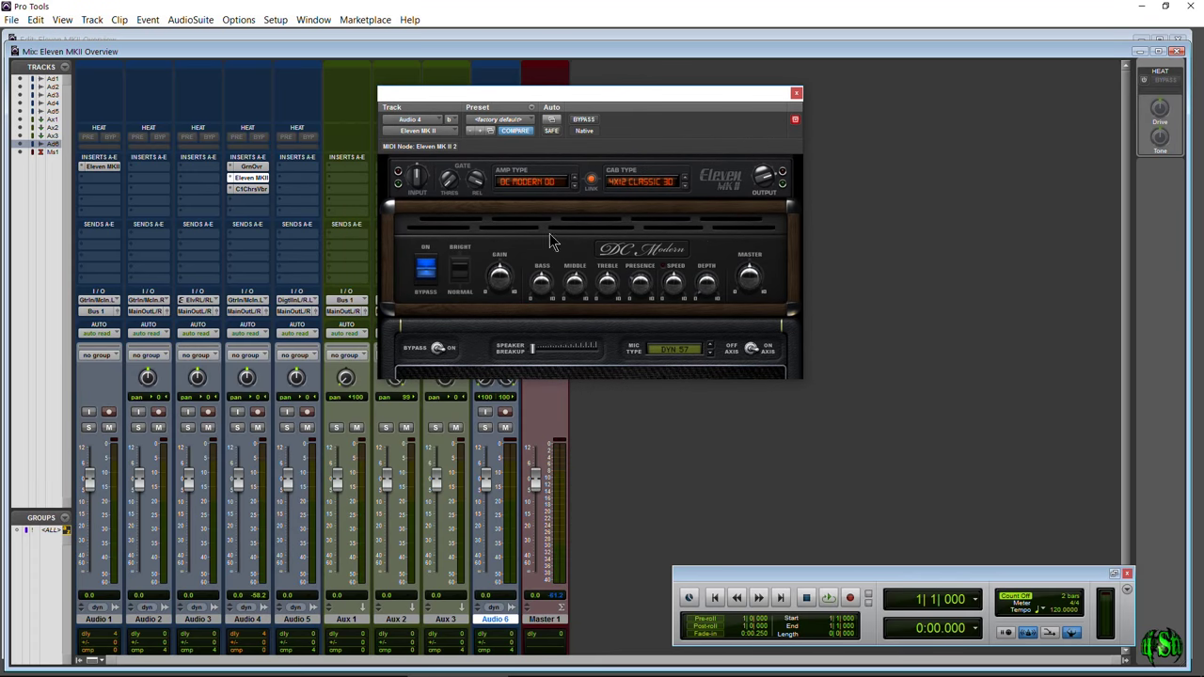
- Switch the Eleven MK II amp type through '59 Tweed Bass, '67 Black Panel Duo, '89 SL-100 Clean and '68 Plexiglas - 50W
{"action": "left_click", "coordinate": [549, 186]}
{"action": "left_click", "coordinate": [536, 200]}
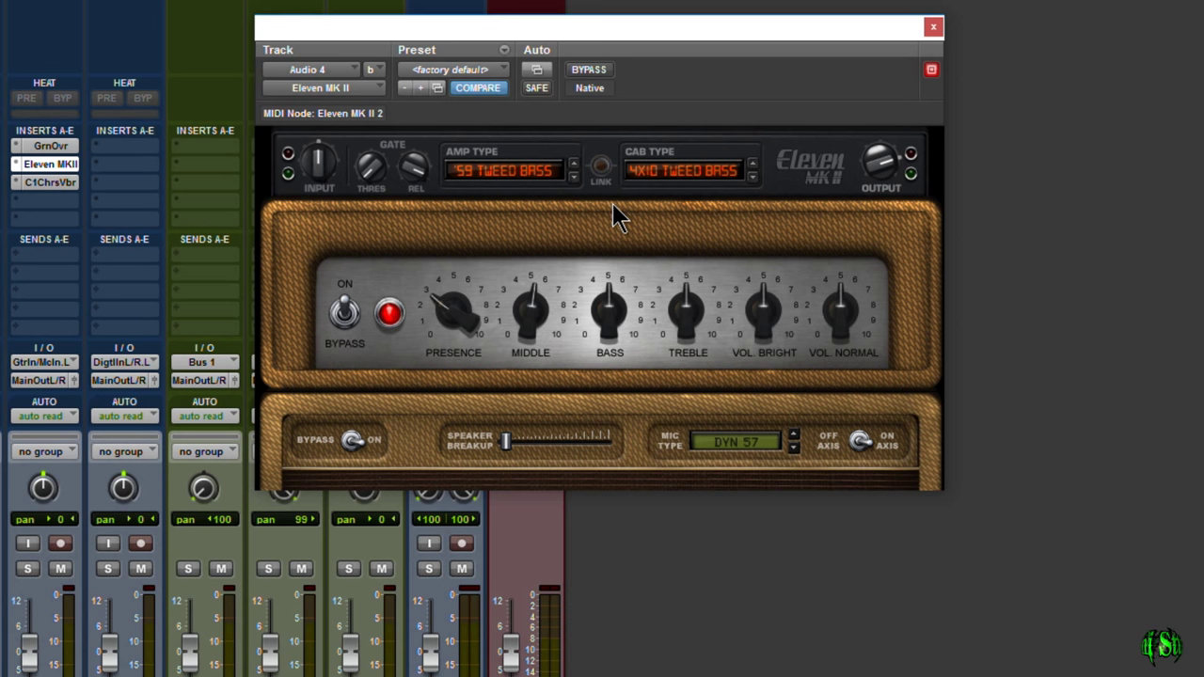
{"action": "left_click", "coordinate": [559, 174]}
{"action": "left_click", "coordinate": [501, 318]}
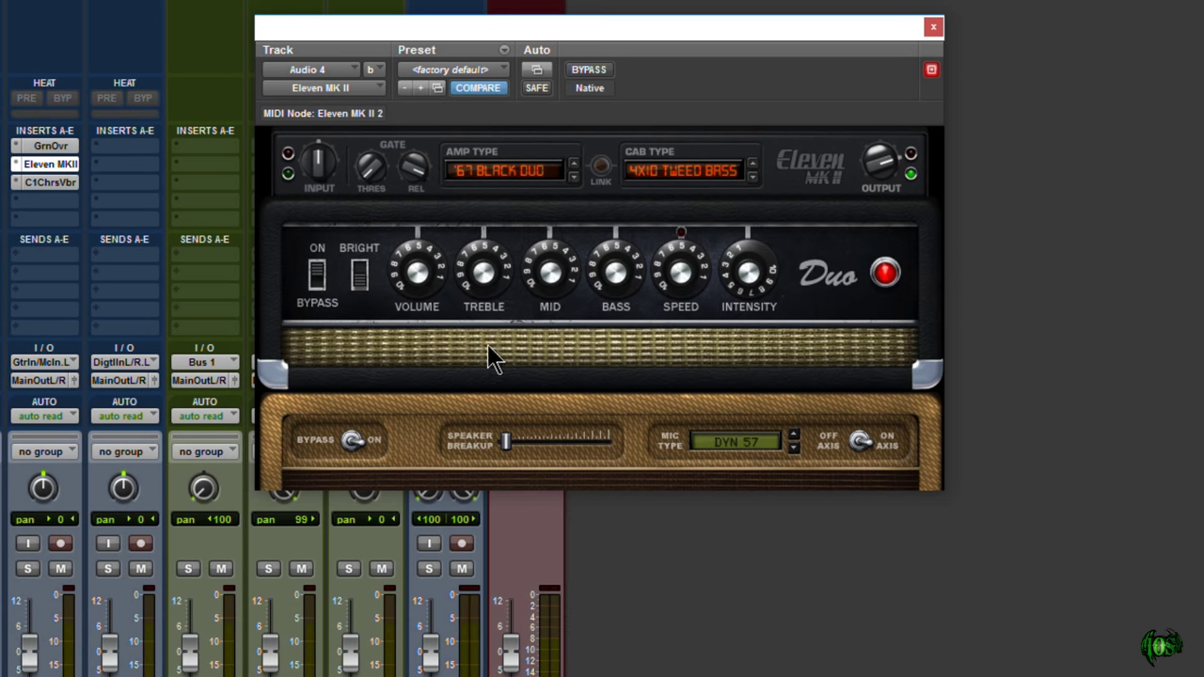
{"action": "left_click", "coordinate": [522, 174]}
{"action": "left_click", "coordinate": [527, 518]}
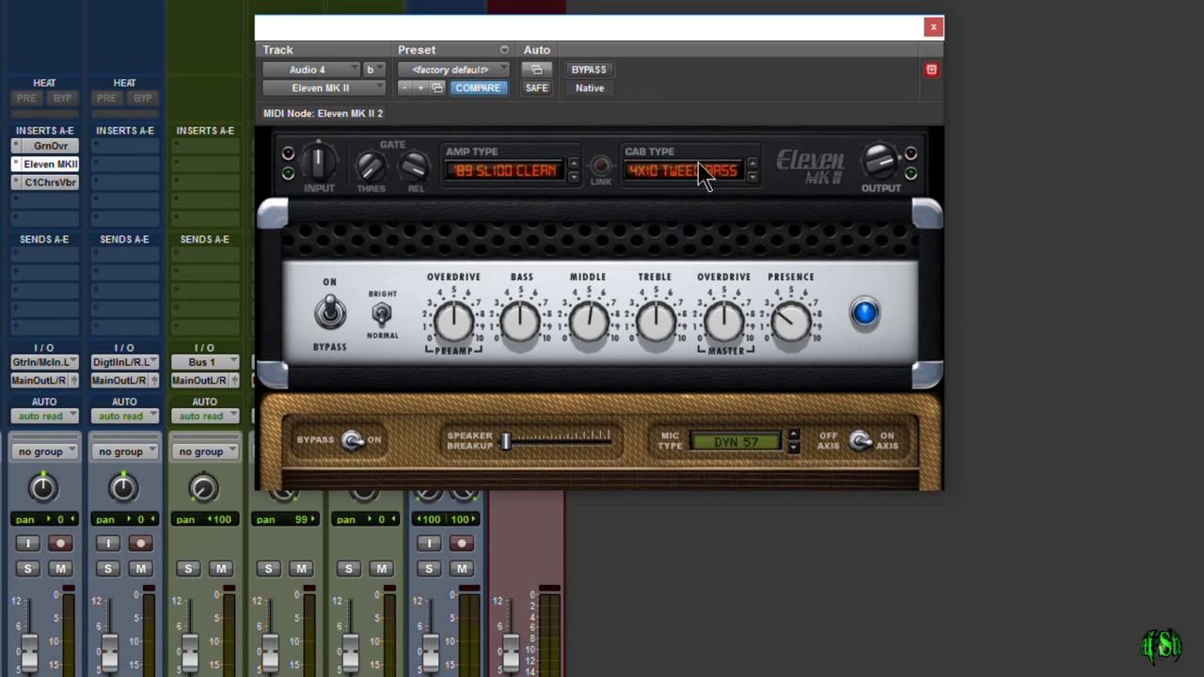
{"action": "left_click", "coordinate": [491, 173]}
{"action": "left_click", "coordinate": [513, 344]}
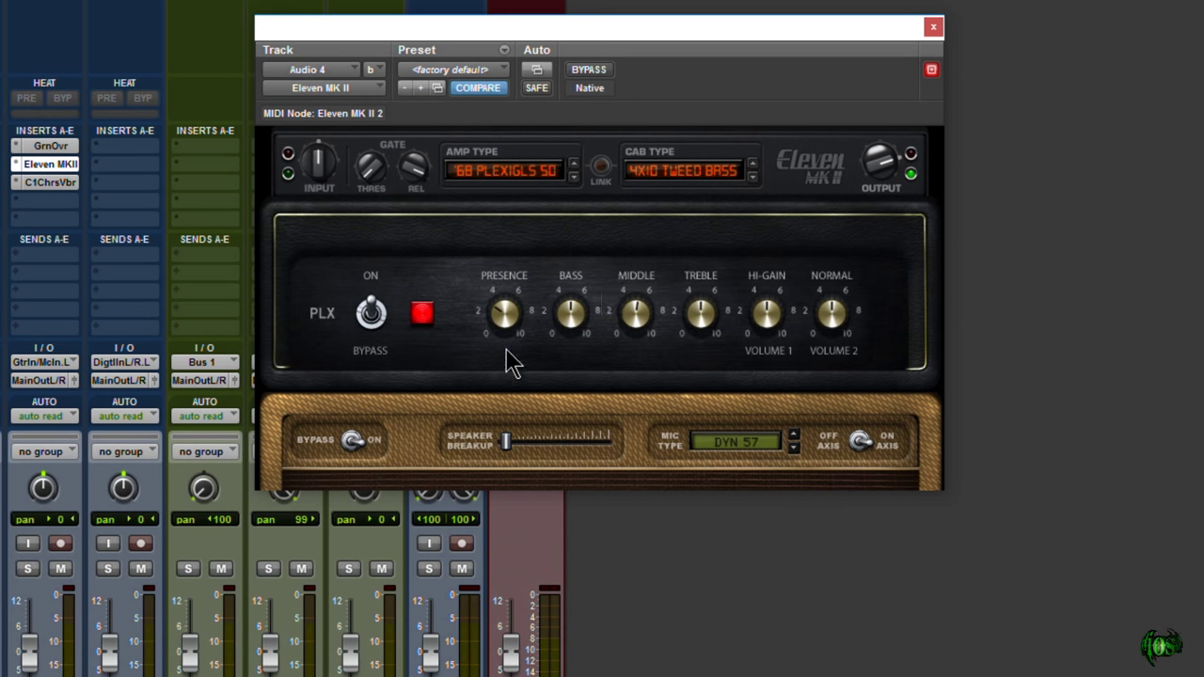
- Choose the 1x15 Open Back cab with amp/cab linking off, and choose it again with linking turned on
{"action": "left_click", "coordinate": [674, 173]}
{"action": "left_click", "coordinate": [675, 229]}
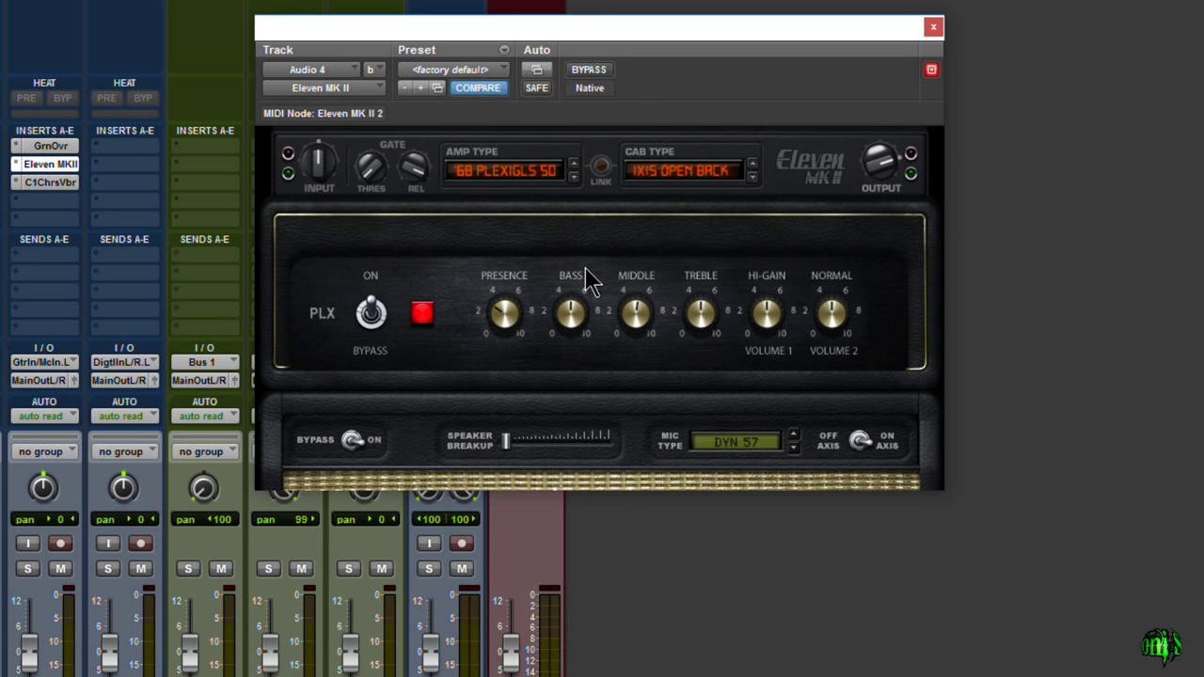
{"action": "left_click", "coordinate": [599, 169]}
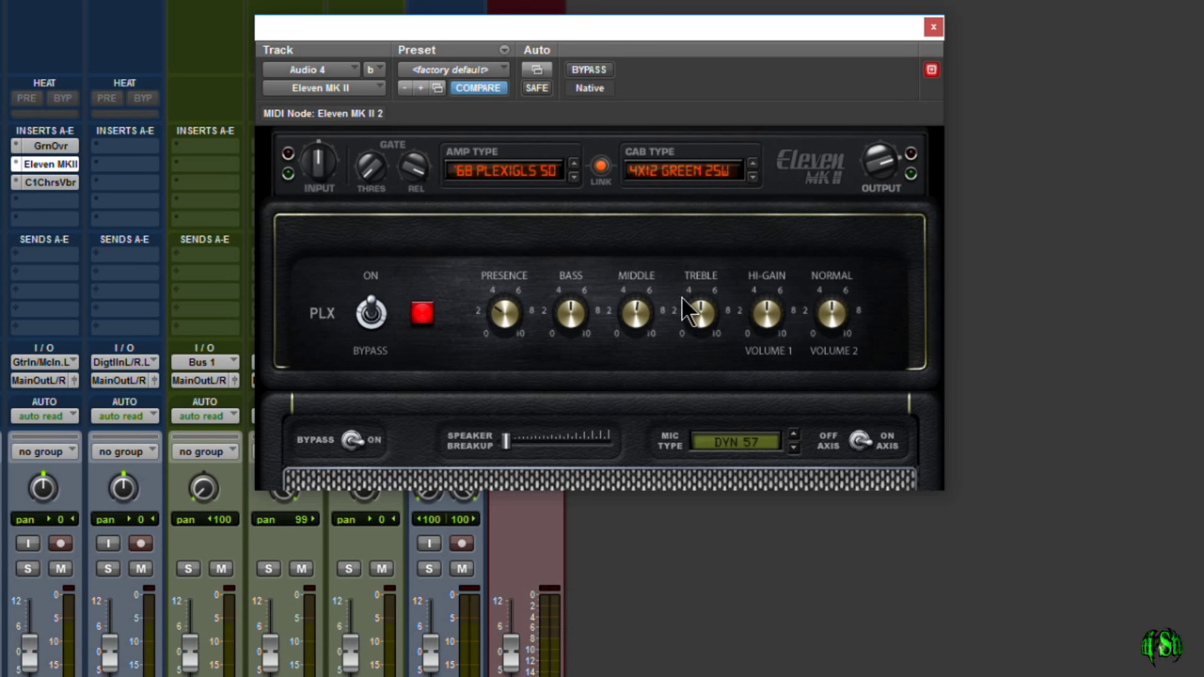
{"action": "left_click", "coordinate": [687, 172]}
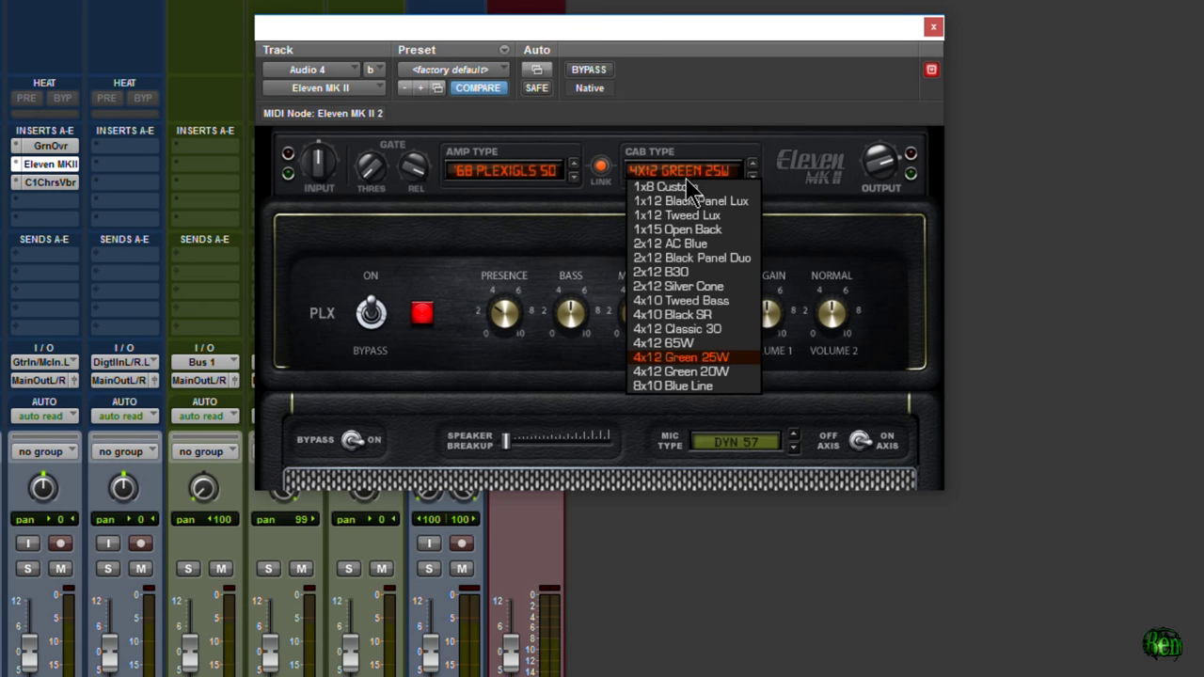
{"action": "left_click", "coordinate": [701, 230]}
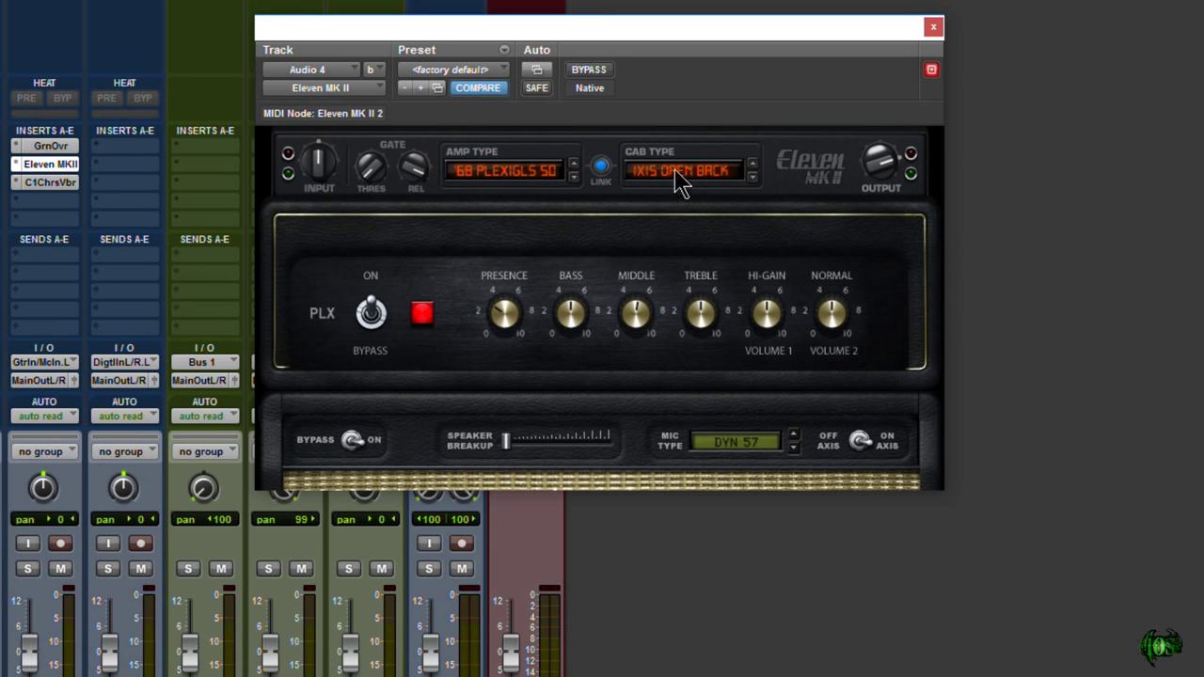
- Set the amp type to '65 Black SR and view the mic types offered with its linked cab
{"action": "left_click", "coordinate": [521, 172]}
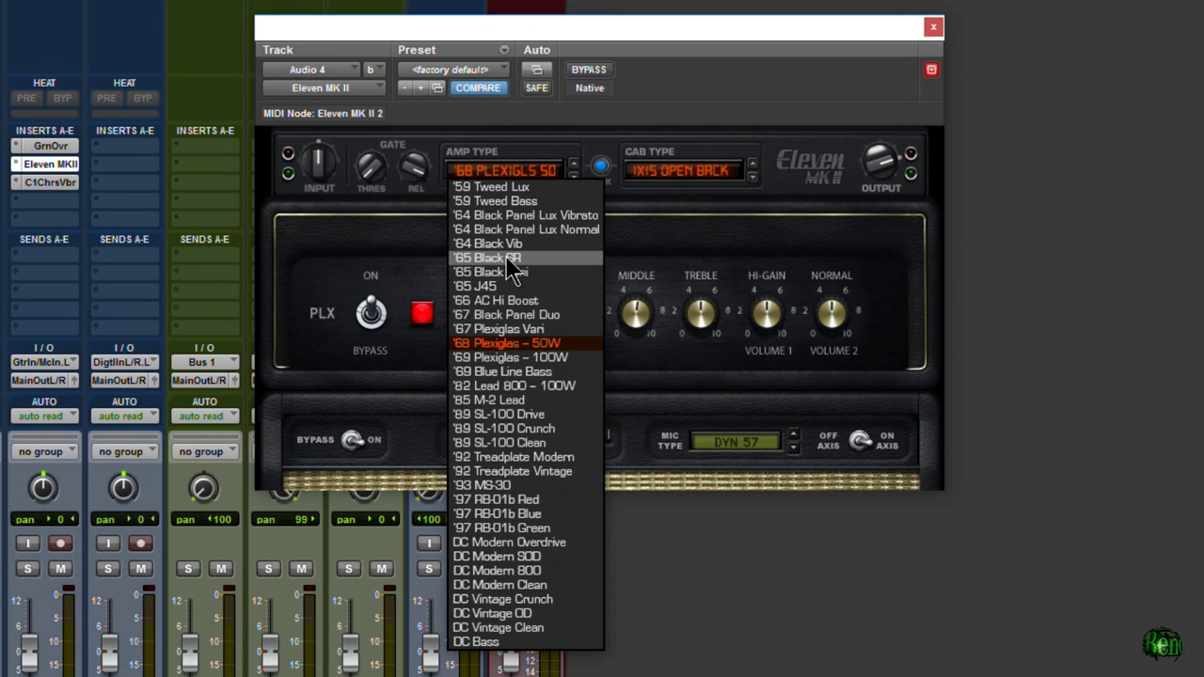
{"action": "key", "text": "Escape"}
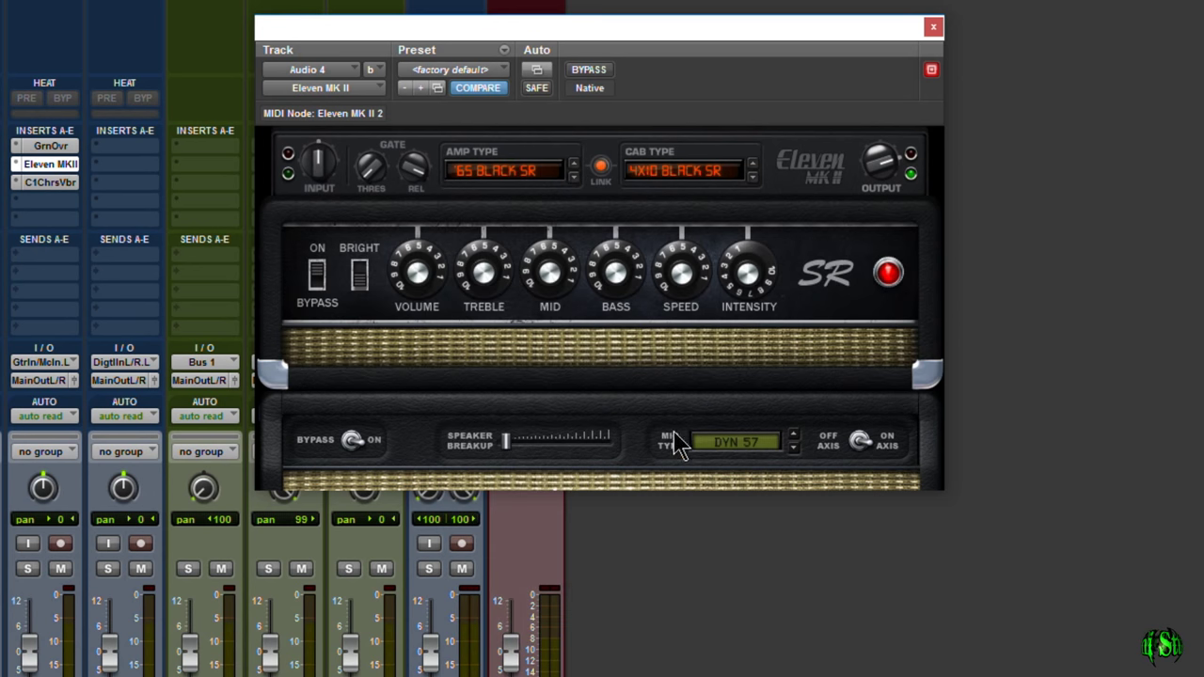
{"action": "left_click", "coordinate": [752, 444]}
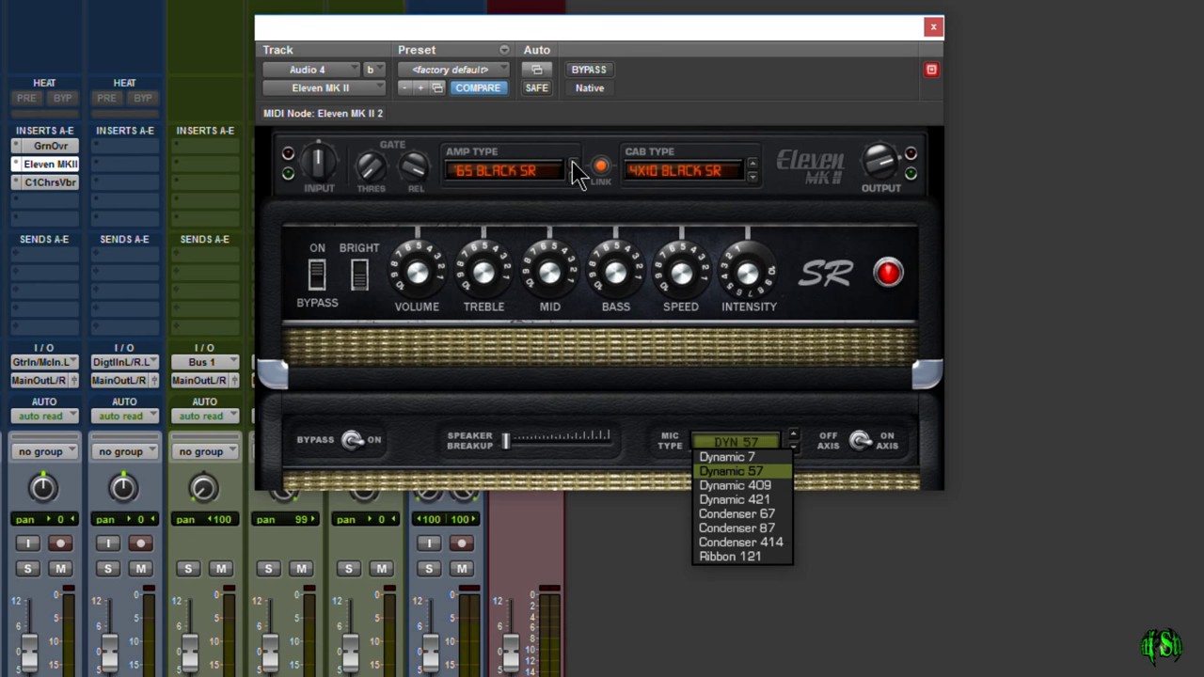
- Set the cab type to 8x10 Blue Line and try its Dynamic 12 and Dynamic 20 mic types
{"action": "left_click", "coordinate": [678, 171]}
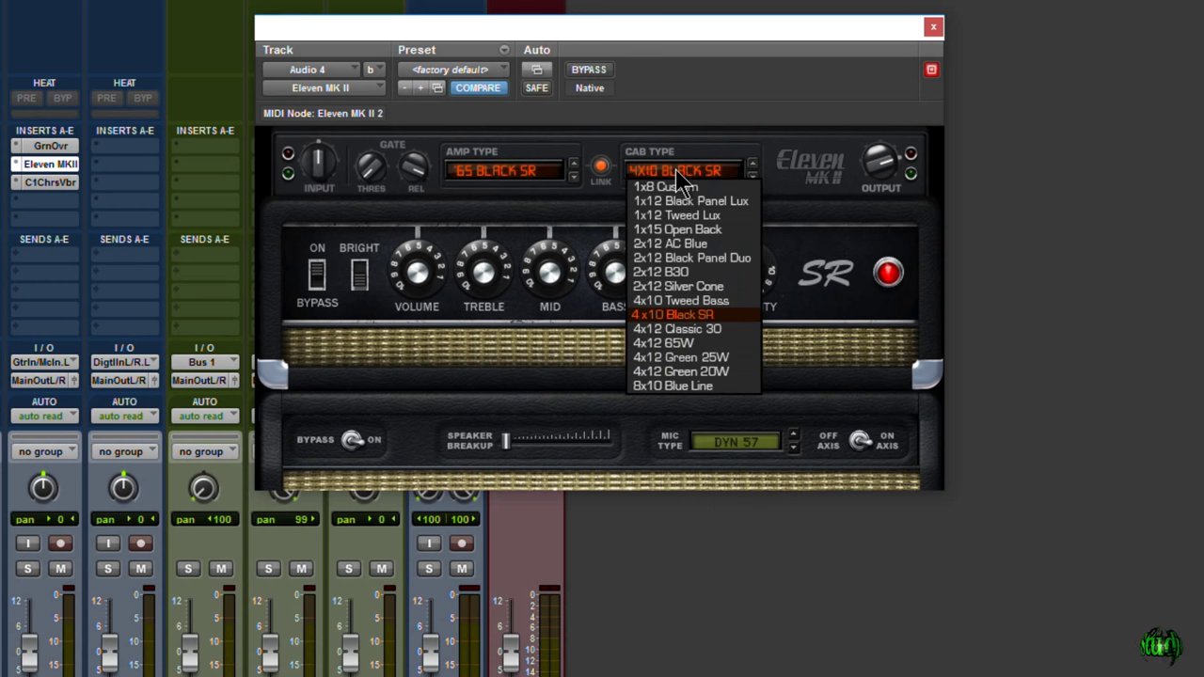
{"action": "left_click", "coordinate": [703, 380]}
{"action": "left_click", "coordinate": [734, 450]}
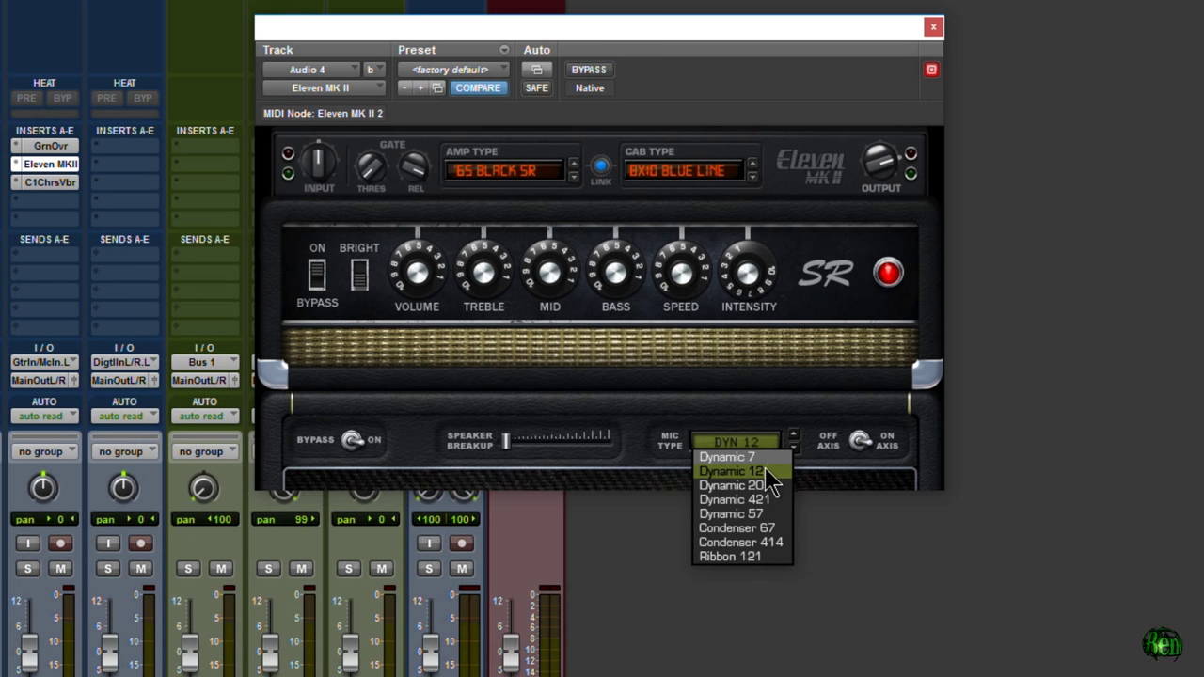
{"action": "left_click", "coordinate": [764, 469]}
{"action": "left_click", "coordinate": [752, 444]}
{"action": "left_click", "coordinate": [734, 486]}
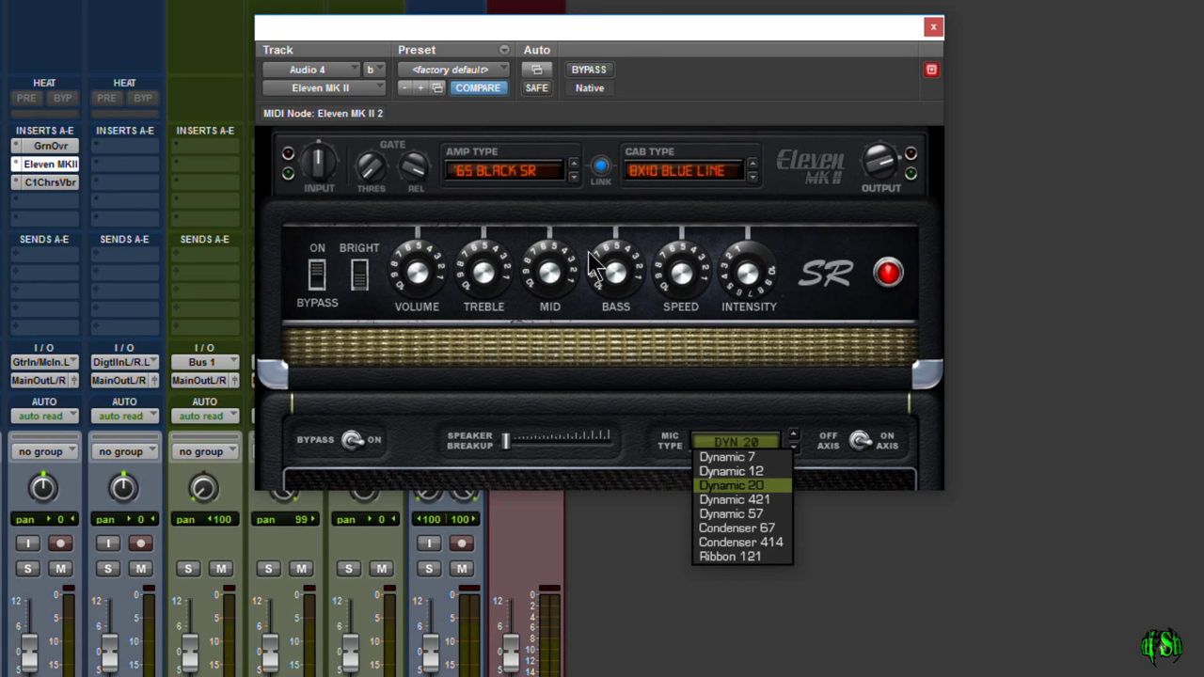
- Set the cab type to 2x12 B30 and the mic type to Condenser 87
{"action": "left_click", "coordinate": [663, 184]}
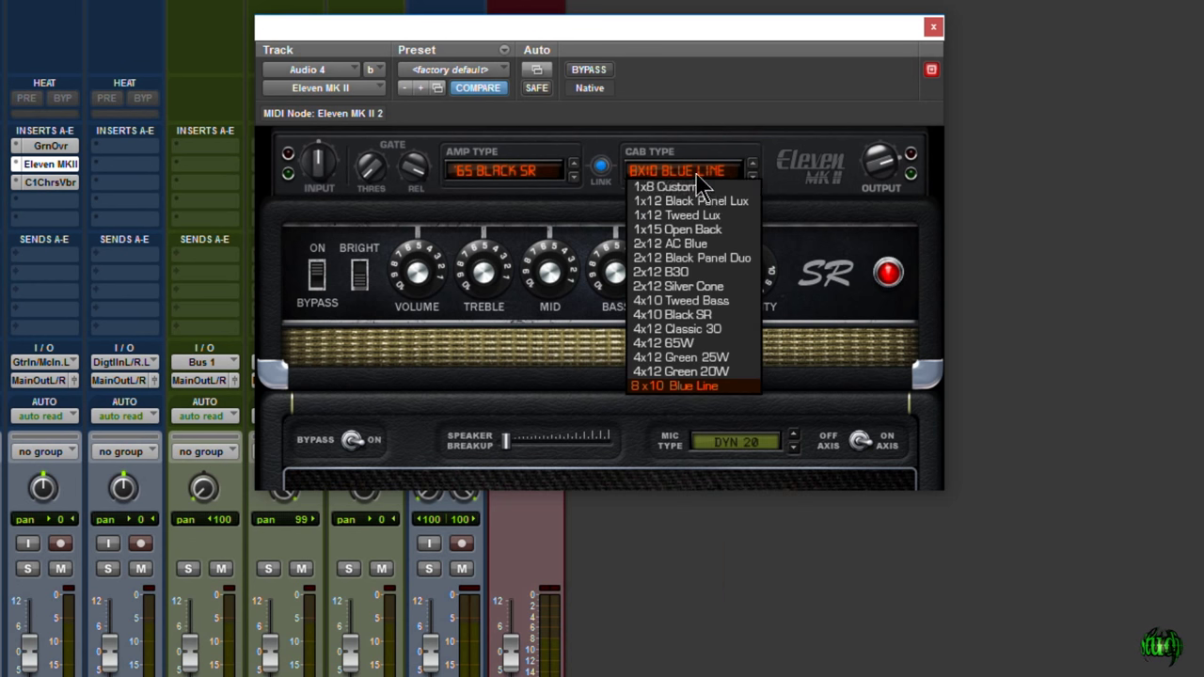
{"action": "left_click", "coordinate": [696, 272]}
{"action": "left_click", "coordinate": [736, 442]}
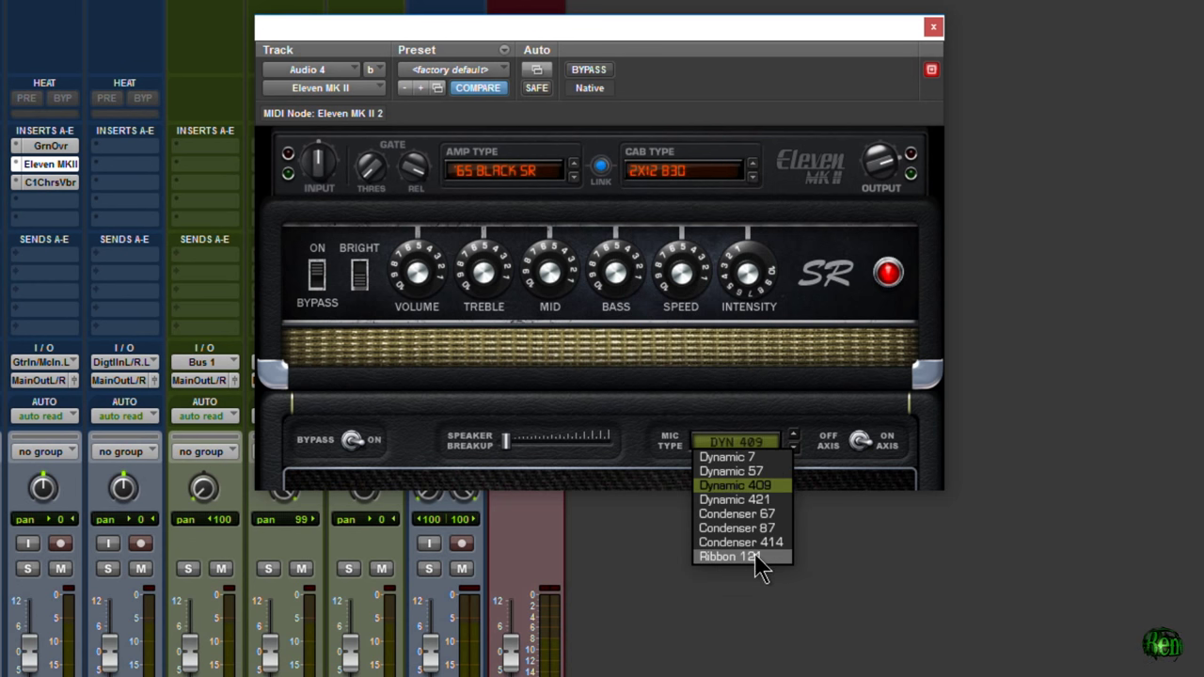
{"action": "left_click", "coordinate": [767, 526]}
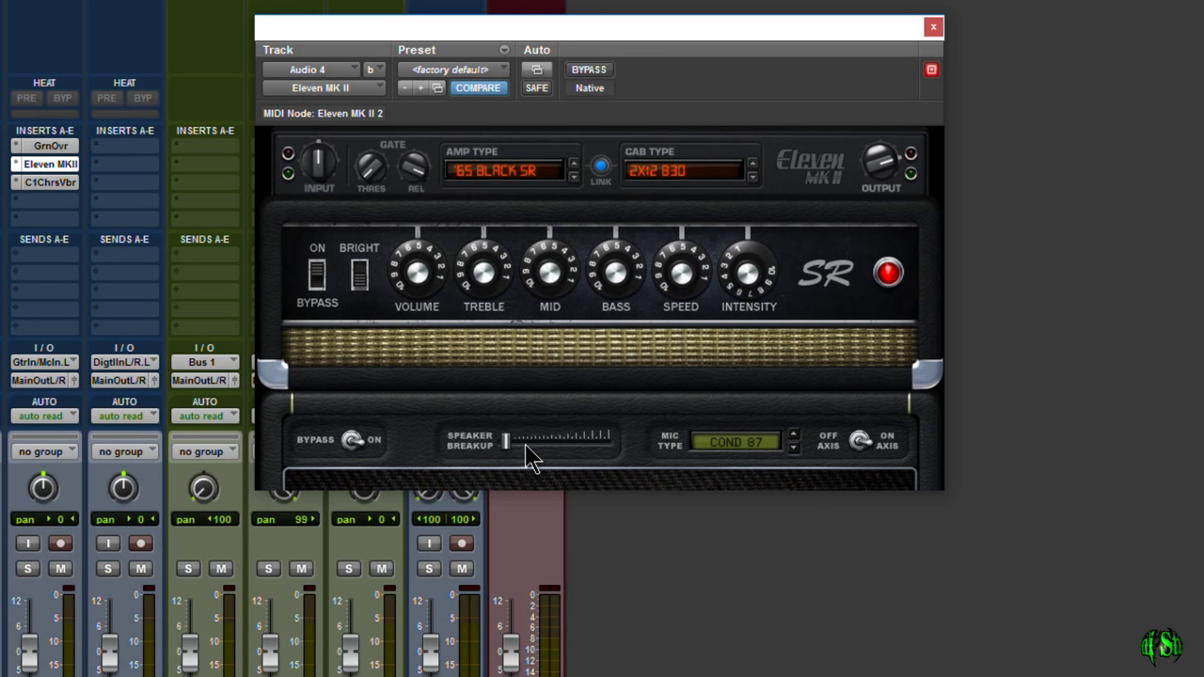
- Try the cab's Speaker Breakup slider and toggle the cab bypass switch off and back on
{"action": "left_click_drag", "start_coordinate": [546, 452], "coordinate": [500, 471]}
{"action": "left_click", "coordinate": [364, 449]}
{"action": "left_click", "coordinate": [364, 449]}
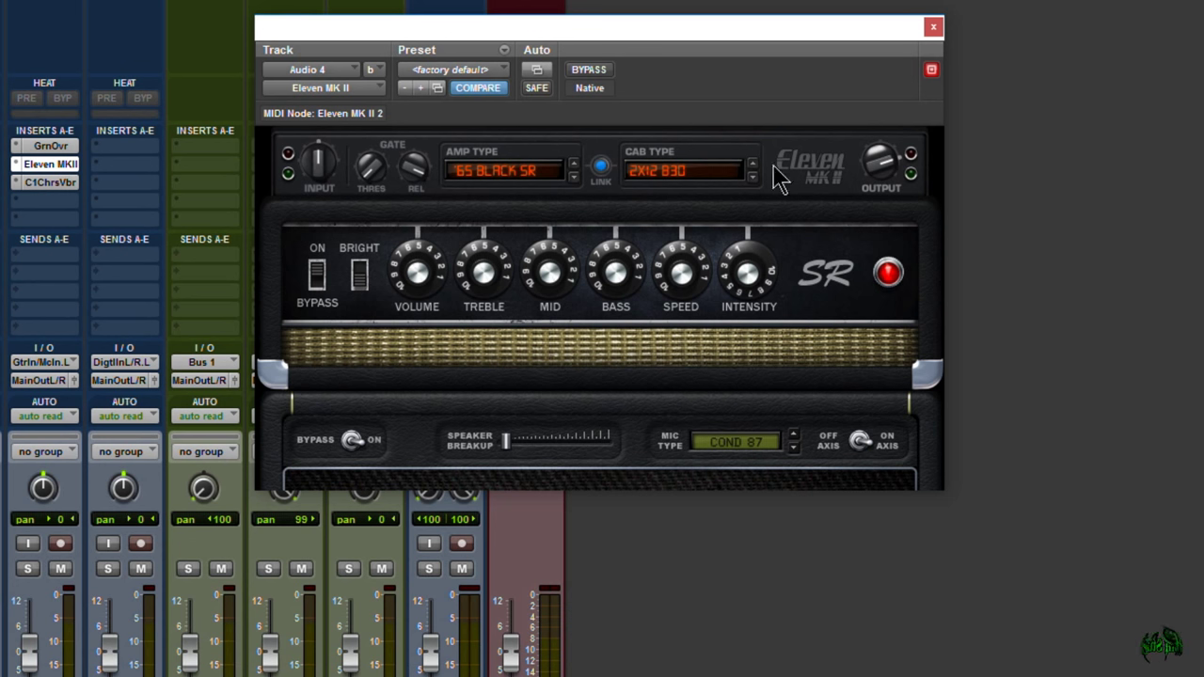
- Set the amp type to '68 Plexiglas - 50W and load the Overdrive preset Brendon Small - '89 SL100 2
{"action": "left_click", "coordinate": [537, 173]}
{"action": "left_click", "coordinate": [541, 411]}
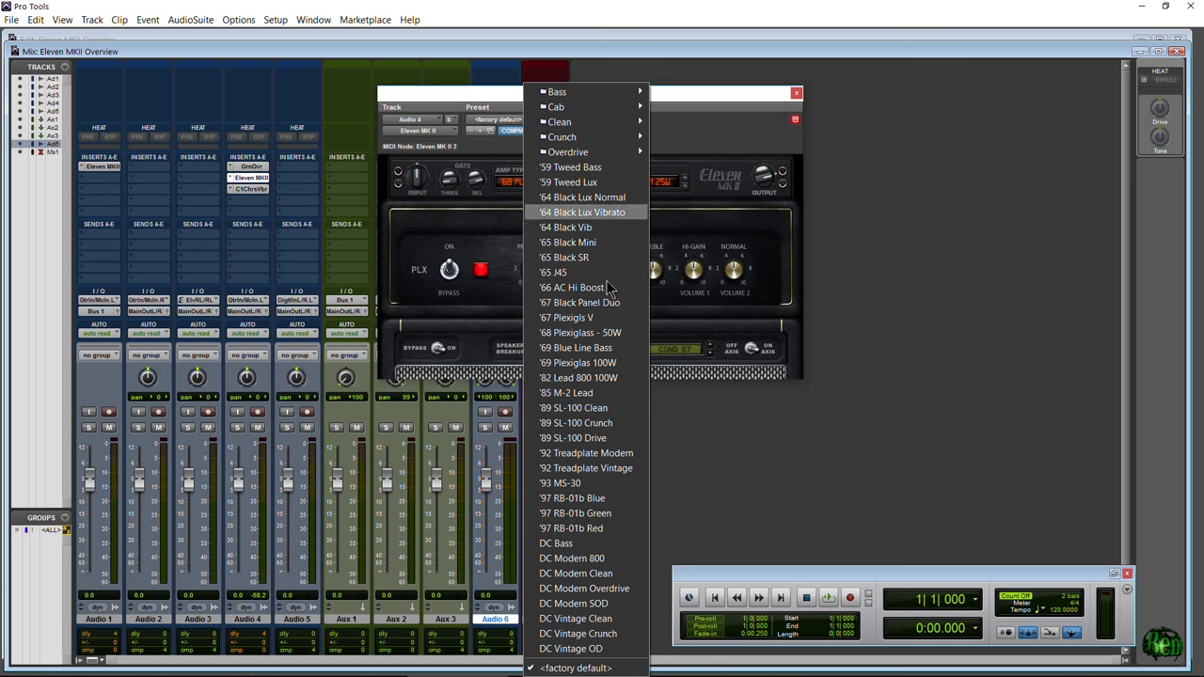
{"action": "mouse_move", "coordinate": [586, 154]}
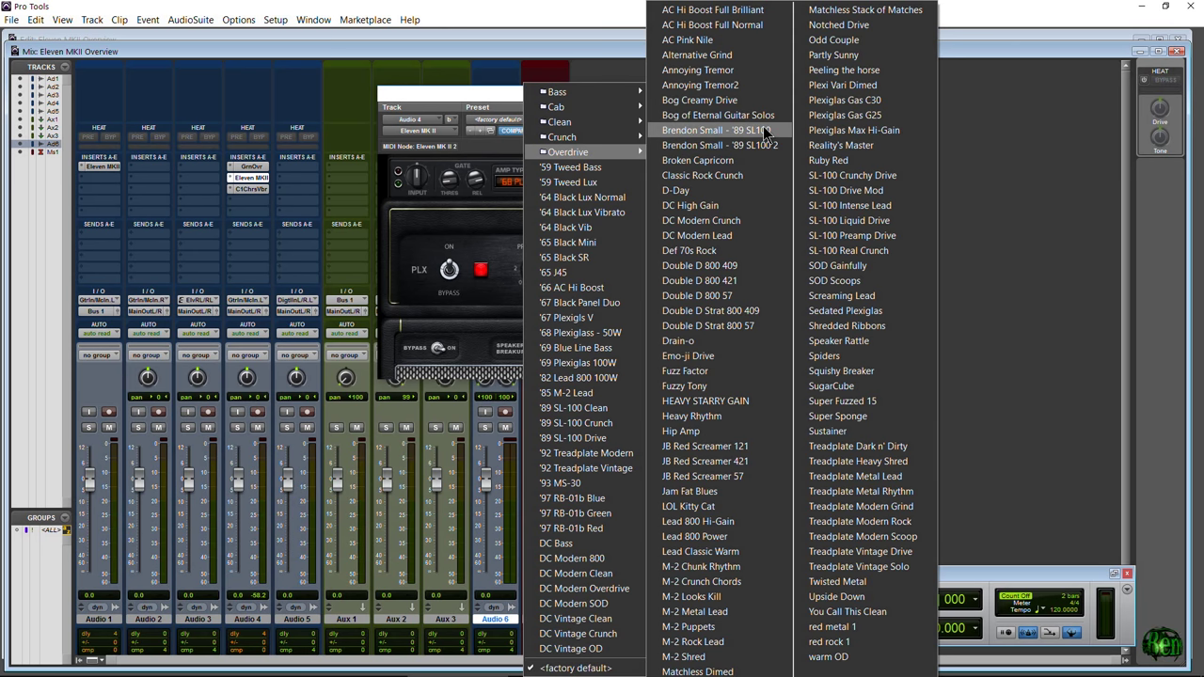
{"action": "left_click", "coordinate": [707, 145]}
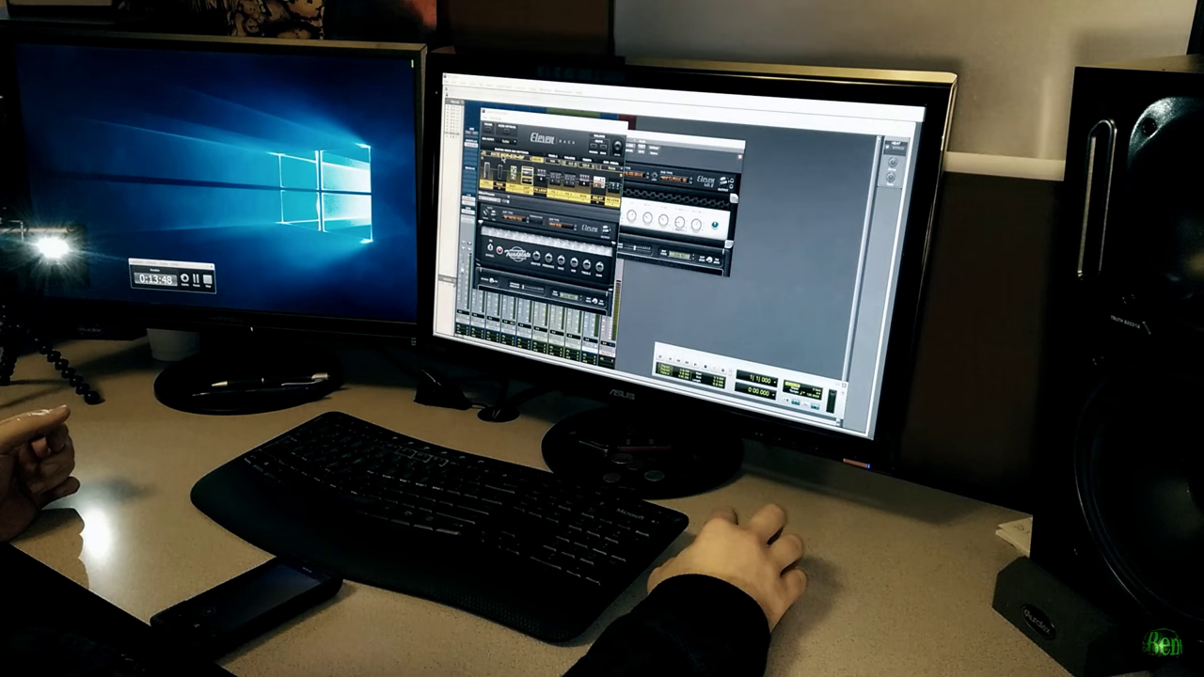
{"action": "left_click", "coordinate": [508, 162]}
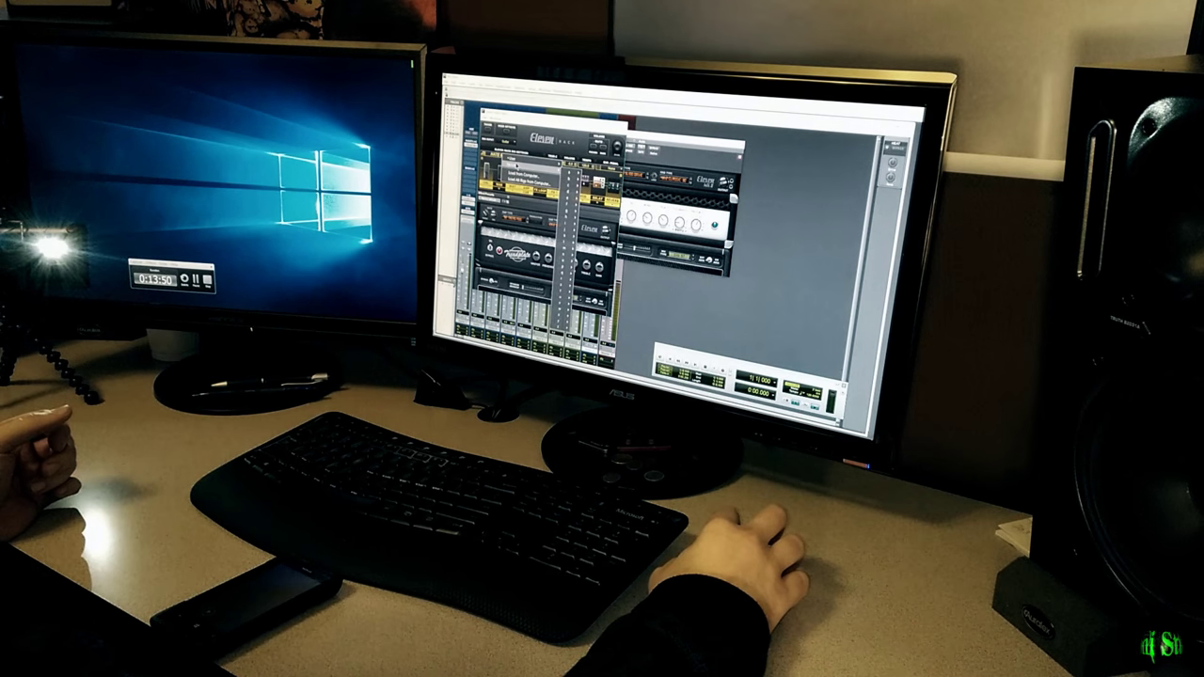
{"action": "left_click", "coordinate": [593, 183]}
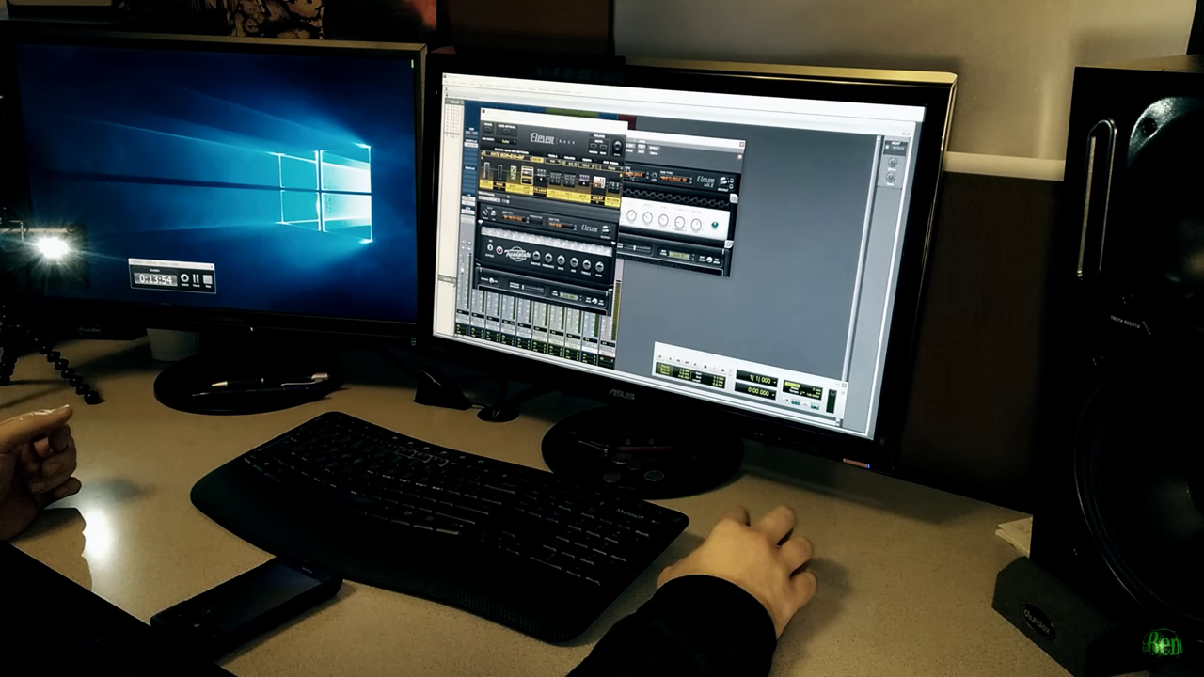
{"action": "left_click_drag", "start_coordinate": [551, 115], "coordinate": [278, 98]}
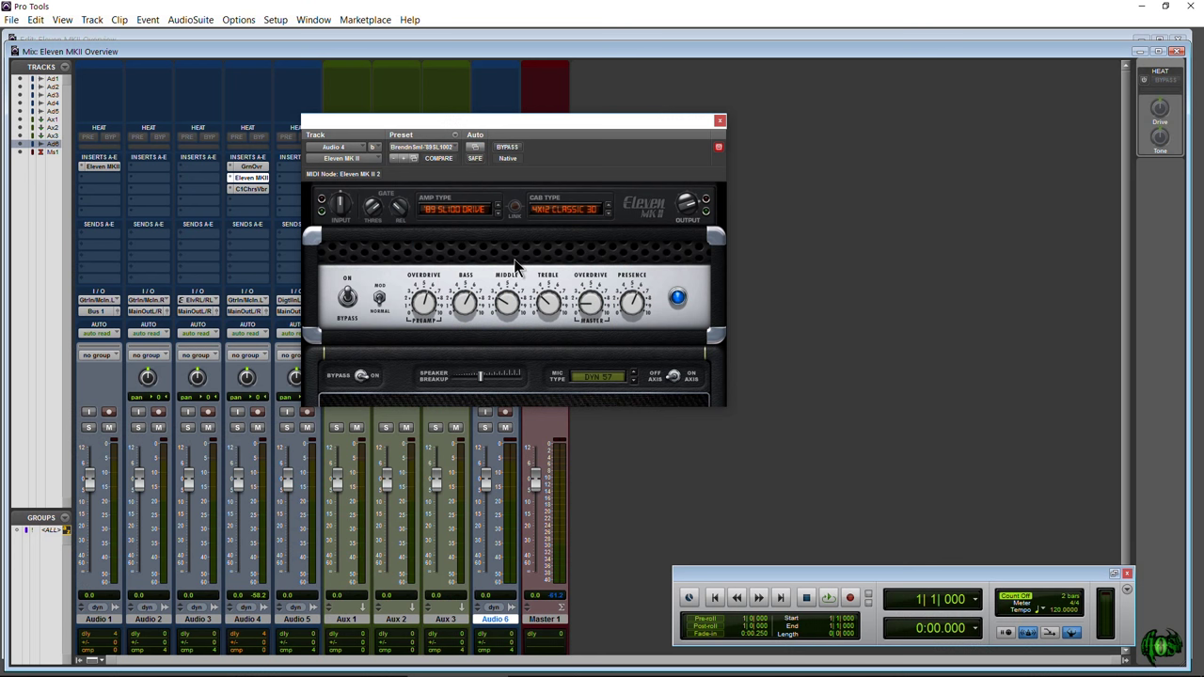
- Arrange the Eleven MK II window and the Eleven Rack Editor side by side over the Mix window
{"action": "left_click_drag", "start_coordinate": [540, 125], "coordinate": [375, 265]}
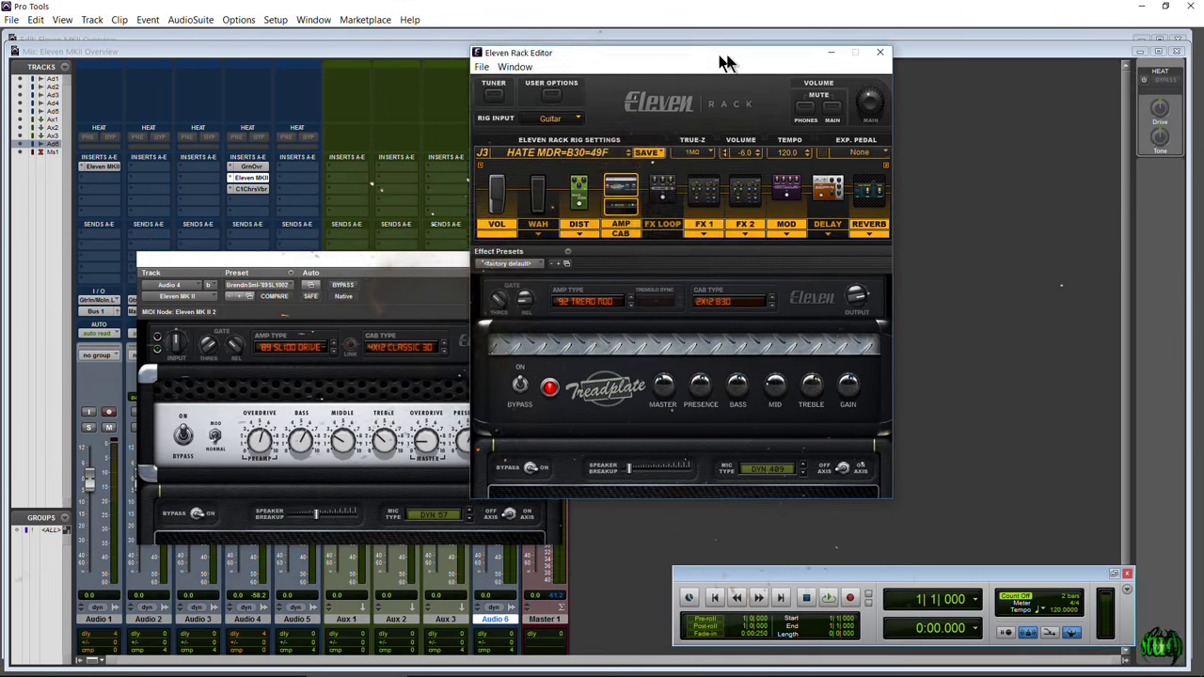
{"action": "left_click_drag", "start_coordinate": [724, 58], "coordinate": [874, 82]}
{"action": "left_click_drag", "start_coordinate": [390, 265], "coordinate": [430, 232]}
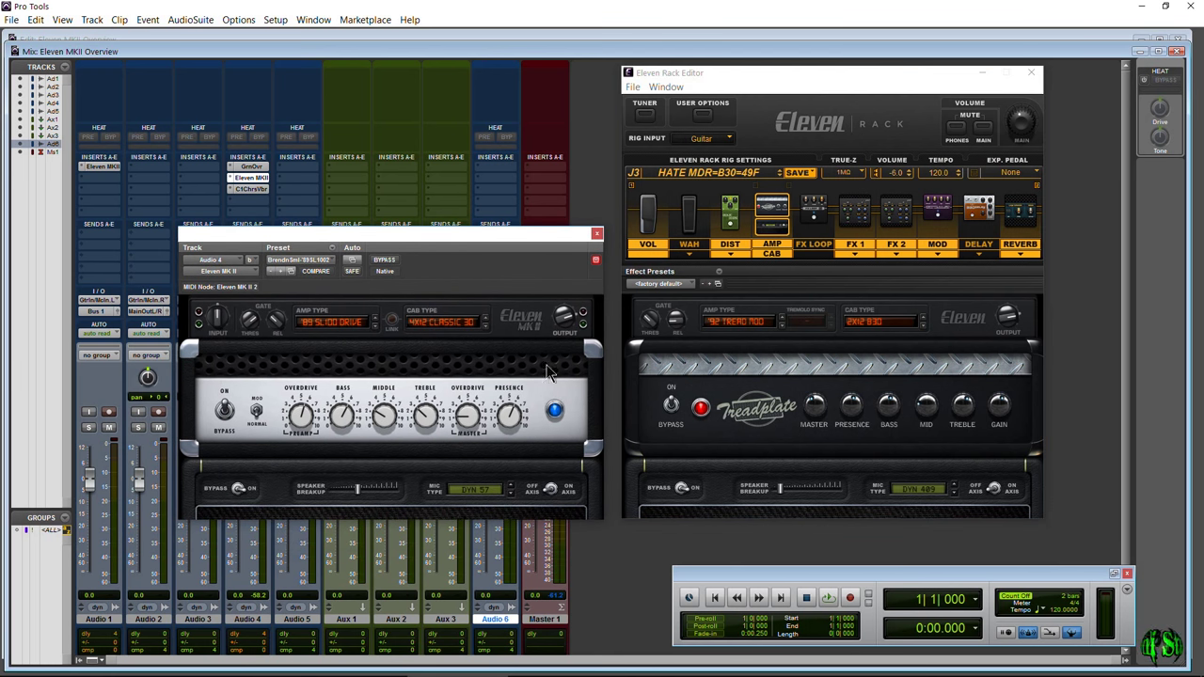
{"action": "left_click", "coordinate": [842, 83]}
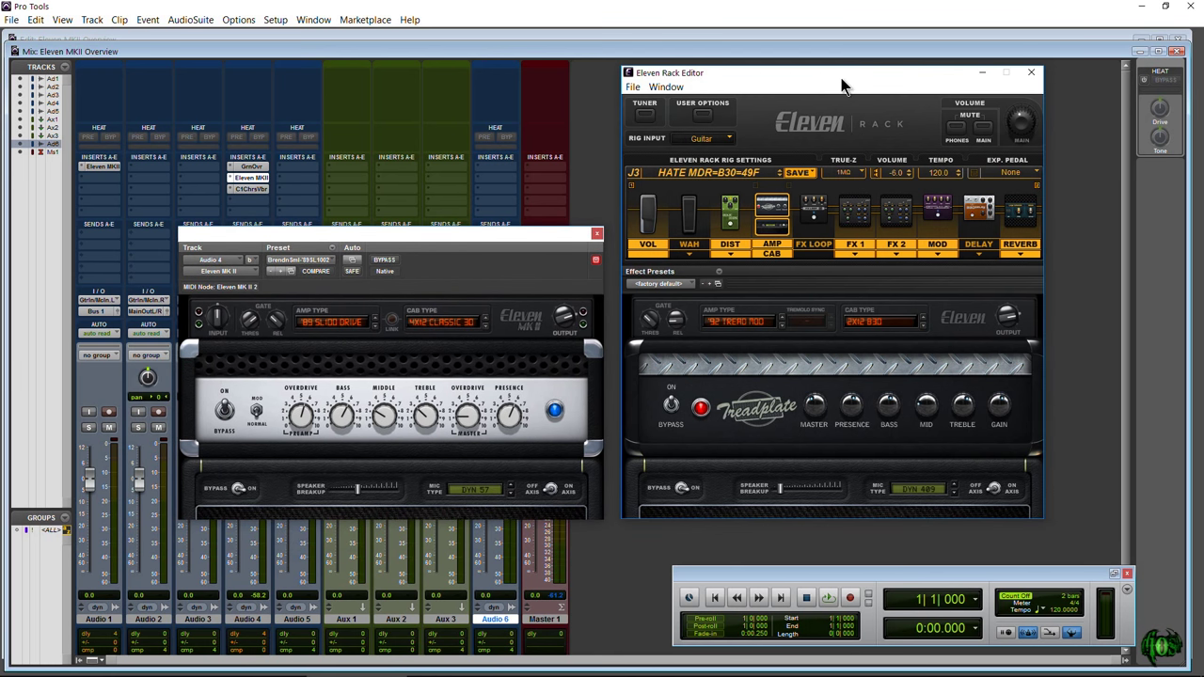
{"action": "left_click_drag", "start_coordinate": [842, 83], "coordinate": [826, 91]}
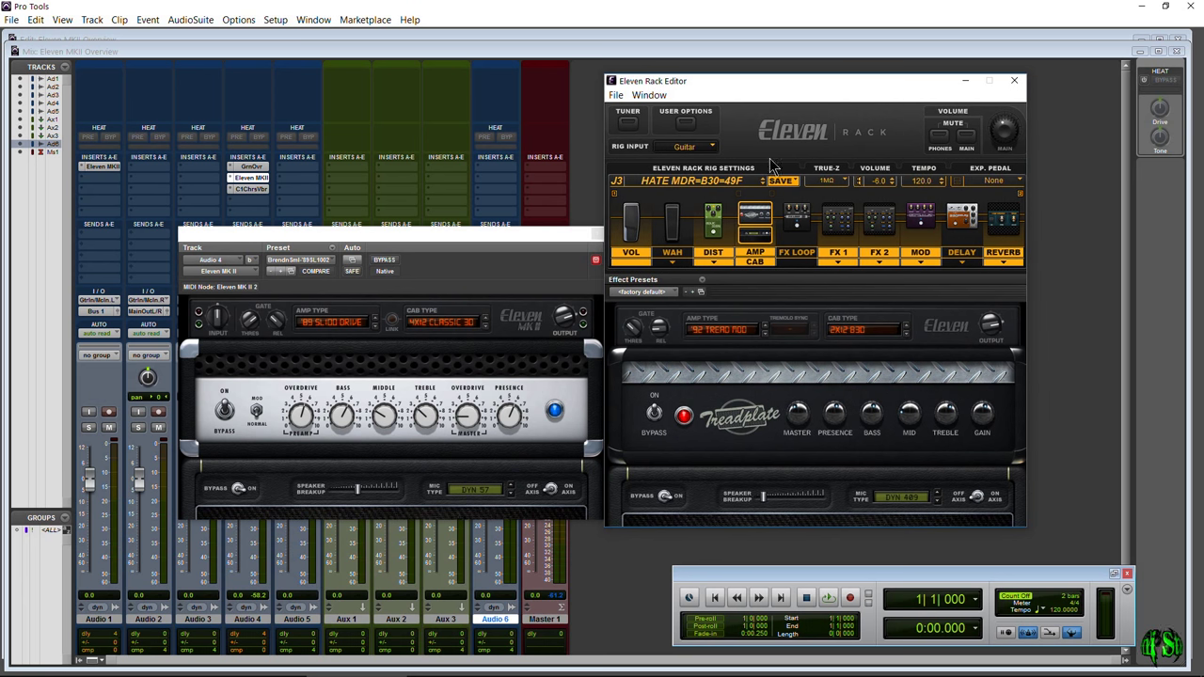
- Review the True-Z, Rig Input and FX 1 effect options in the Eleven Rack Editor
{"action": "left_click_drag", "start_coordinate": [805, 88], "coordinate": [828, 87]}
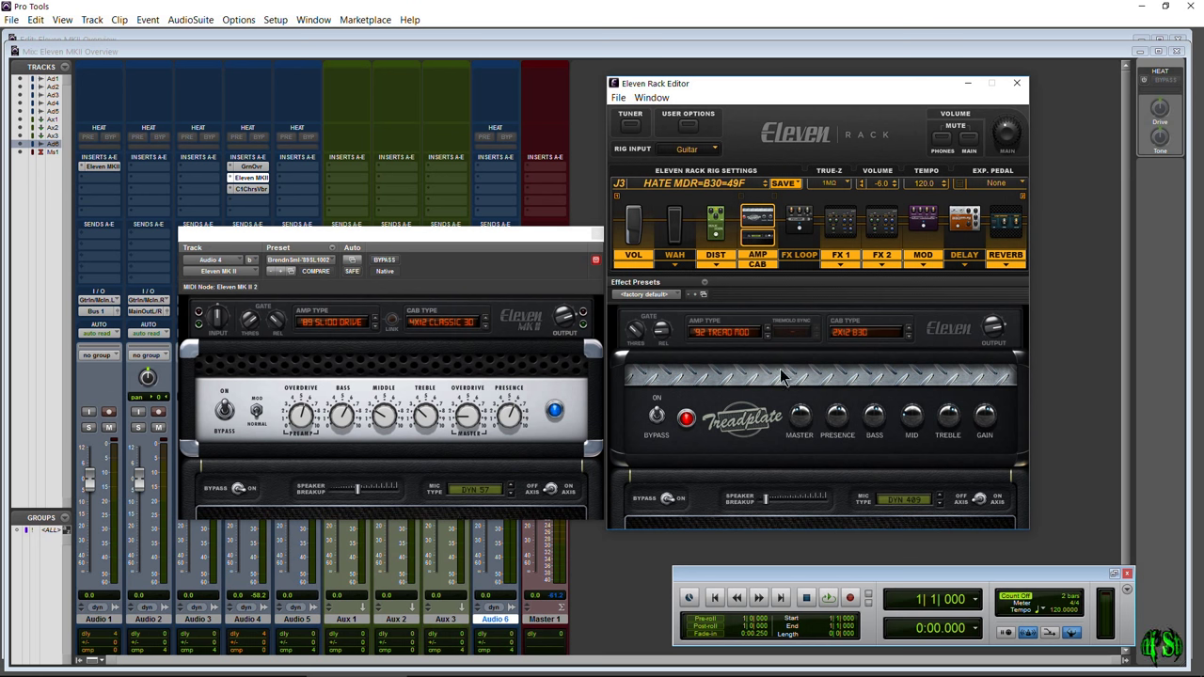
{"action": "left_click", "coordinate": [835, 184]}
{"action": "left_click", "coordinate": [851, 141]}
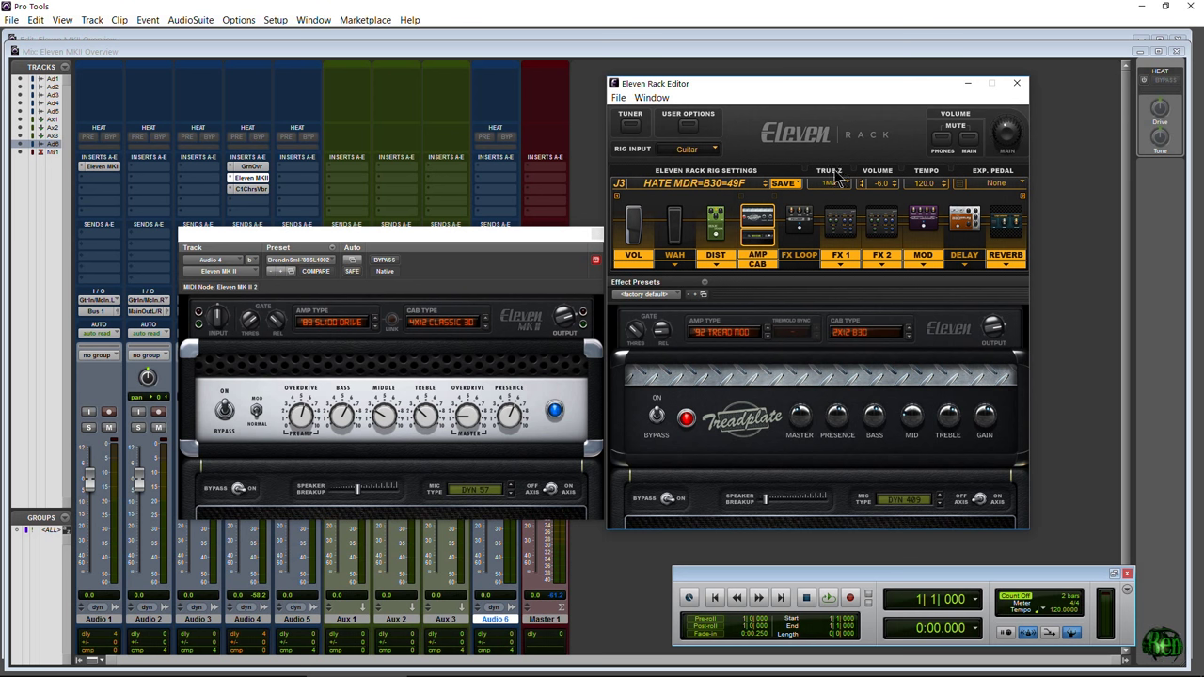
{"action": "left_click", "coordinate": [687, 149]}
{"action": "left_click", "coordinate": [834, 137]}
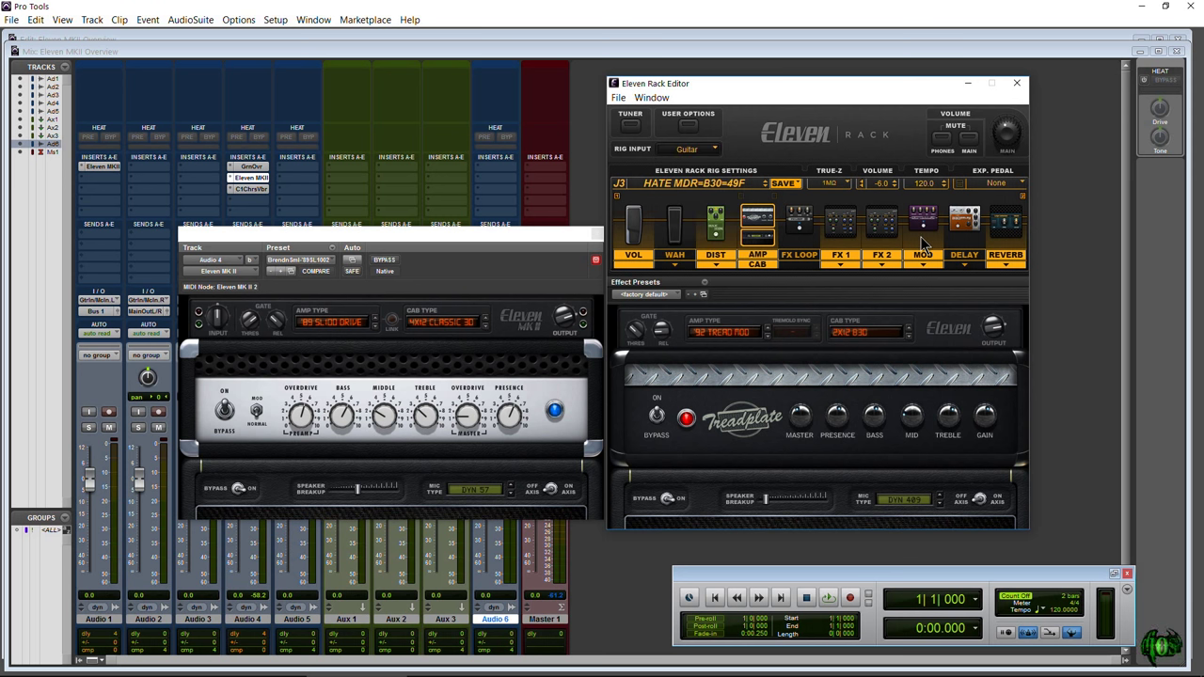
{"action": "left_click", "coordinate": [841, 266]}
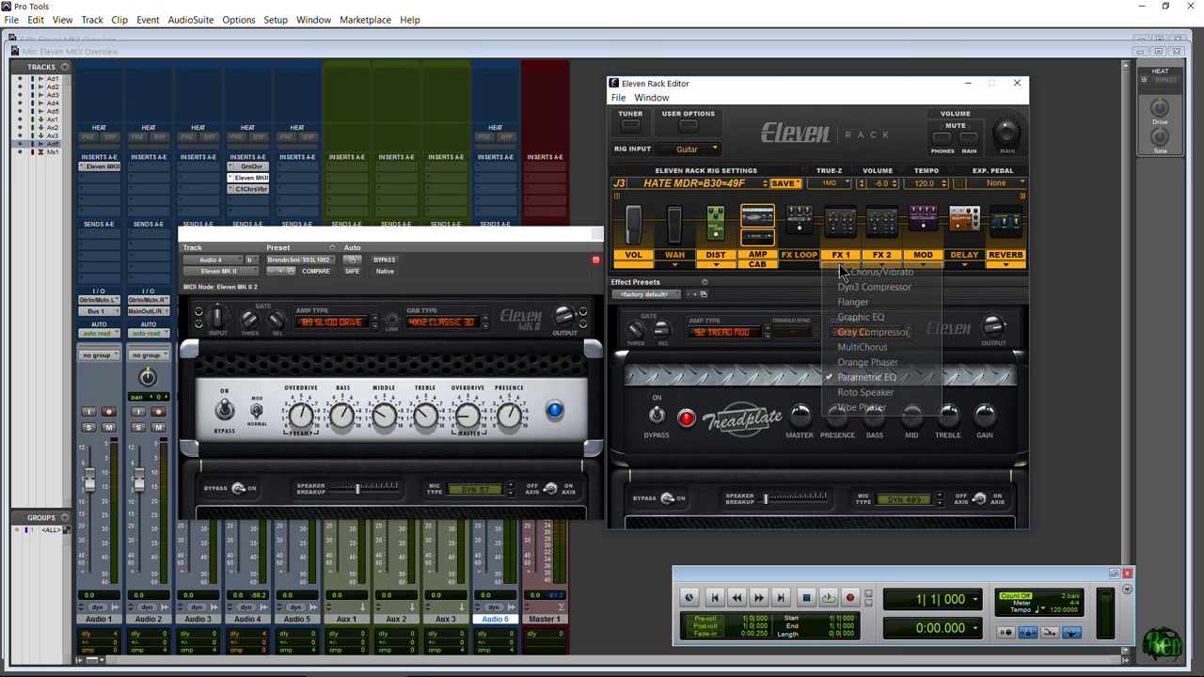
{"action": "left_click", "coordinate": [970, 297]}
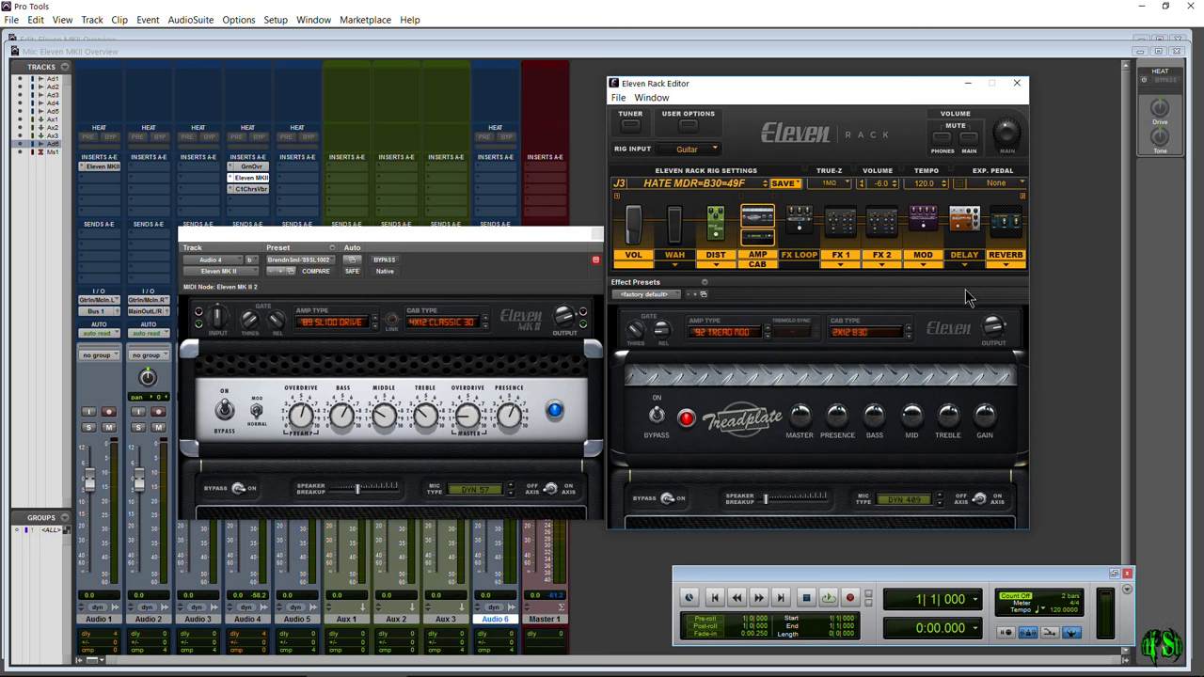
- Rearrange the Eleven MK II window and the Eleven Rack Editor so the Mix window's track inserts stay exposed
{"action": "left_click_drag", "start_coordinate": [480, 236], "coordinate": [437, 259]}
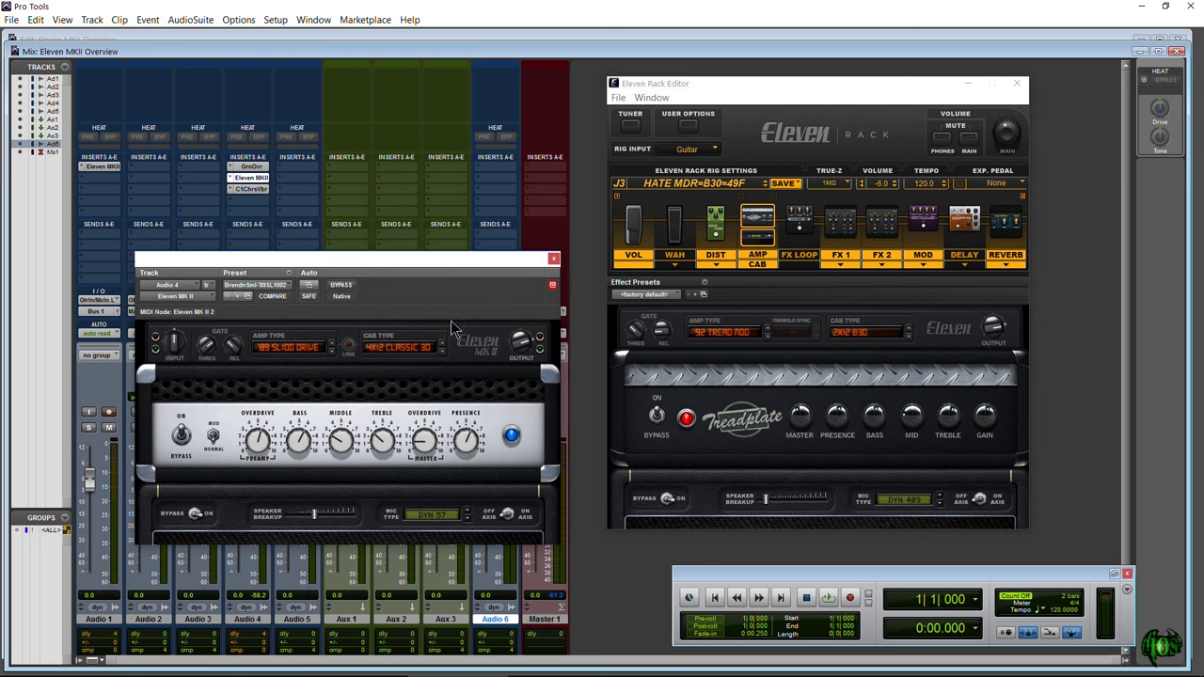
{"action": "left_click_drag", "start_coordinate": [344, 260], "coordinate": [820, 265]}
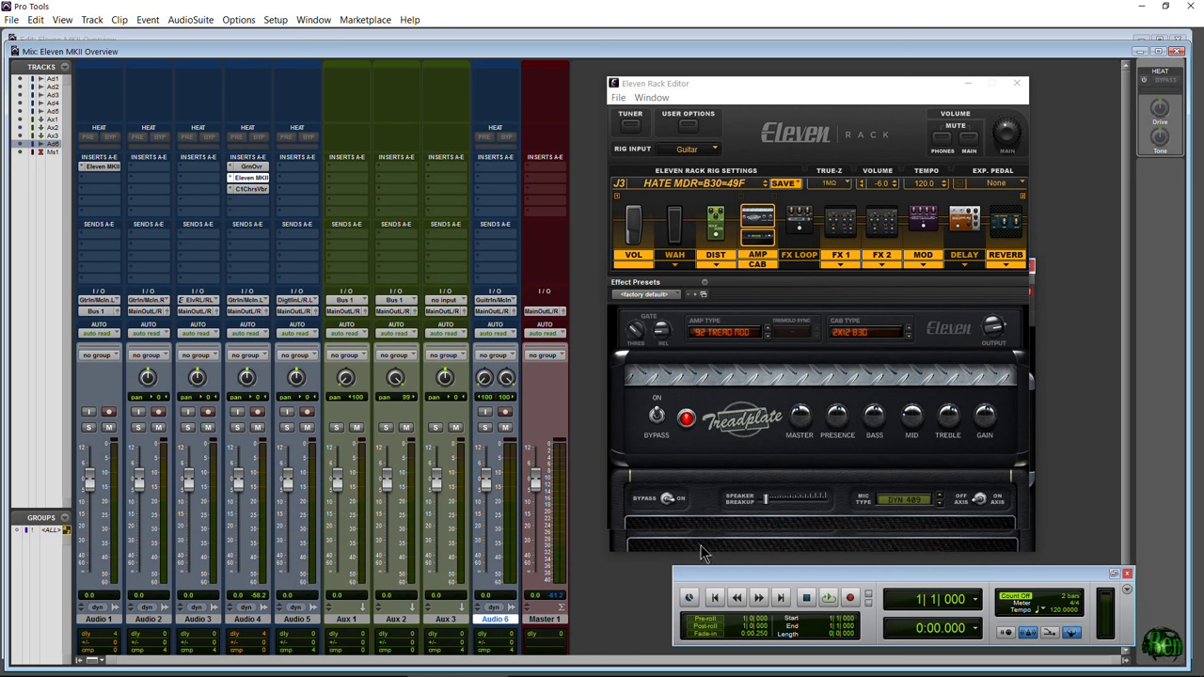
{"action": "left_click_drag", "start_coordinate": [706, 94], "coordinate": [872, 98]}
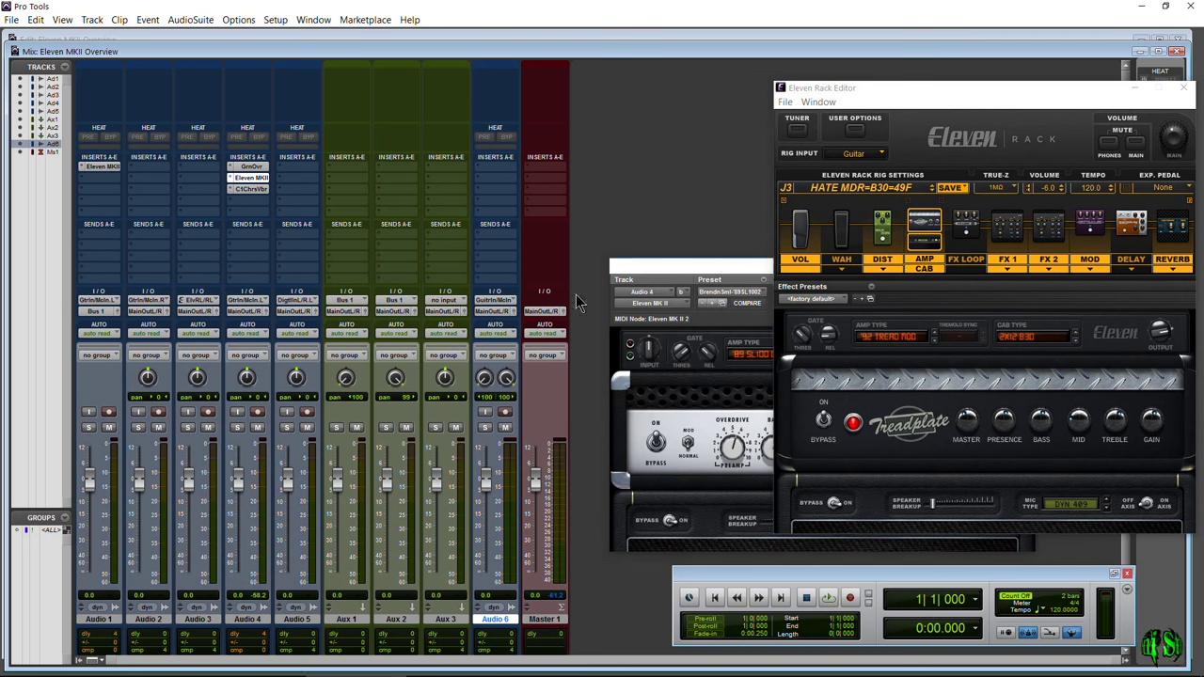
{"action": "left_click_drag", "start_coordinate": [742, 268], "coordinate": [334, 323]}
{"action": "left_click_drag", "start_coordinate": [922, 94], "coordinate": [696, 67]}
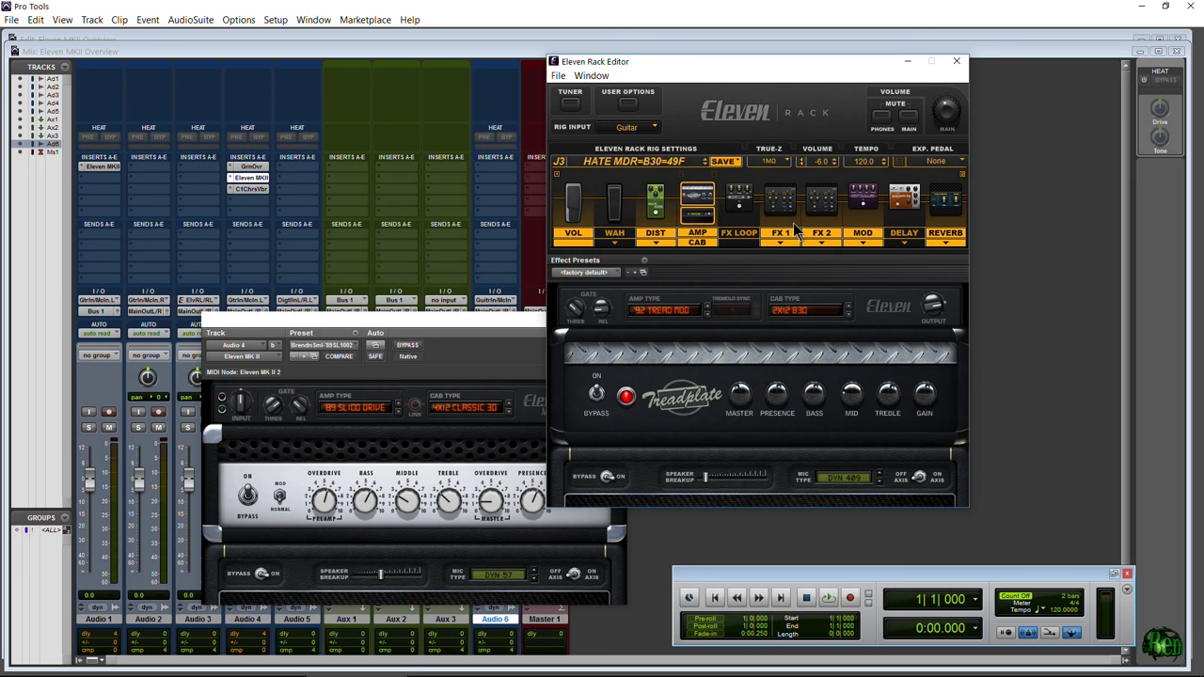
- View the rig's Green JRC Overdrive pedal and return to its amp and cab in the Eleven Rack Editor
{"action": "left_click", "coordinate": [659, 207]}
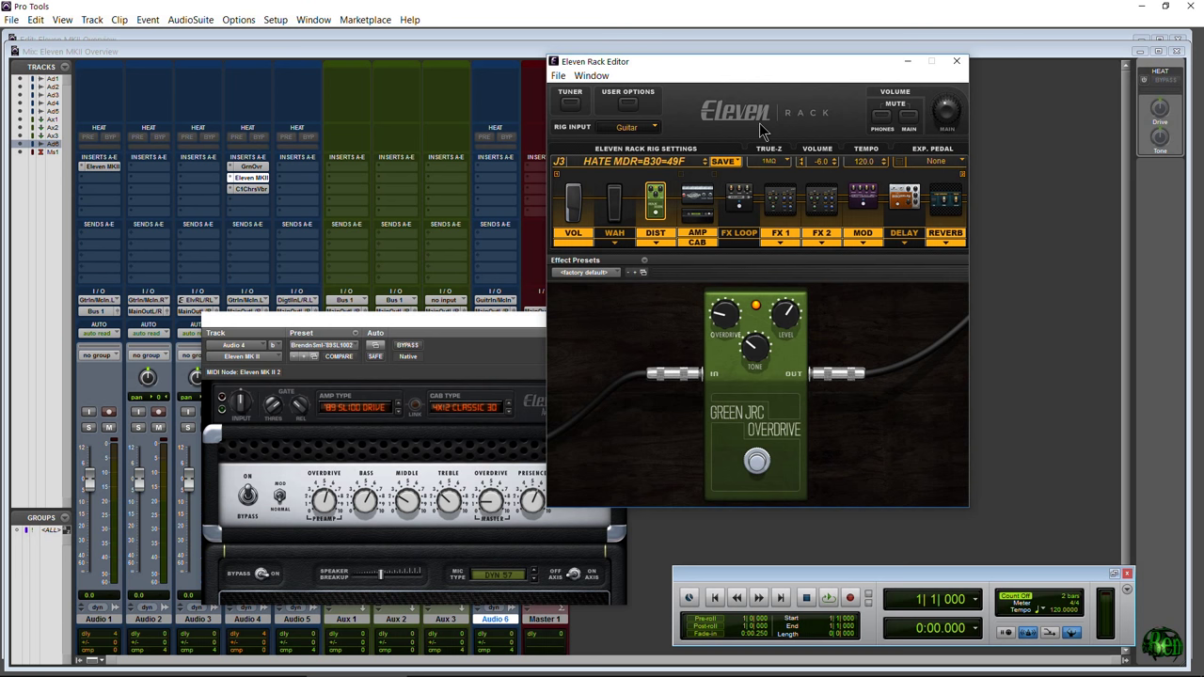
{"action": "left_click", "coordinate": [697, 203]}
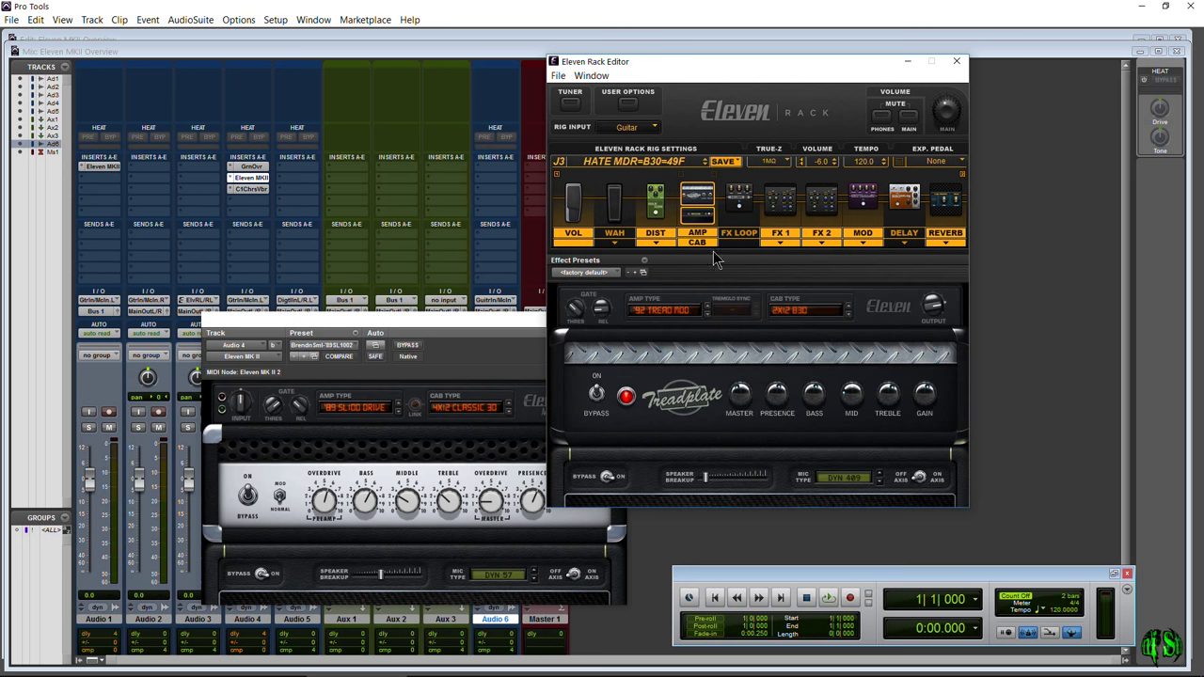
{"action": "left_click_drag", "start_coordinate": [423, 327], "coordinate": [395, 336]}
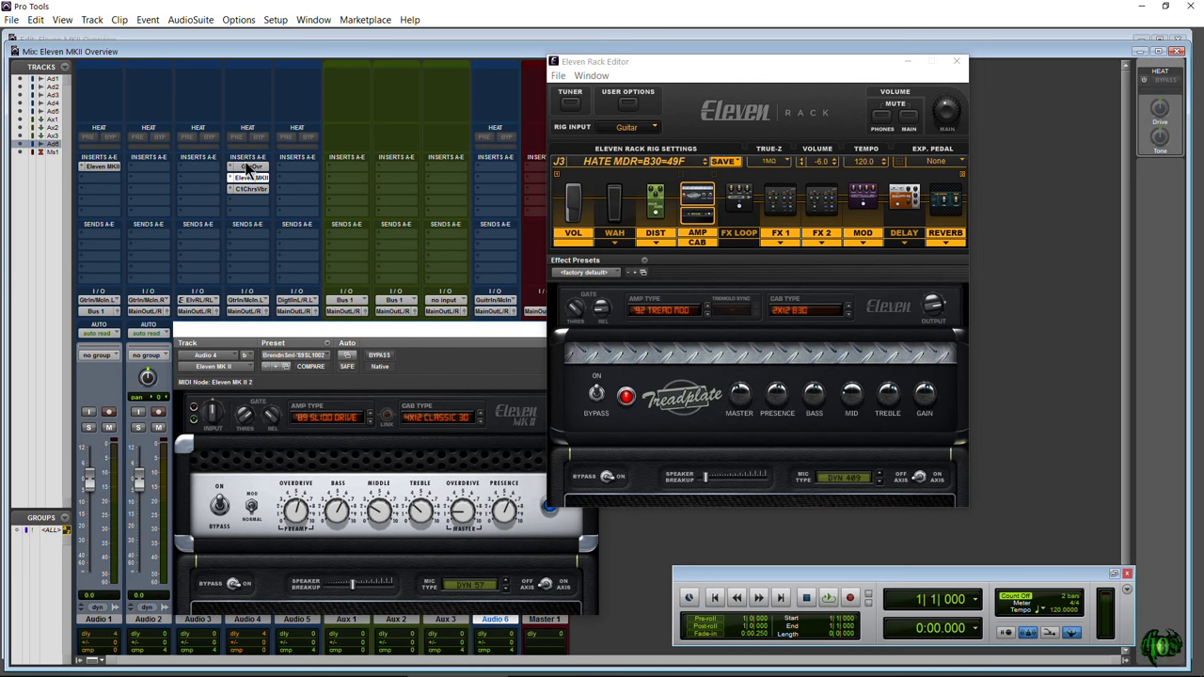
- Insert the Avid Green JRC Overdrive (mono) plug-in in the first insert slot of Audio 5
{"action": "left_click", "coordinate": [283, 171]}
{"action": "mouse_move", "coordinate": [296, 193]}
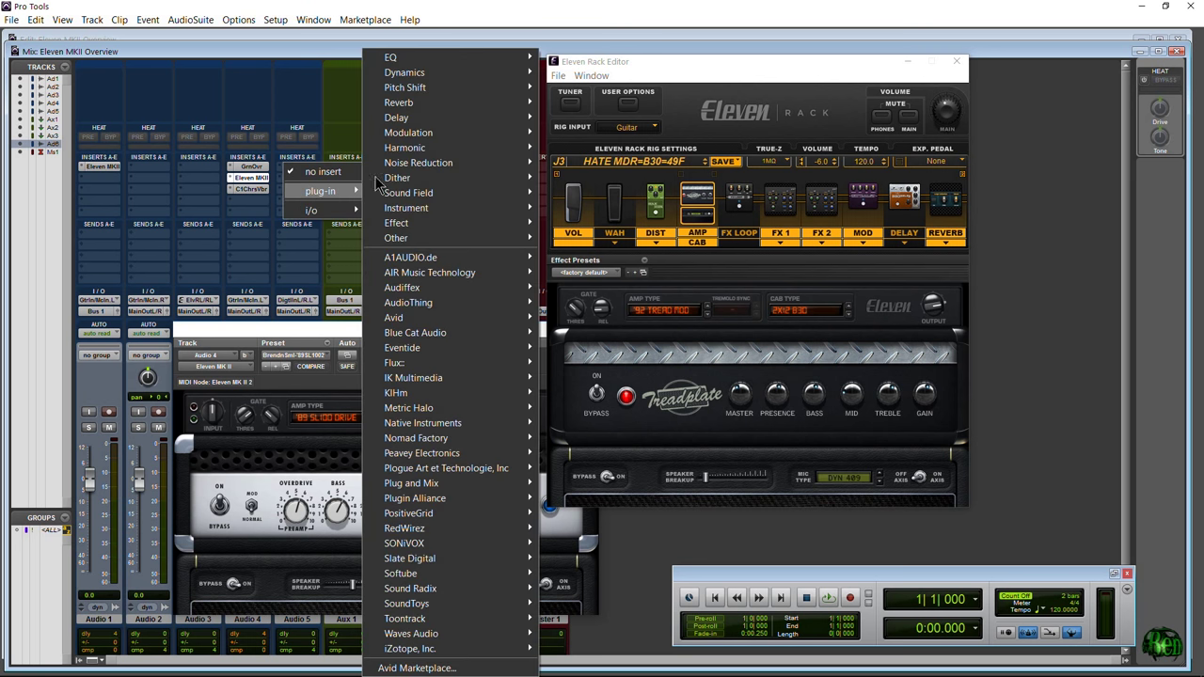
{"action": "mouse_move", "coordinate": [457, 317]}
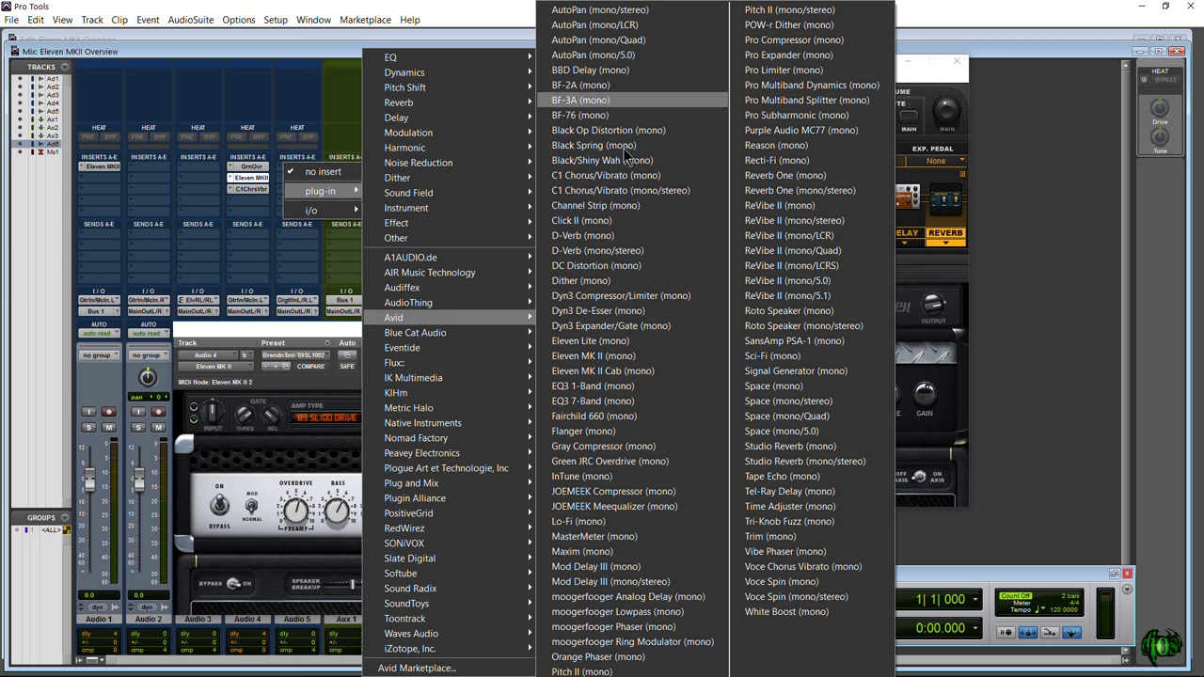
{"action": "left_click", "coordinate": [609, 461]}
{"action": "left_click_drag", "start_coordinate": [328, 334], "coordinate": [371, 297]}
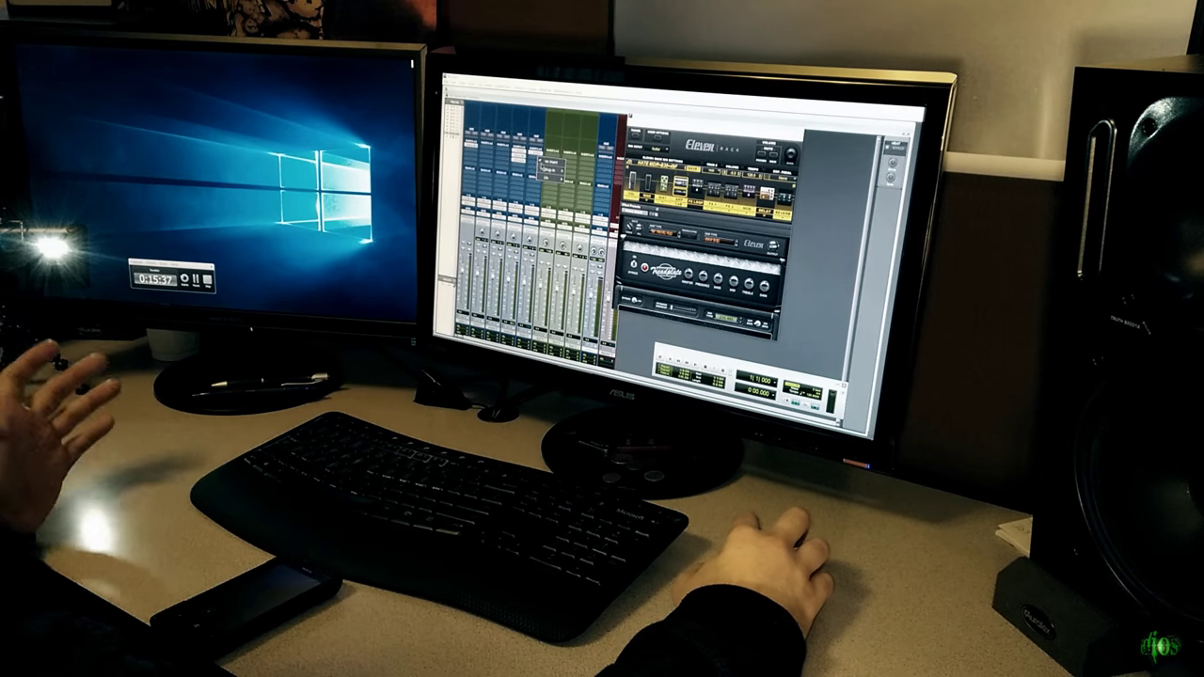
- Insert the Waves GTR Tool Rack (mono/stereo) plug-in in the second insert slot of Audio 5
{"action": "mouse_move", "coordinate": [556, 171]}
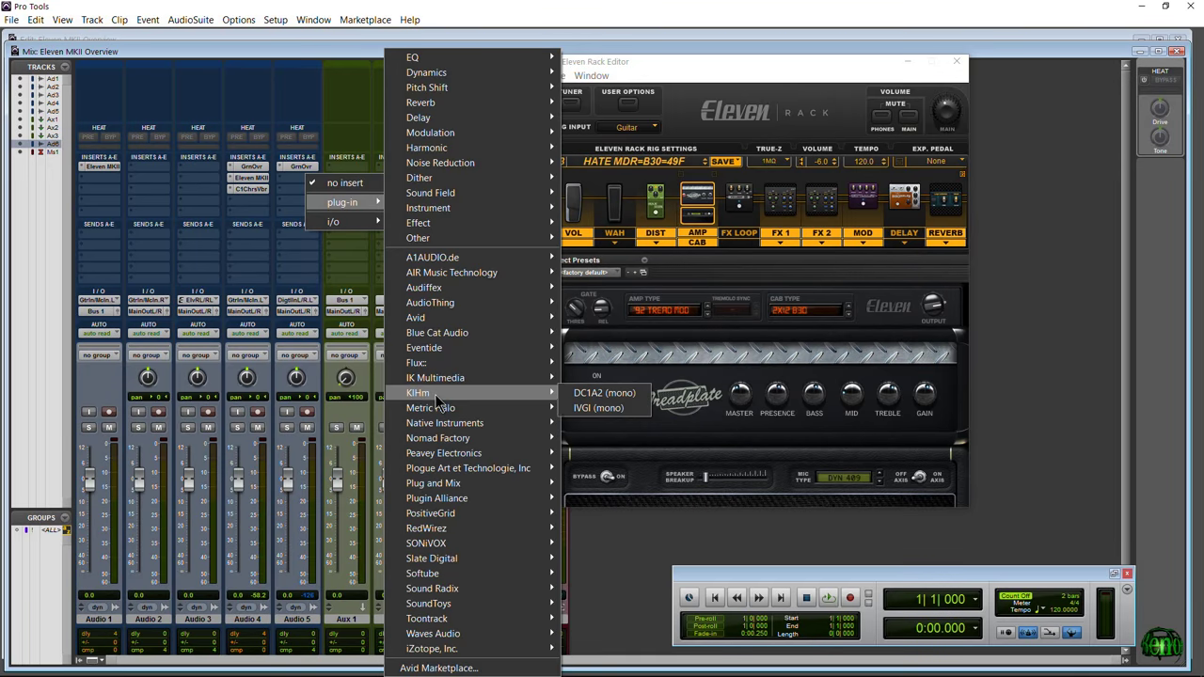
{"action": "mouse_move", "coordinate": [505, 513]}
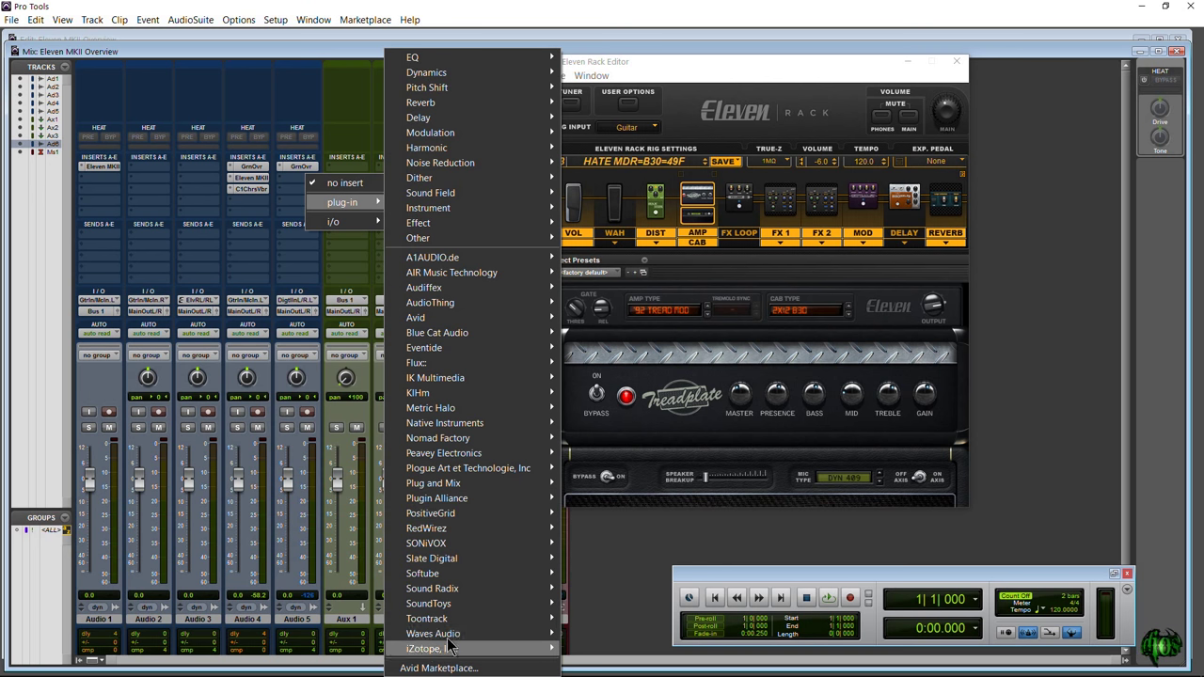
{"action": "mouse_move", "coordinate": [454, 639]}
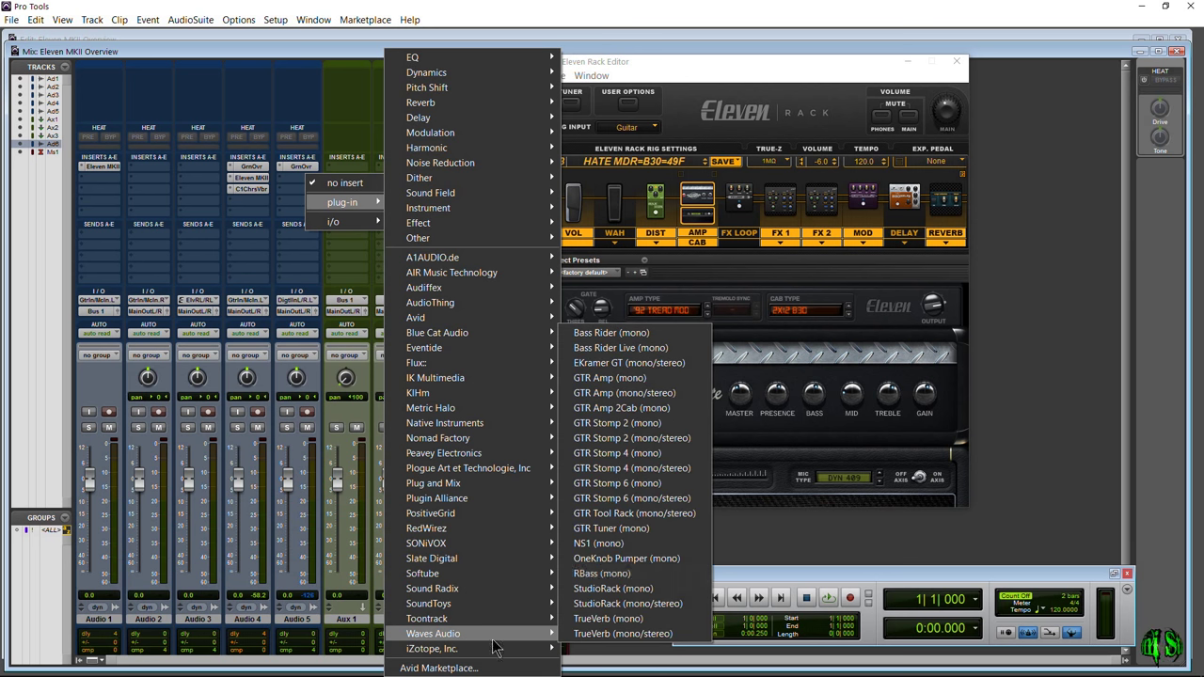
{"action": "left_click", "coordinate": [602, 513]}
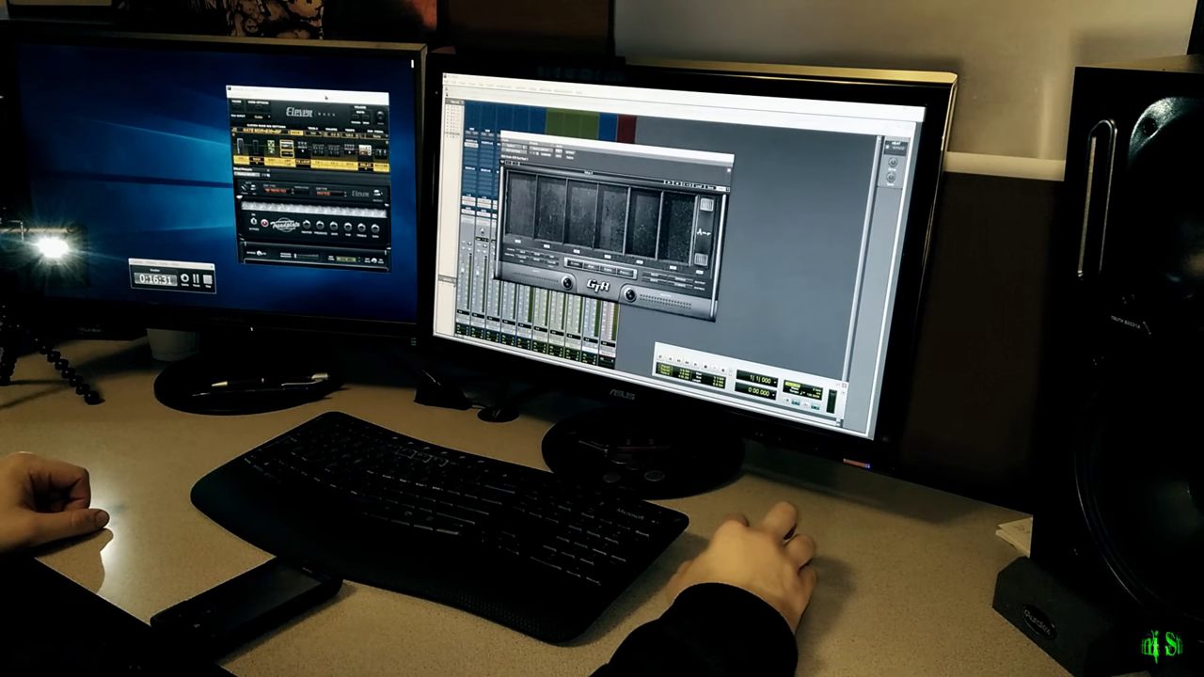
- Arrange the GTR Tool Rack, Eleven MK II and Eleven Rack Editor windows for comparison over the Mix window
{"action": "left_click_drag", "start_coordinate": [618, 146], "coordinate": [695, 160]}
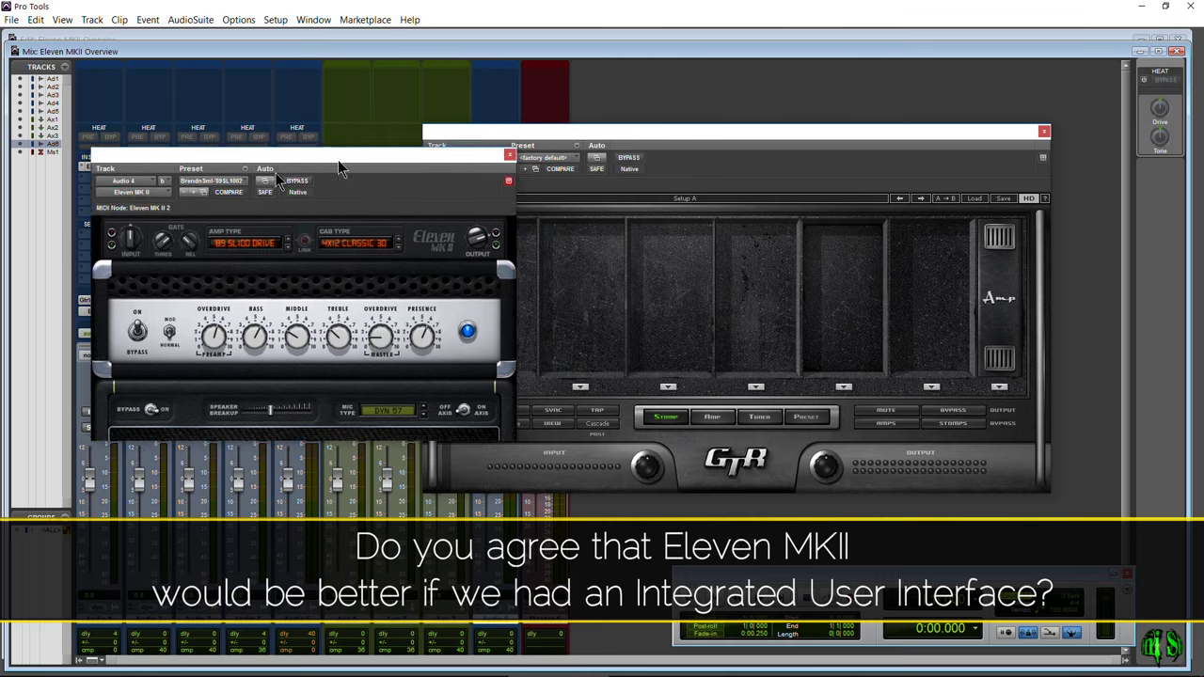
{"action": "left_click_drag", "start_coordinate": [340, 168], "coordinate": [296, 145]}
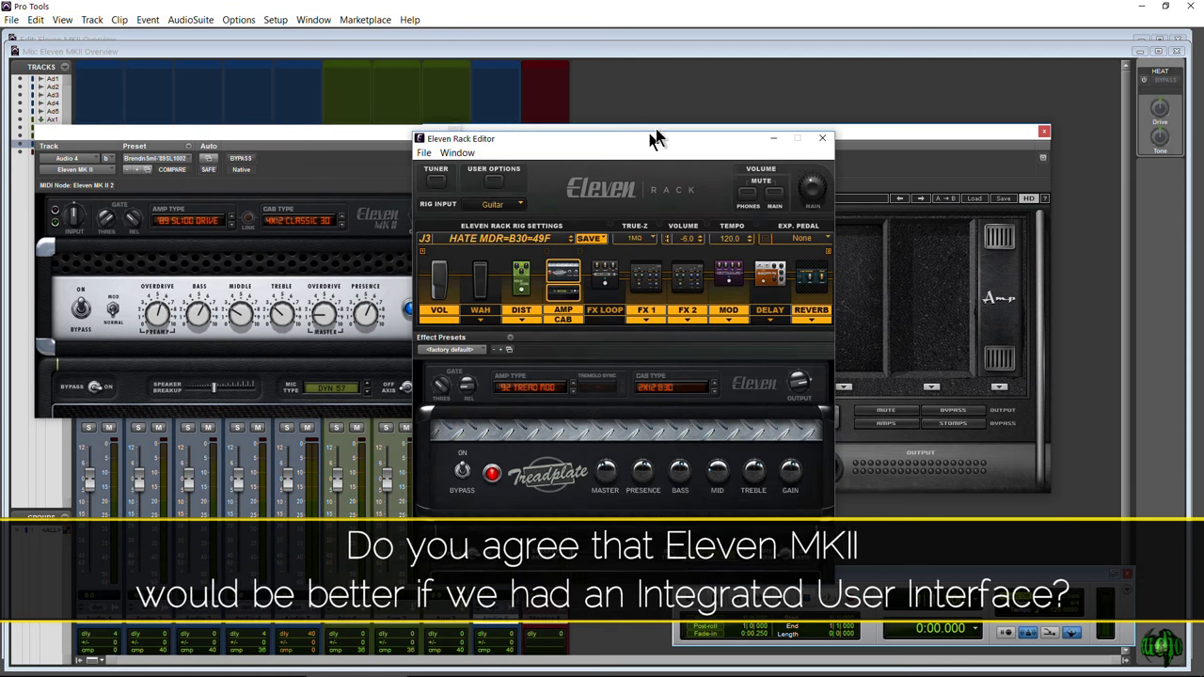
{"action": "left_click_drag", "start_coordinate": [653, 134], "coordinate": [719, 96]}
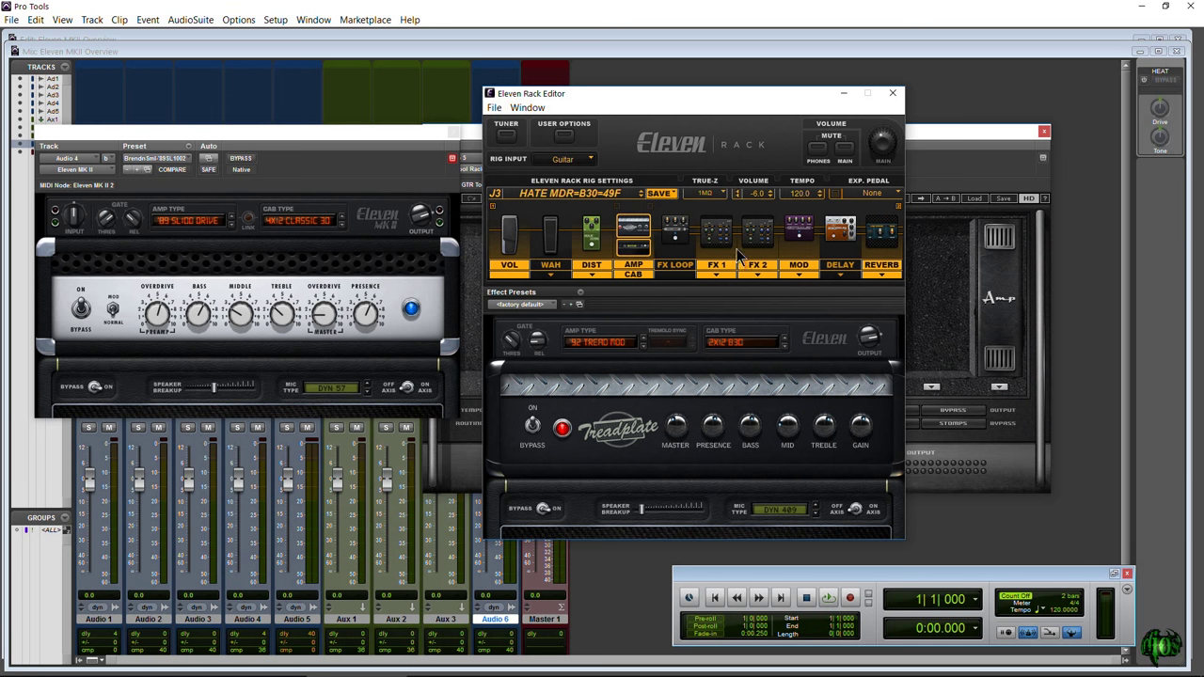
{"action": "left_click_drag", "start_coordinate": [308, 163], "coordinate": [318, 228]}
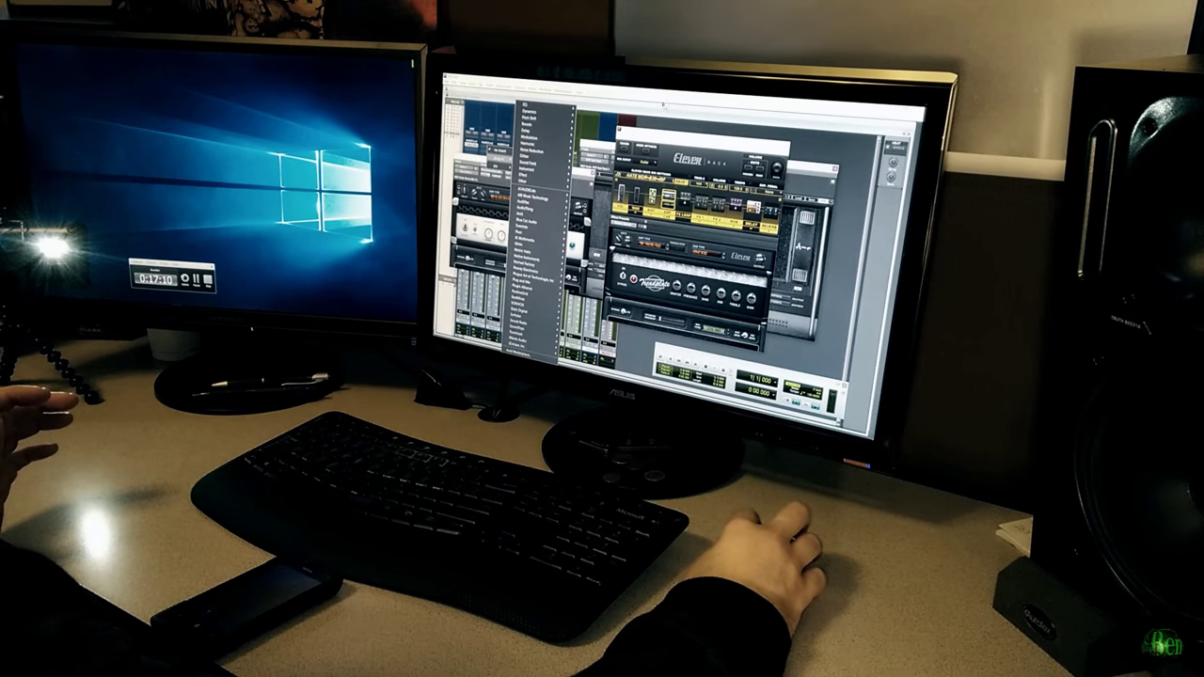
{"action": "key", "text": "Escape"}
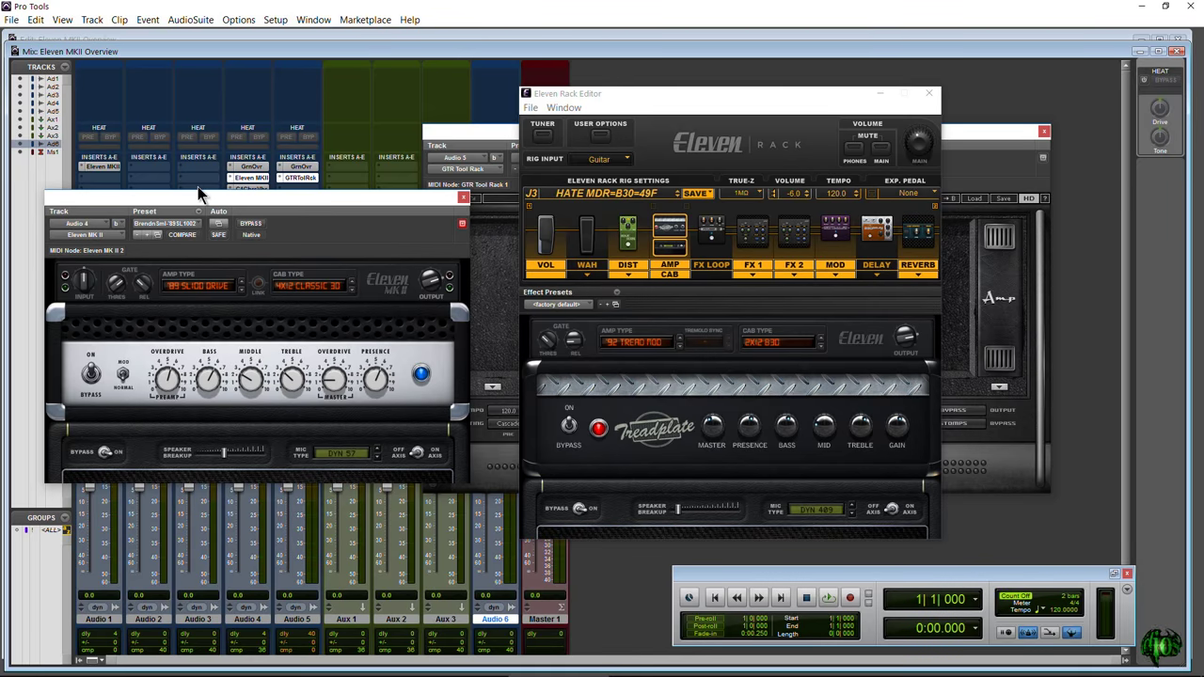
{"action": "left_click_drag", "start_coordinate": [228, 207], "coordinate": [235, 237]}
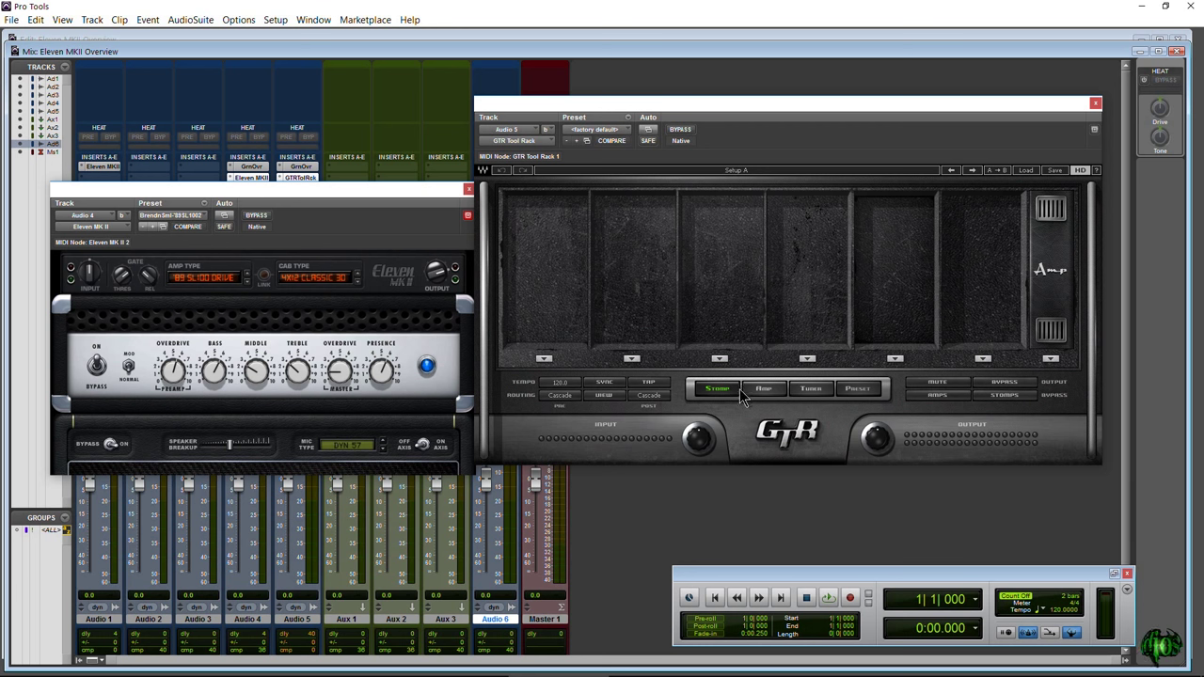
- Add an Octaver pedal to the first stomp slot of GTR Tool Rack
{"action": "left_click", "coordinate": [545, 360]}
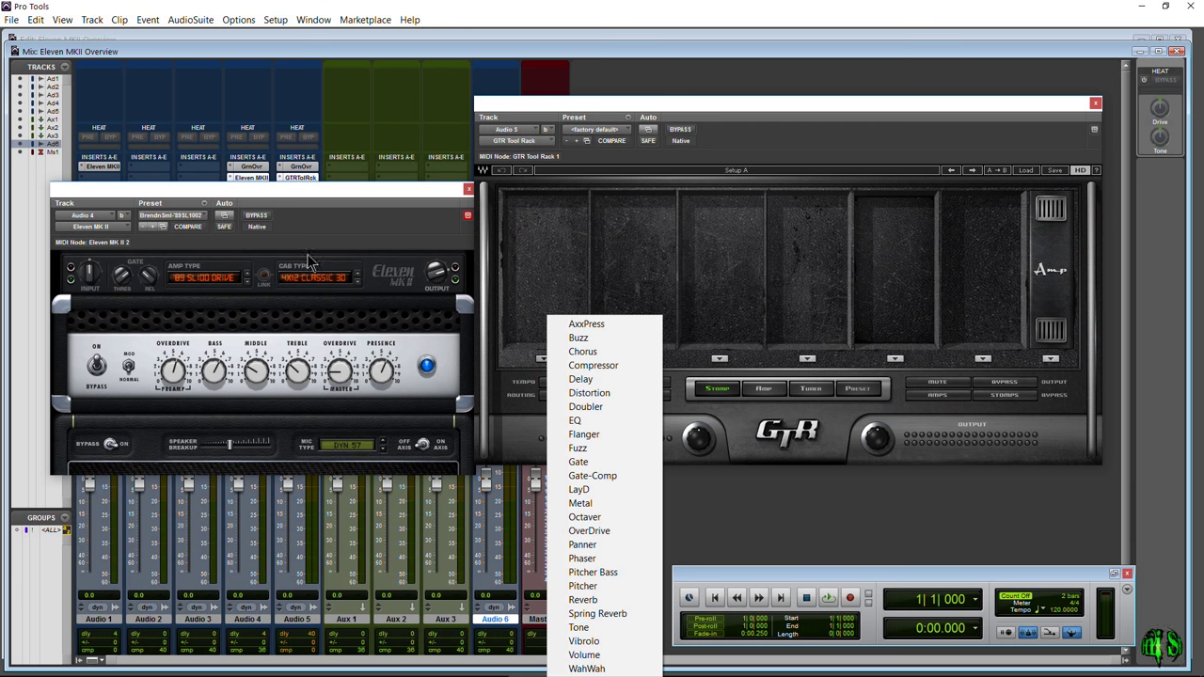
{"action": "left_click", "coordinate": [615, 519]}
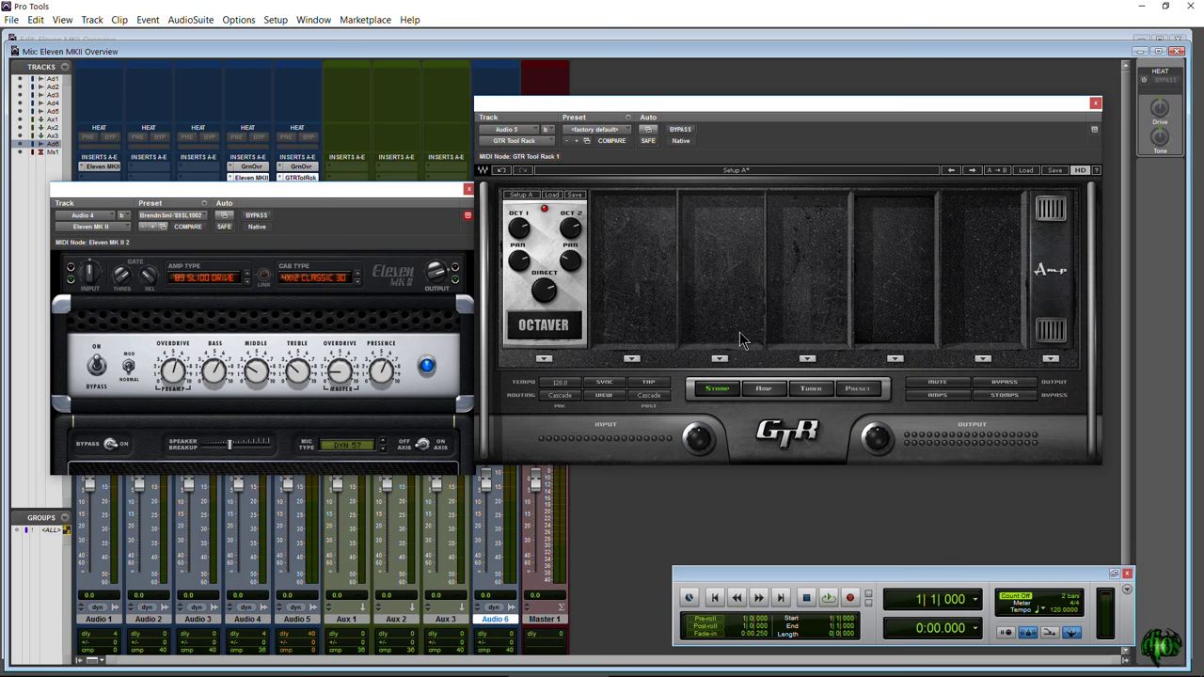
- Set GTR's Amp 1 type to Punchy, Cabinet 1 to 2_12InchOpenBack and Microphone 1 to Dyn421_OffAxis
{"action": "left_click", "coordinate": [763, 390]}
{"action": "left_click", "coordinate": [670, 265]}
{"action": "left_click", "coordinate": [672, 265]}
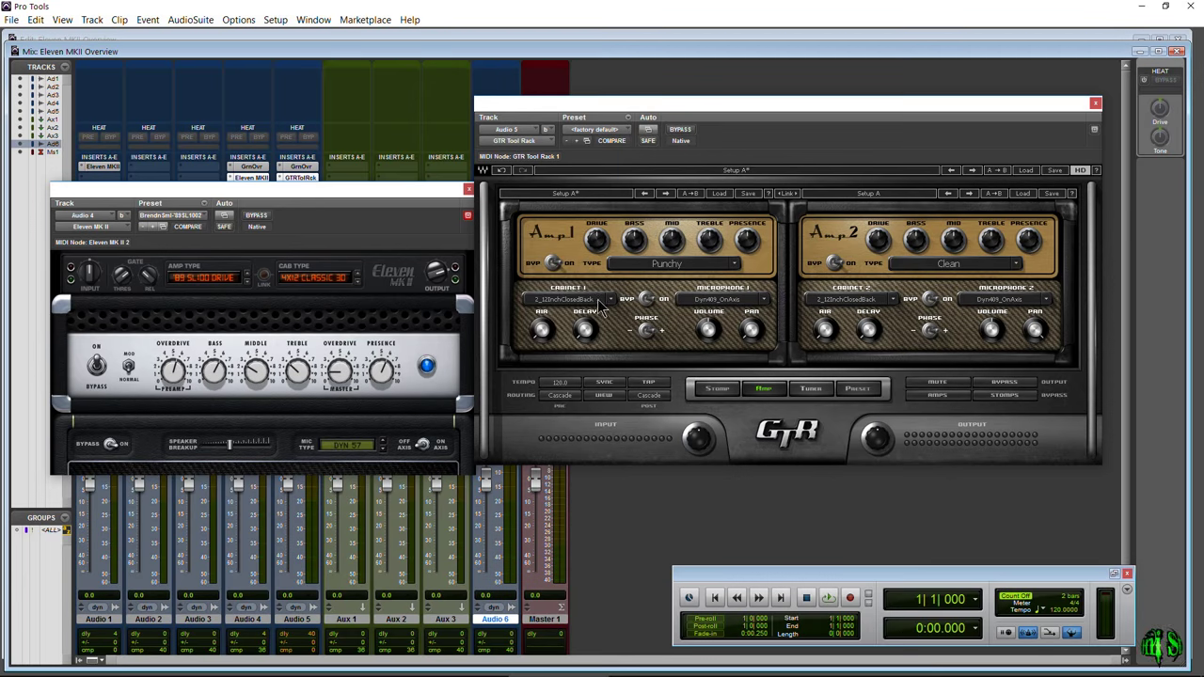
{"action": "left_click", "coordinate": [610, 299]}
{"action": "left_click", "coordinate": [724, 299]}
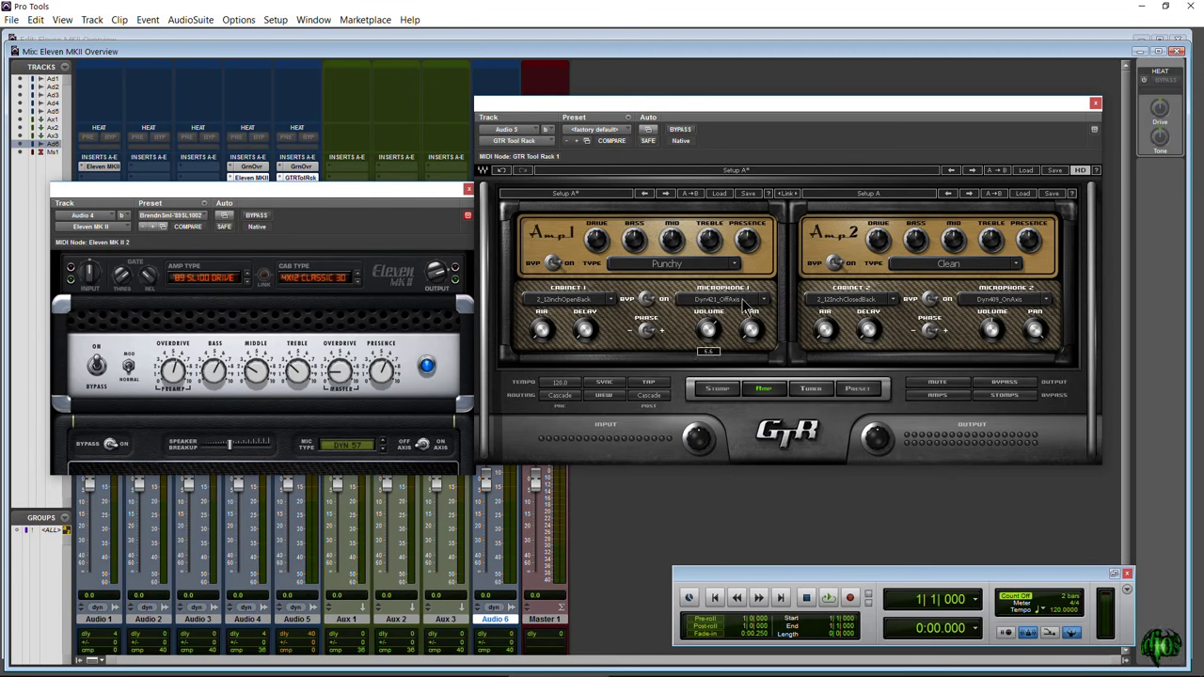
- Show the GTR tuner, load the SwampThing preset and display its stomp pedals
{"action": "left_click", "coordinate": [811, 390]}
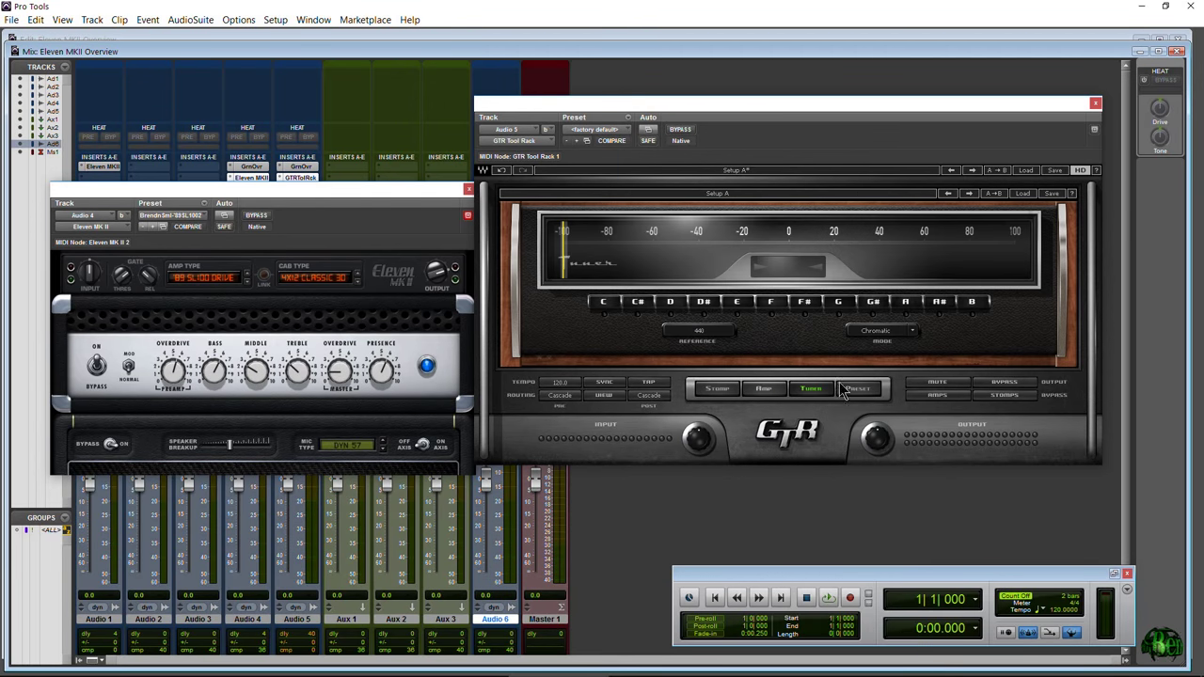
{"action": "left_click", "coordinate": [858, 389]}
{"action": "left_click", "coordinate": [852, 274]}
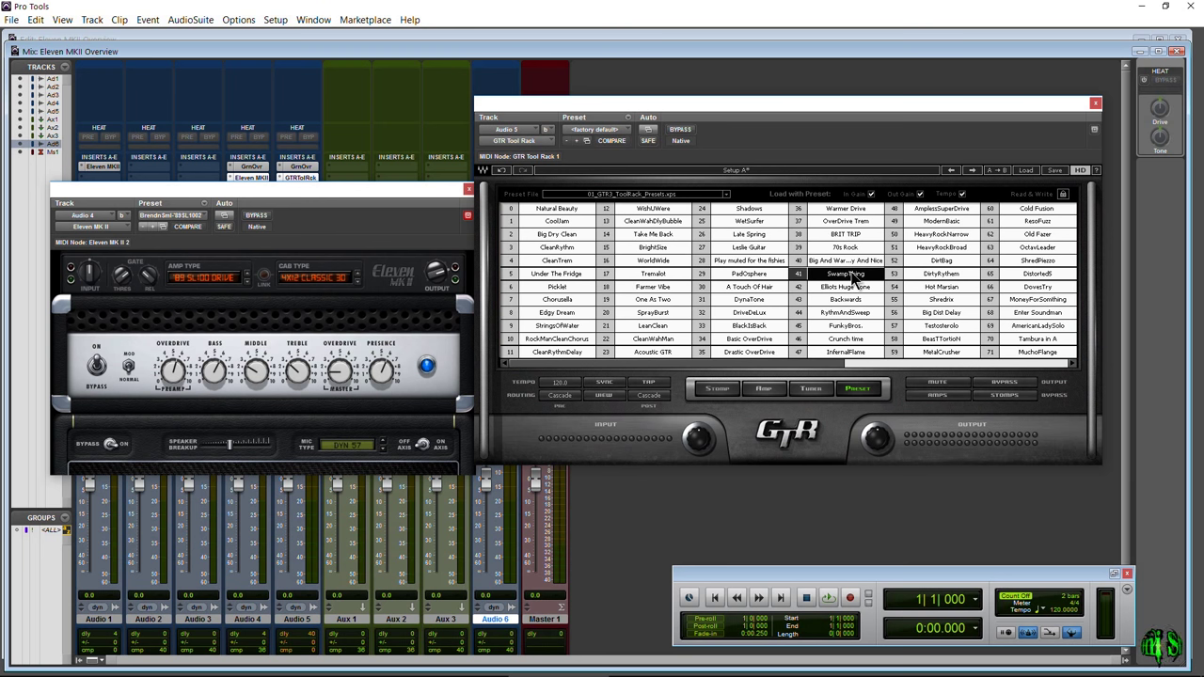
{"action": "left_click", "coordinate": [715, 389]}
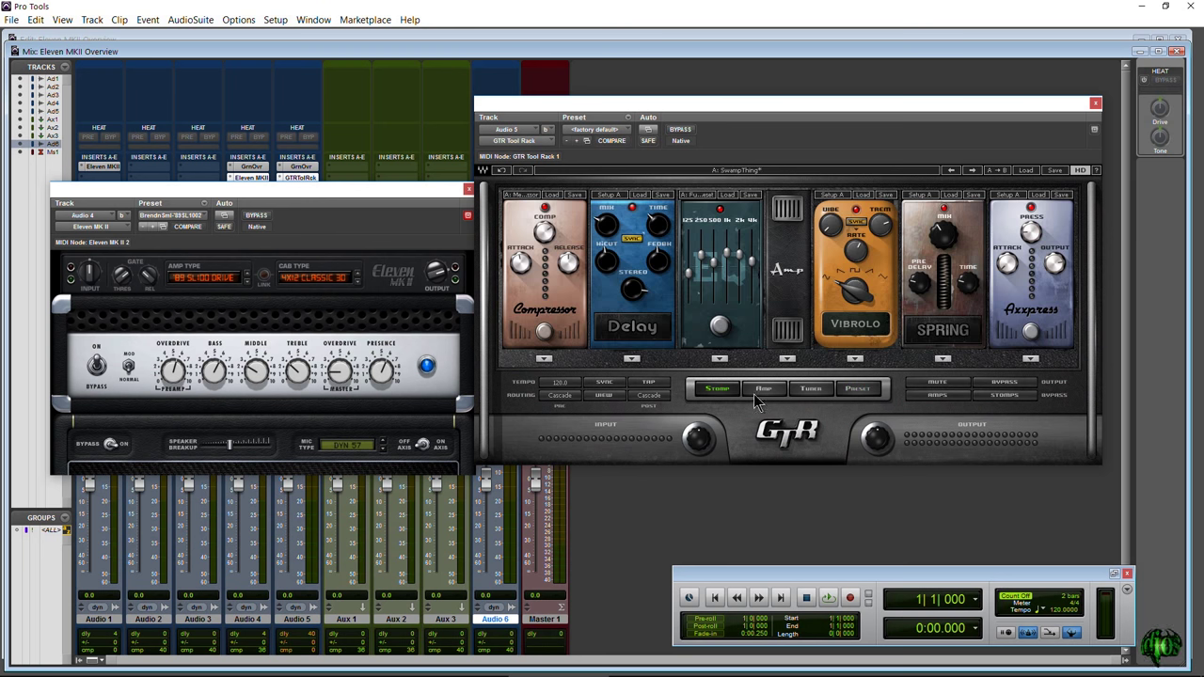
- Try the amp and cab block after FX 2 in the Eleven Rack chain and move it back behind the distortion pedal
{"action": "left_click_drag", "start_coordinate": [795, 291], "coordinate": [823, 299]}
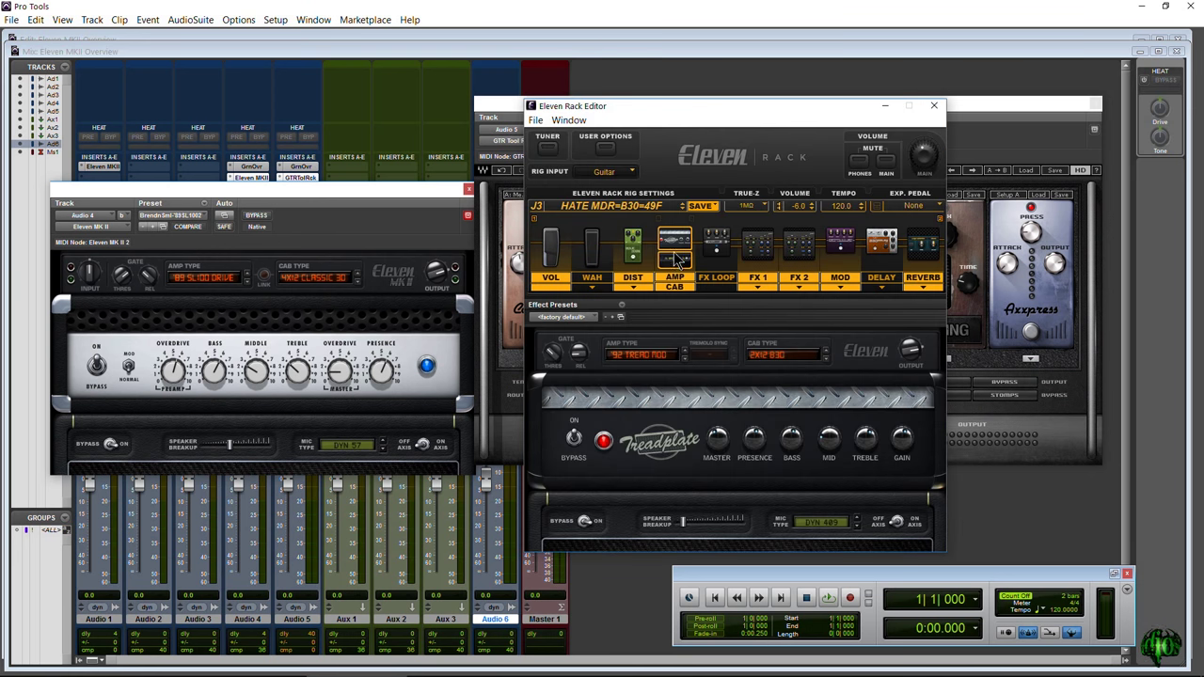
{"action": "left_click_drag", "start_coordinate": [746, 255], "coordinate": [769, 252]}
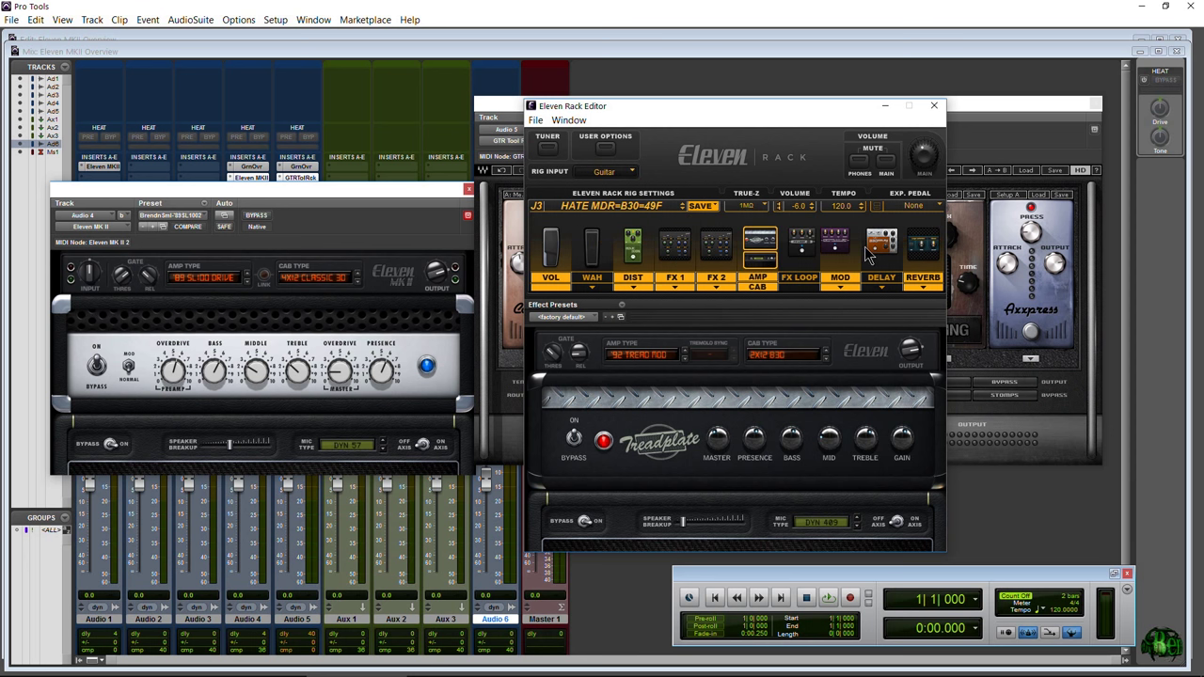
{"action": "left_click_drag", "start_coordinate": [761, 256], "coordinate": [684, 291]}
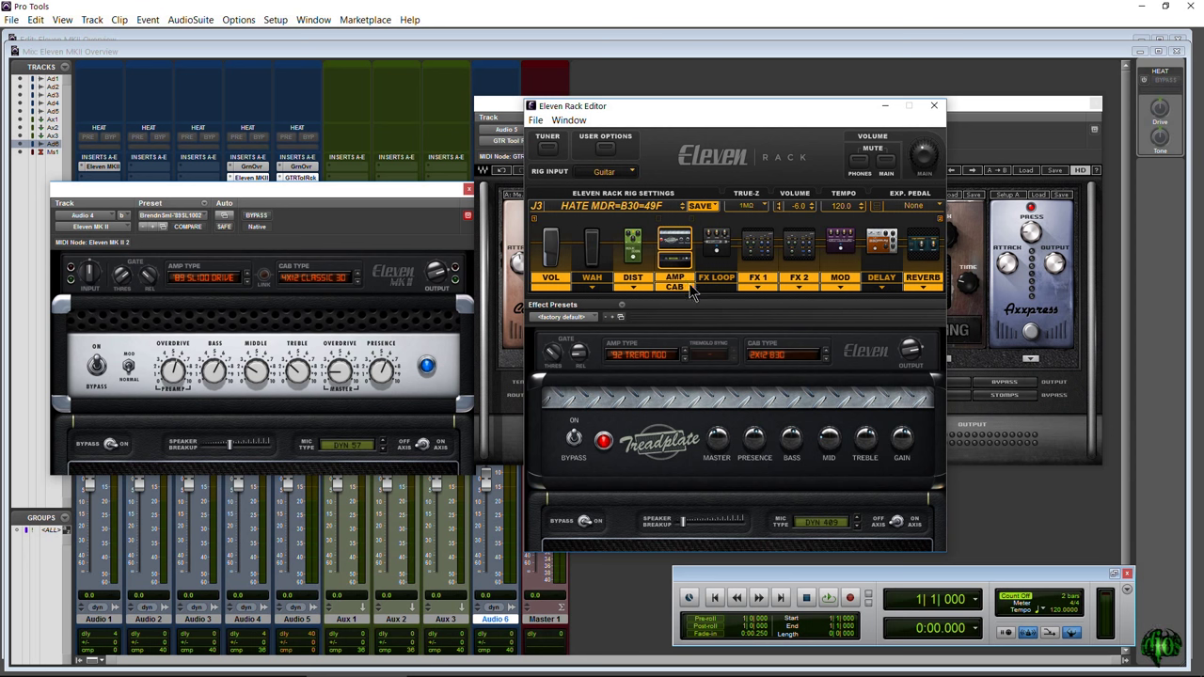
- Try toggling the cabinet bypass in Eleven MK II on Audio 4 and switch the cabinet back on
{"action": "mouse_move", "coordinate": [329, 197]}
{"action": "left_mouse_down"}
{"action": "mouse_move", "coordinate": [328, 169]}
{"action": "mouse_move", "coordinate": [313, 192]}
{"action": "left_mouse_up"}
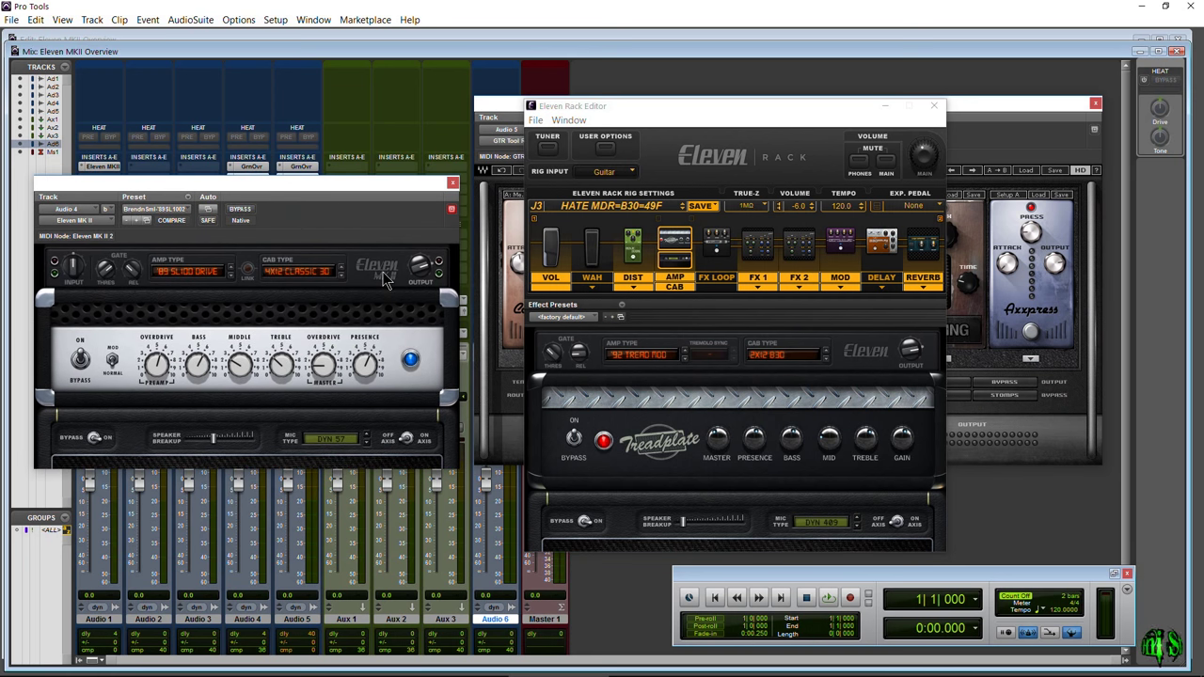
{"action": "left_click", "coordinate": [93, 439]}
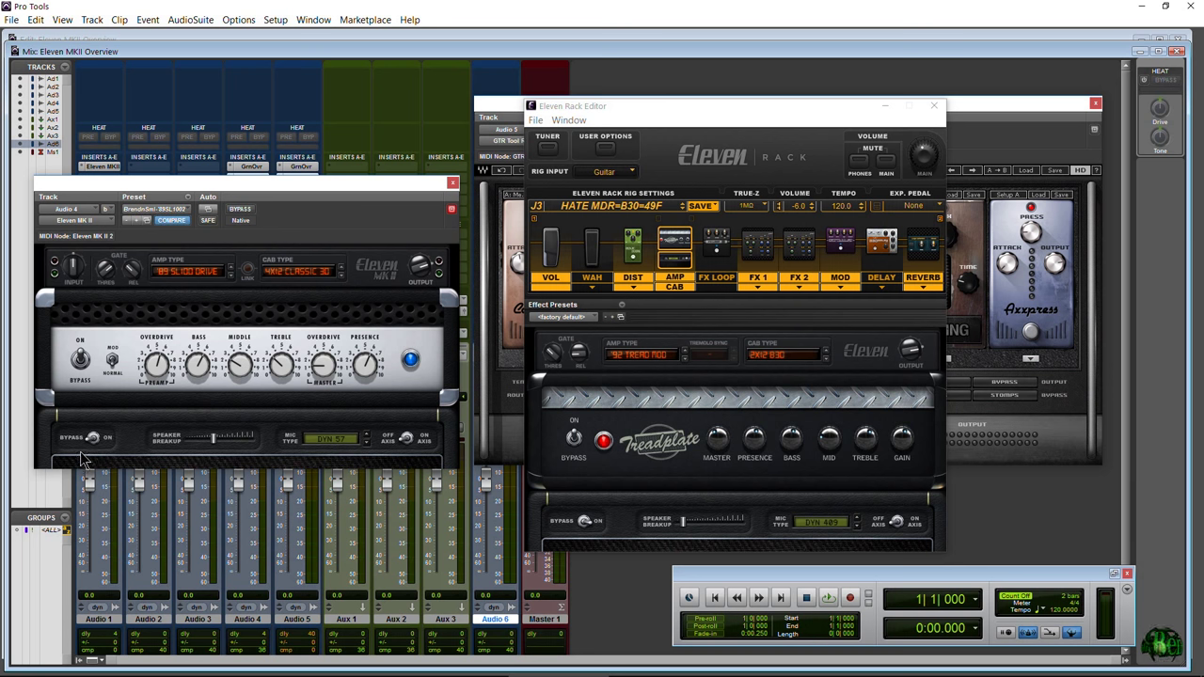
{"action": "left_click", "coordinate": [95, 439]}
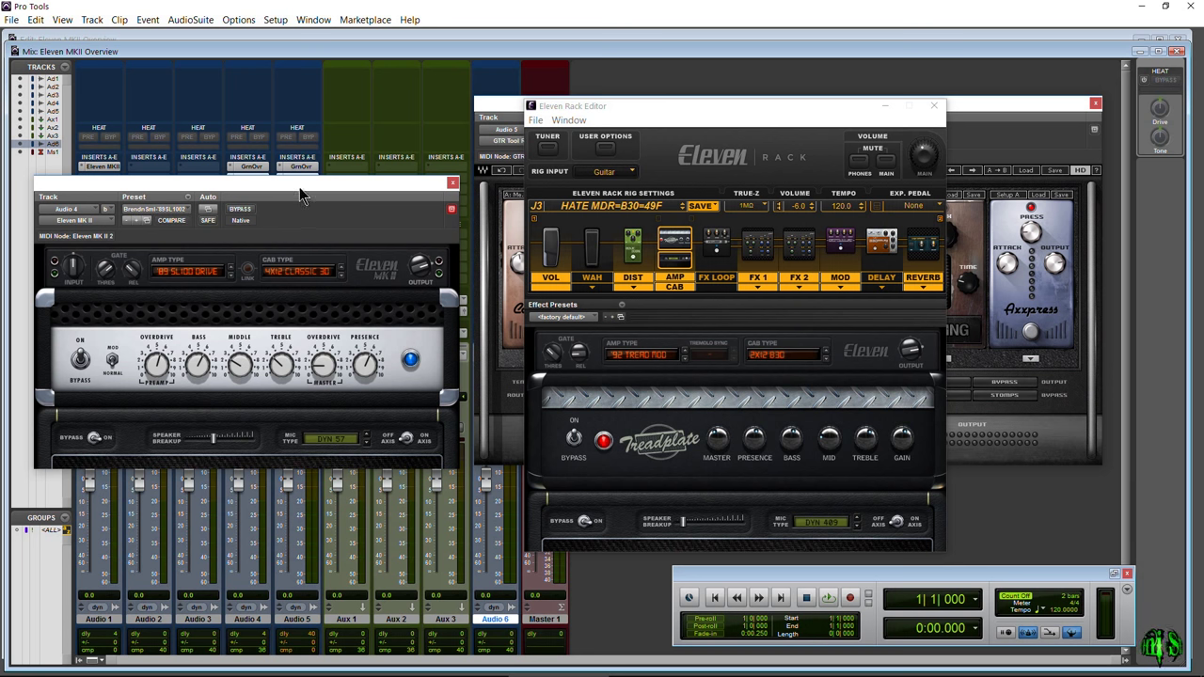
- Bring GTR Tool Rack in front of Eleven Rack Editor, show its amp section and return to its stomp pedals
{"action": "left_click_drag", "start_coordinate": [299, 189], "coordinate": [325, 206]}
{"action": "left_click_drag", "start_coordinate": [750, 105], "coordinate": [728, 90]}
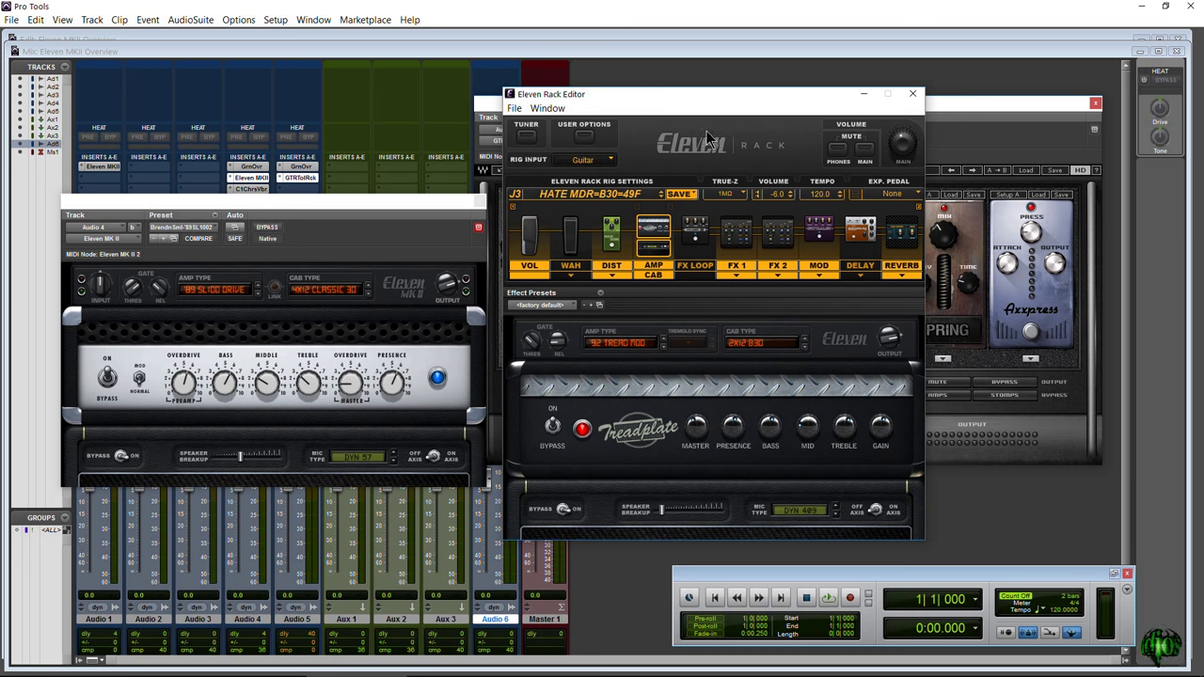
{"action": "left_click", "coordinate": [337, 211]}
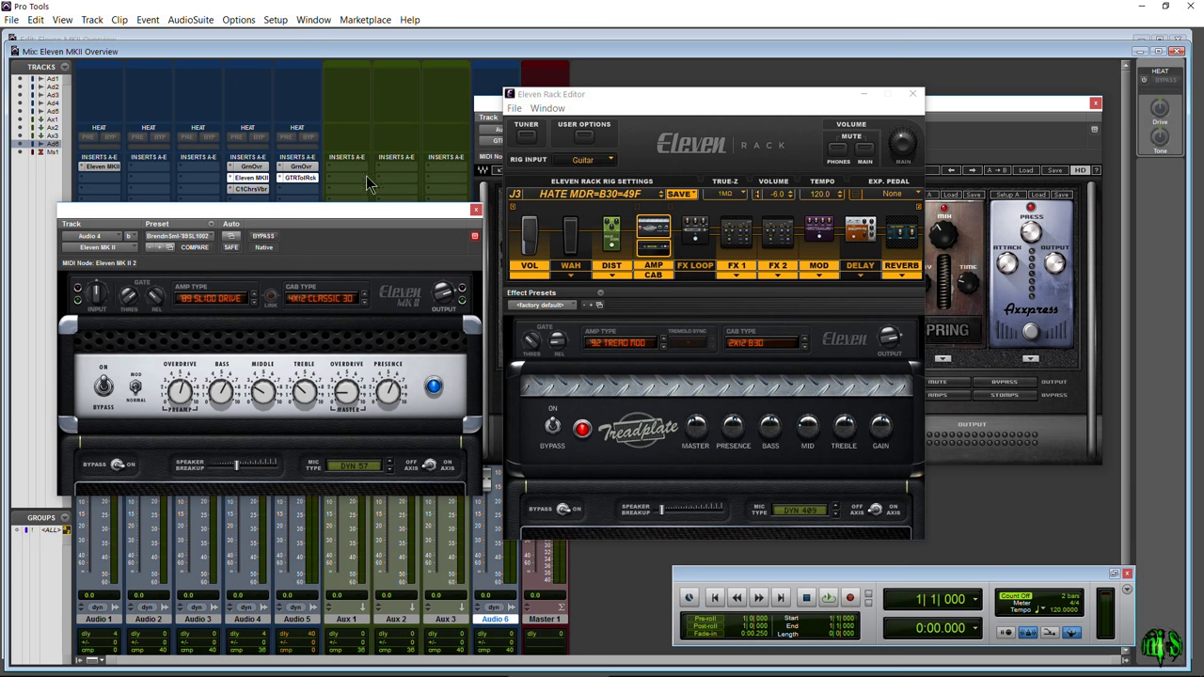
{"action": "left_click", "coordinate": [931, 143]}
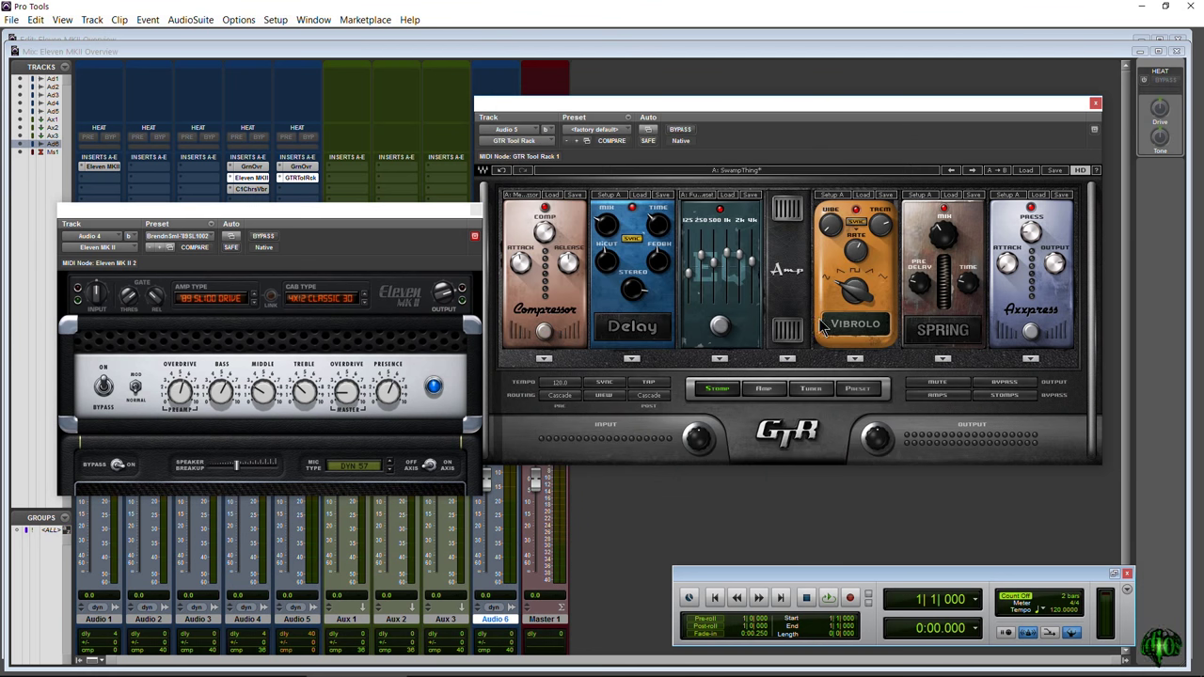
{"action": "left_click", "coordinate": [767, 389]}
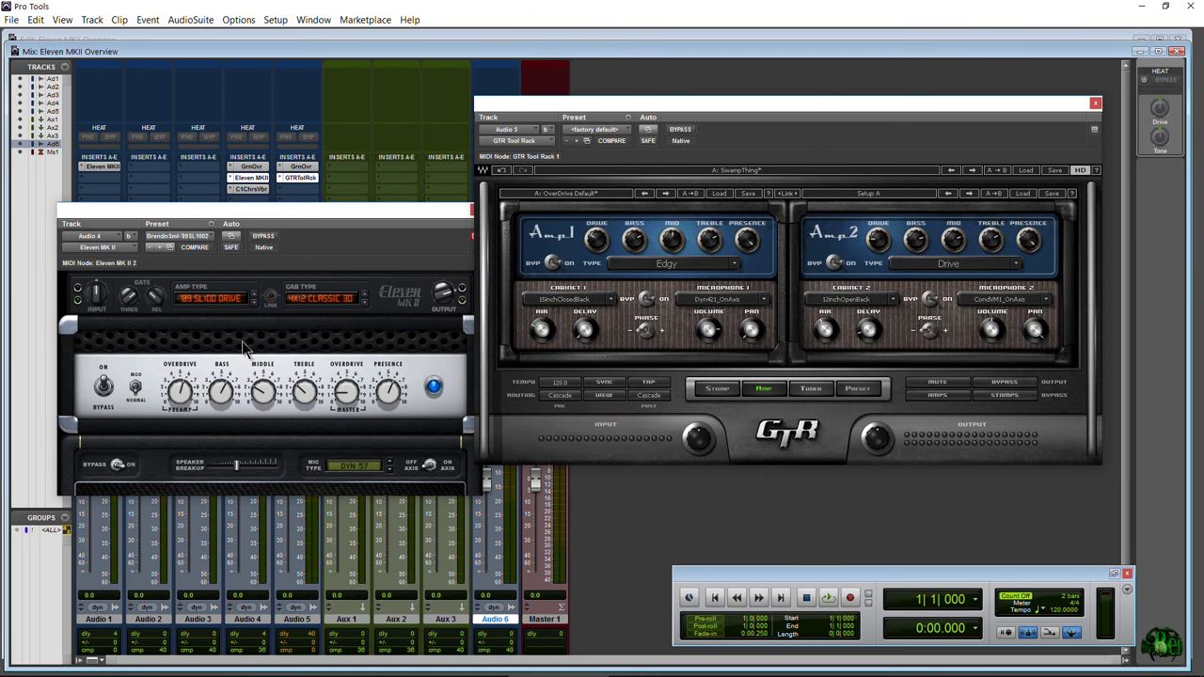
{"action": "left_click", "coordinate": [724, 390]}
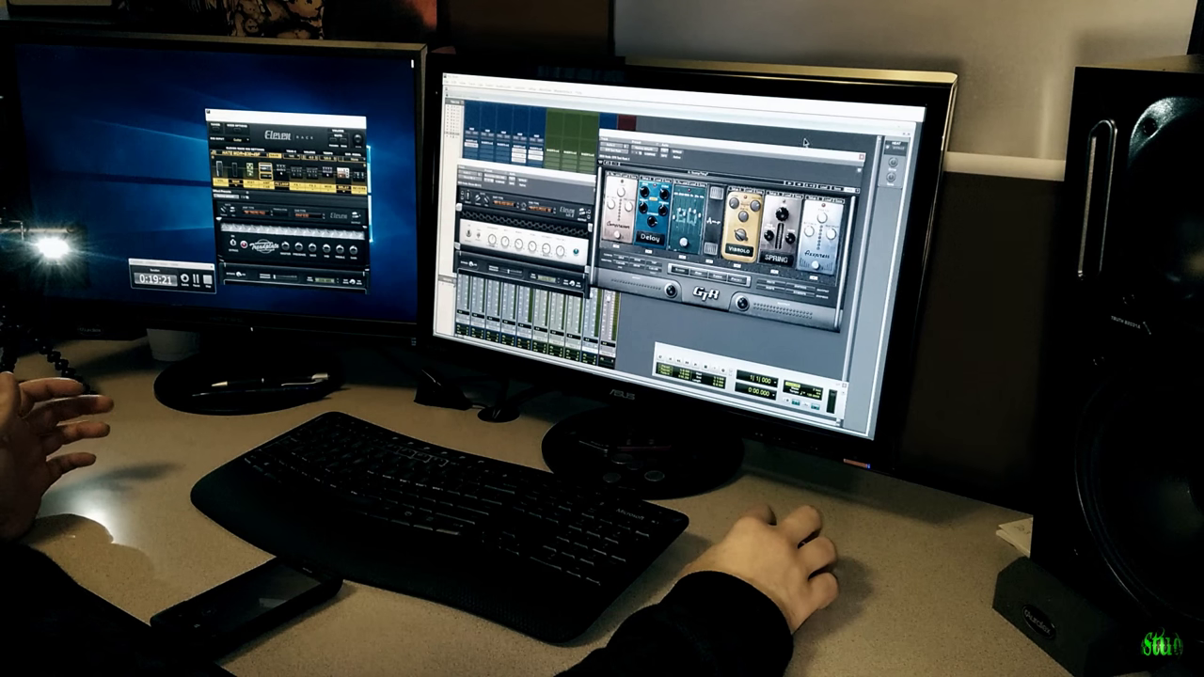
- Close the GTR Tool Rack window and arrange Eleven Rack Editor and Audio 4's Eleven MK II side by side for comparison
{"action": "left_click", "coordinate": [858, 143]}
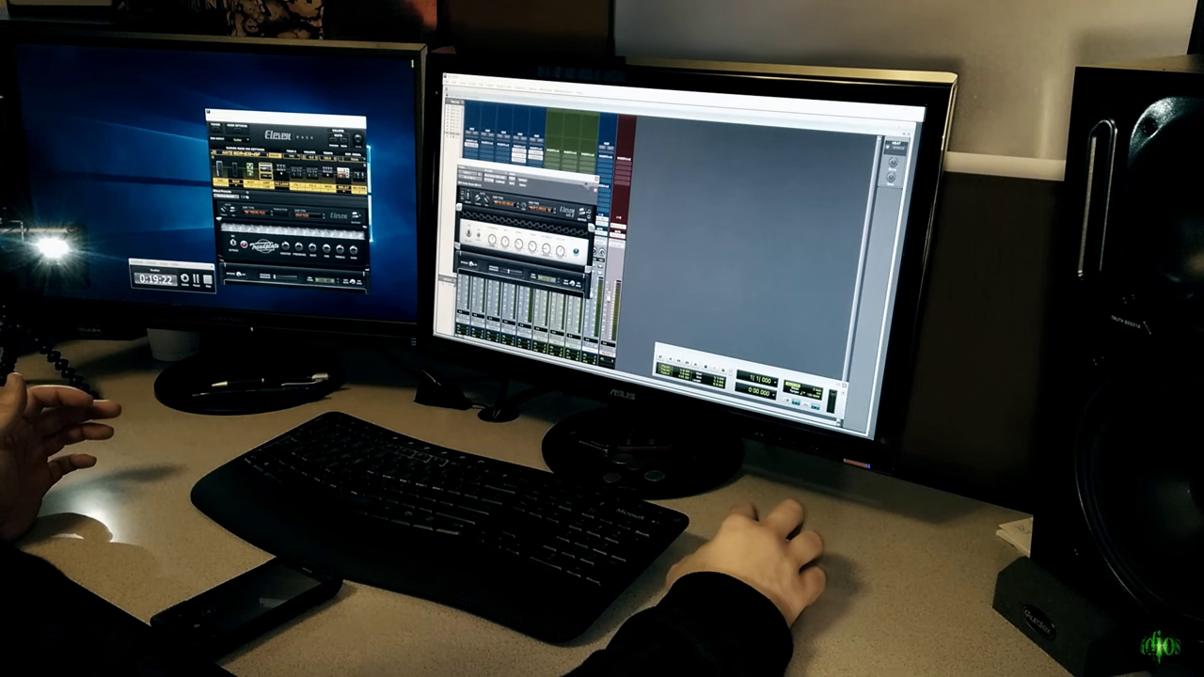
{"action": "left_click_drag", "start_coordinate": [587, 182], "coordinate": [757, 216]}
{"action": "left_click_drag", "start_coordinate": [282, 118], "coordinate": [570, 141]}
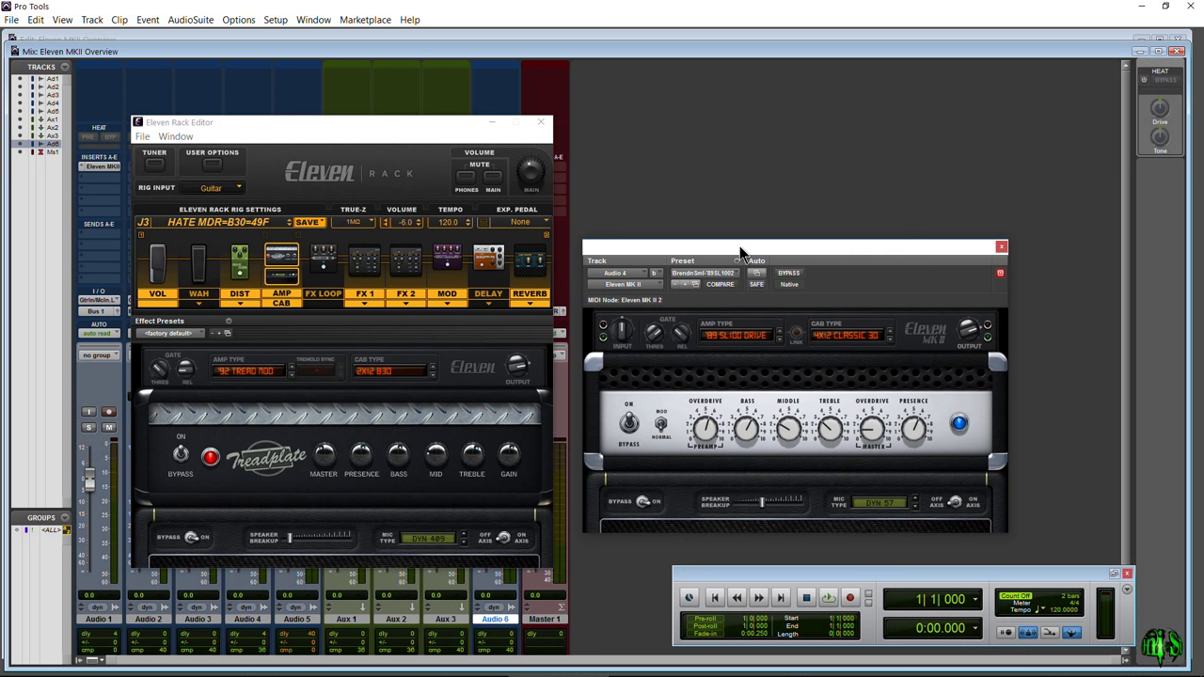
{"action": "left_click_drag", "start_coordinate": [741, 252], "coordinate": [745, 186]}
{"action": "left_click_drag", "start_coordinate": [276, 124], "coordinate": [349, 155]}
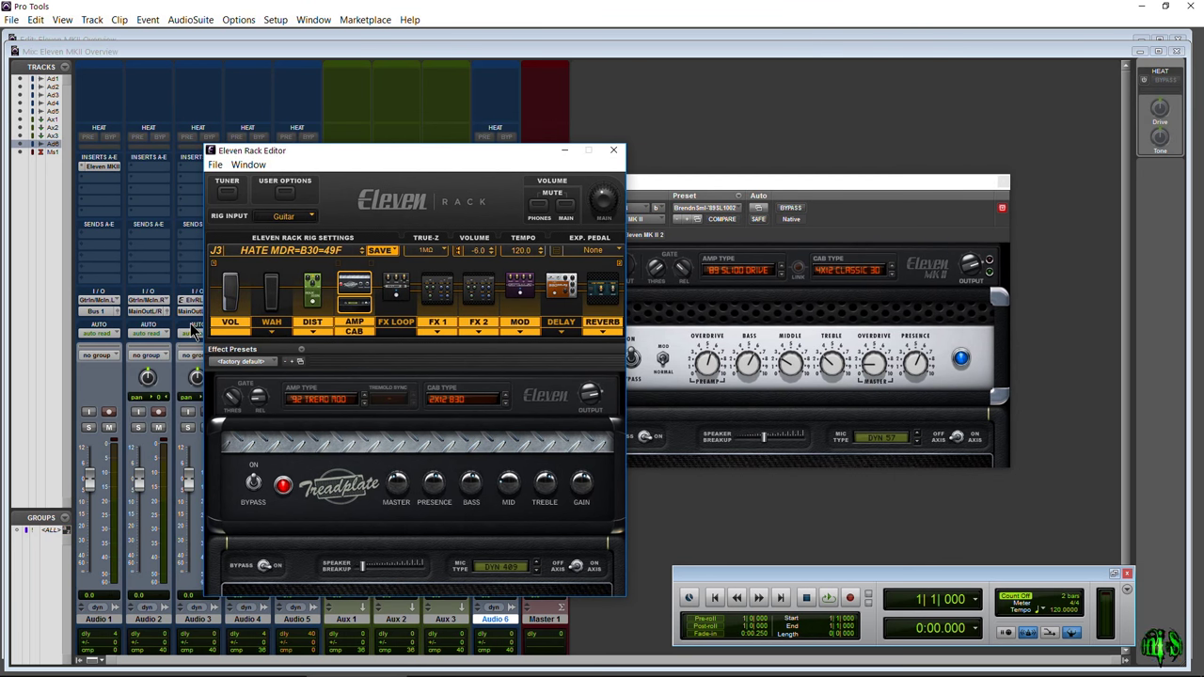
{"action": "left_click_drag", "start_coordinate": [438, 153], "coordinate": [330, 157]}
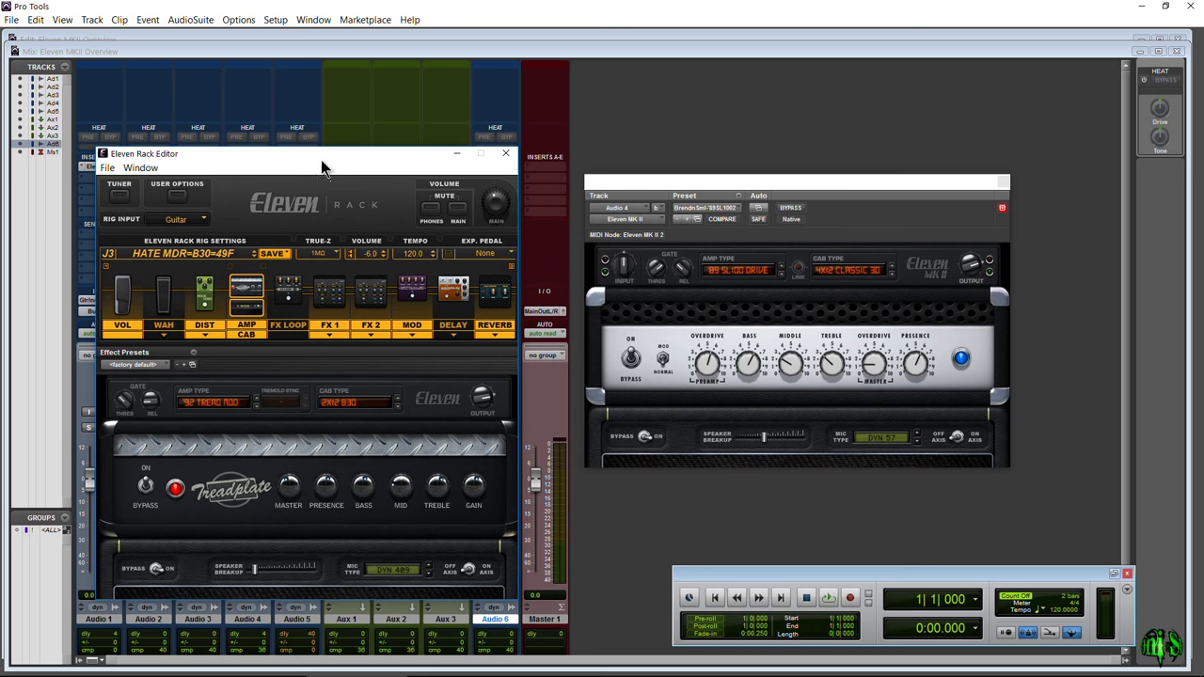
{"action": "left_click_drag", "start_coordinate": [322, 160], "coordinate": [503, 161]}
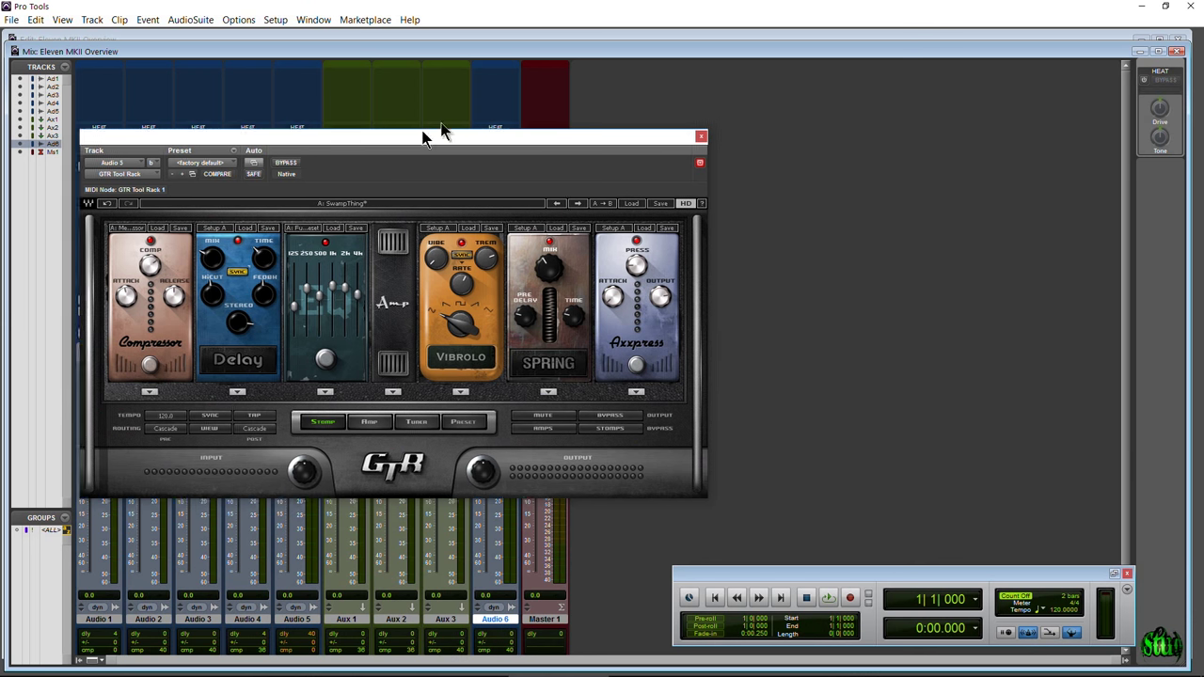
- Close the GTR Tool Rack window and remove both GTR Tool Rack and the GrnOvr plug-in from Audio 5's inserts
{"action": "left_click_drag", "start_coordinate": [443, 129], "coordinate": [588, 130]}
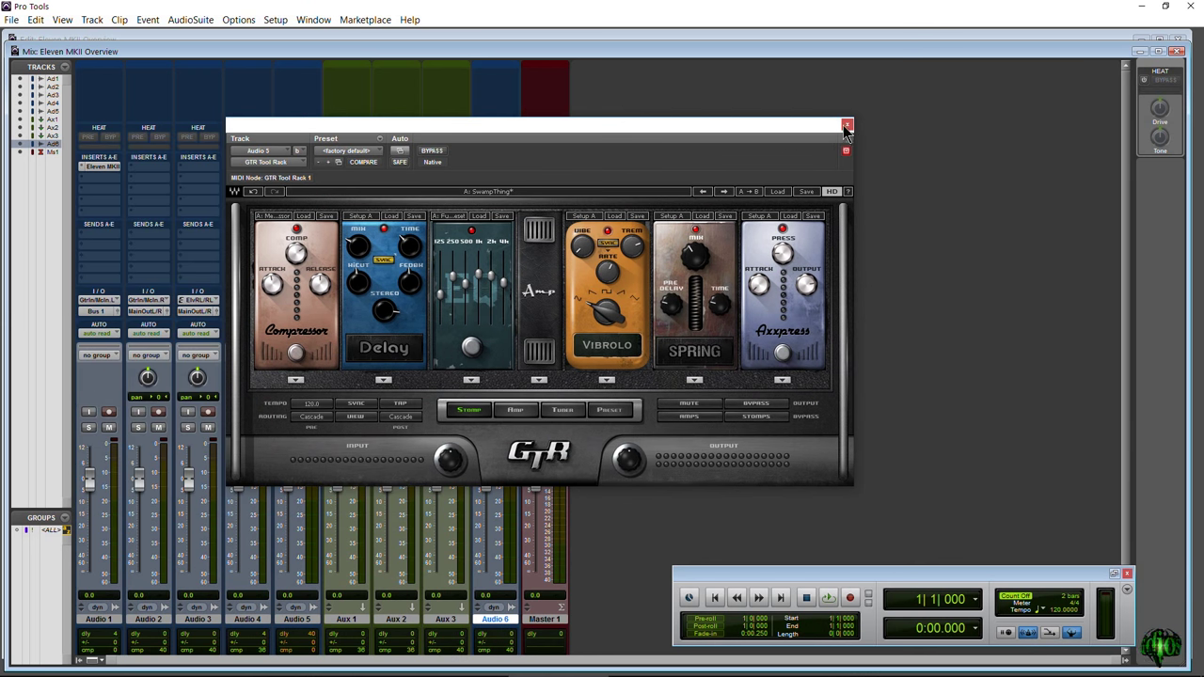
{"action": "left_click", "coordinate": [847, 124]}
{"action": "left_click", "coordinate": [284, 178]}
{"action": "left_click", "coordinate": [303, 172]}
{"action": "left_click", "coordinate": [286, 178]}
{"action": "left_click", "coordinate": [287, 179]}
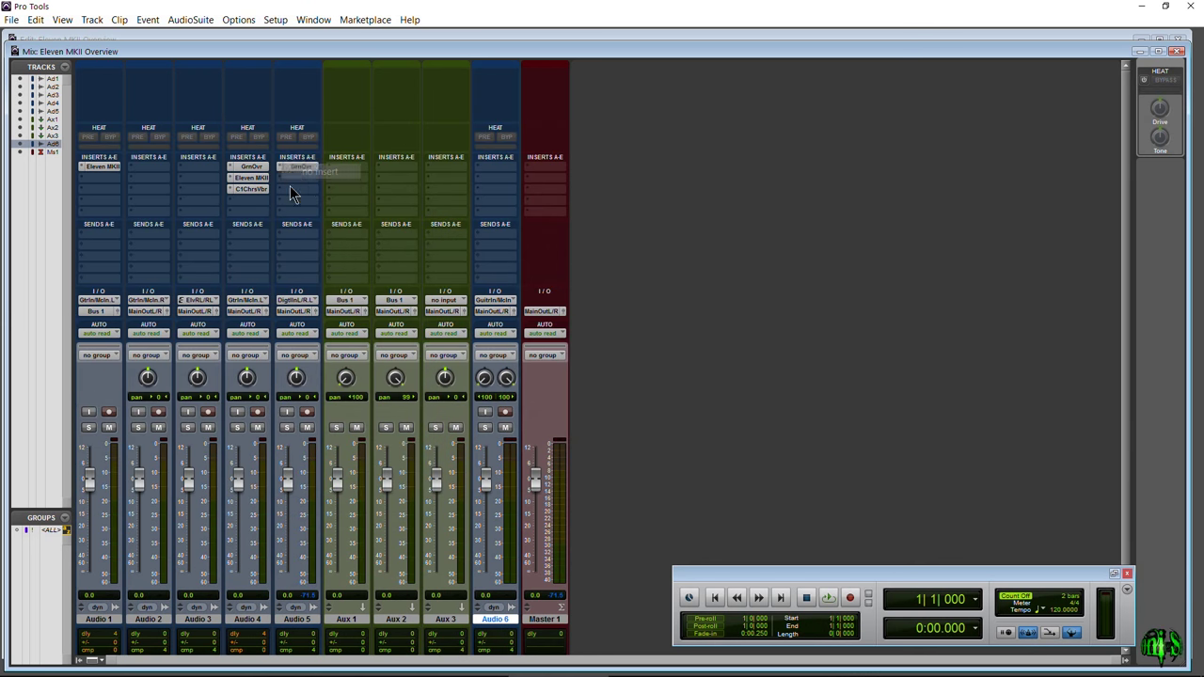
- Insert the Waves GTR Amp (mono) plug-in in Audio 5's first insert slot and move its window clear of the mixer strips
{"action": "left_click", "coordinate": [306, 175]}
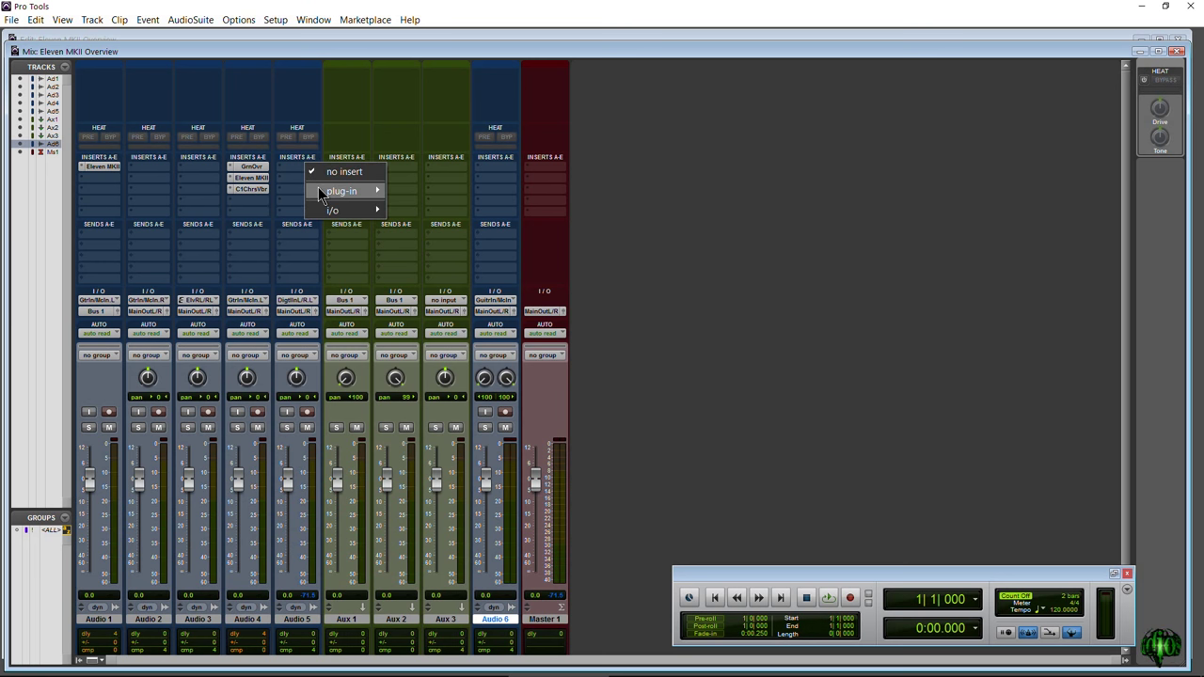
{"action": "mouse_move", "coordinate": [341, 192]}
{"action": "mouse_move", "coordinate": [483, 634]}
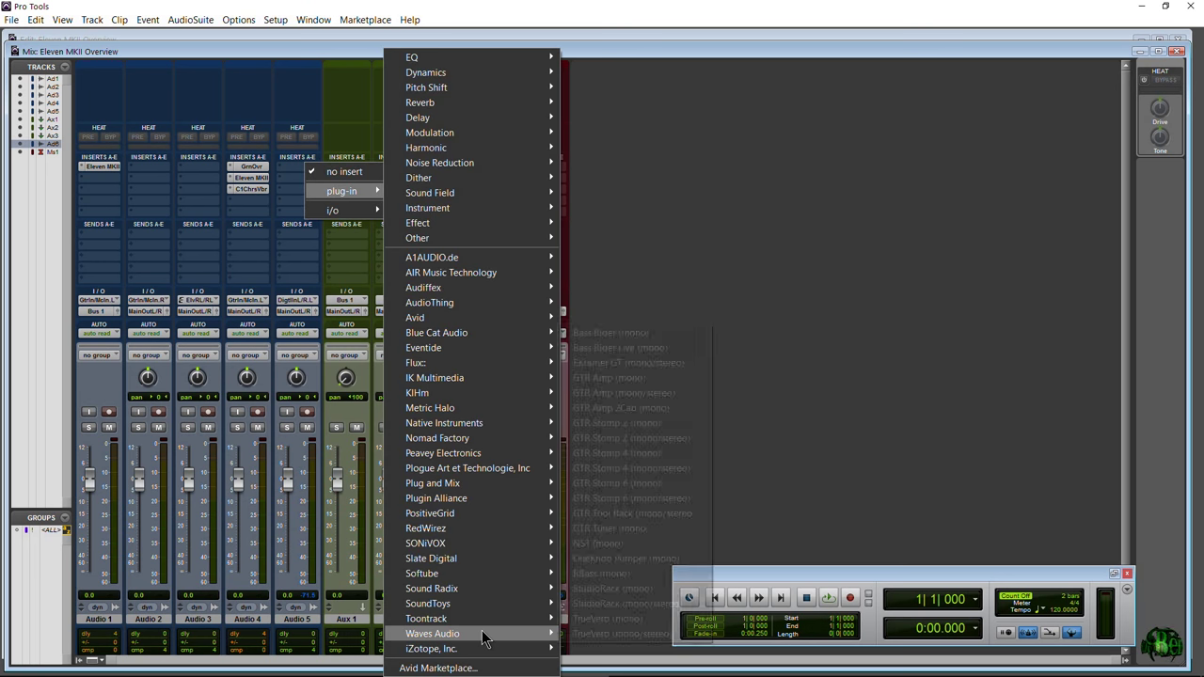
{"action": "left_click", "coordinate": [619, 377]}
{"action": "left_click_drag", "start_coordinate": [491, 126], "coordinate": [682, 129]}
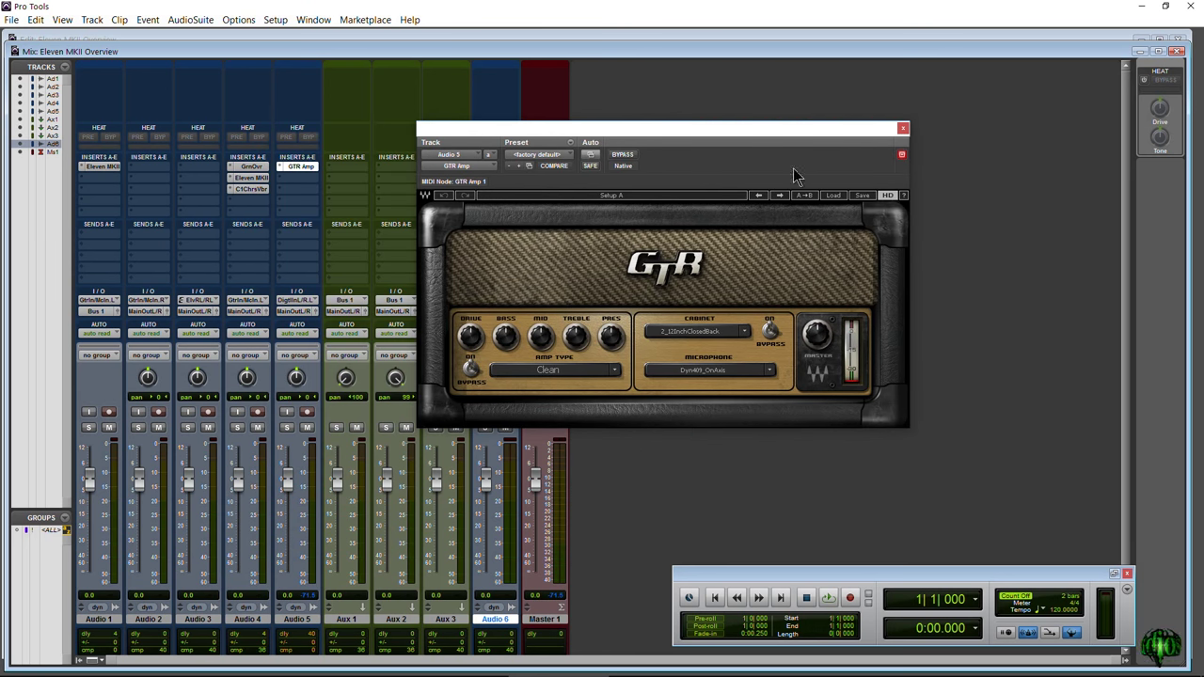
- Open Audio 1's Eleven MK II and place its window beside GTR Amp, leaving Audio 5's inserts accessible
{"action": "left_click", "coordinate": [109, 168]}
{"action": "left_click_drag", "start_coordinate": [626, 135], "coordinate": [310, 228]}
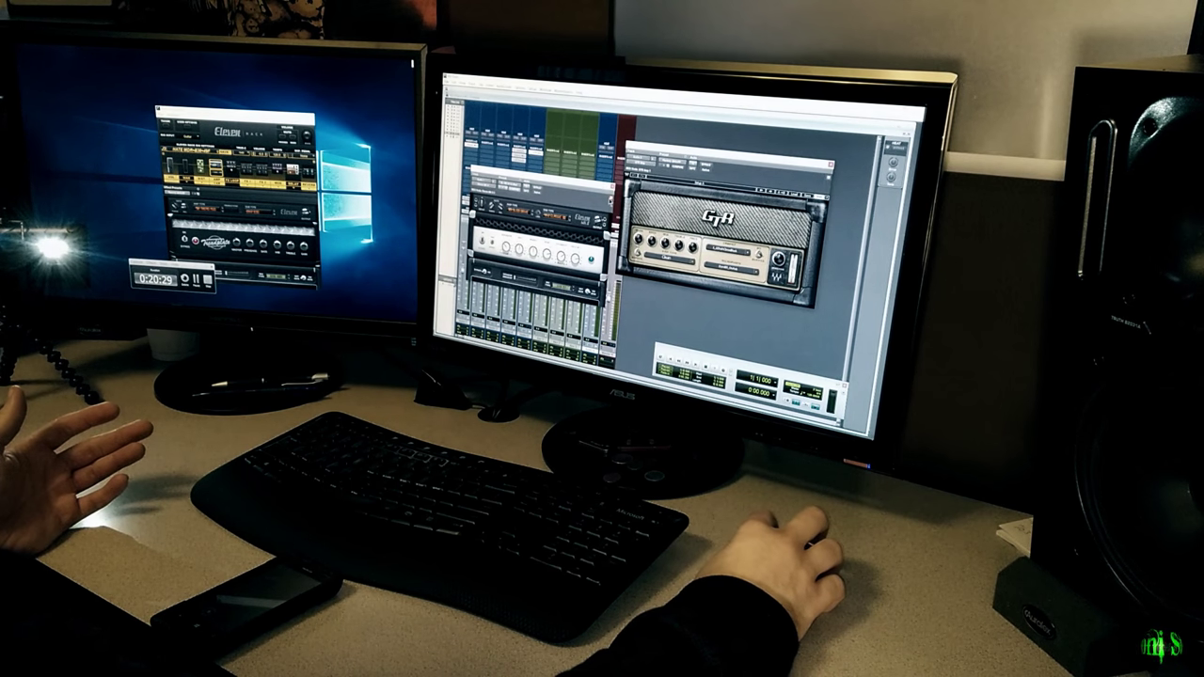
{"action": "left_click", "coordinate": [573, 223]}
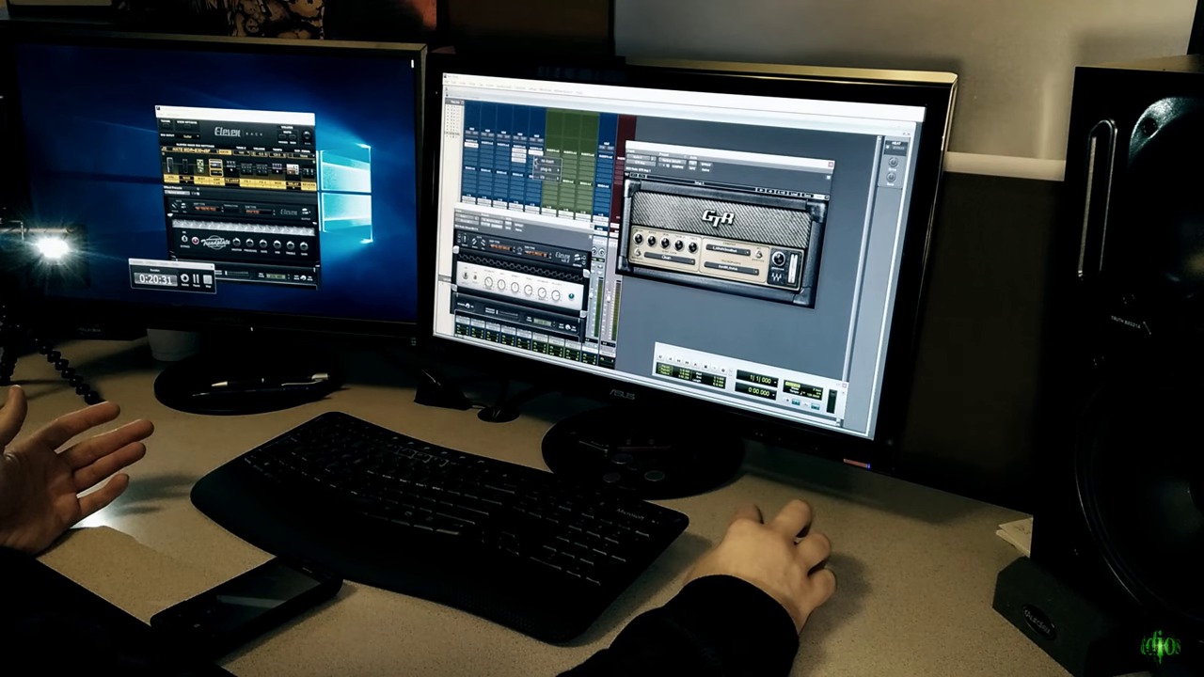
- Insert GTR Tool Rack (mono/stereo) in Audio 5's second insert slot and add a Reverb pedal to its third stomp slot
{"action": "left_click", "coordinate": [544, 165]}
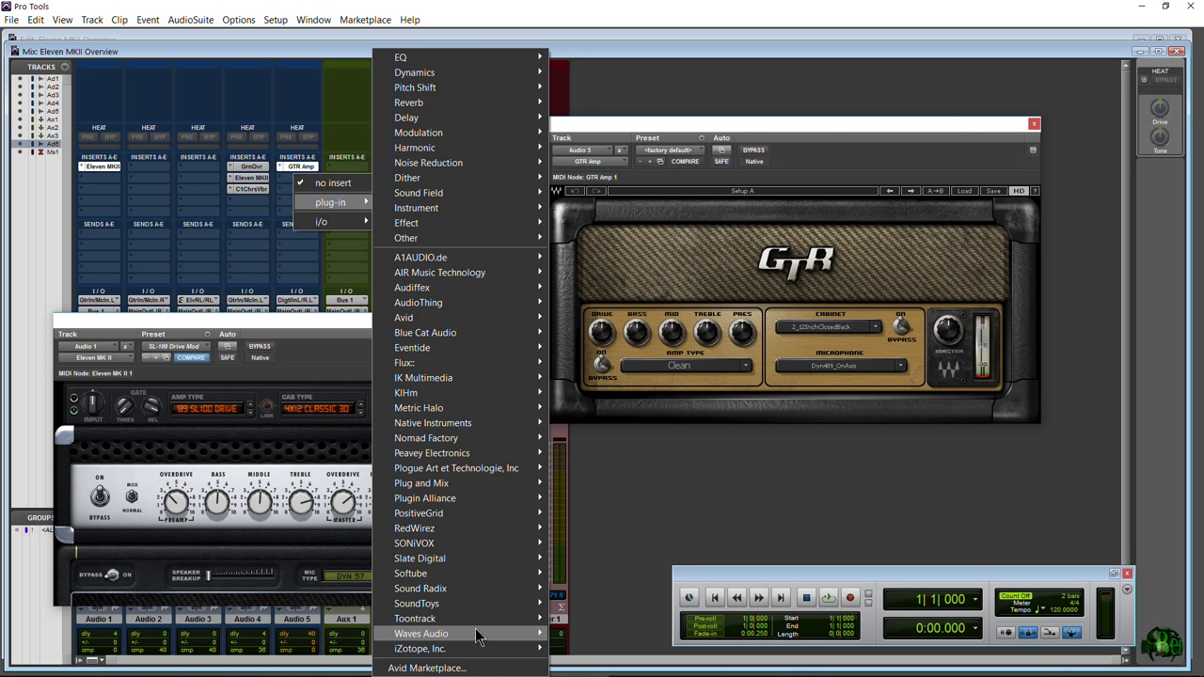
{"action": "mouse_move", "coordinate": [478, 634]}
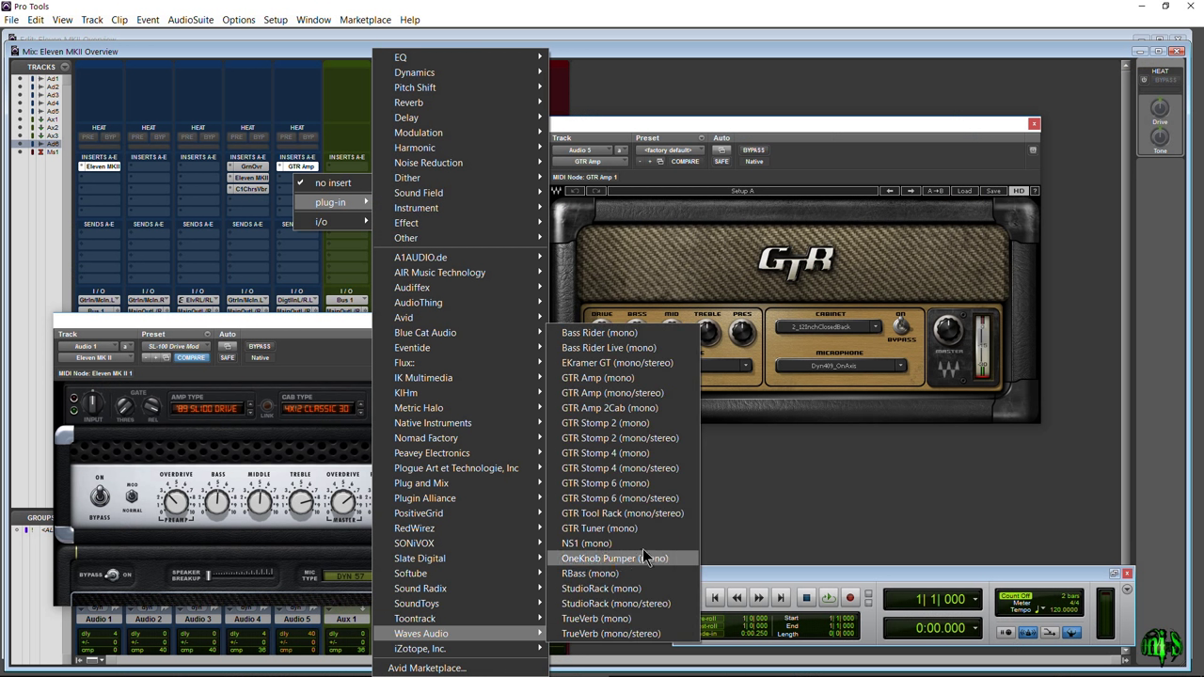
{"action": "left_click", "coordinate": [633, 520]}
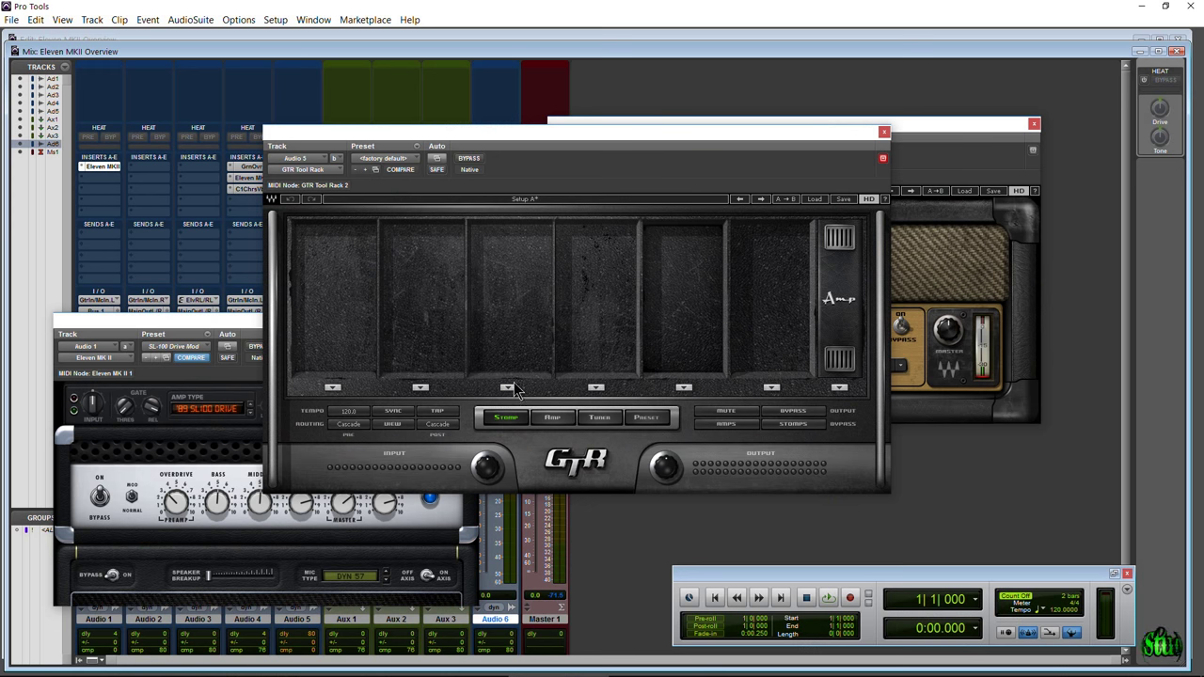
{"action": "left_click", "coordinate": [508, 387]}
{"action": "left_click", "coordinate": [546, 317]}
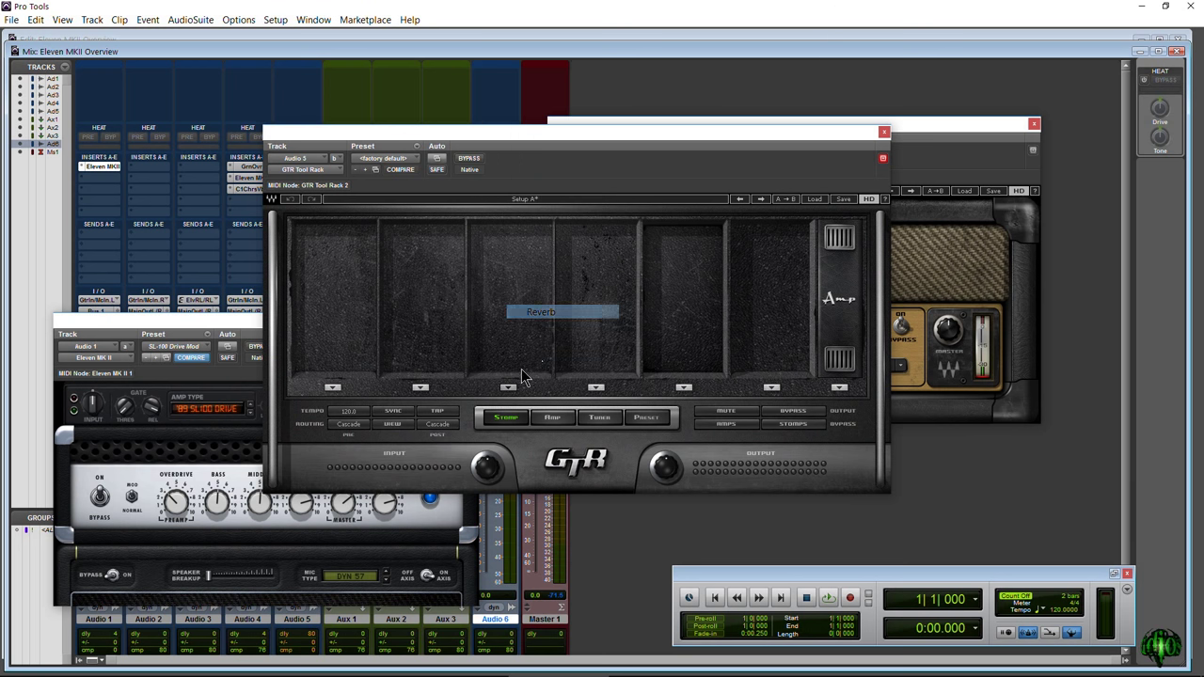
- Examine the amp, tuner and preset pages of the new GTR Tool Rack and return to its stomp page
{"action": "left_click", "coordinate": [555, 420]}
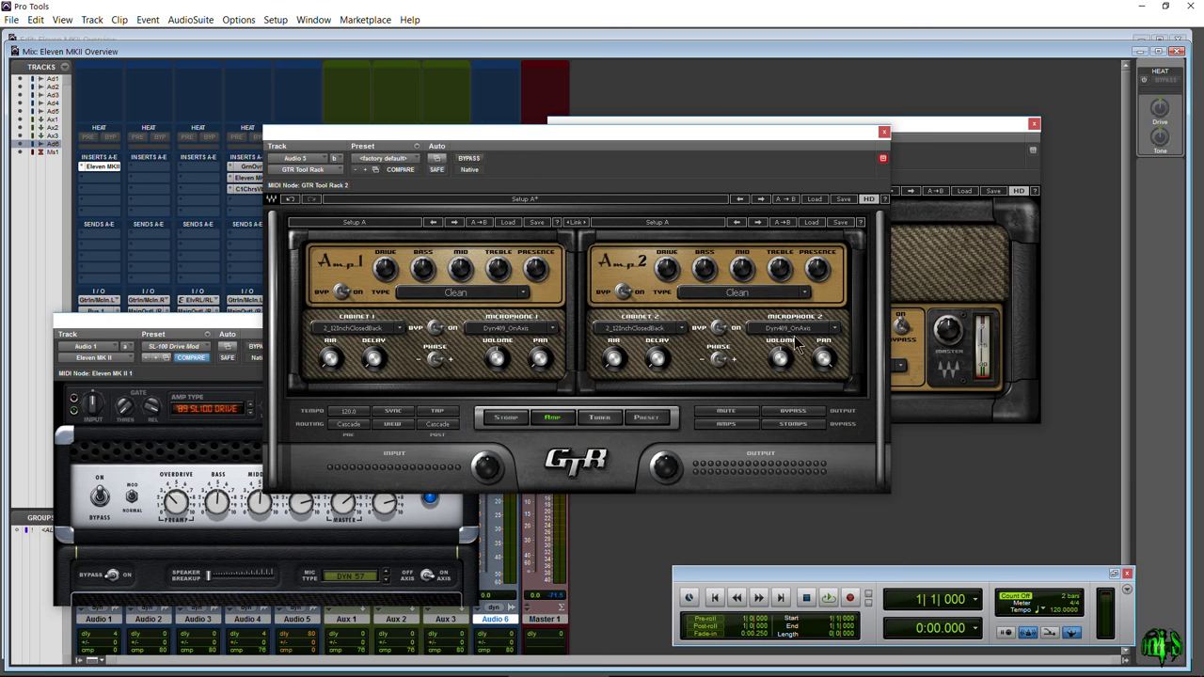
{"action": "left_click", "coordinate": [608, 420]}
{"action": "left_click", "coordinate": [646, 420]}
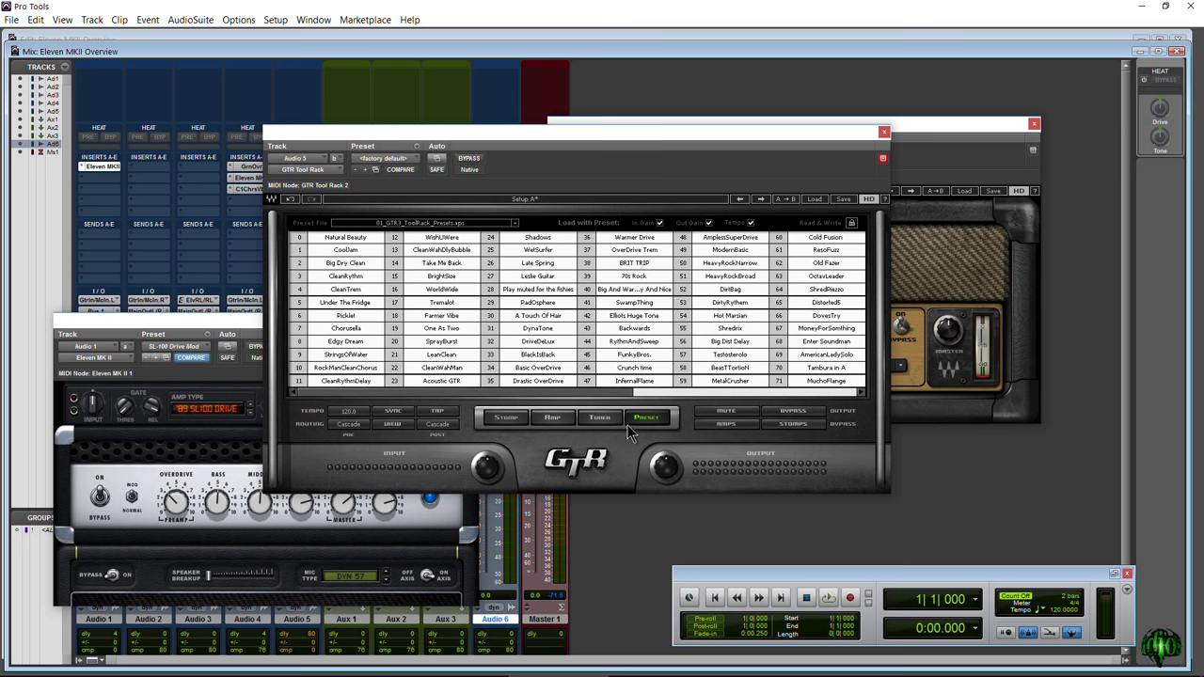
{"action": "left_click", "coordinate": [495, 421]}
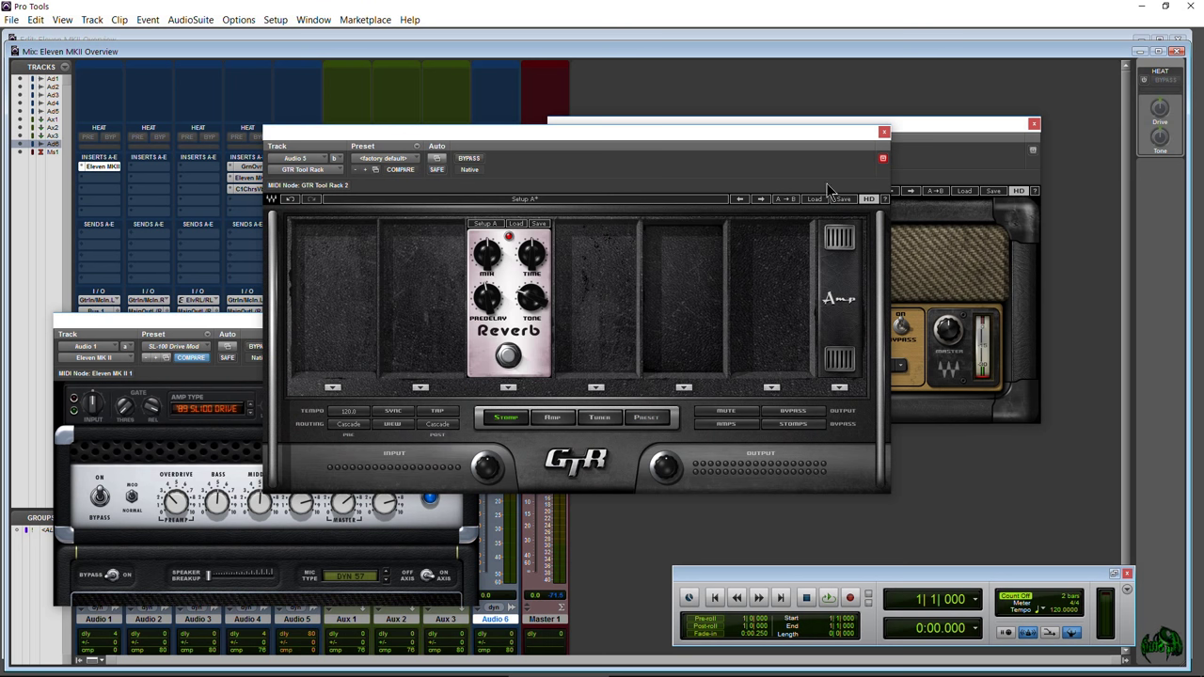
- Close the GTR Tool Rack window and insert GTR Stomp 2 (stereo) in the third insert slot of Audio 5
{"action": "left_click", "coordinate": [884, 132]}
{"action": "left_click", "coordinate": [293, 188]}
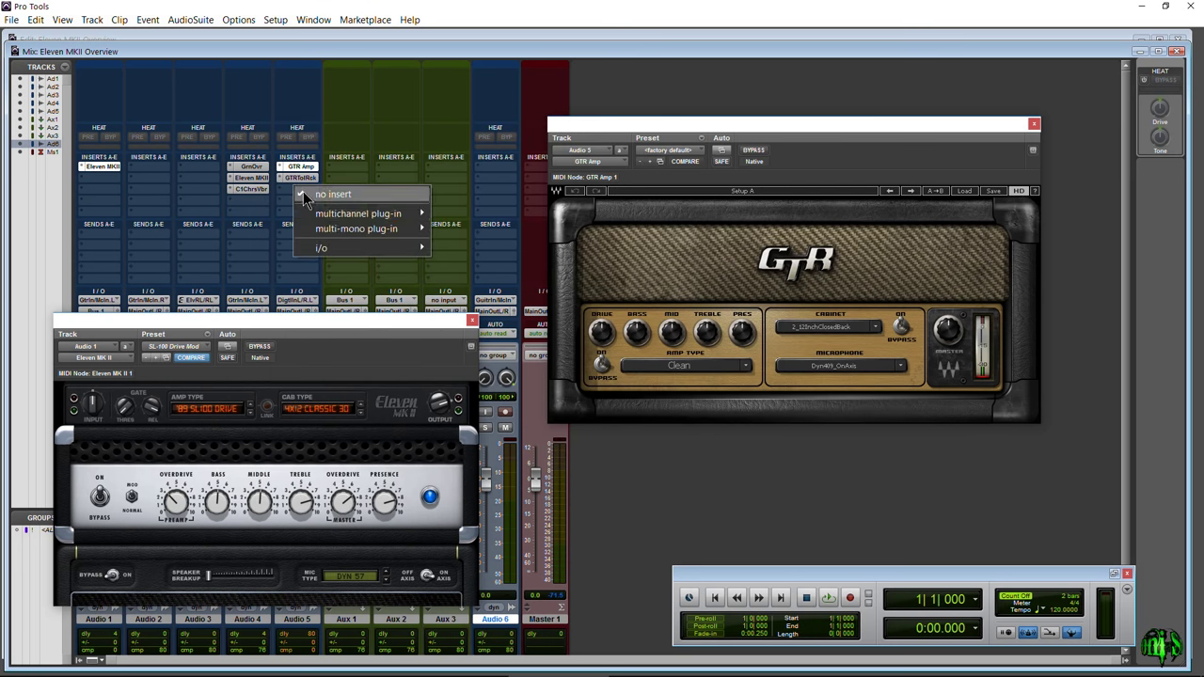
{"action": "mouse_move", "coordinate": [357, 213]}
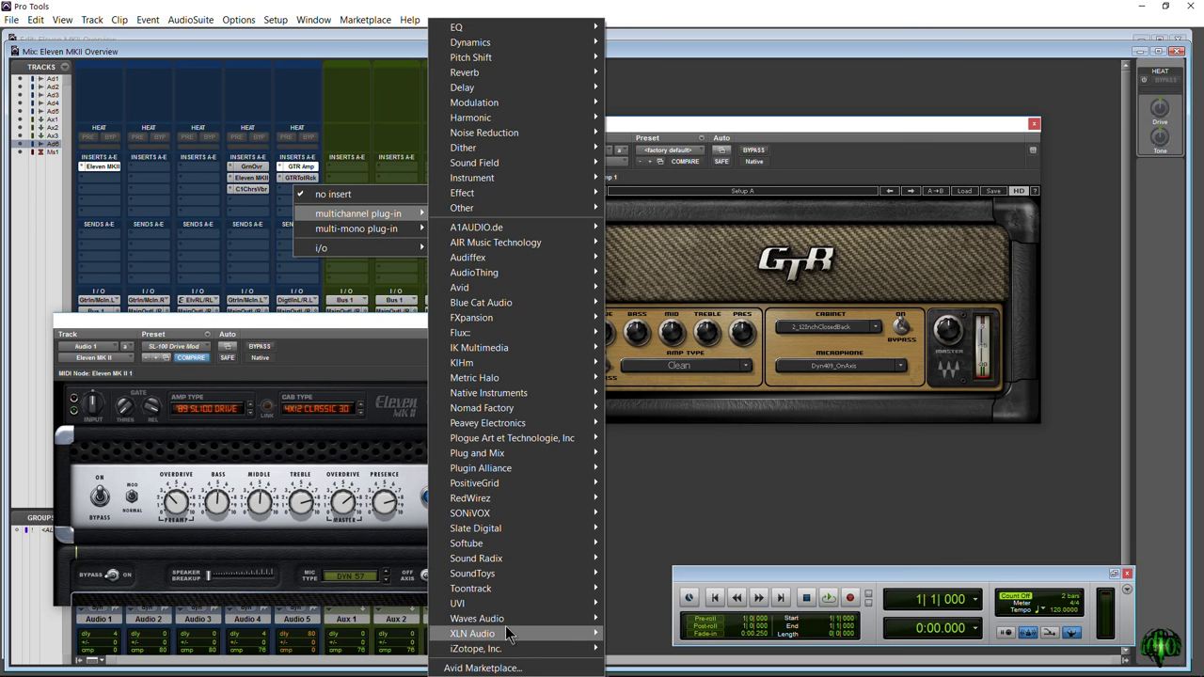
{"action": "mouse_move", "coordinate": [511, 621]}
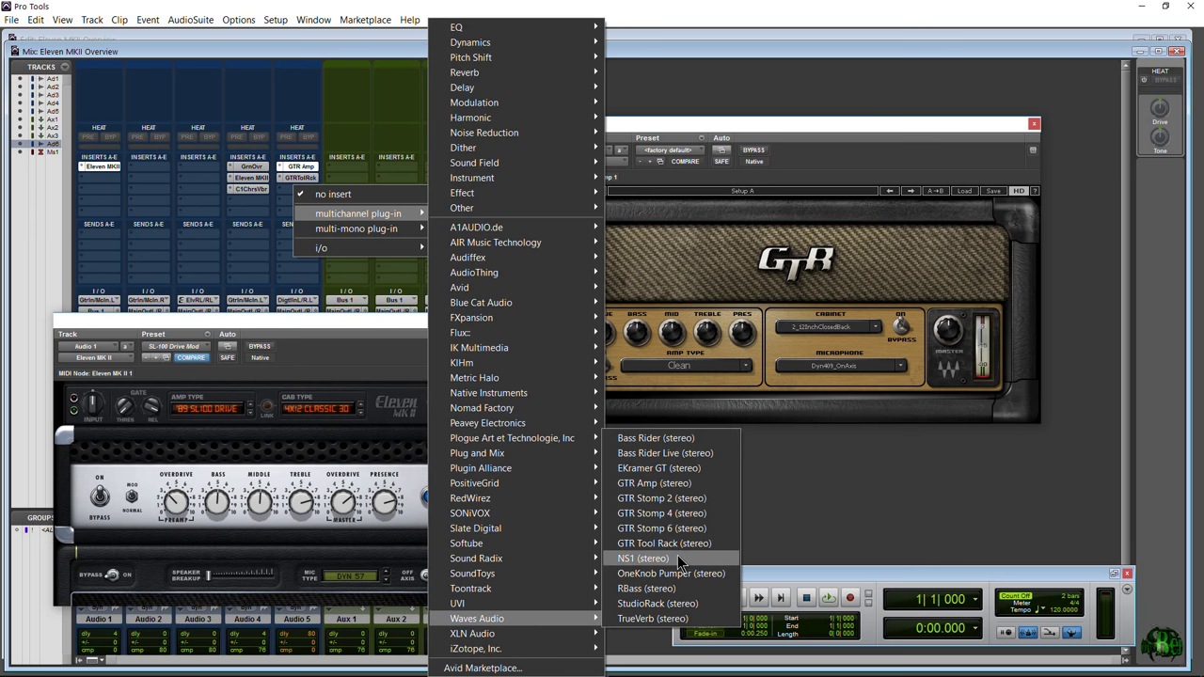
{"action": "left_click", "coordinate": [683, 508]}
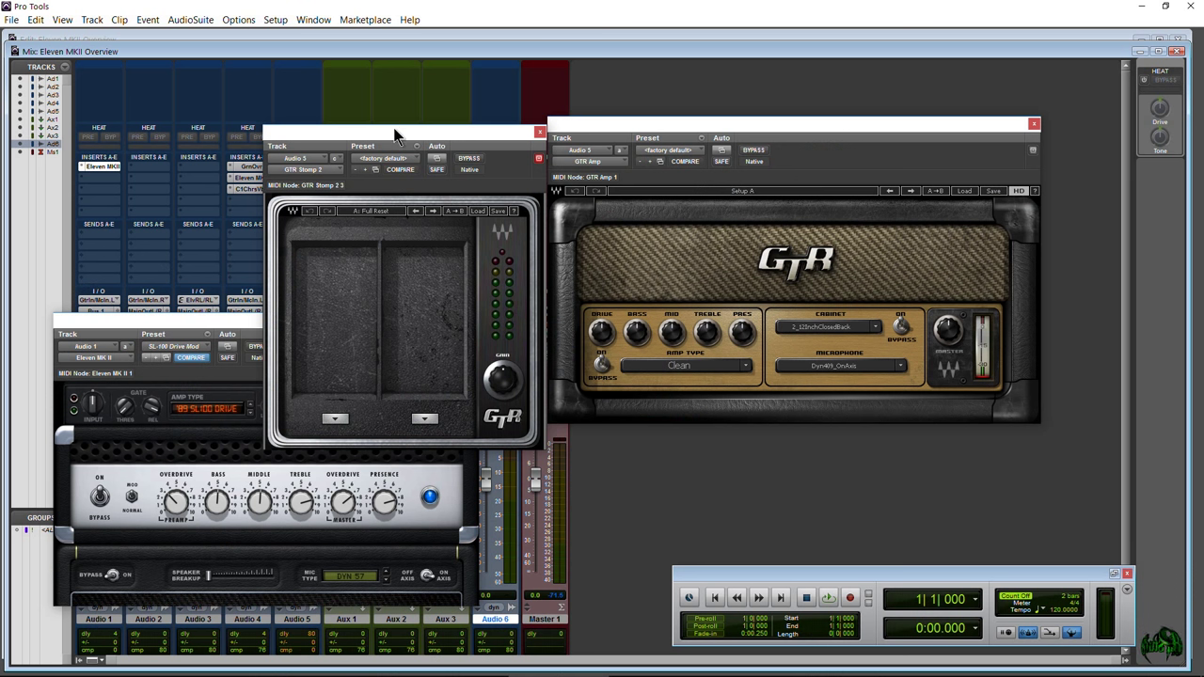
{"action": "left_click_drag", "start_coordinate": [388, 128], "coordinate": [417, 126]}
- Load a Gate pedal in GTR Stomp 2's first slot, and Gate-Comp followed by Reverb in its second slot
{"action": "left_click", "coordinate": [371, 407]}
{"action": "left_click", "coordinate": [393, 188]}
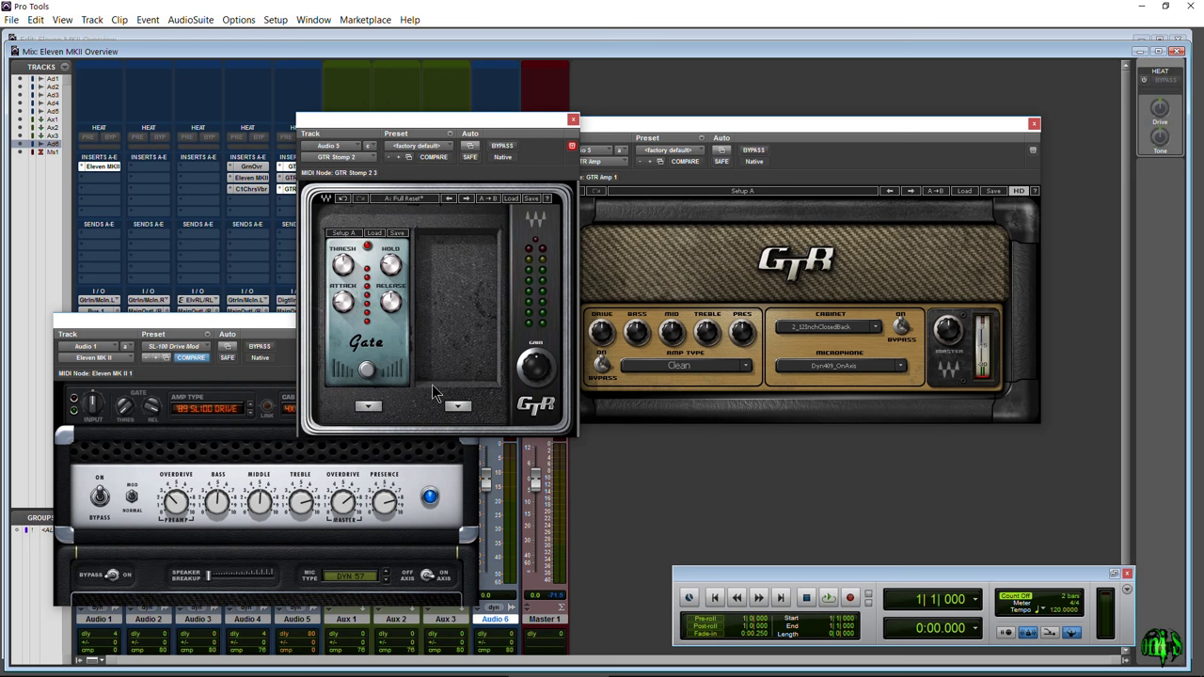
{"action": "left_click", "coordinate": [457, 407]}
{"action": "left_click", "coordinate": [482, 202]}
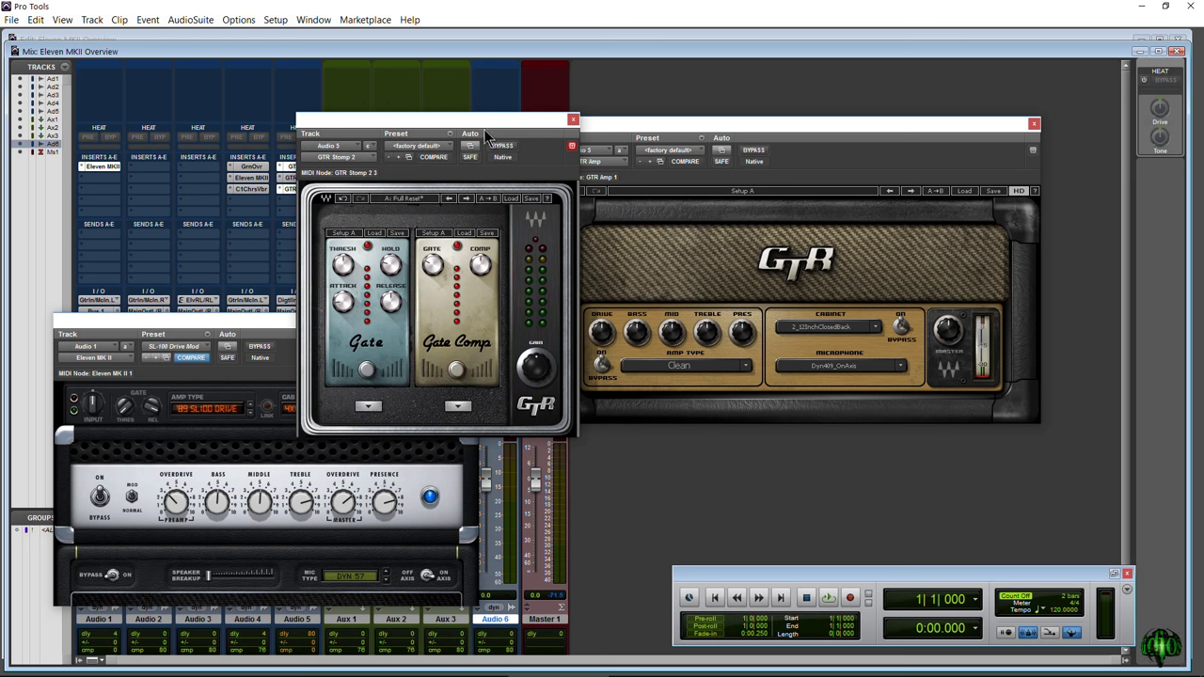
{"action": "left_click", "coordinate": [457, 406]}
{"action": "left_click", "coordinate": [489, 358]}
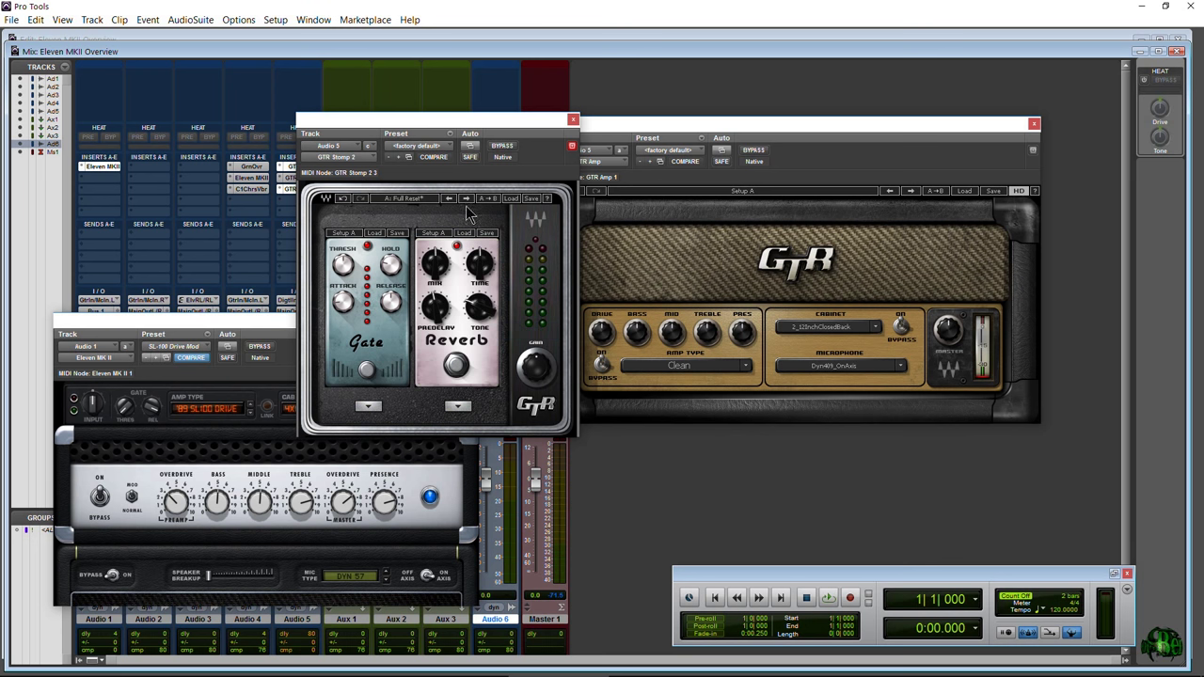
{"action": "left_click_drag", "start_coordinate": [458, 133], "coordinate": [515, 103]}
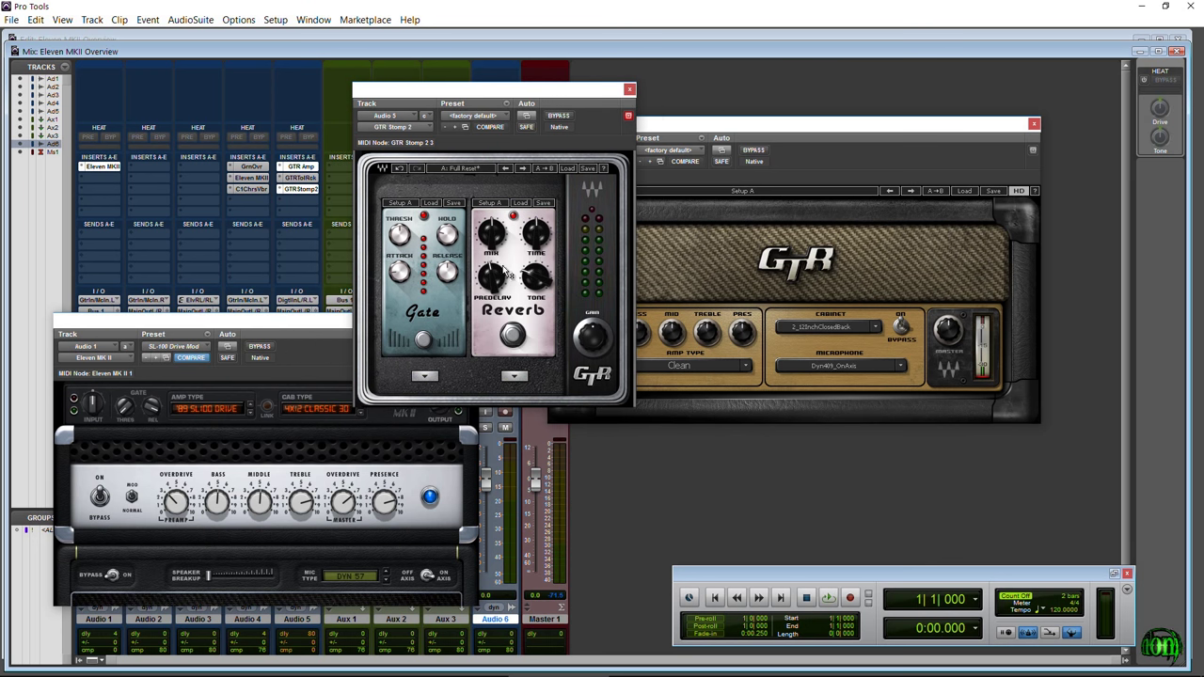
- Close the GTR Stomp 2 and GTR Amp windows and clear all inserts from Audio 5
{"action": "left_click", "coordinate": [629, 91]}
{"action": "left_click", "coordinate": [1033, 123]}
{"action": "mouse_move", "coordinate": [419, 331]}
{"action": "left_mouse_down"}
{"action": "mouse_move", "coordinate": [512, 288]}
{"action": "mouse_move", "coordinate": [523, 271]}
{"action": "mouse_move", "coordinate": [391, 287]}
{"action": "mouse_move", "coordinate": [421, 310]}
{"action": "mouse_move", "coordinate": [407, 318]}
{"action": "left_mouse_up"}
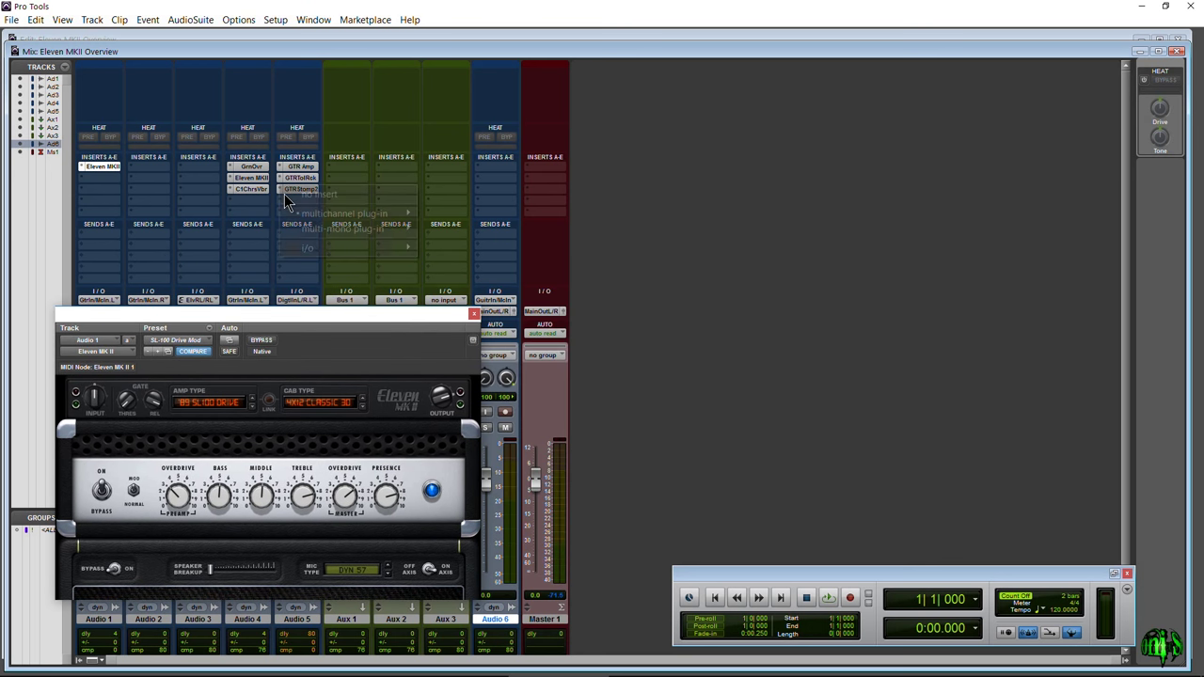
{"action": "left_click_drag", "start_coordinate": [284, 193], "coordinate": [299, 175]}
- Insert Waves GTR Stomp 4 (mono) in the first insert slot of Audio 5 and move its window clear of the mixer
{"action": "left_click", "coordinate": [301, 172]}
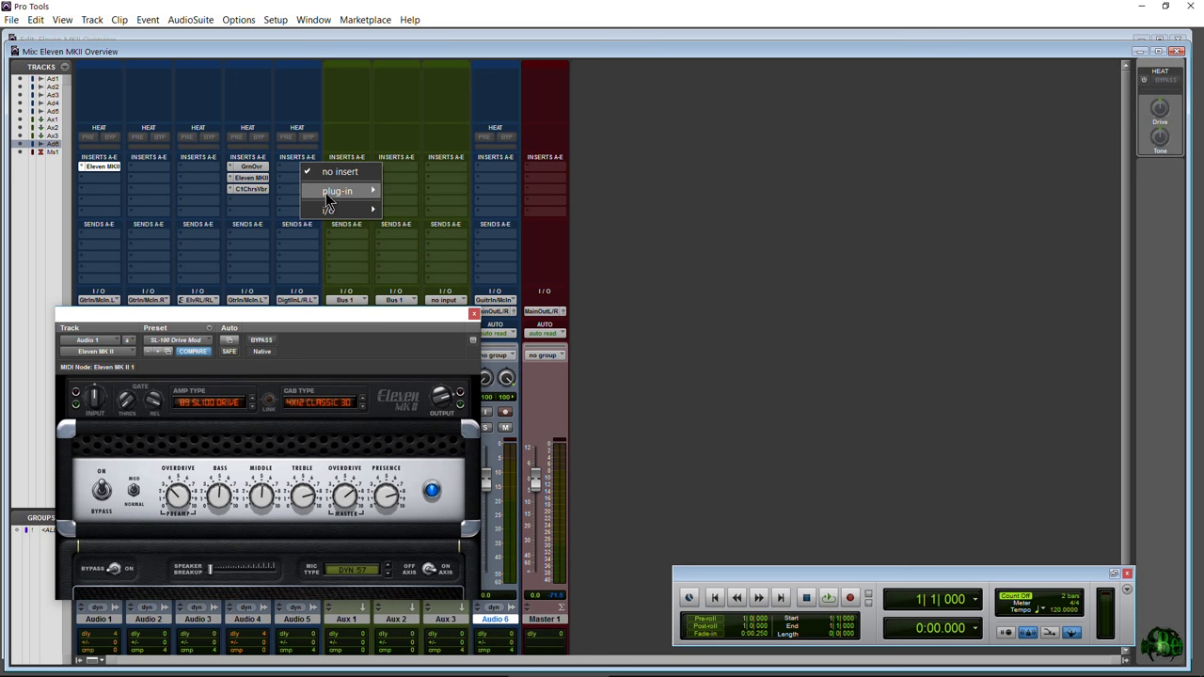
{"action": "mouse_move", "coordinate": [331, 194]}
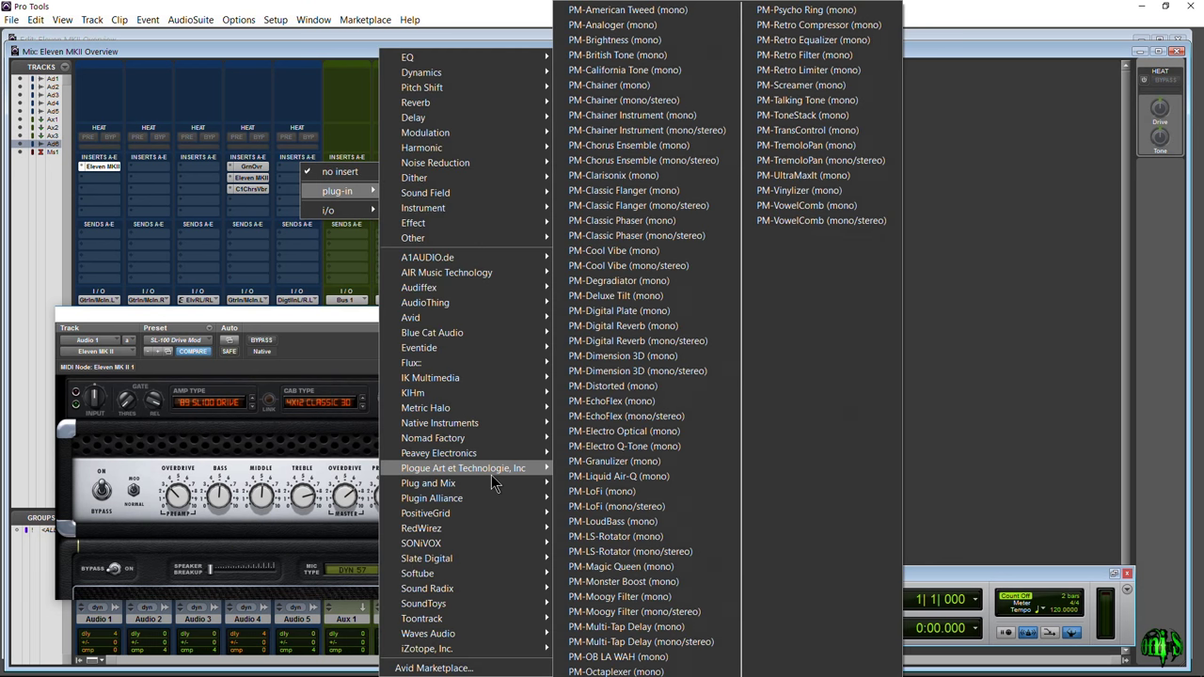
{"action": "mouse_move", "coordinate": [503, 636]}
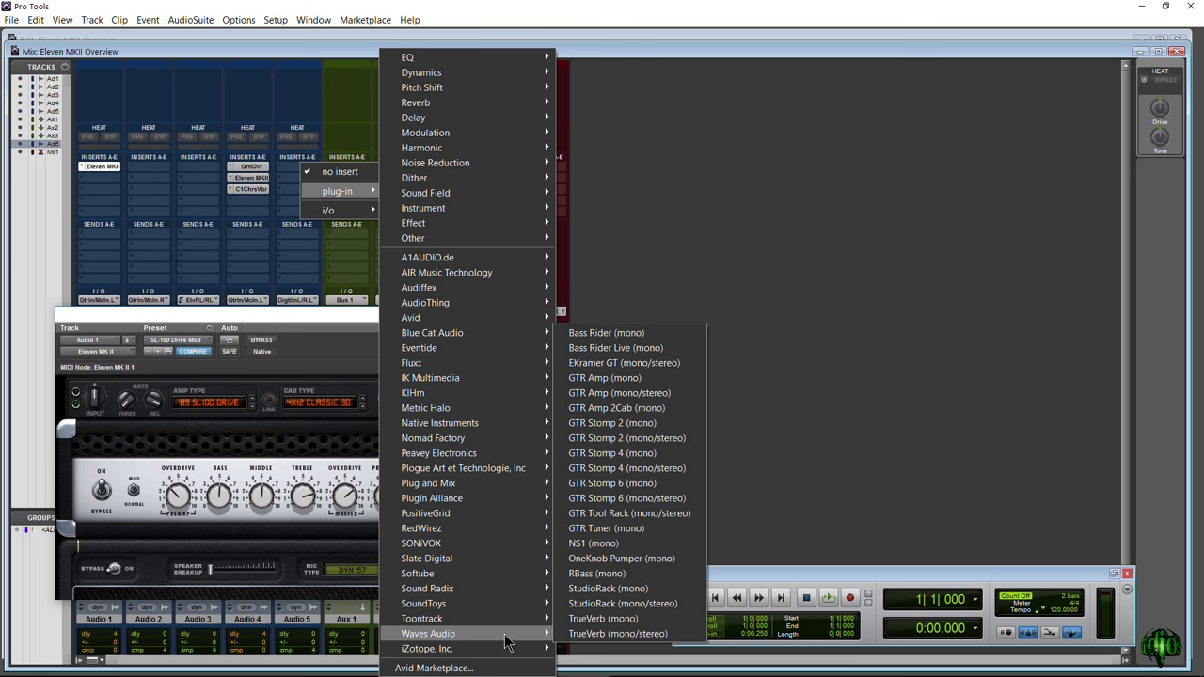
{"action": "left_click", "coordinate": [632, 453]}
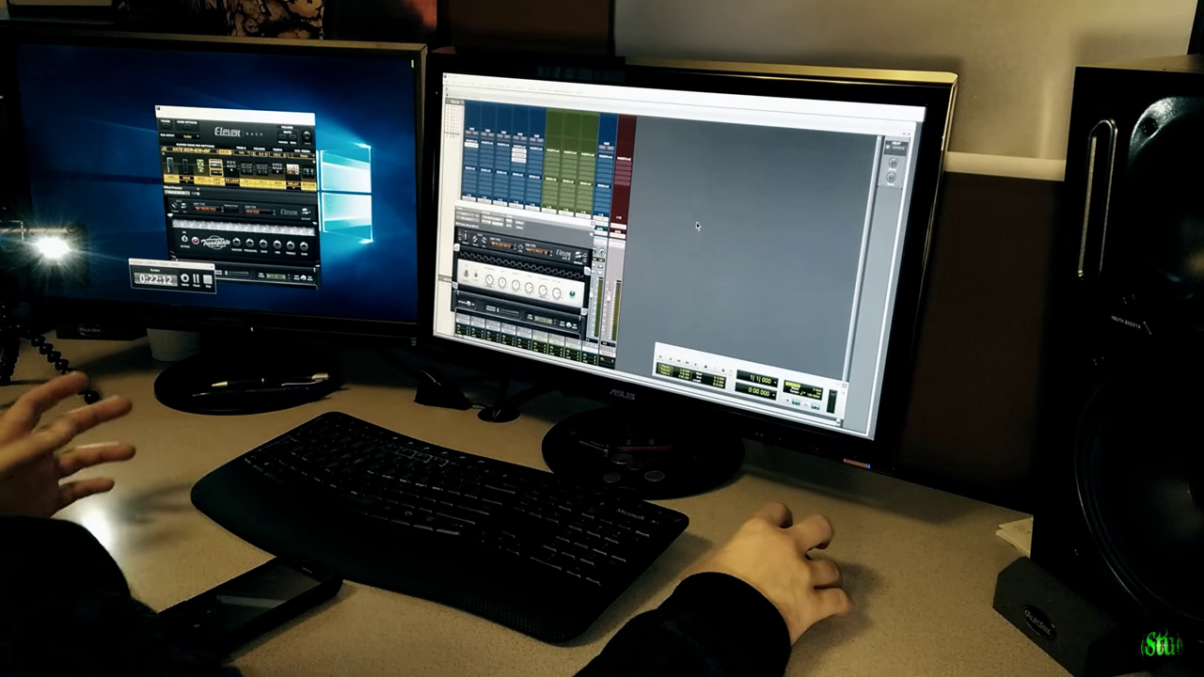
{"action": "left_click", "coordinate": [535, 153]}
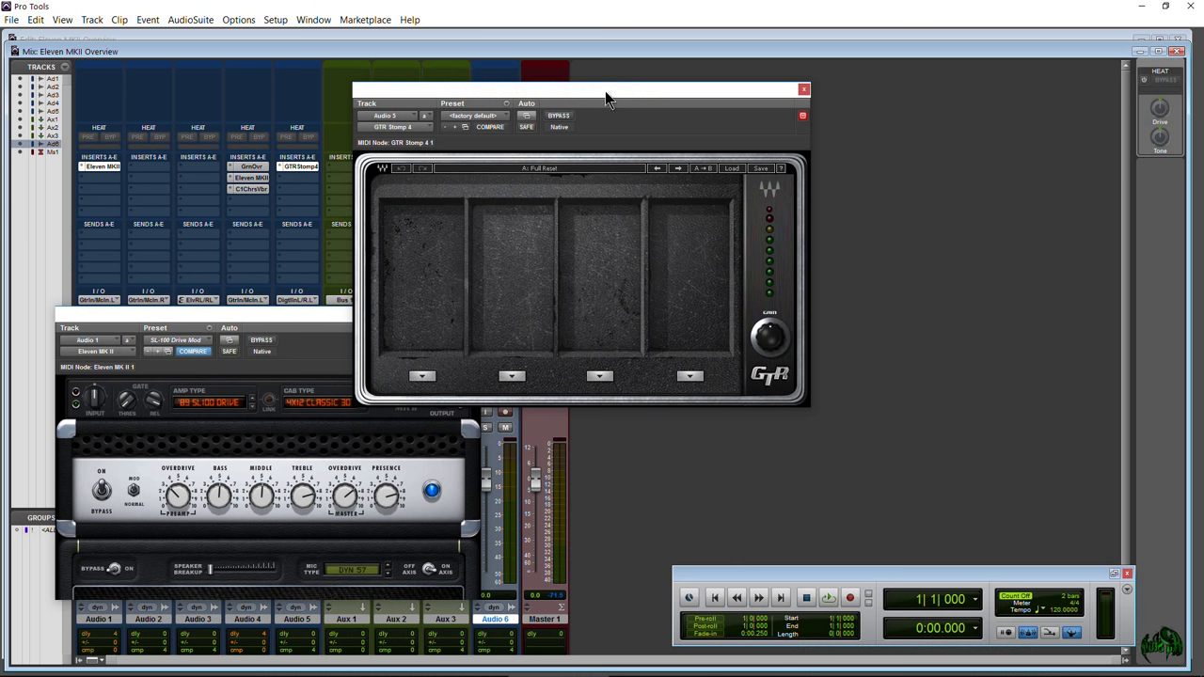
{"action": "left_click_drag", "start_coordinate": [608, 97], "coordinate": [786, 111]}
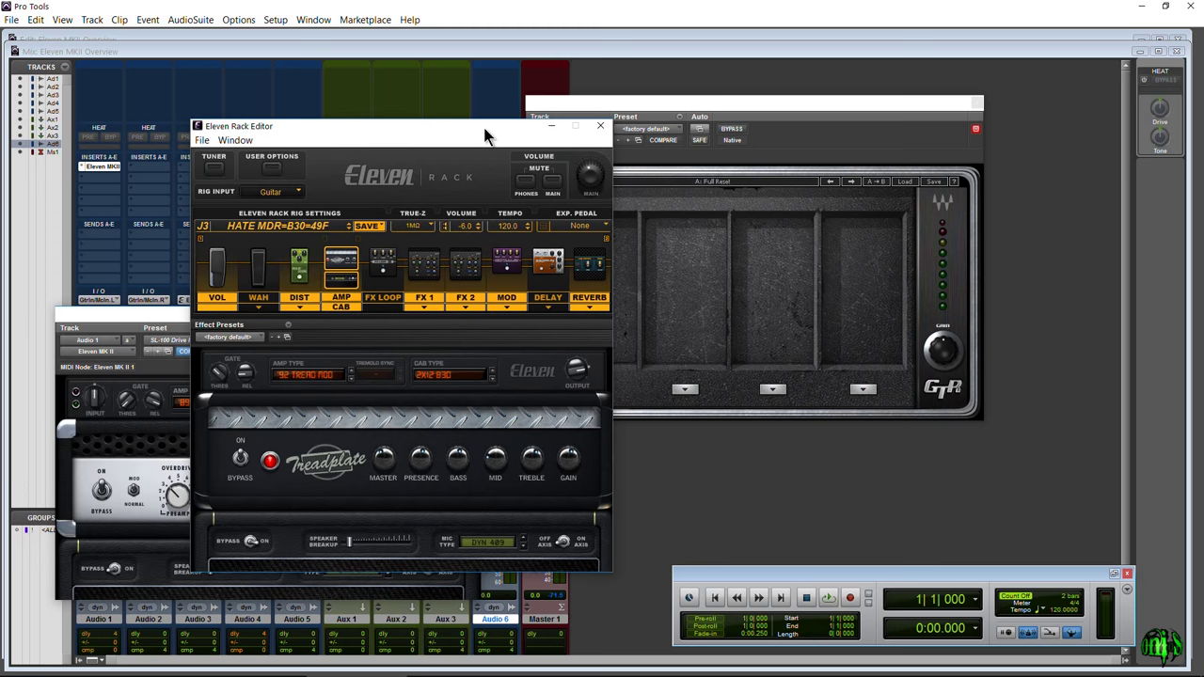
- Compare the Eleven Rack Editor's signal chain with the GTR Stomp 4 window side by side, and return to Pro Tools
{"action": "left_click_drag", "start_coordinate": [485, 126], "coordinate": [506, 125]}
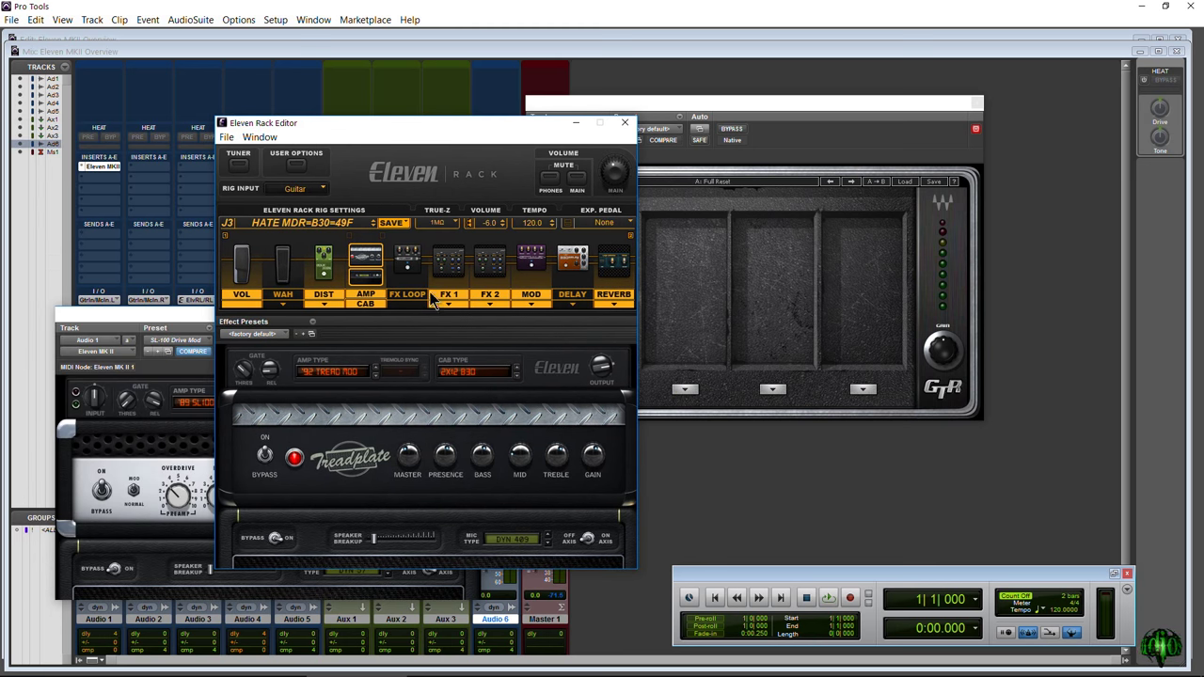
{"action": "left_click_drag", "start_coordinate": [753, 106], "coordinate": [867, 98]}
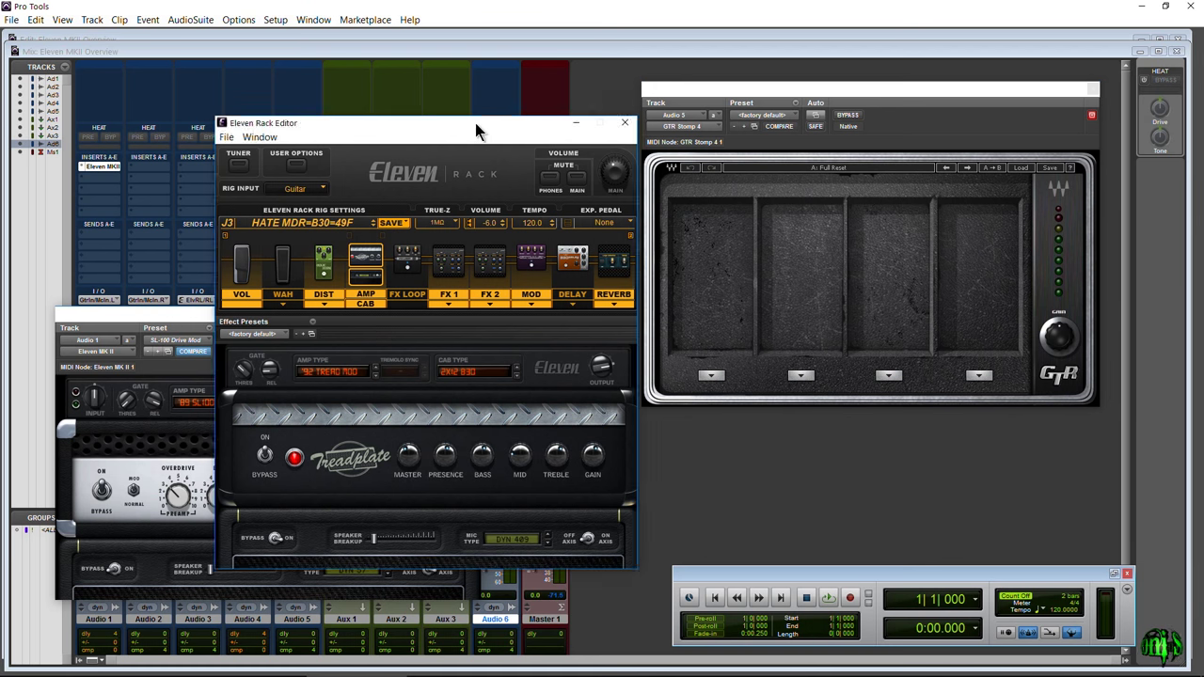
{"action": "key", "text": "alt+Tab"}
- Rearrange the Eleven MK II and GTR Stomp 4 windows so the mixer's inserts stay uncovered
{"action": "left_click_drag", "start_coordinate": [270, 317], "coordinate": [325, 227]}
{"action": "left_click_drag", "start_coordinate": [450, 225], "coordinate": [417, 345]}
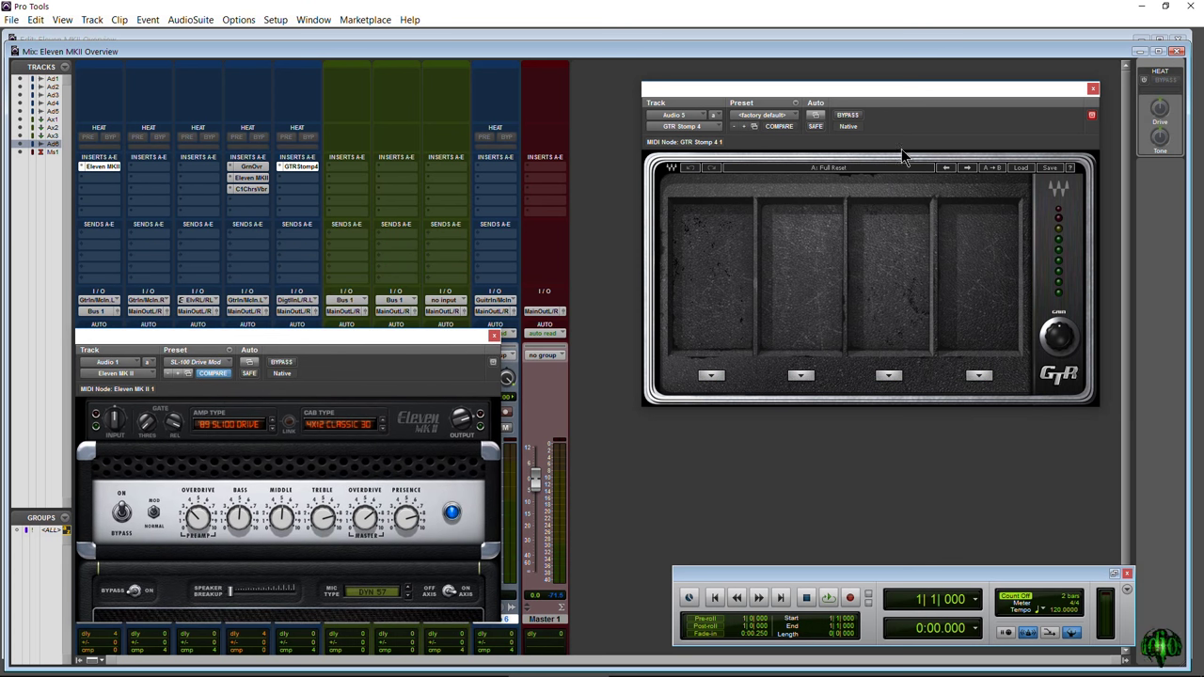
{"action": "left_click_drag", "start_coordinate": [914, 94], "coordinate": [856, 100]}
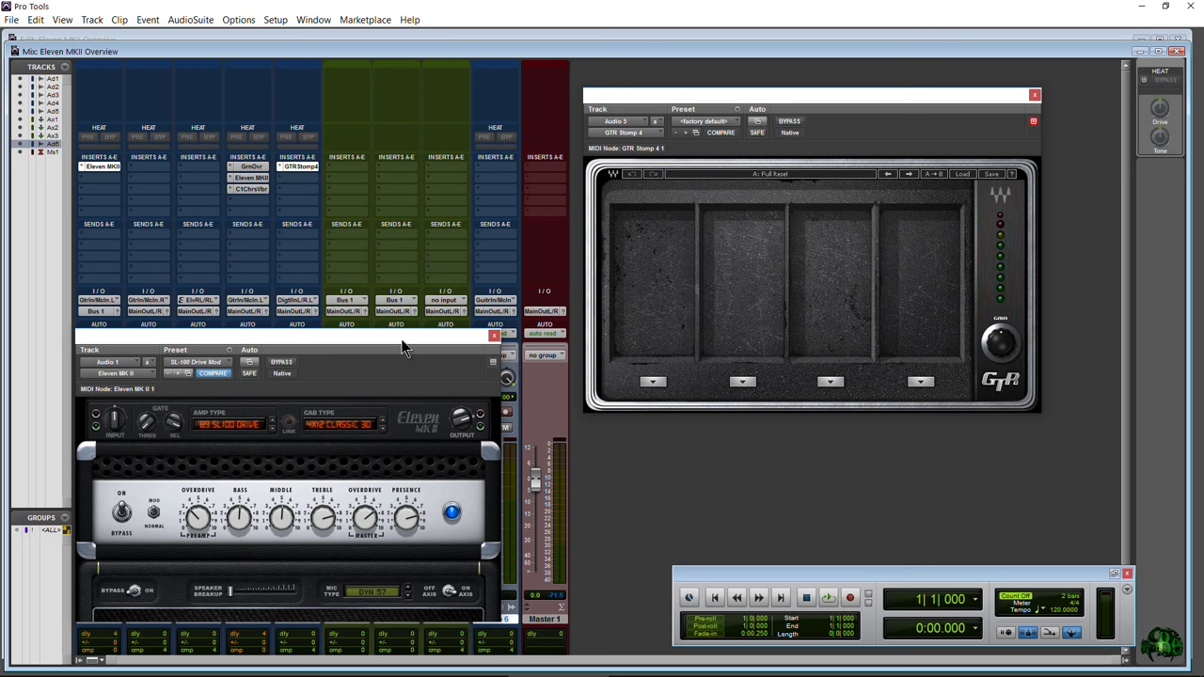
{"action": "left_click_drag", "start_coordinate": [402, 345], "coordinate": [381, 365]}
{"action": "left_click_drag", "start_coordinate": [798, 100], "coordinate": [792, 88]}
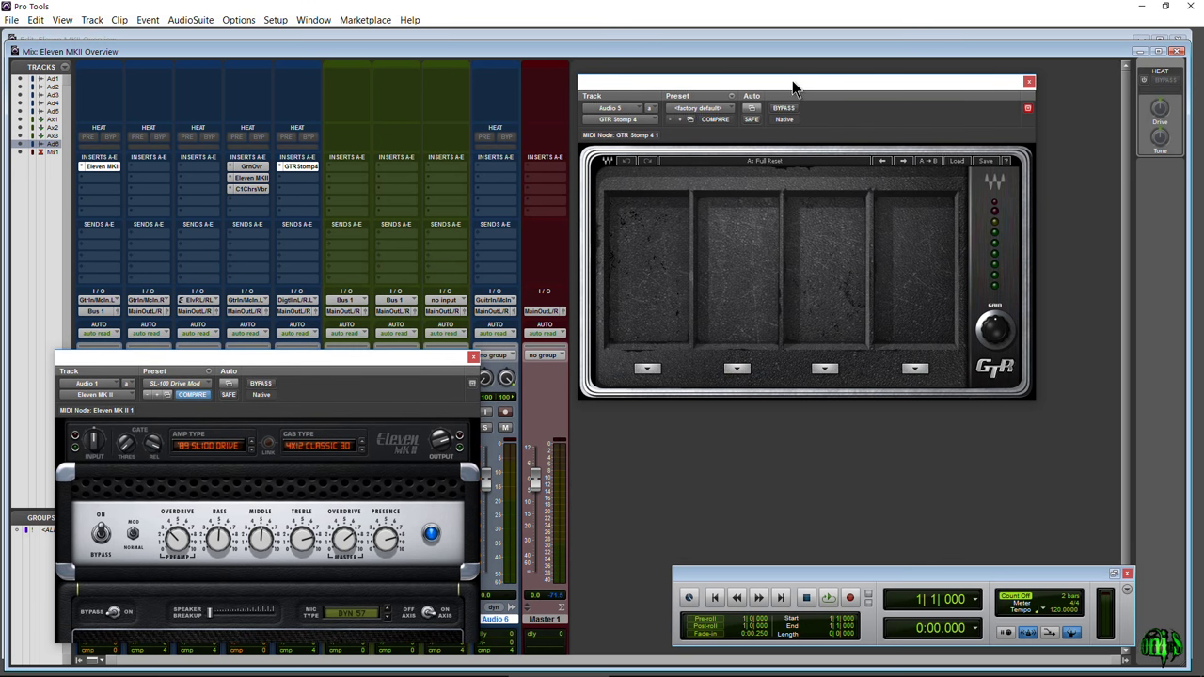
- Load the Metal, EQ and Volume pedals into the first, second and third slots of GTR Stomp 4
{"action": "left_click", "coordinate": [649, 370]}
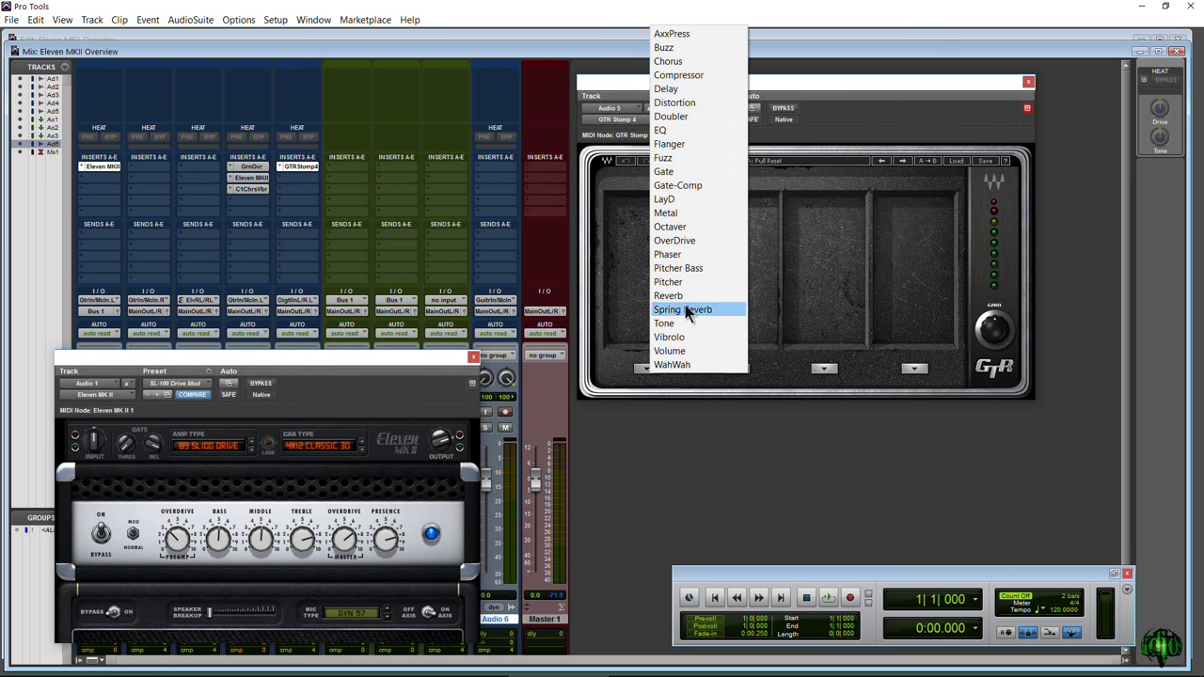
{"action": "left_click", "coordinate": [686, 212]}
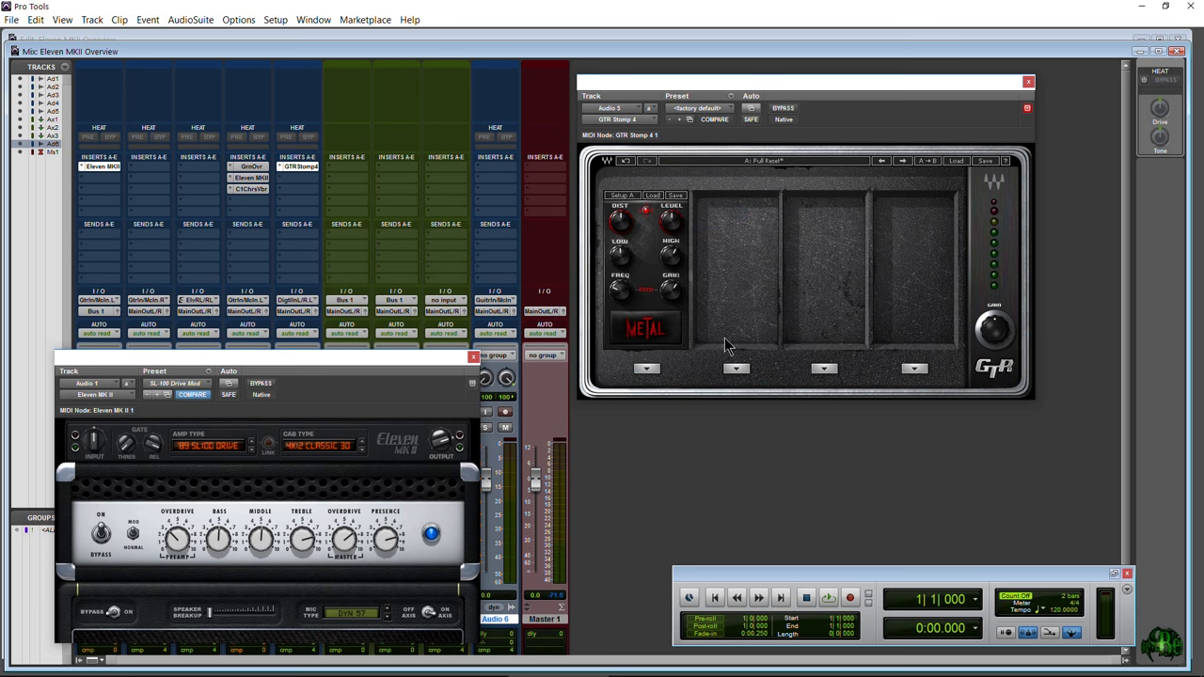
{"action": "left_click", "coordinate": [736, 368]}
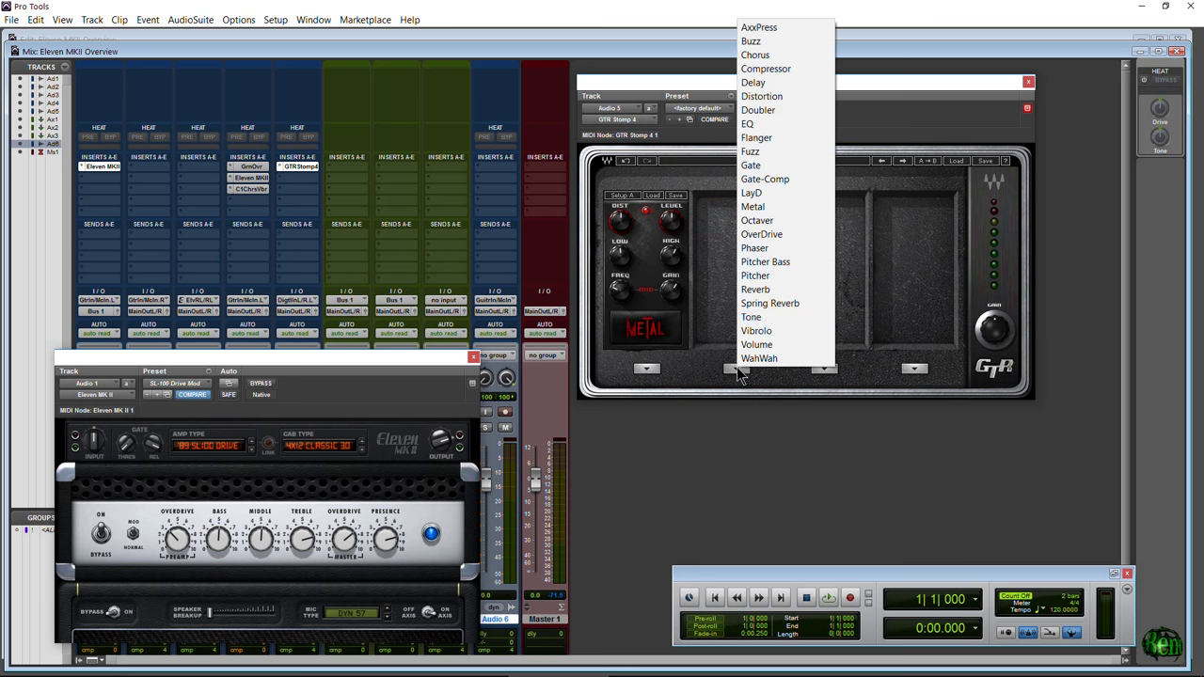
{"action": "left_click", "coordinate": [795, 124]}
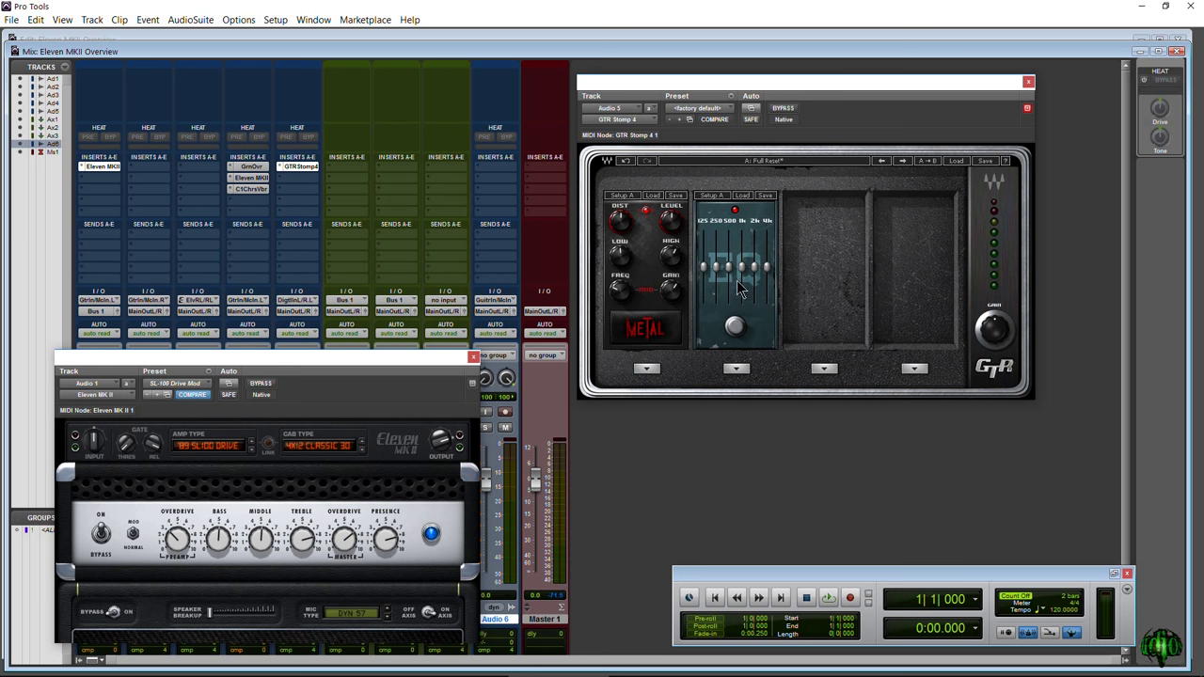
{"action": "left_click", "coordinate": [823, 367]}
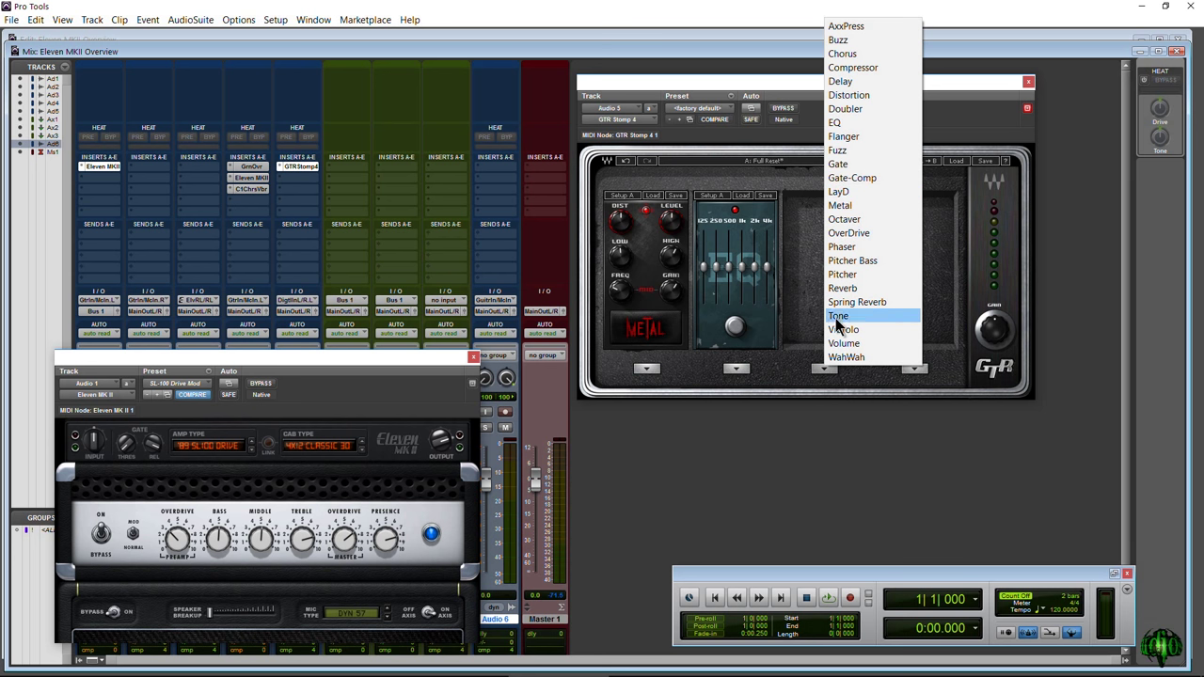
{"action": "left_click", "coordinate": [872, 348]}
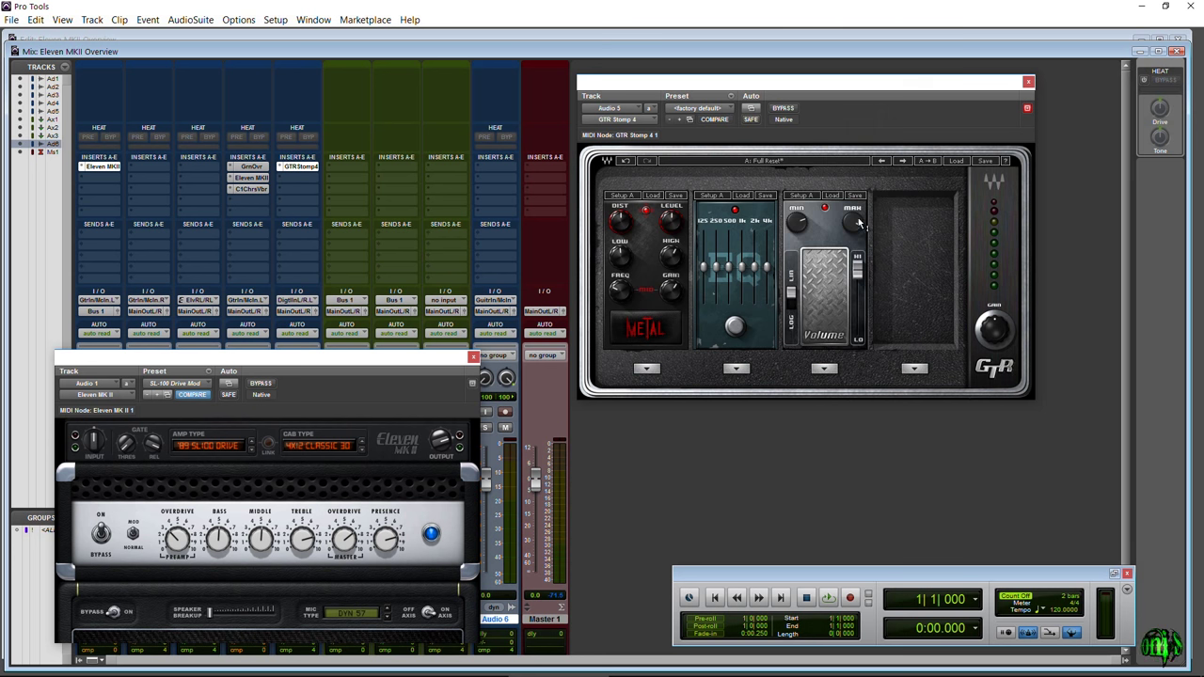
- Close GTR Stomp 4 and insert Avid Eleven MK II (mono) in the second insert slot of Audio 5
{"action": "left_click", "coordinate": [1027, 81]}
{"action": "left_click", "coordinate": [312, 179]}
{"action": "mouse_move", "coordinate": [325, 204]}
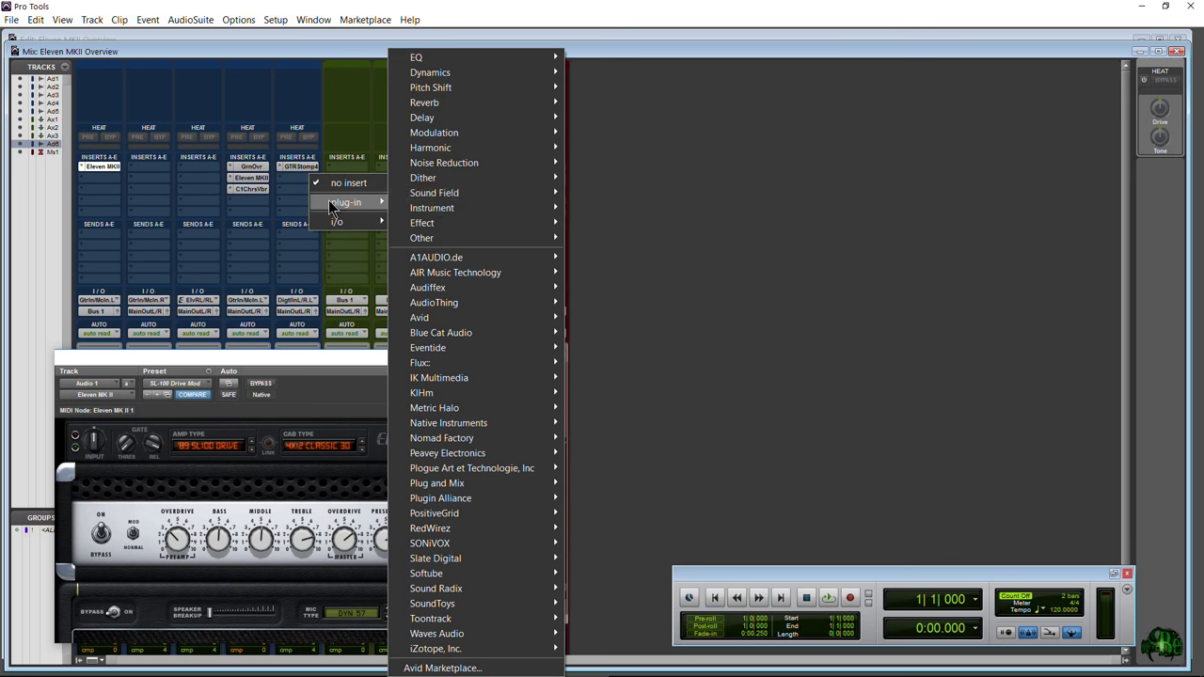
{"action": "mouse_move", "coordinate": [470, 318]}
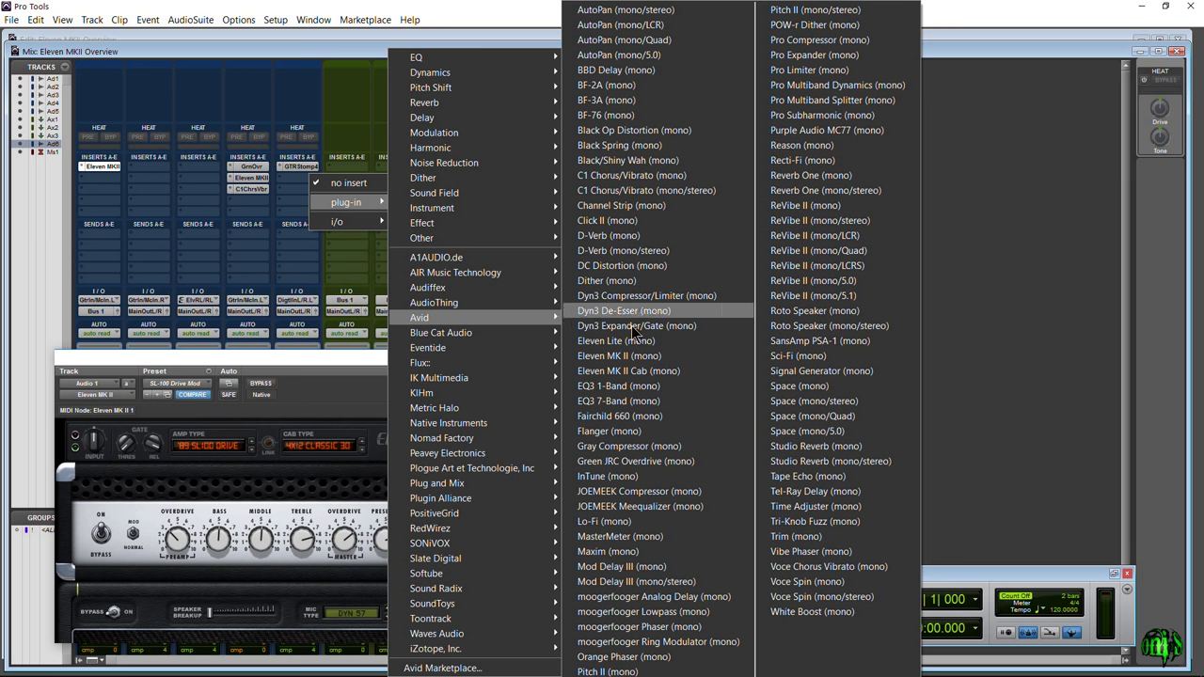
{"action": "left_click", "coordinate": [637, 355]}
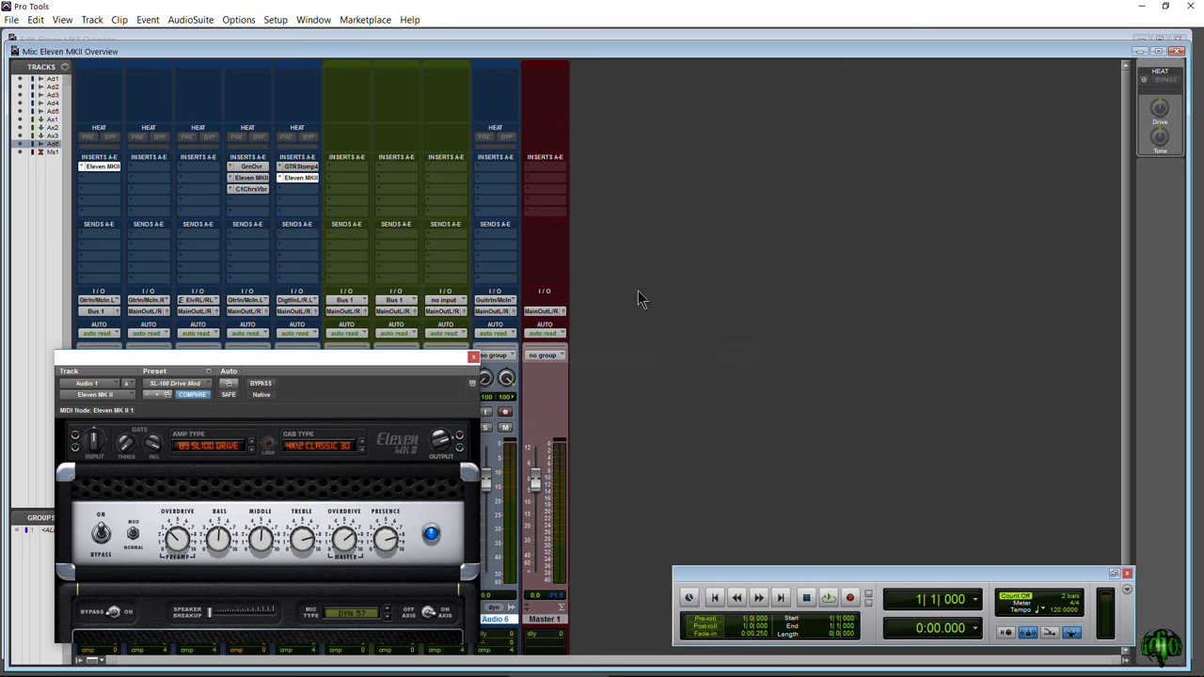
{"action": "mouse_move", "coordinate": [790, 91]}
{"action": "left_mouse_down"}
{"action": "mouse_move", "coordinate": [776, 129]}
{"action": "mouse_move", "coordinate": [771, 96]}
{"action": "left_mouse_up"}
- Insert Waves GTR Stomp 6 (mono) in the third insert slot of Audio 5 and reposition its window
{"action": "left_click", "coordinate": [310, 189]}
{"action": "mouse_move", "coordinate": [326, 214]}
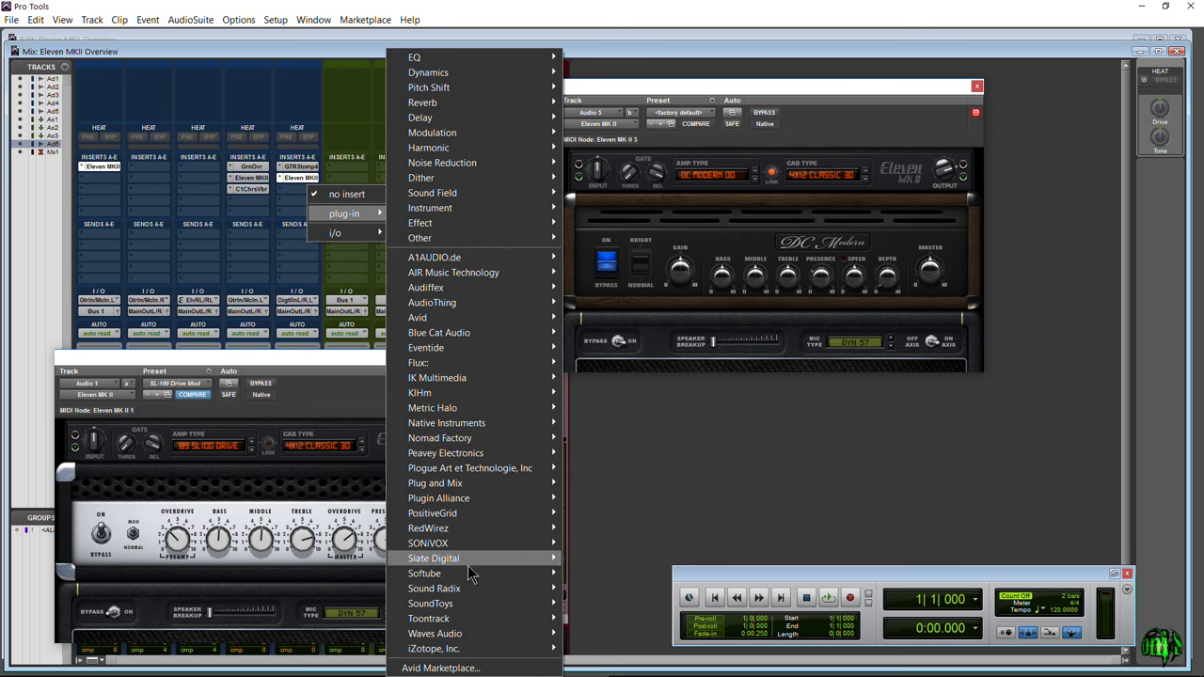
{"action": "mouse_move", "coordinate": [473, 585]}
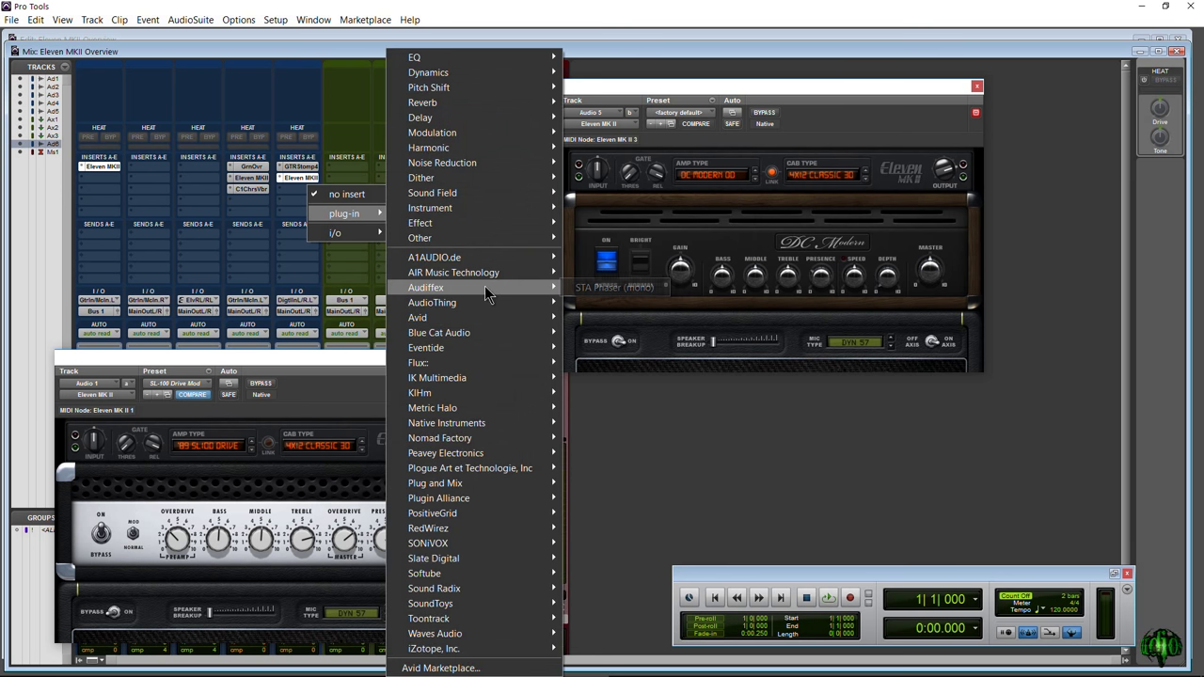
{"action": "mouse_move", "coordinate": [483, 357]}
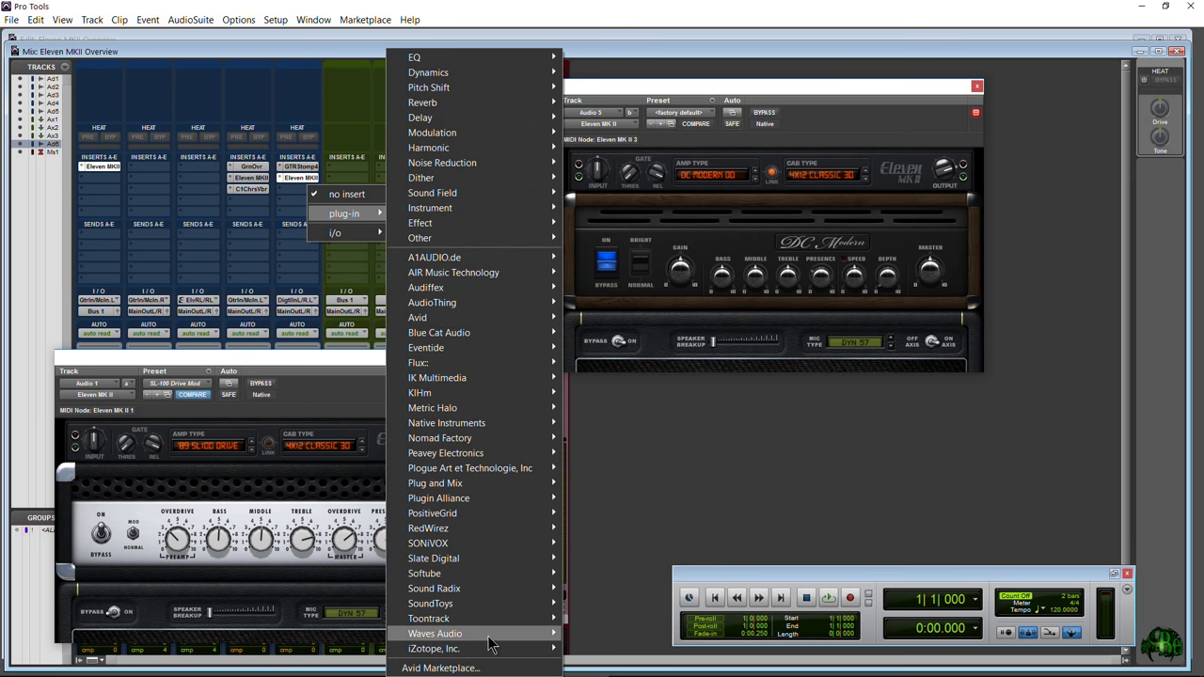
{"action": "mouse_move", "coordinate": [494, 636]}
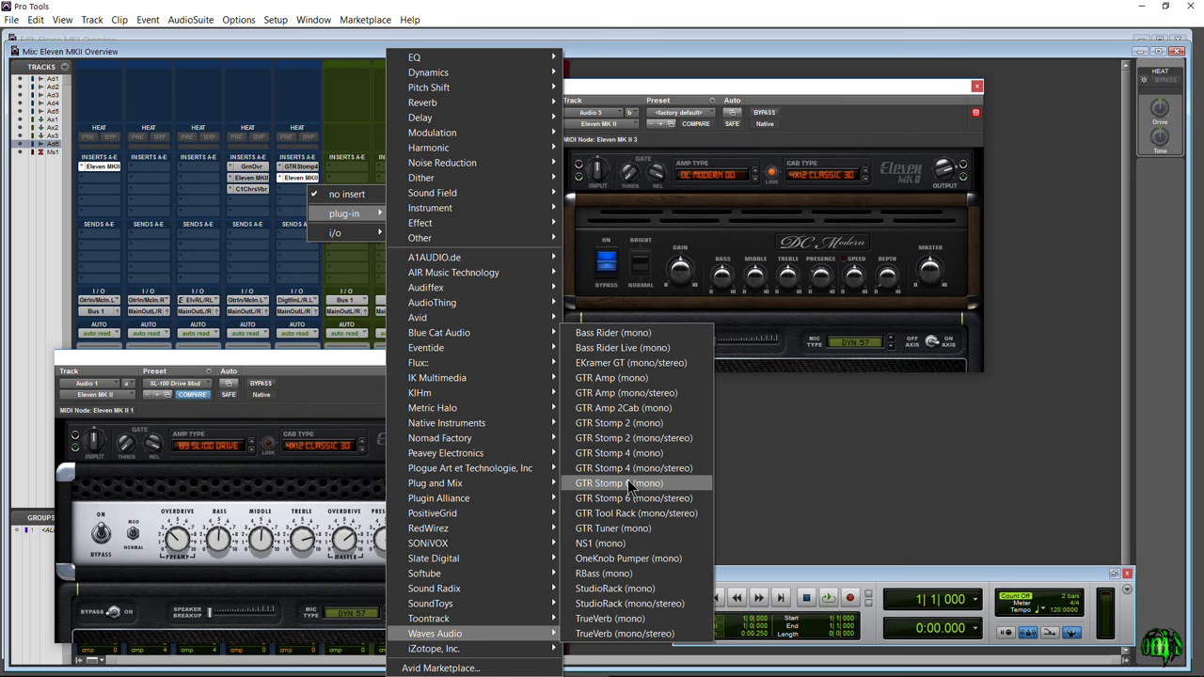
{"action": "left_click", "coordinate": [818, 430]}
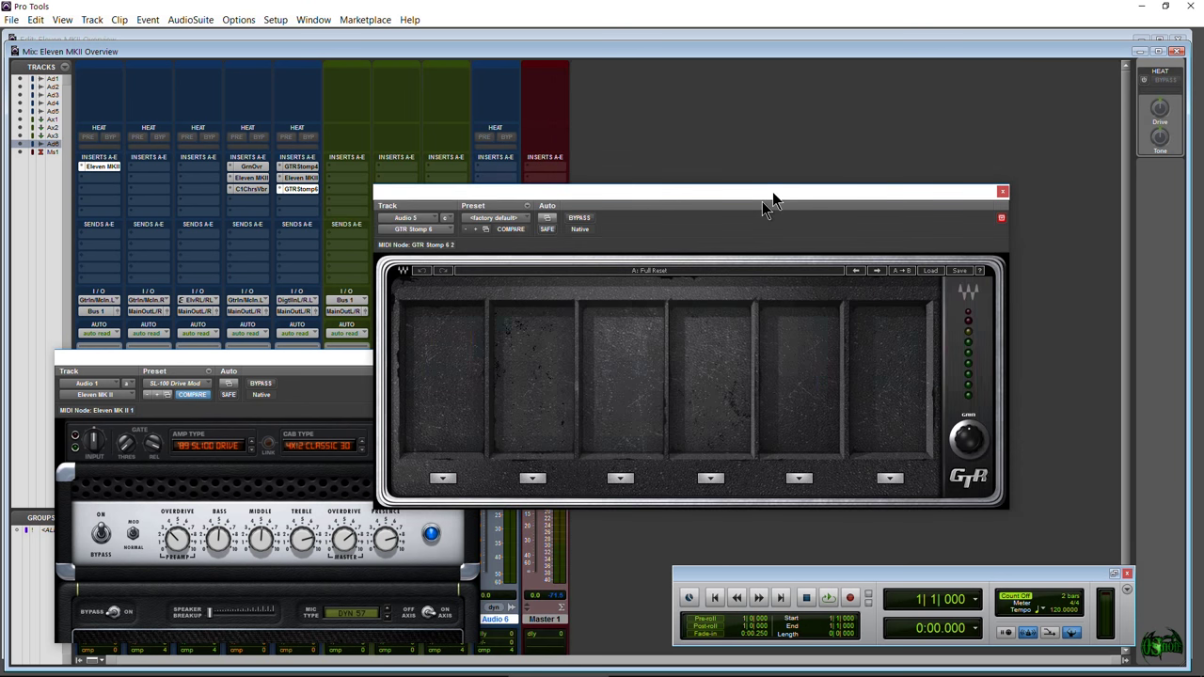
{"action": "left_click_drag", "start_coordinate": [771, 197], "coordinate": [802, 209]}
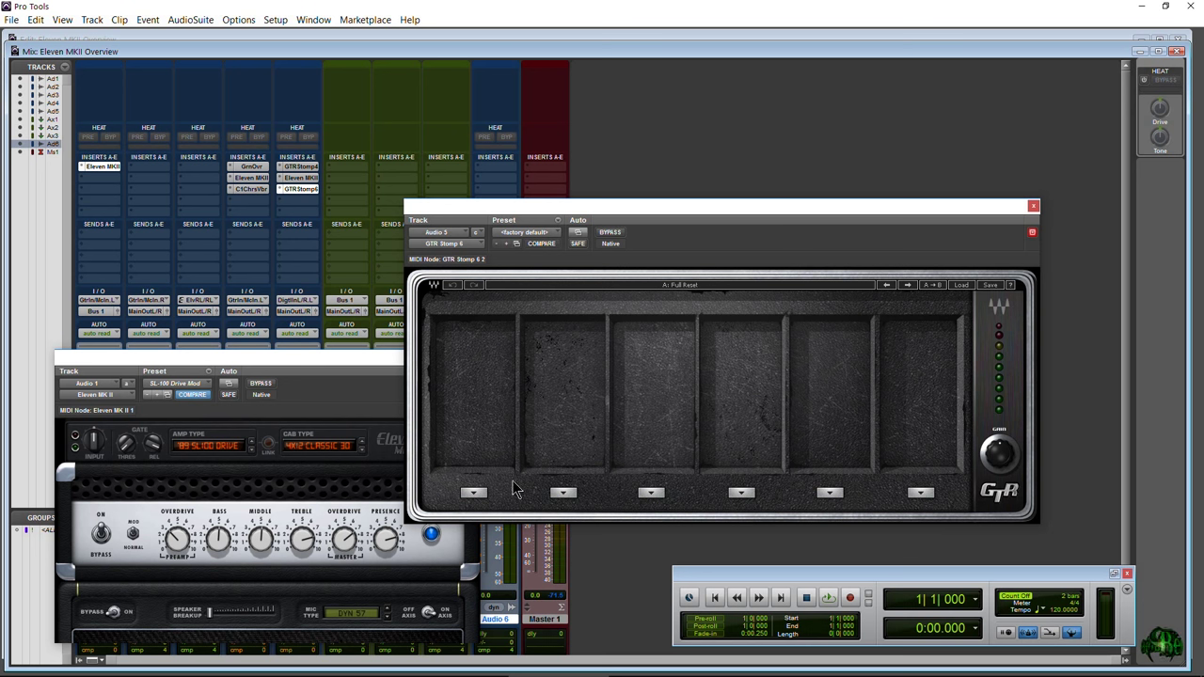
- Load the EQ, Compressor and Pitcher pedals into the first, second and third slots of GTR Stomp 6
{"action": "left_click", "coordinate": [475, 493]}
{"action": "left_click", "coordinate": [516, 251]}
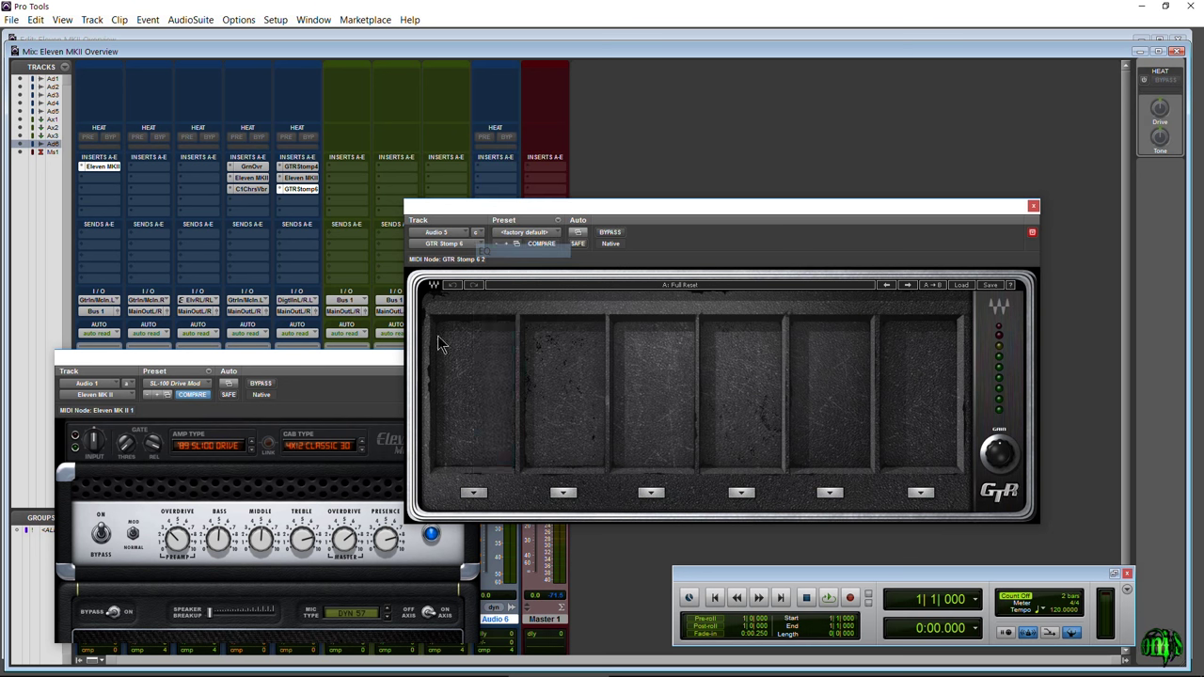
{"action": "left_click", "coordinate": [562, 493]}
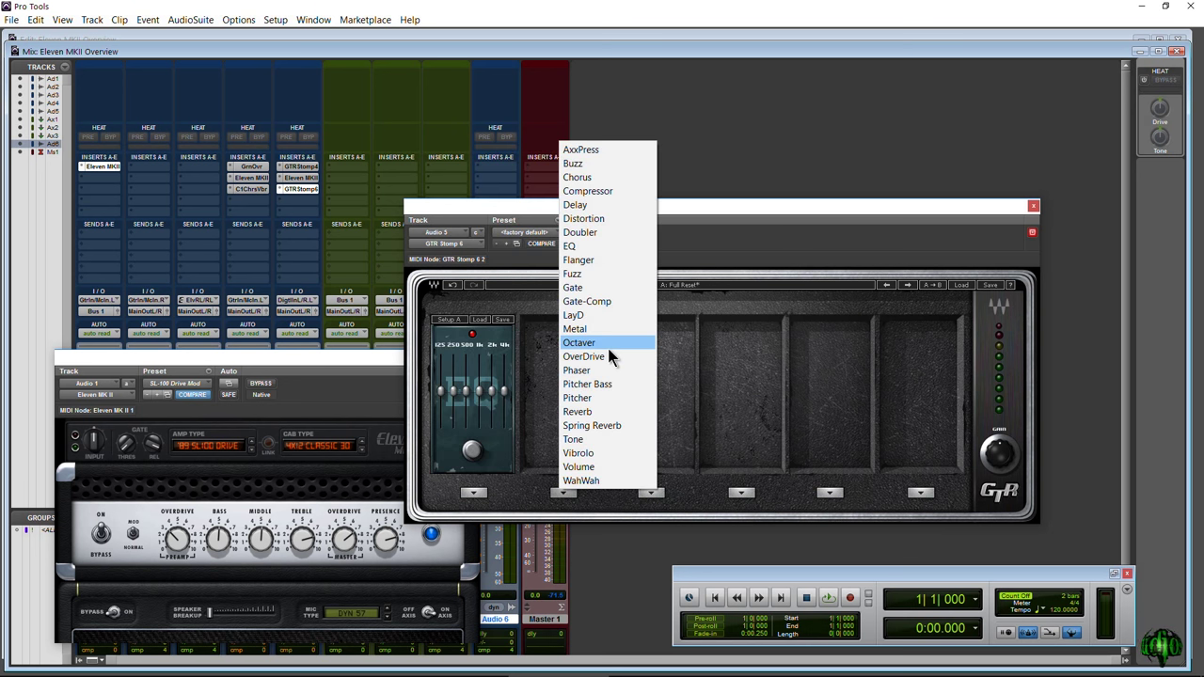
{"action": "left_click", "coordinate": [602, 192]}
{"action": "left_click", "coordinate": [644, 496]}
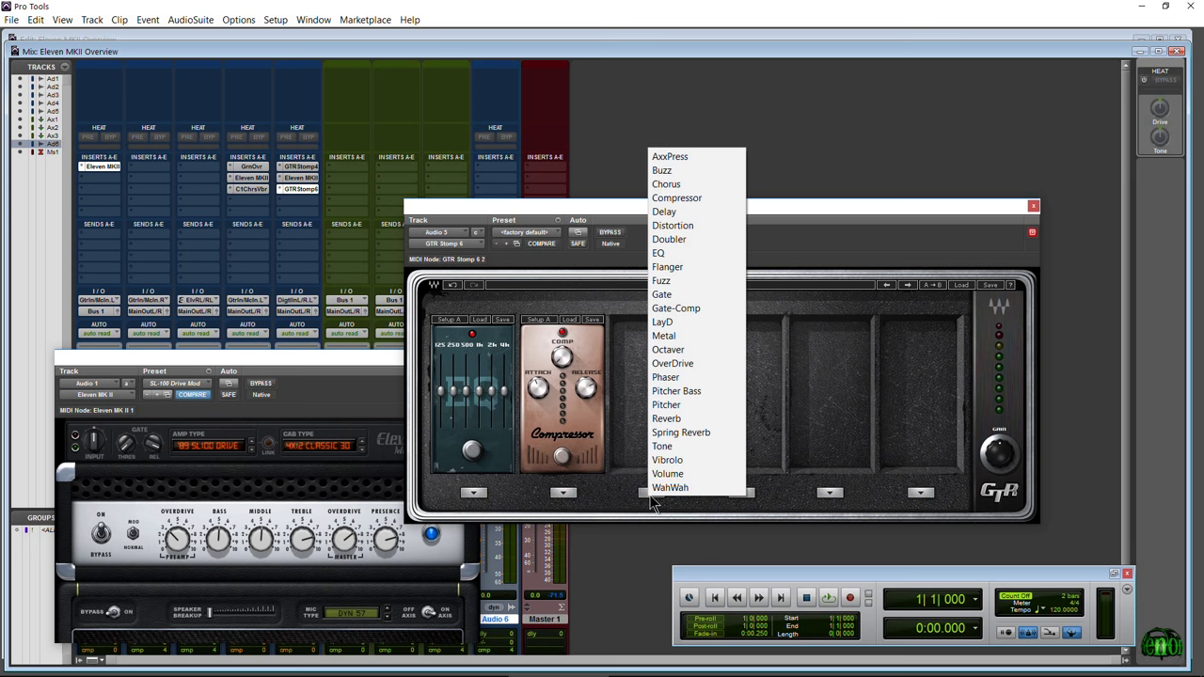
{"action": "left_click", "coordinate": [706, 405]}
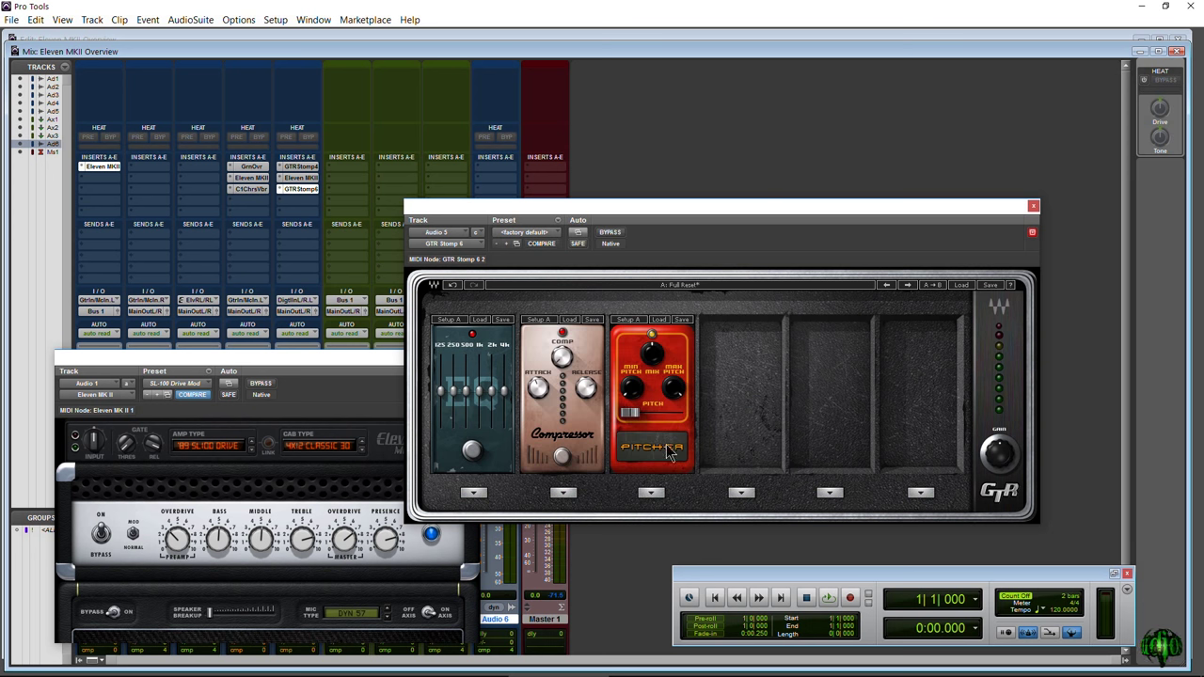
- Load the Reverb, Tone and Volume pedals into the fourth, fifth and sixth slots of GTR Stomp 6
{"action": "left_click", "coordinate": [743, 495]}
{"action": "left_click", "coordinate": [798, 414]}
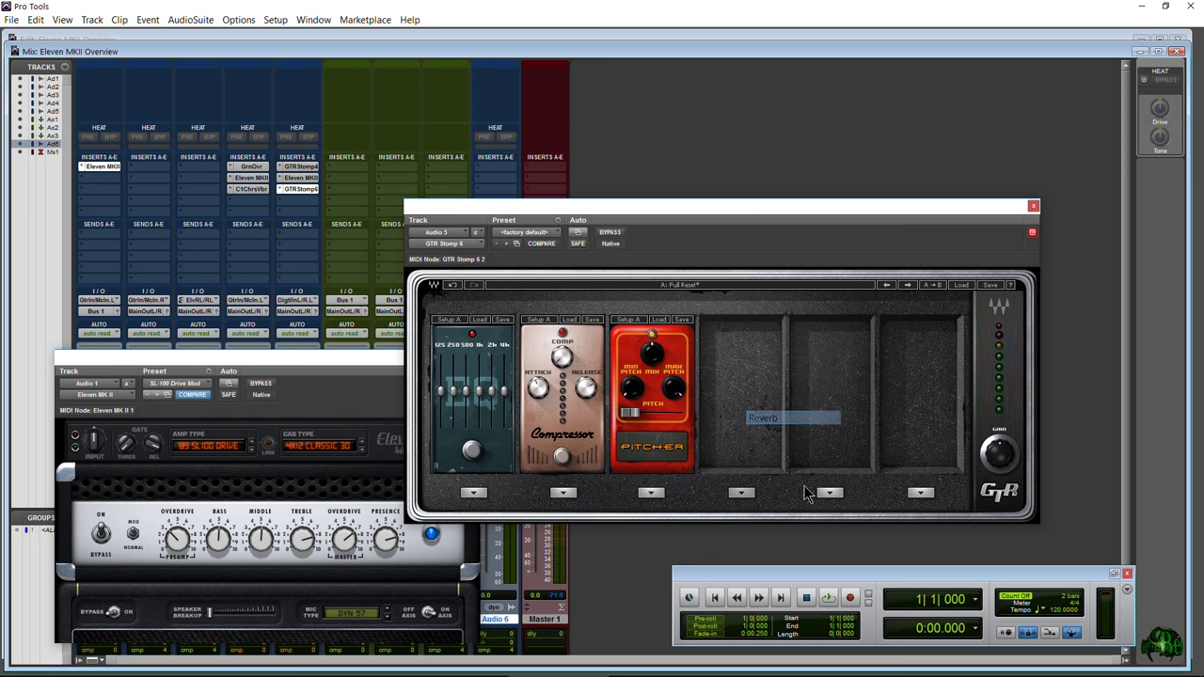
{"action": "left_click", "coordinate": [829, 493]}
{"action": "left_click", "coordinate": [880, 444]}
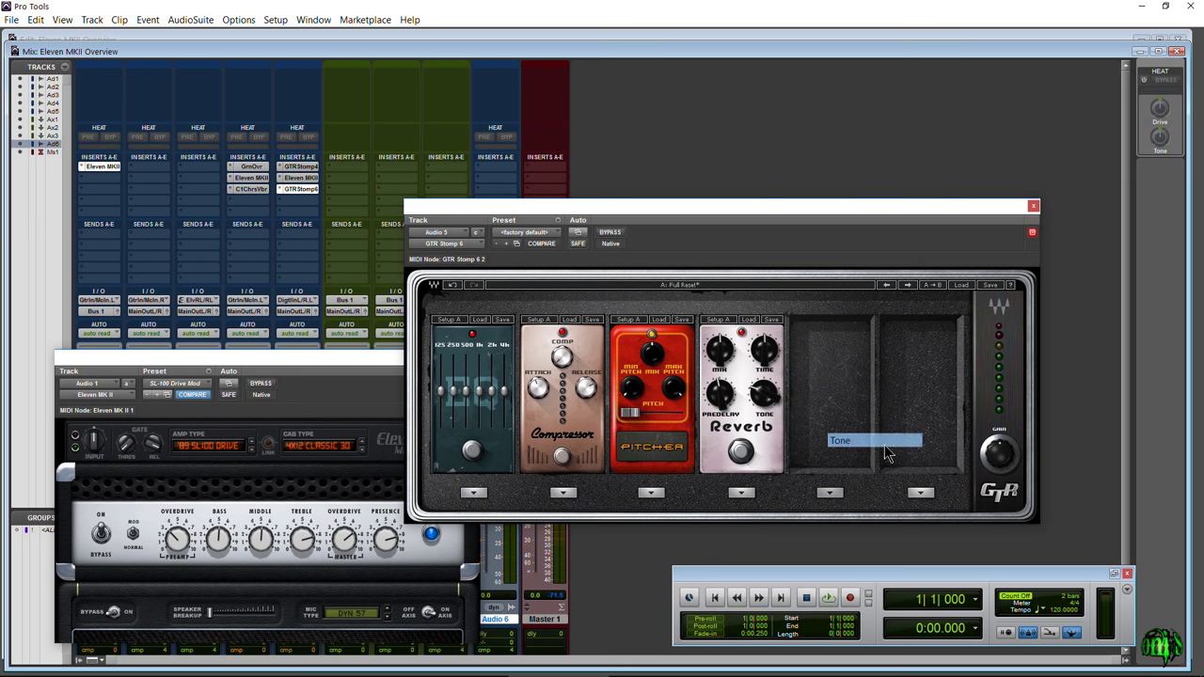
{"action": "left_click", "coordinate": [922, 493]}
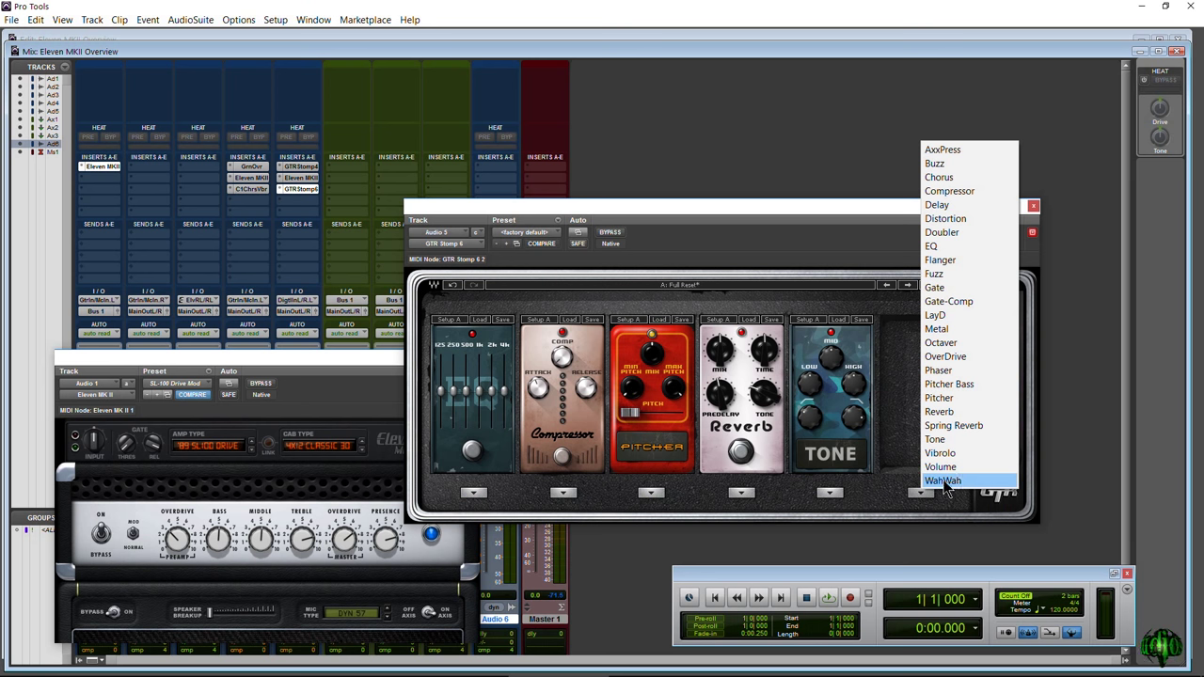
{"action": "left_click", "coordinate": [941, 467]}
- Open Audio 5's Eleven MK II and GTR Stomp 4 alongside GTR Stomp 6 and arrange the three plug-in windows in chain order
{"action": "left_click_drag", "start_coordinate": [626, 220], "coordinate": [646, 322]}
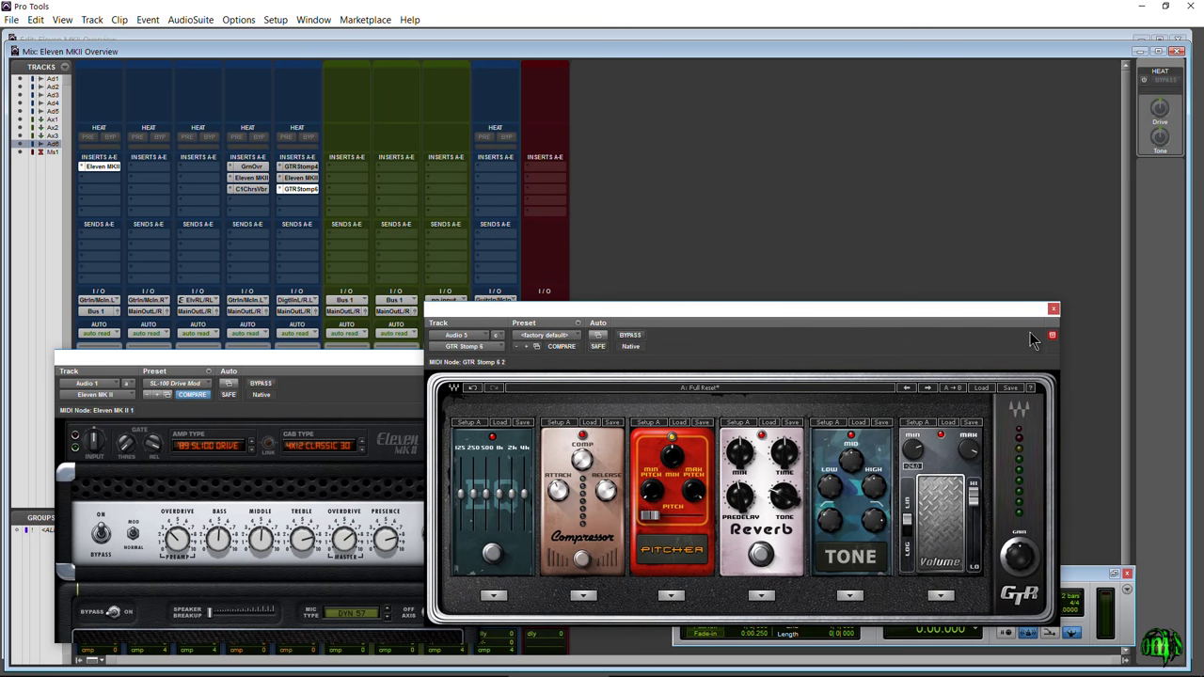
{"action": "left_click", "coordinate": [305, 177]}
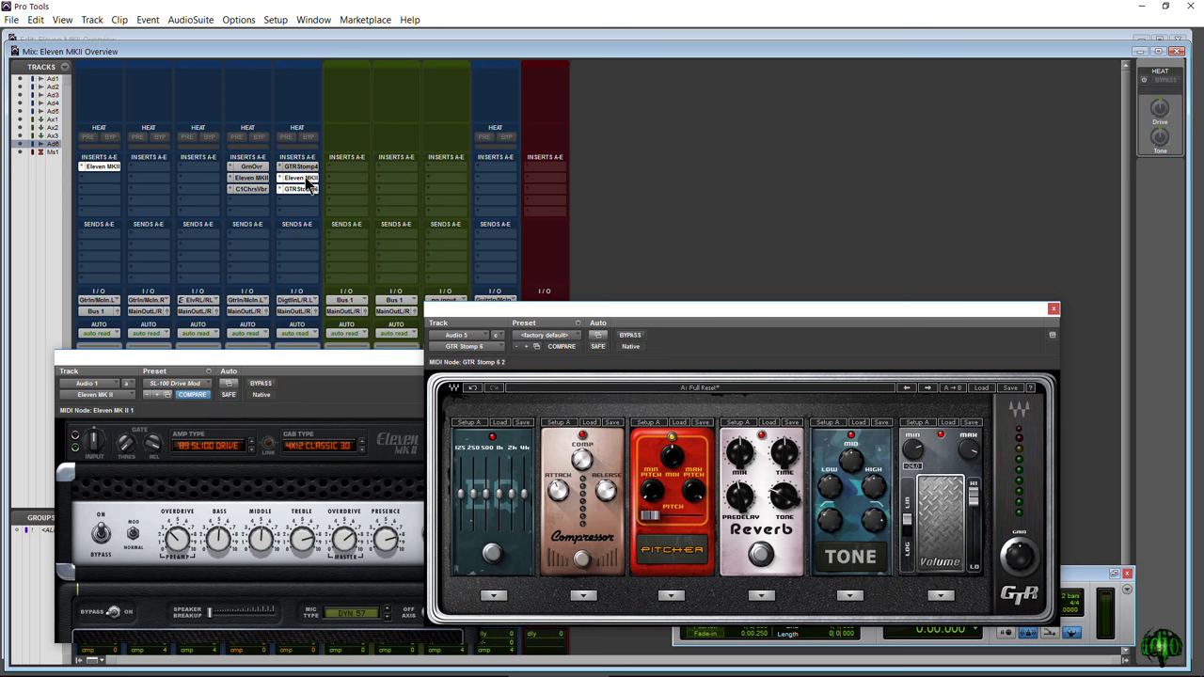
{"action": "left_click_drag", "start_coordinate": [603, 307], "coordinate": [647, 179]}
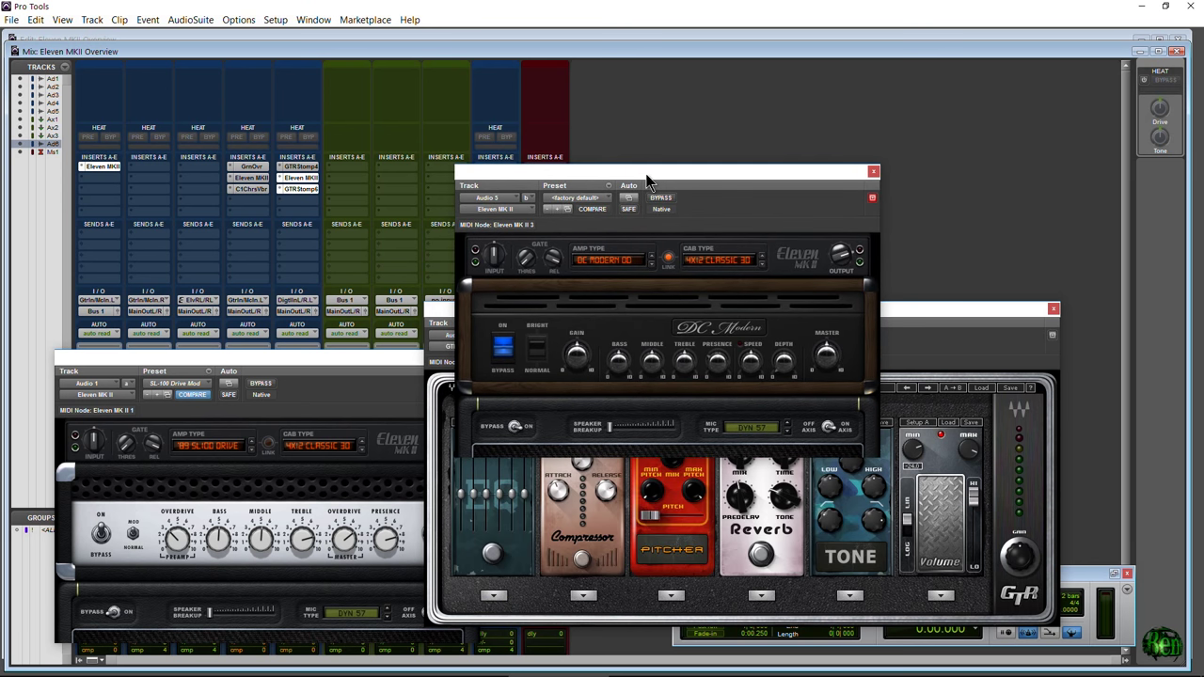
{"action": "left_click", "coordinate": [308, 168]}
{"action": "left_click_drag", "start_coordinate": [577, 179], "coordinate": [181, 38]}
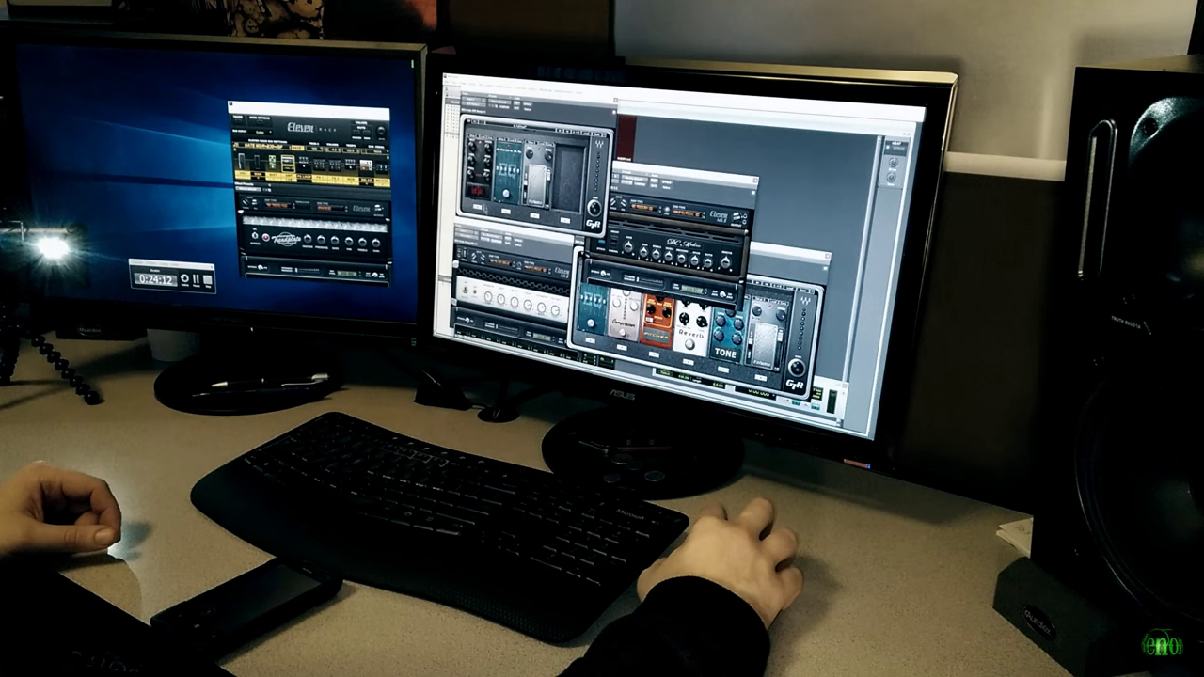
- Set the amp type of Audio 5's Eleven MK II to '67 Black Duo and close the track's three plug-in windows
{"action": "key", "text": "ctrl+equal"}
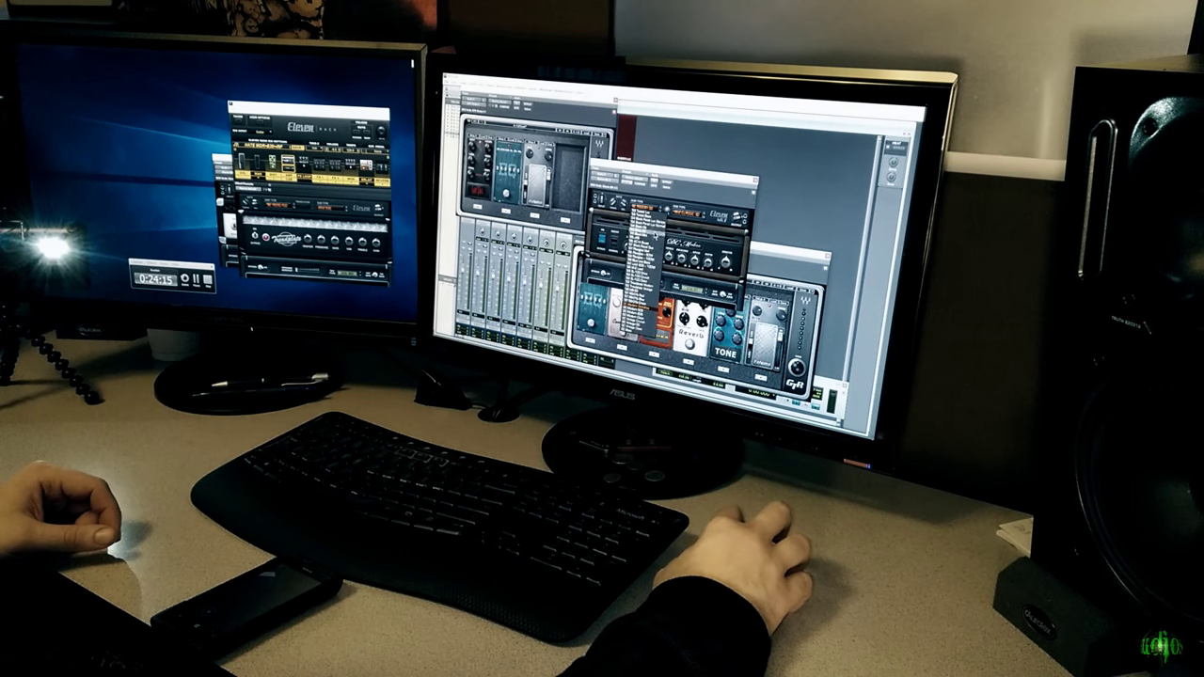
{"action": "left_click", "coordinate": [685, 205]}
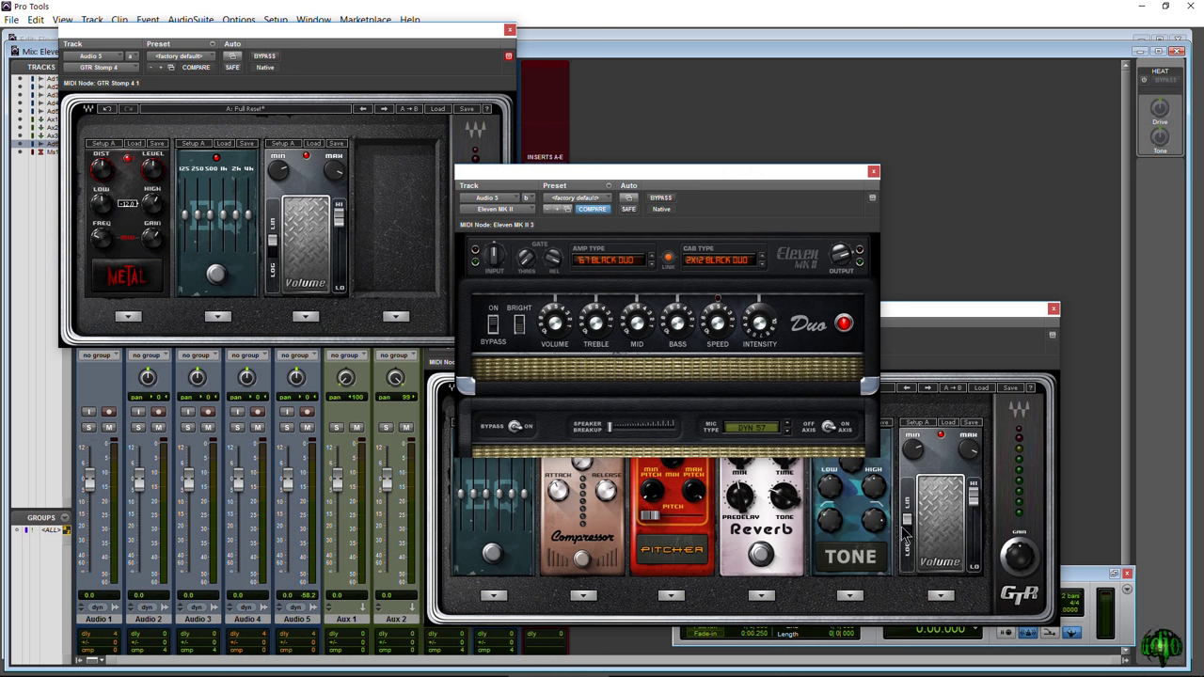
{"action": "left_click", "coordinate": [872, 172]}
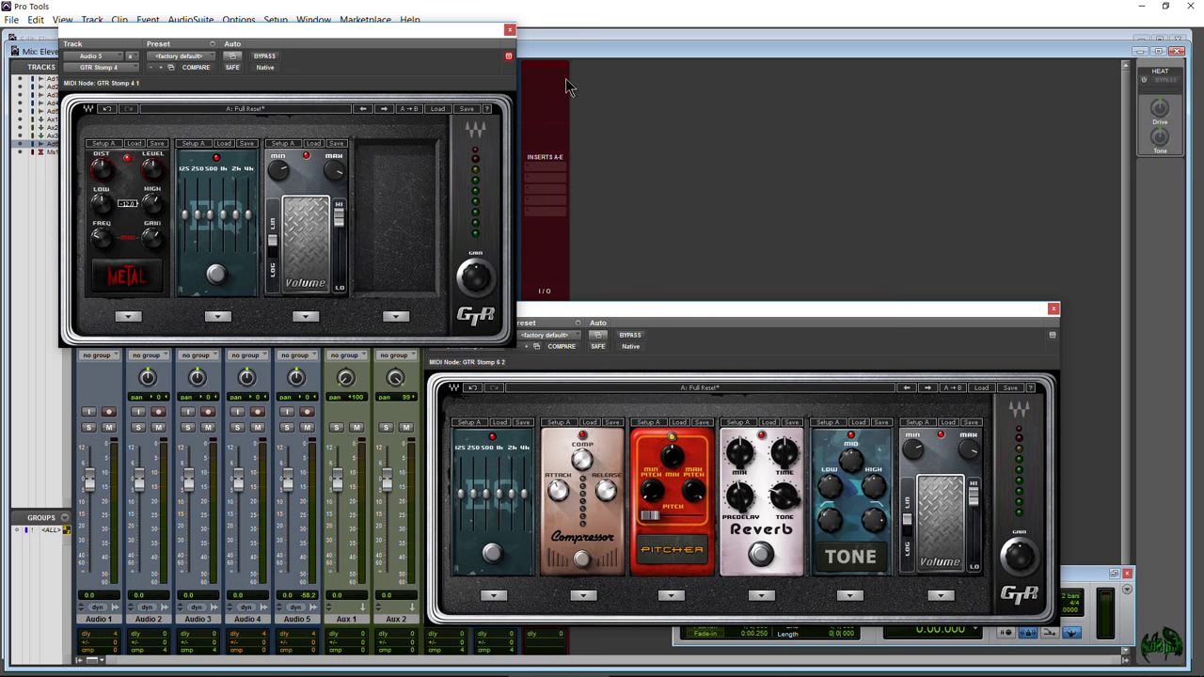
{"action": "left_click", "coordinate": [509, 31]}
{"action": "left_click", "coordinate": [1053, 310]}
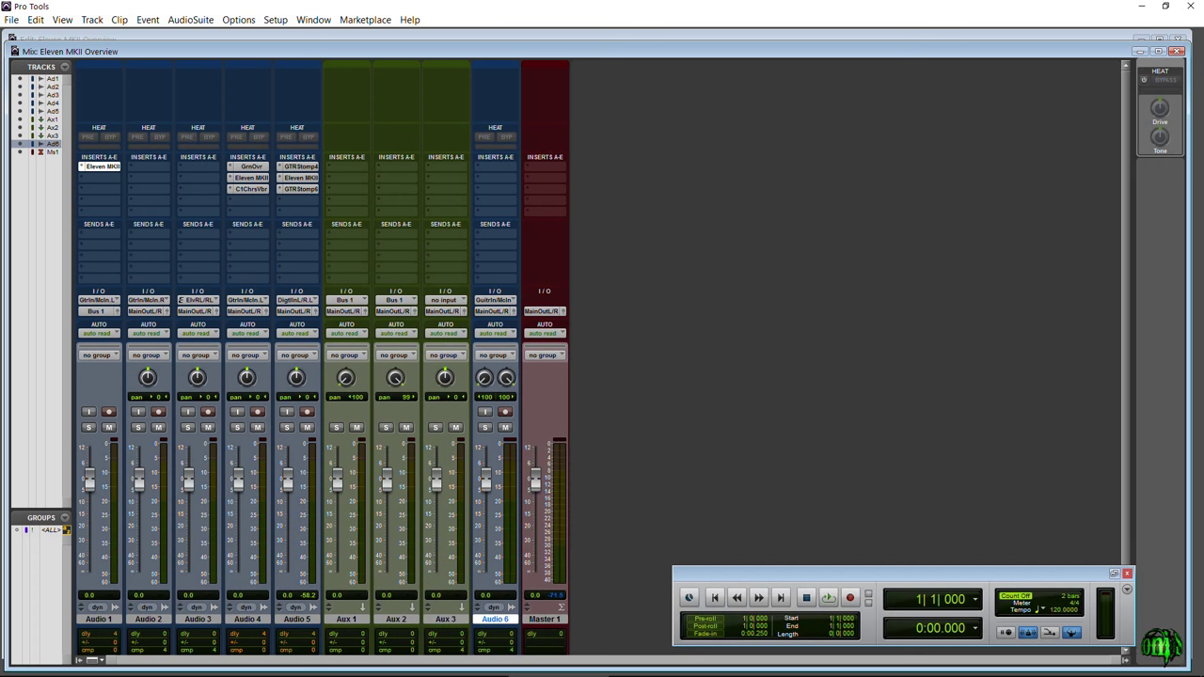
- Bring the Eleven Rack Editor window over the mixer and place Audio 1's Eleven MK II window beside it
{"action": "left_click_drag", "start_coordinate": [683, 148], "coordinate": [953, 131]}
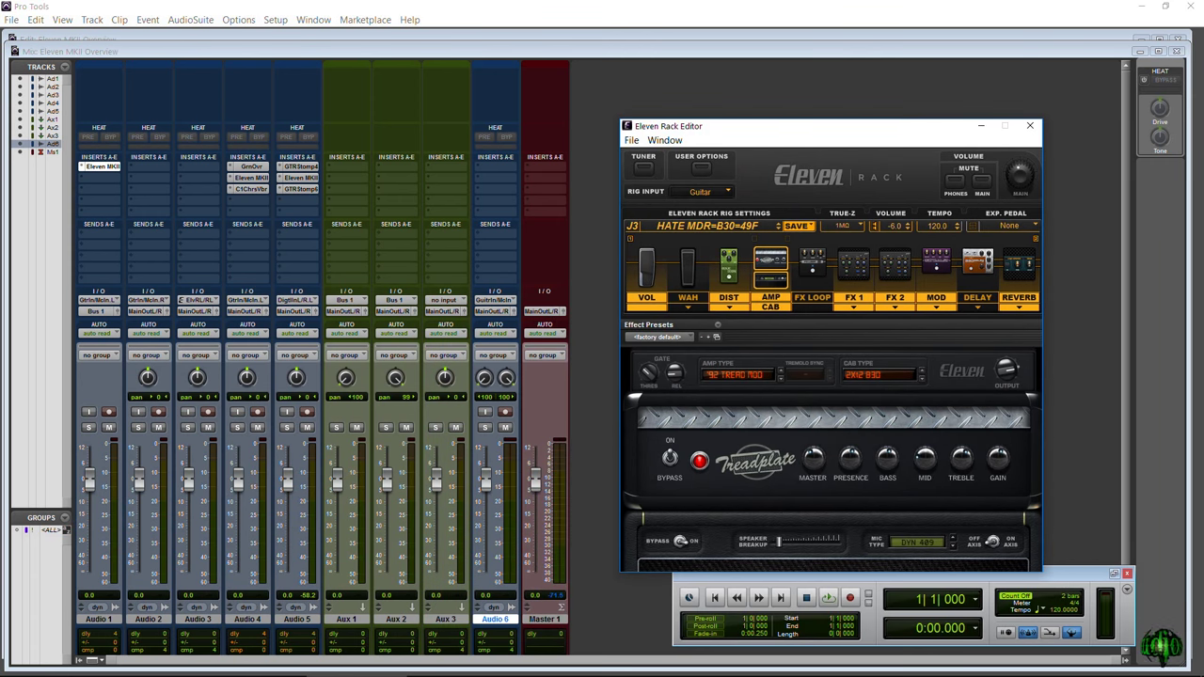
{"action": "left_click", "coordinate": [100, 166]}
{"action": "left_click_drag", "start_coordinate": [122, 242], "coordinate": [456, 266]}
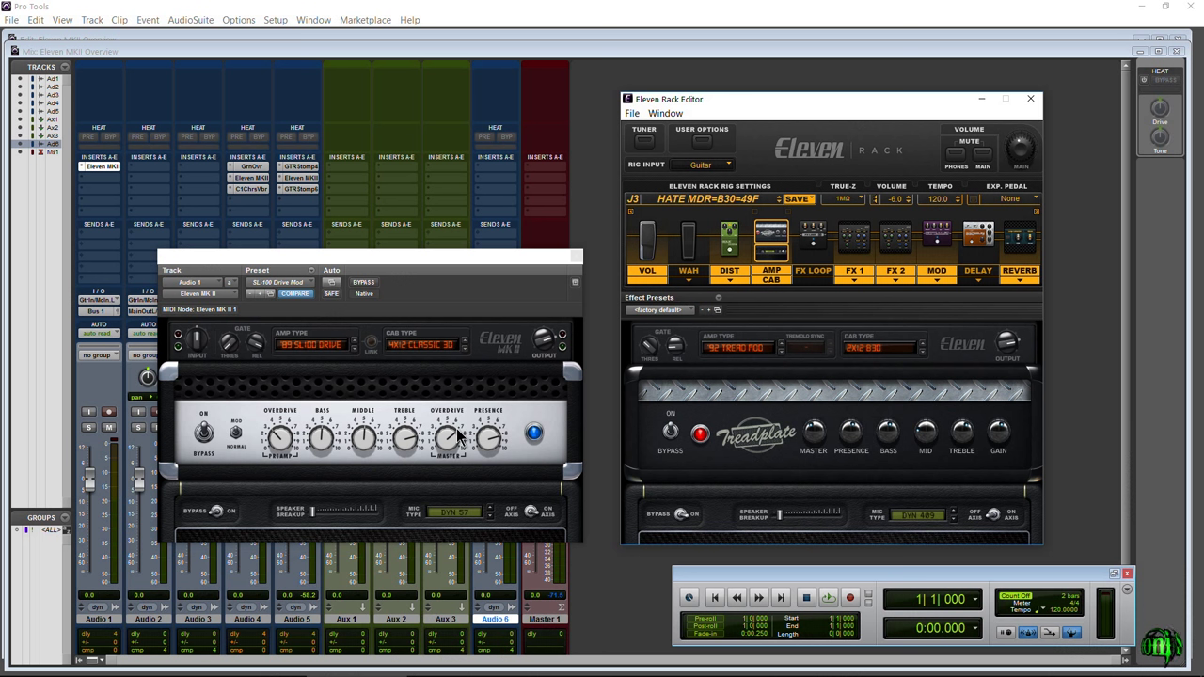
{"action": "left_click_drag", "start_coordinate": [373, 261], "coordinate": [378, 282]}
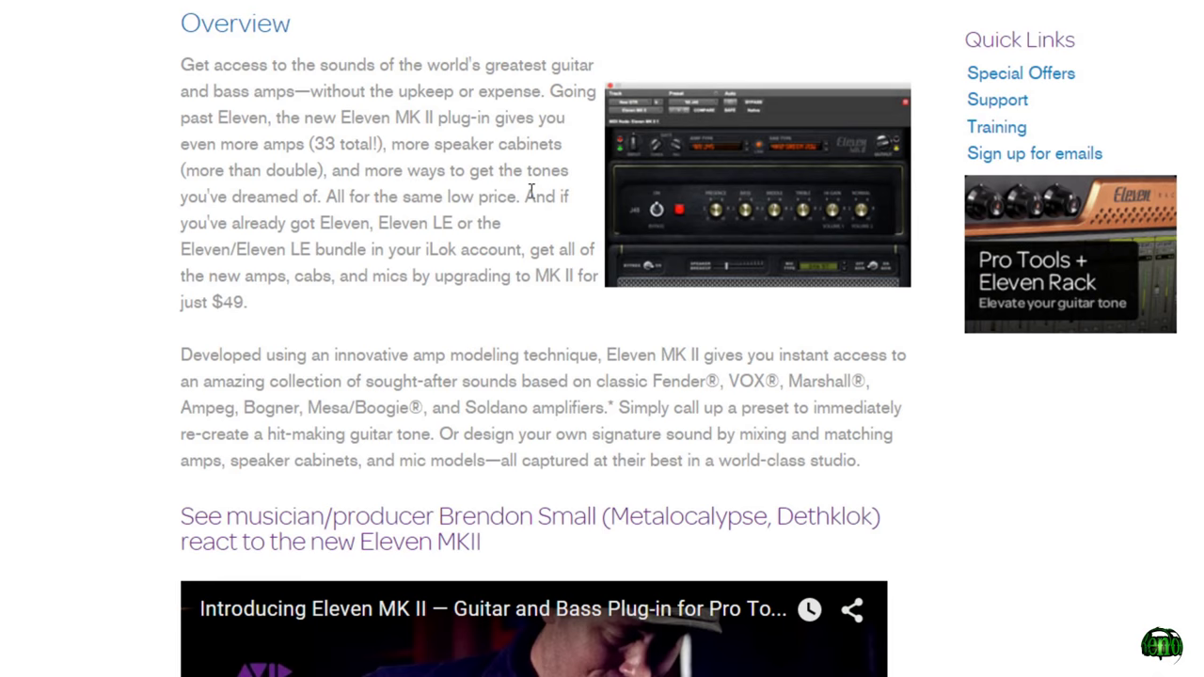
{"action": "left_click_drag", "start_coordinate": [524, 196], "coordinate": [495, 311]}
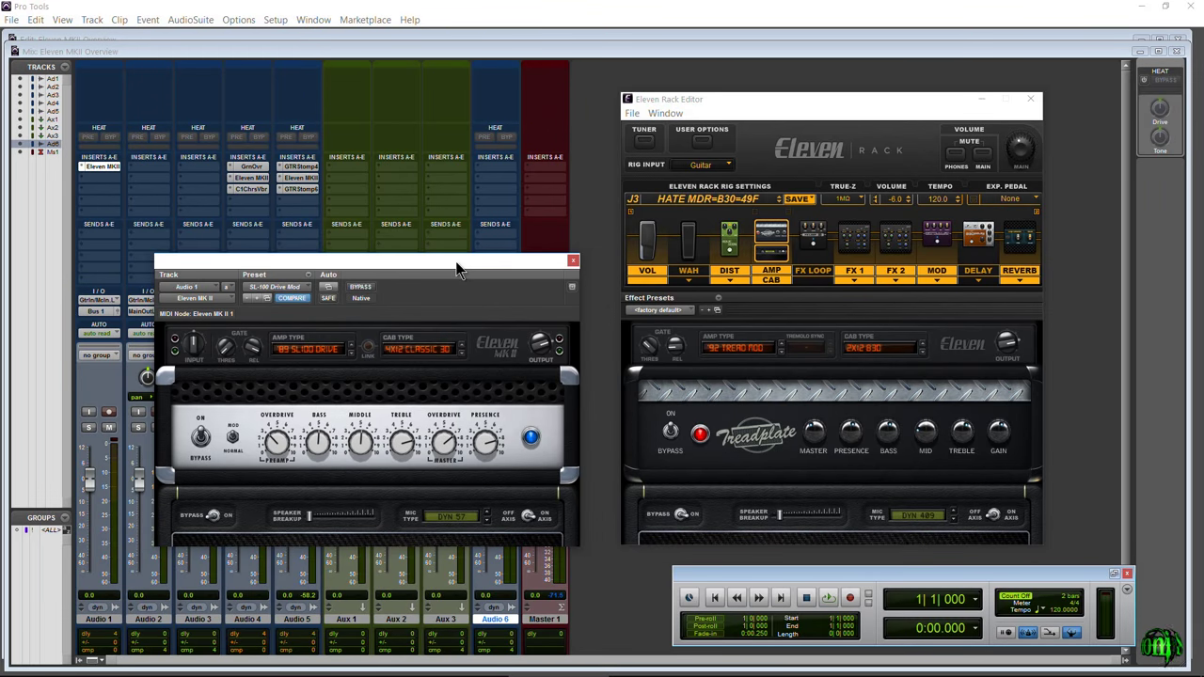
{"action": "mouse_move", "coordinate": [458, 270]}
{"action": "left_mouse_down"}
{"action": "mouse_move", "coordinate": [457, 215]}
{"action": "mouse_move", "coordinate": [468, 261]}
{"action": "left_mouse_up"}
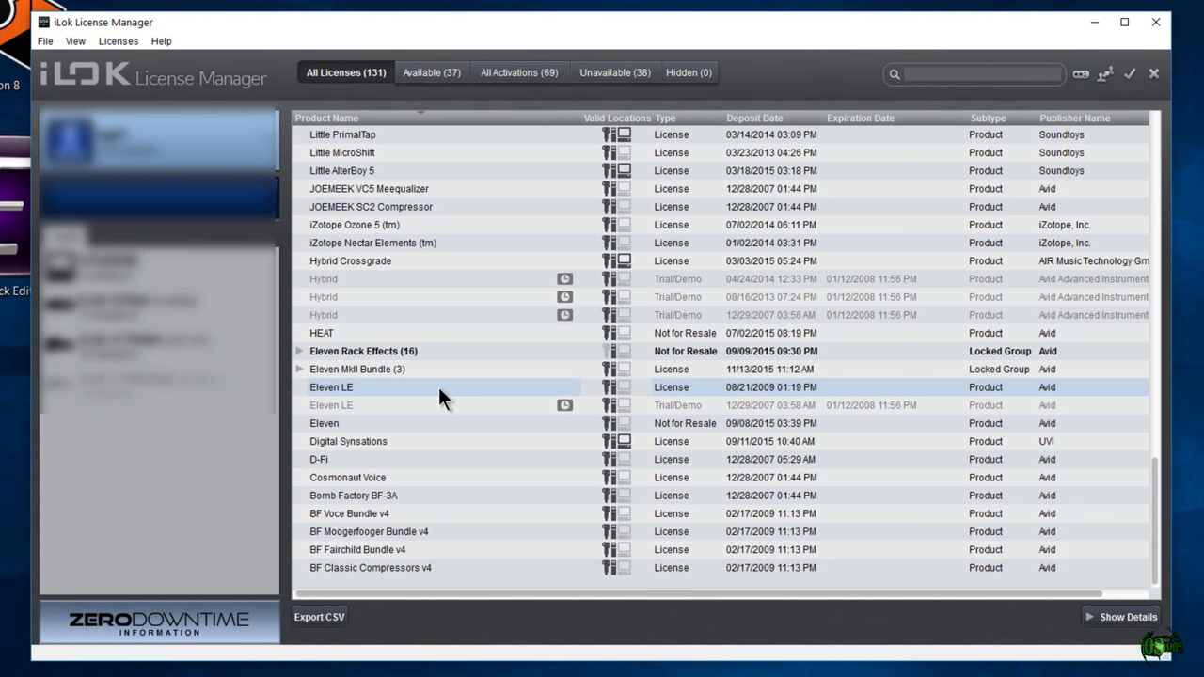
{"action": "left_click", "coordinate": [439, 389]}
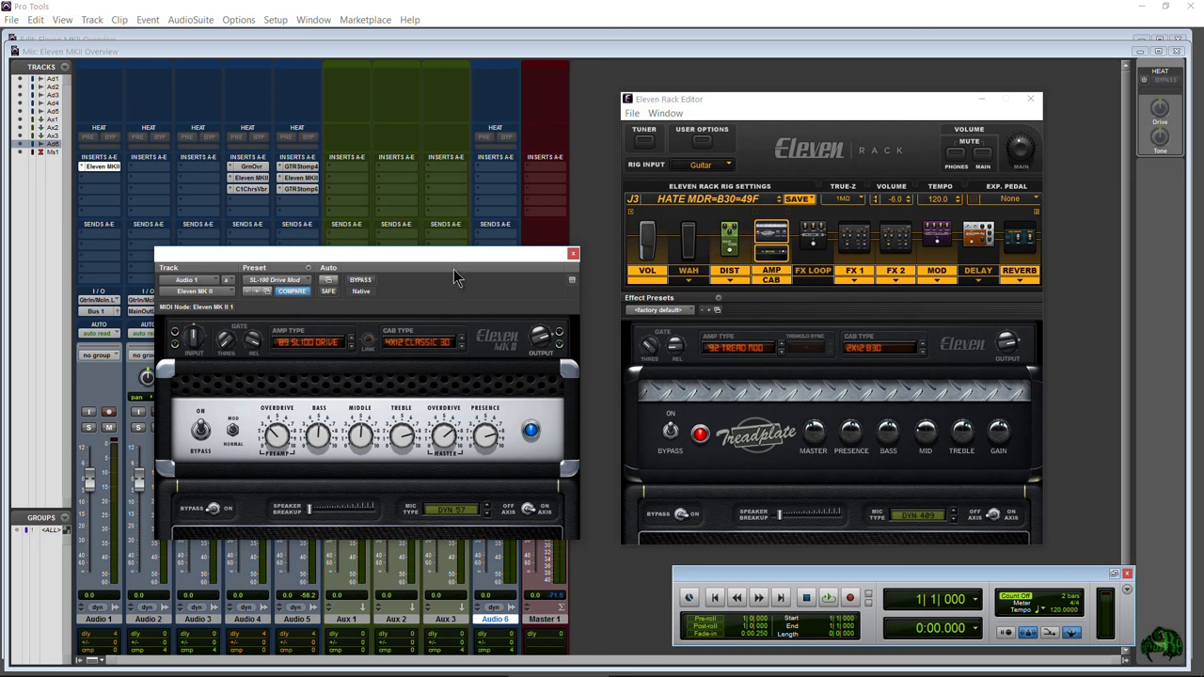
{"action": "left_click_drag", "start_coordinate": [457, 261], "coordinate": [451, 304]}
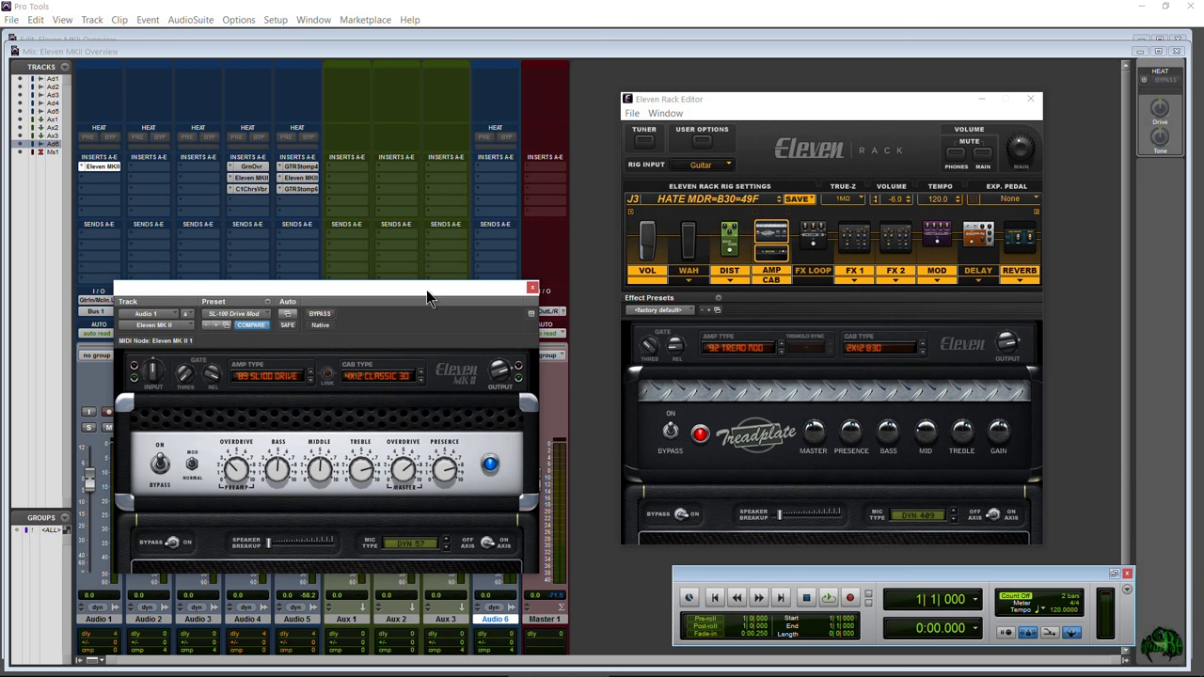
- Insert Guitar Rig 5 on Audio 3 and move the Eleven Rack Editor window aside
{"action": "left_click", "coordinate": [825, 111]}
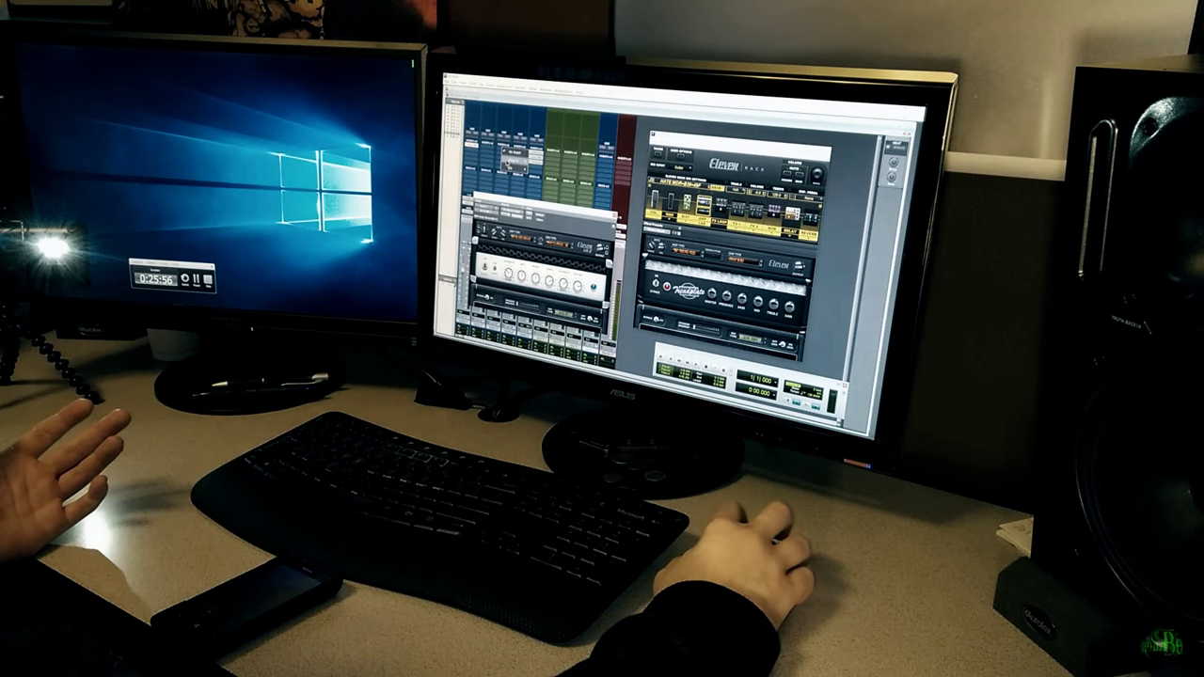
{"action": "left_click", "coordinate": [510, 152]}
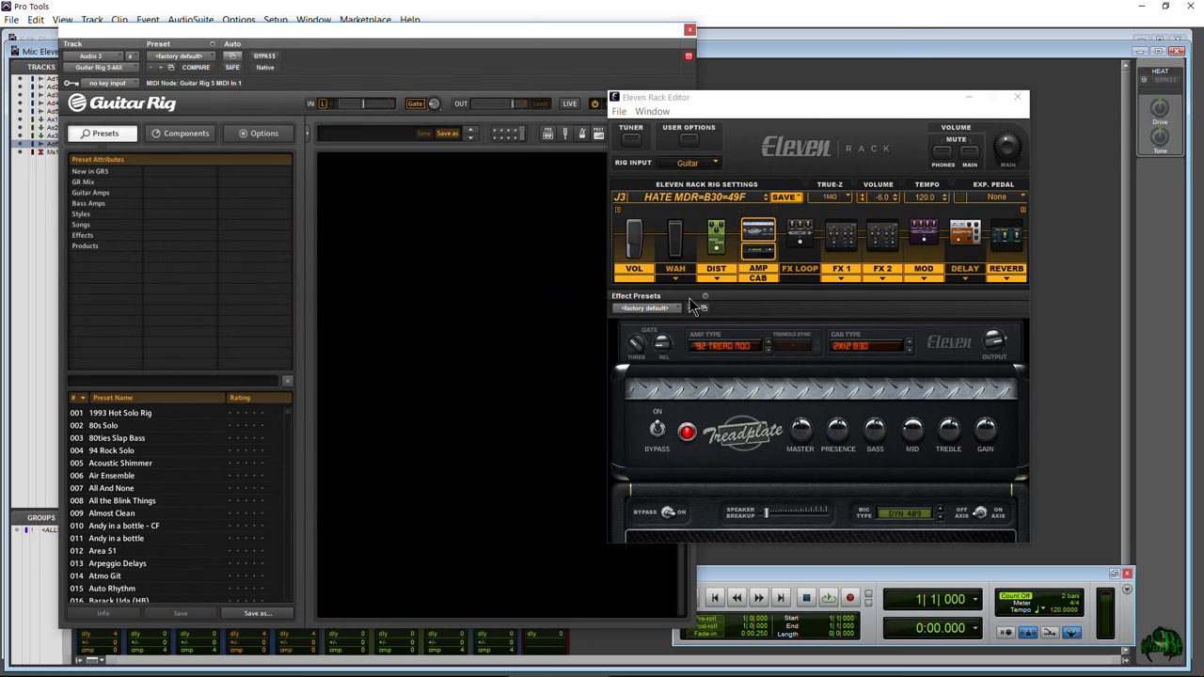
{"action": "left_click_drag", "start_coordinate": [756, 106], "coordinate": [868, 100]}
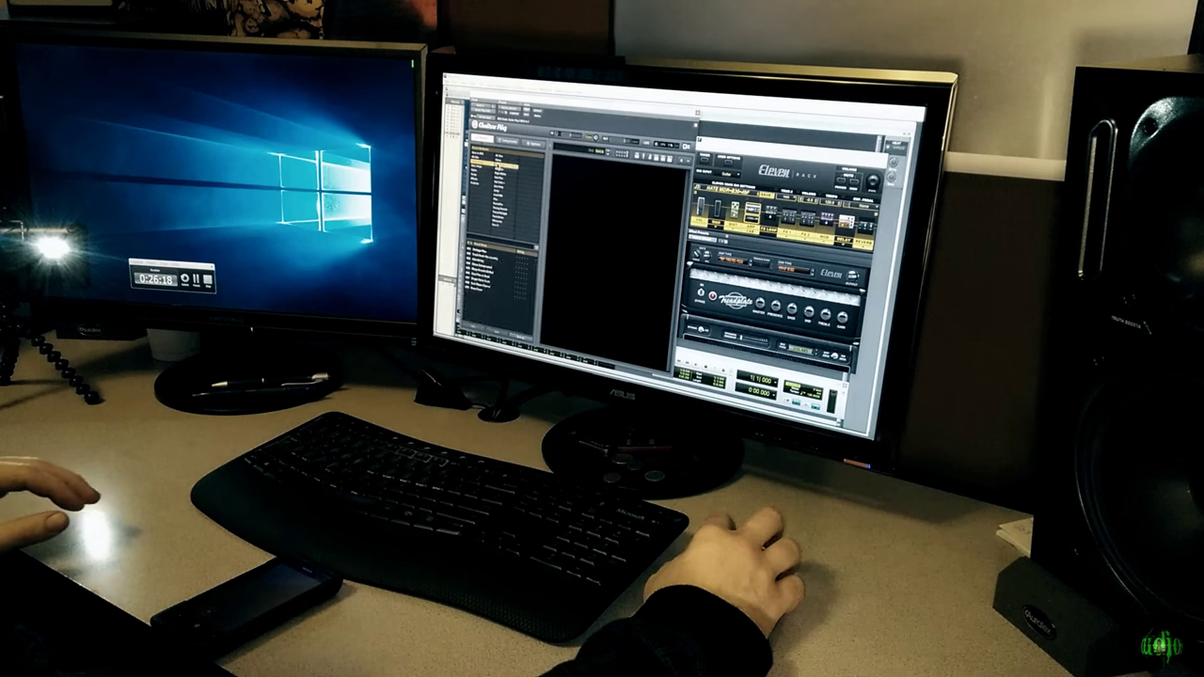
- Load the Atmo Git preset from Guitar Rig's Guitar Amps category and add a Grain Delay component at the end of the rack
{"action": "left_click", "coordinate": [499, 272]}
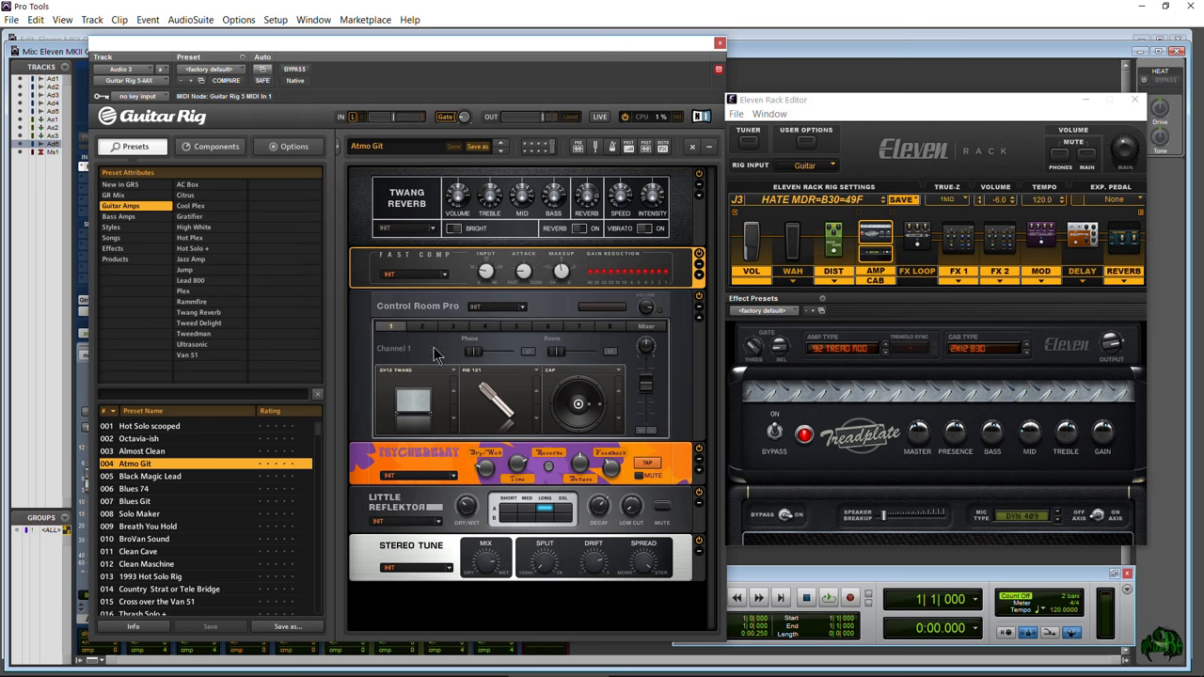
{"action": "left_click", "coordinate": [488, 364]}
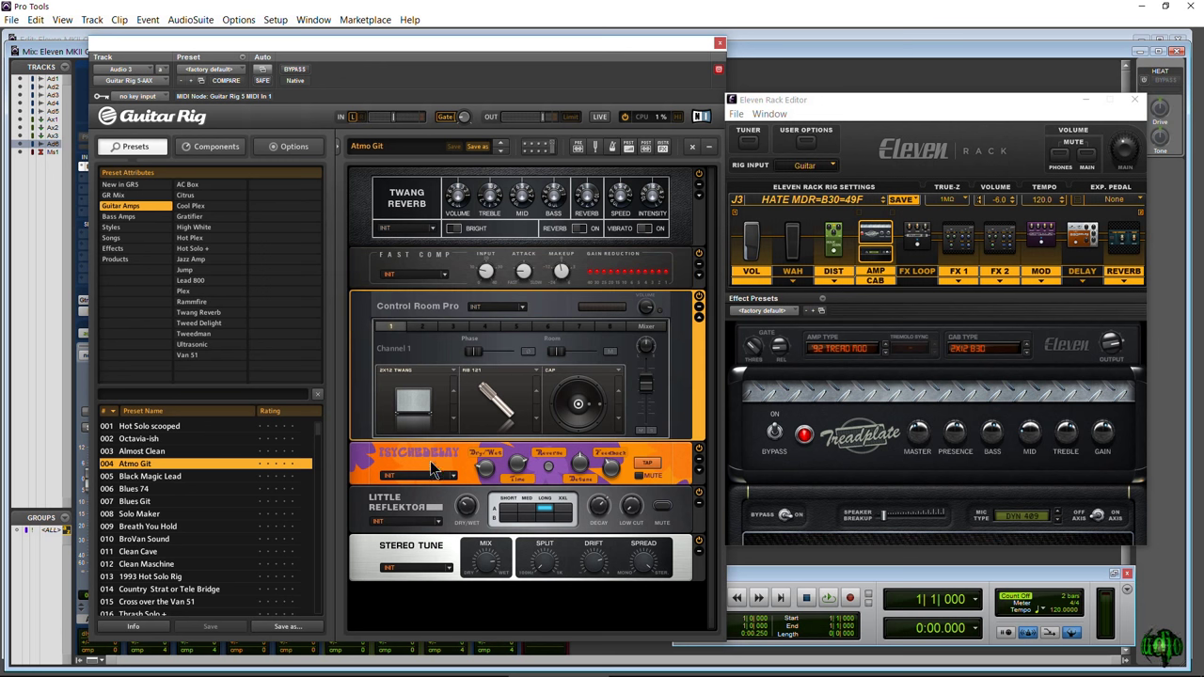
{"action": "right_click", "coordinate": [447, 609]}
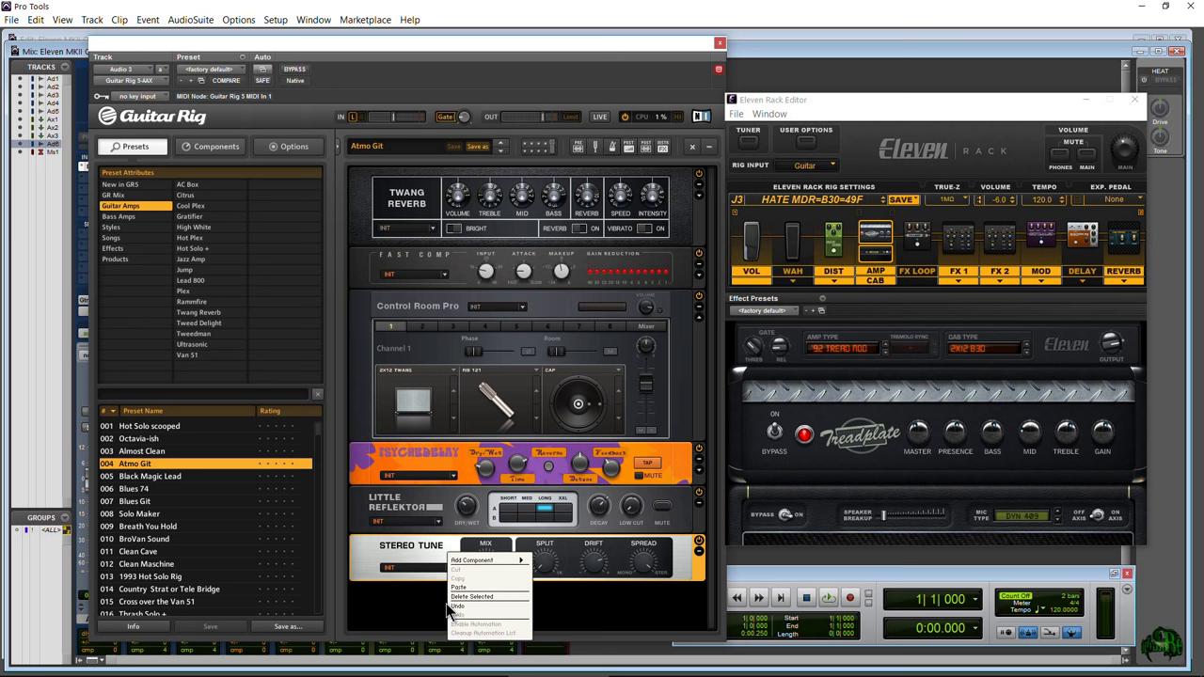
{"action": "mouse_move", "coordinate": [509, 562]}
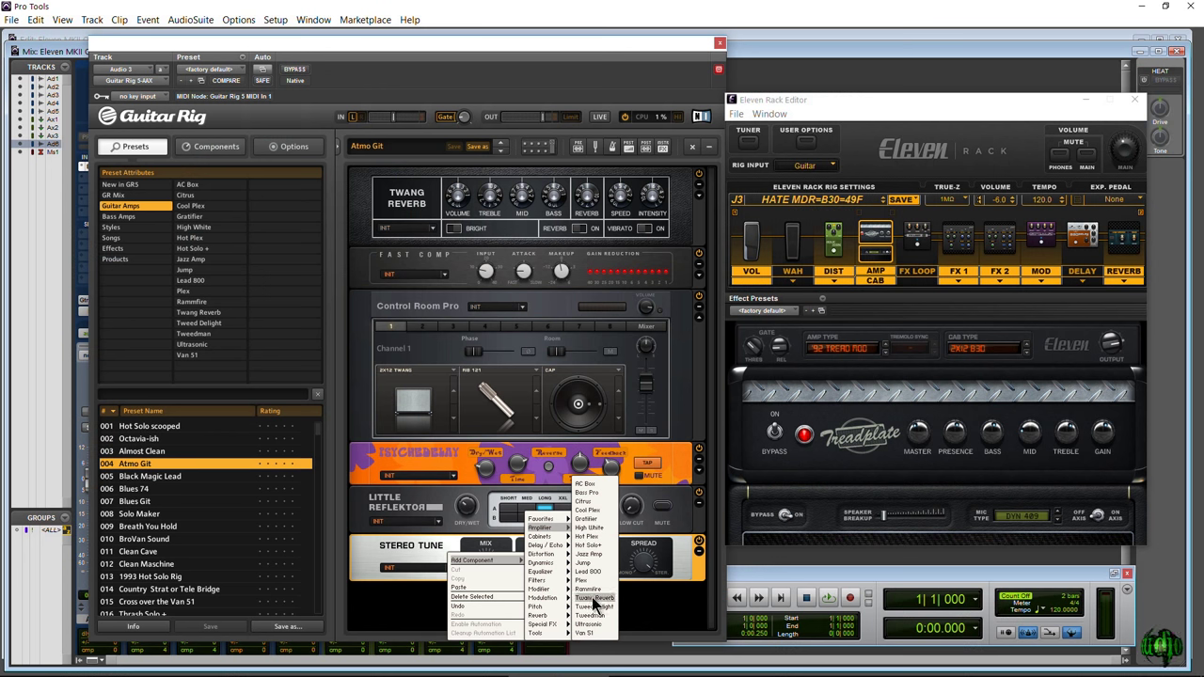
{"action": "mouse_move", "coordinate": [552, 629]}
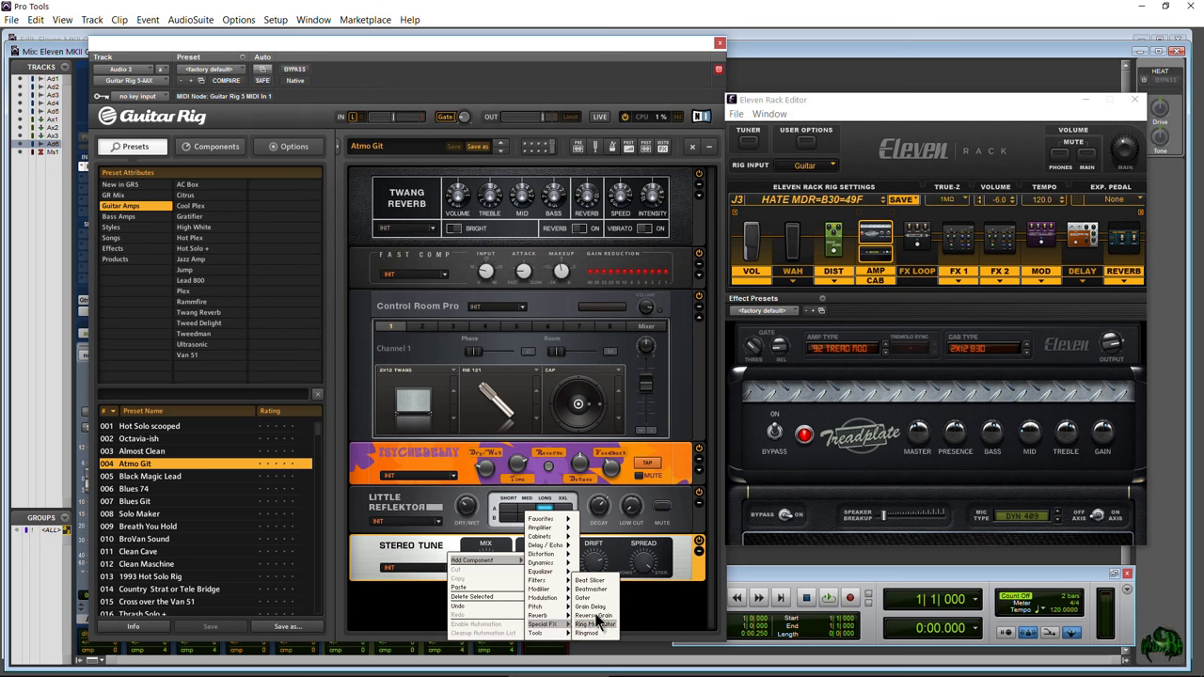
{"action": "left_click", "coordinate": [588, 613]}
{"action": "scroll", "coordinate": [449, 445], "scroll_direction": "down", "scroll_amount": 1}
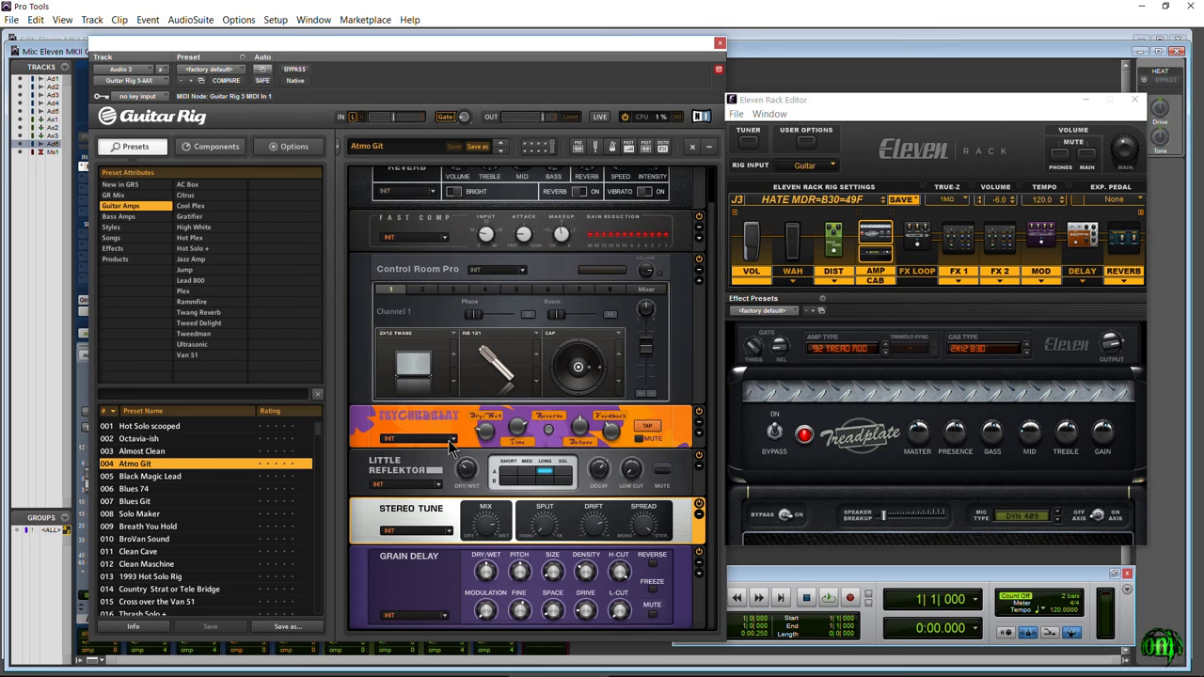
{"action": "scroll", "coordinate": [488, 467], "scroll_direction": "up", "scroll_amount": 1}
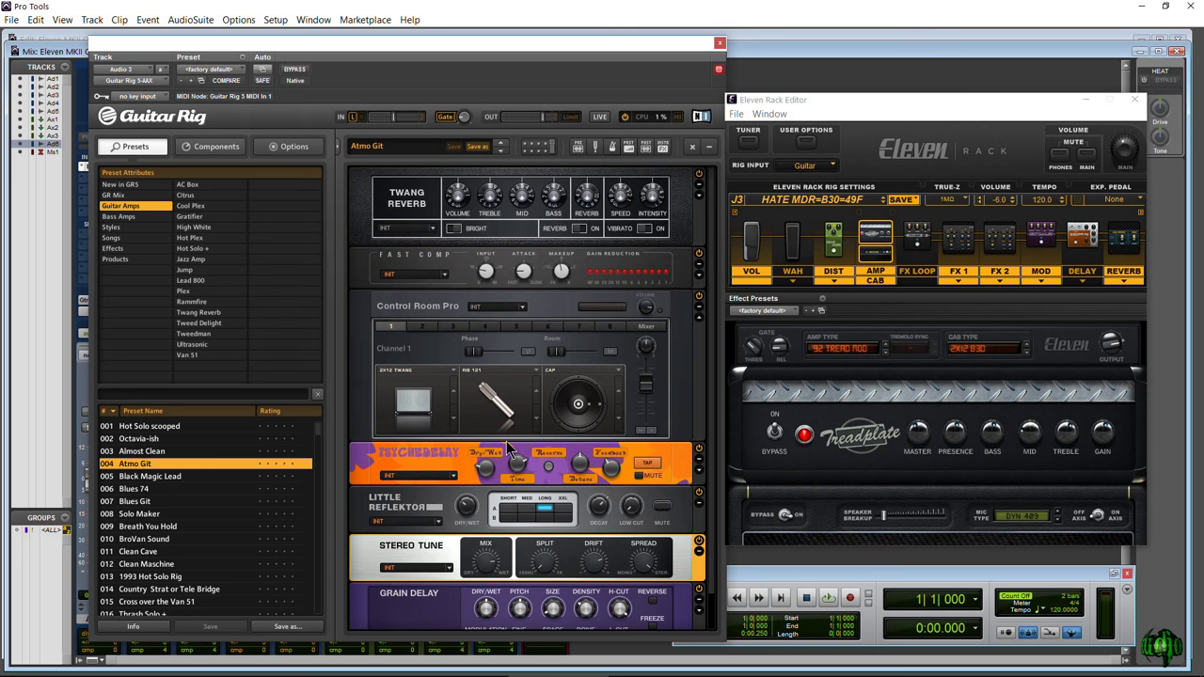
{"action": "scroll", "coordinate": [554, 355], "scroll_direction": "down", "scroll_amount": 1}
{"action": "scroll", "coordinate": [554, 355], "scroll_direction": "up", "scroll_amount": 1}
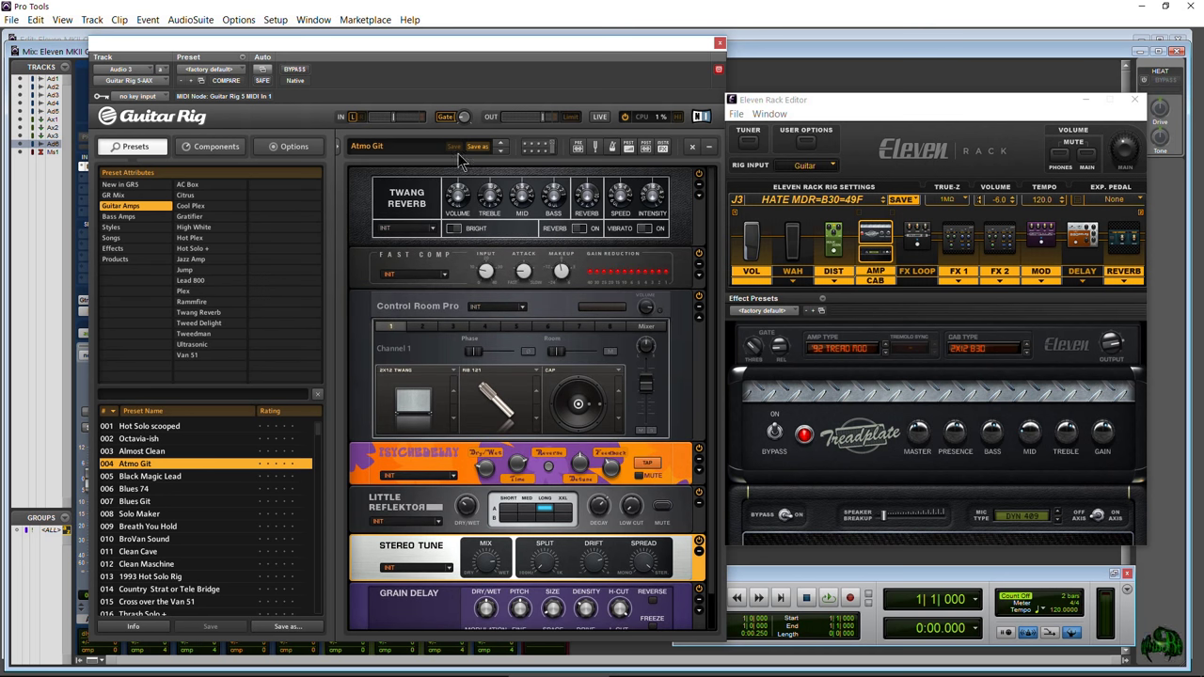
- Load the Clean Maschine preset in Guitar Rig 5 and reposition the plug-in window
{"action": "left_click", "coordinate": [136, 563]}
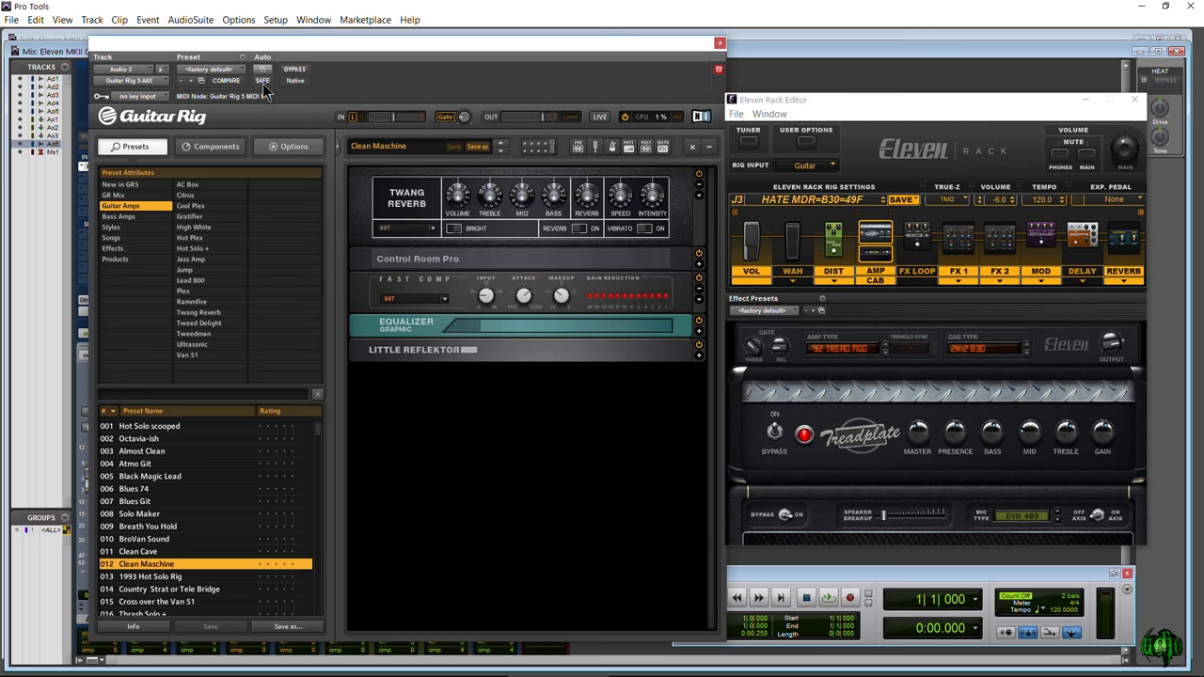
{"action": "mouse_move", "coordinate": [300, 40]}
{"action": "left_mouse_down"}
{"action": "mouse_move", "coordinate": [430, 39]}
{"action": "mouse_move", "coordinate": [277, 46]}
{"action": "mouse_move", "coordinate": [303, 44]}
{"action": "left_mouse_up"}
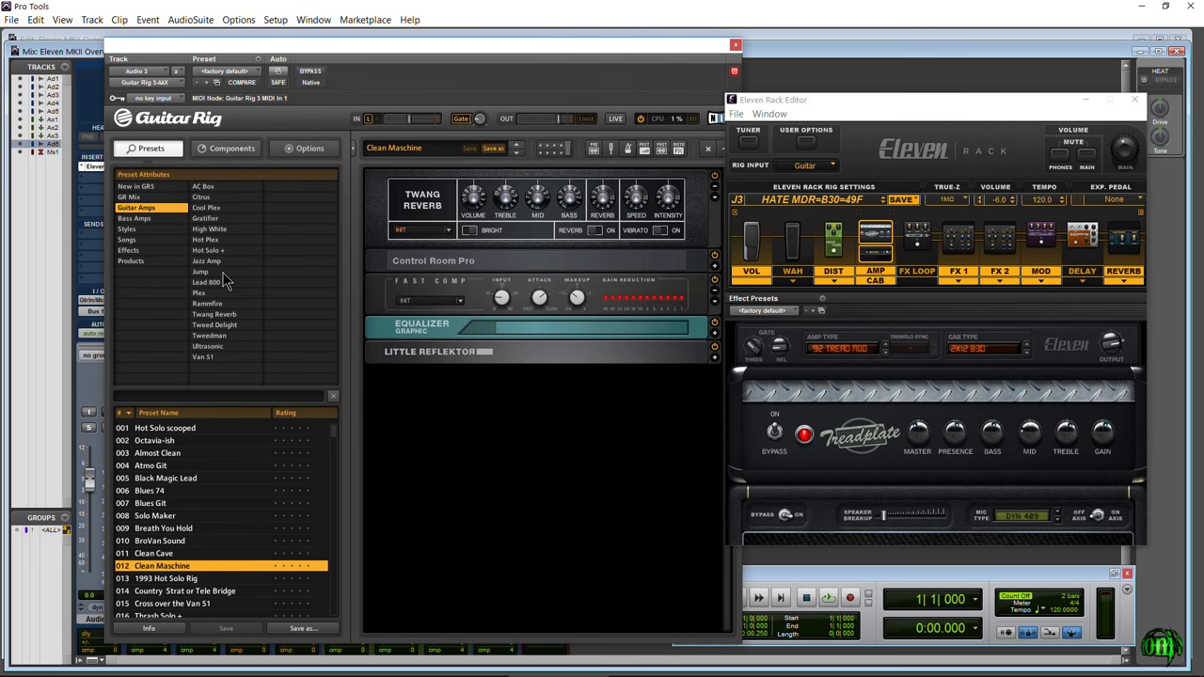
- Load the Deep & Wide Drums preset from the Drums group of Guitar Rig's Effects category
{"action": "left_click", "coordinate": [131, 250]}
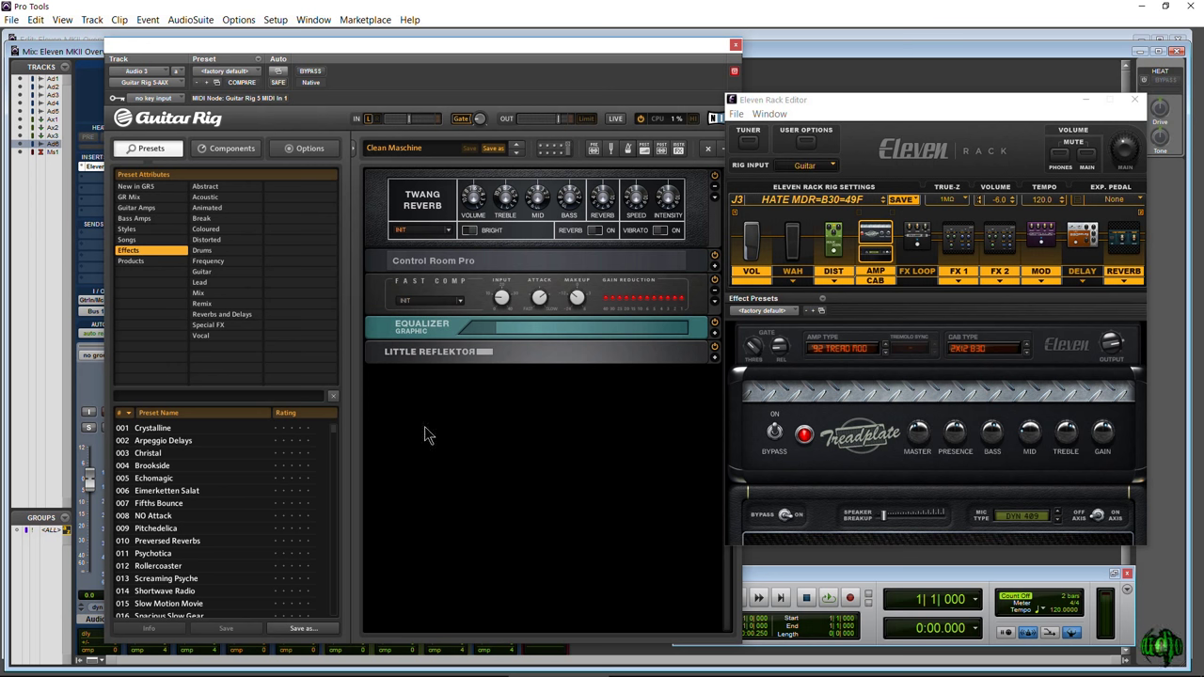
{"action": "left_click", "coordinate": [204, 251]}
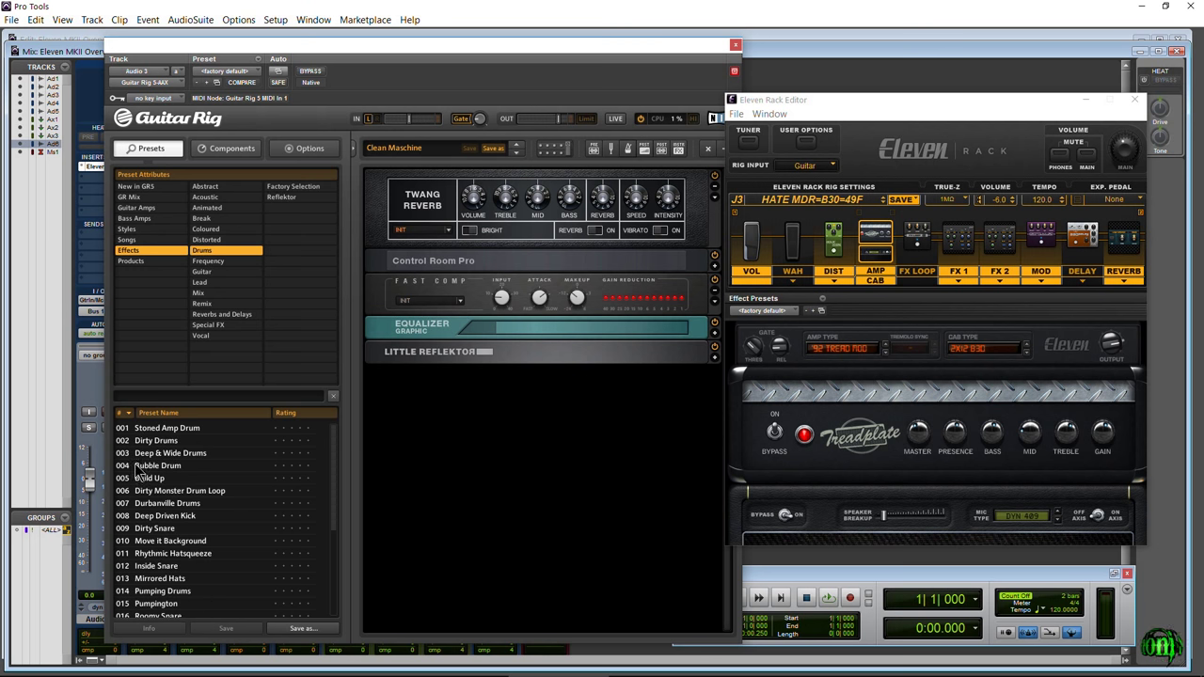
{"action": "left_click", "coordinate": [247, 453]}
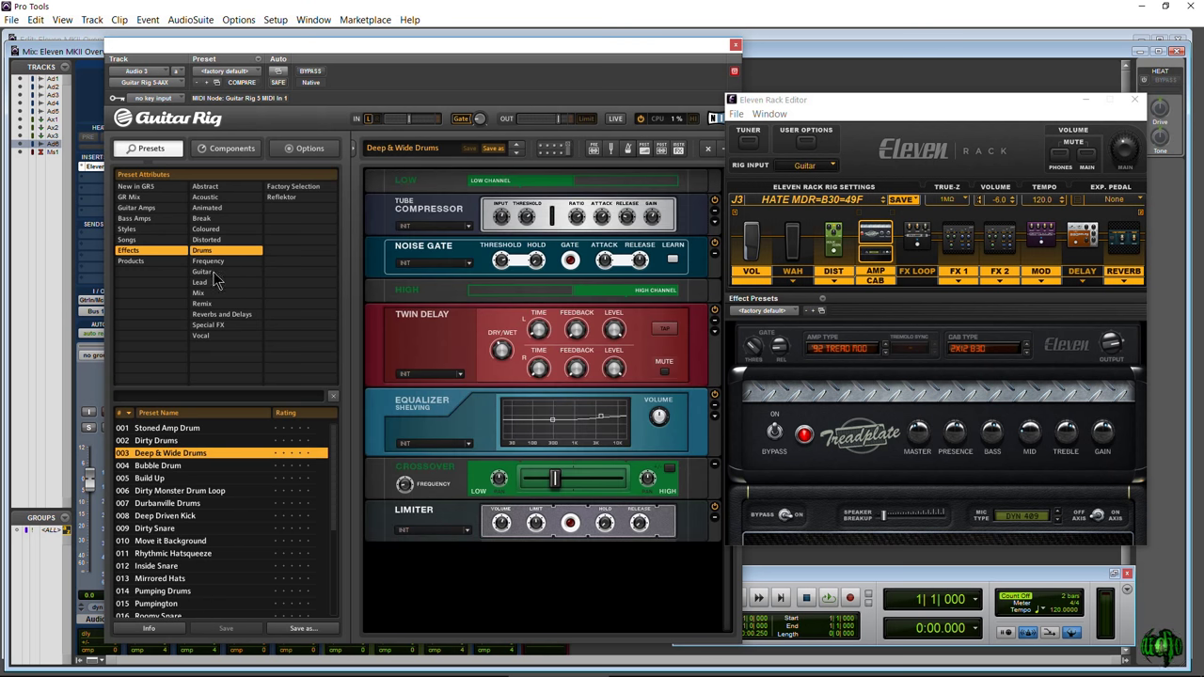
- Load the Cross over the Van 51 preset from Guitar Rig's Guitar Amps category
{"action": "left_click", "coordinate": [127, 198]}
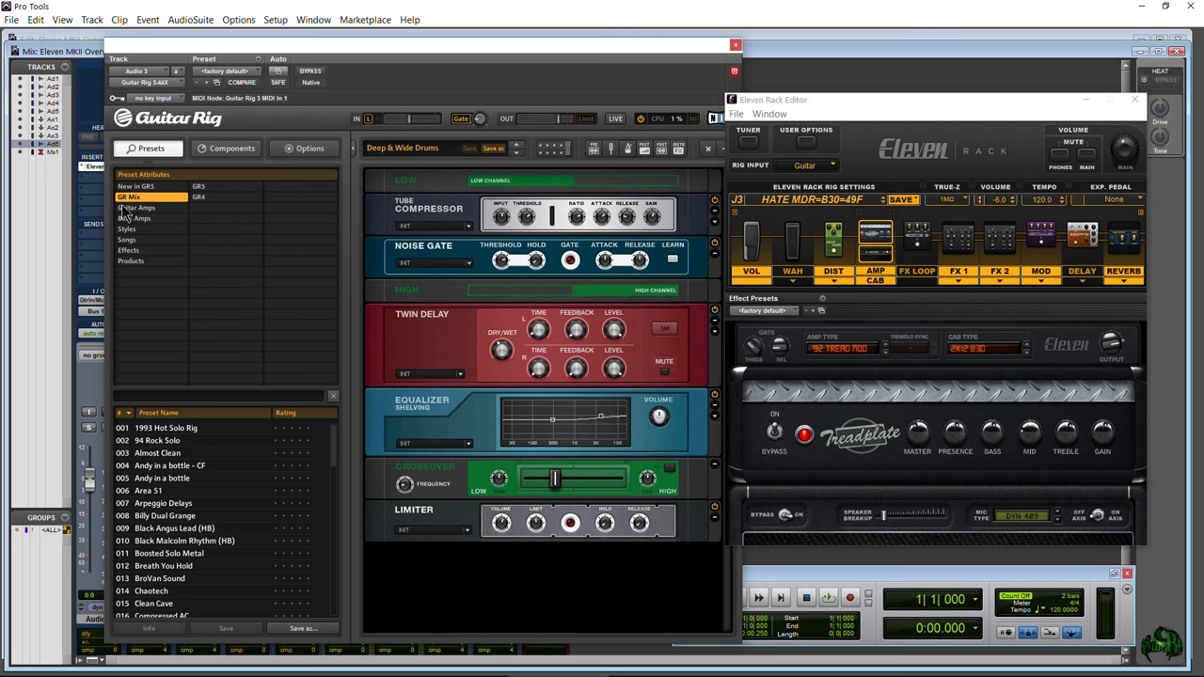
{"action": "left_click", "coordinate": [137, 209]}
{"action": "left_click", "coordinate": [156, 518]}
{"action": "scroll", "coordinate": [162, 556], "scroll_direction": "down", "scroll_amount": 2}
{"action": "left_click", "coordinate": [160, 554]}
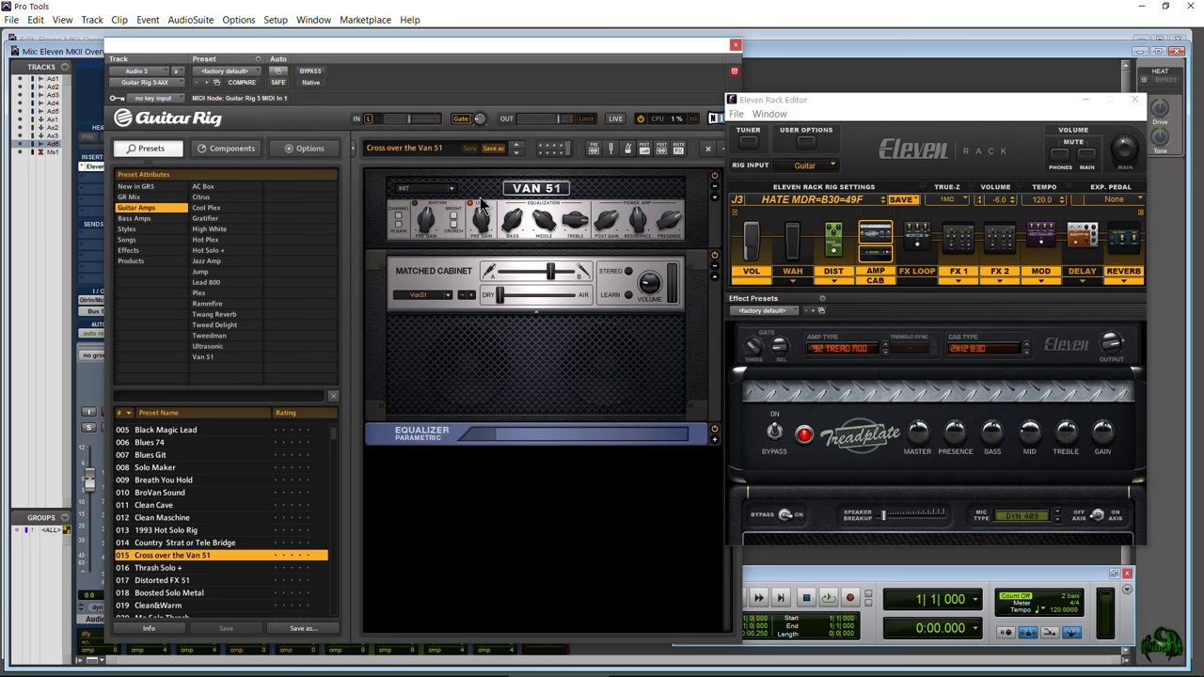
{"action": "left_click", "coordinate": [92, 204]}
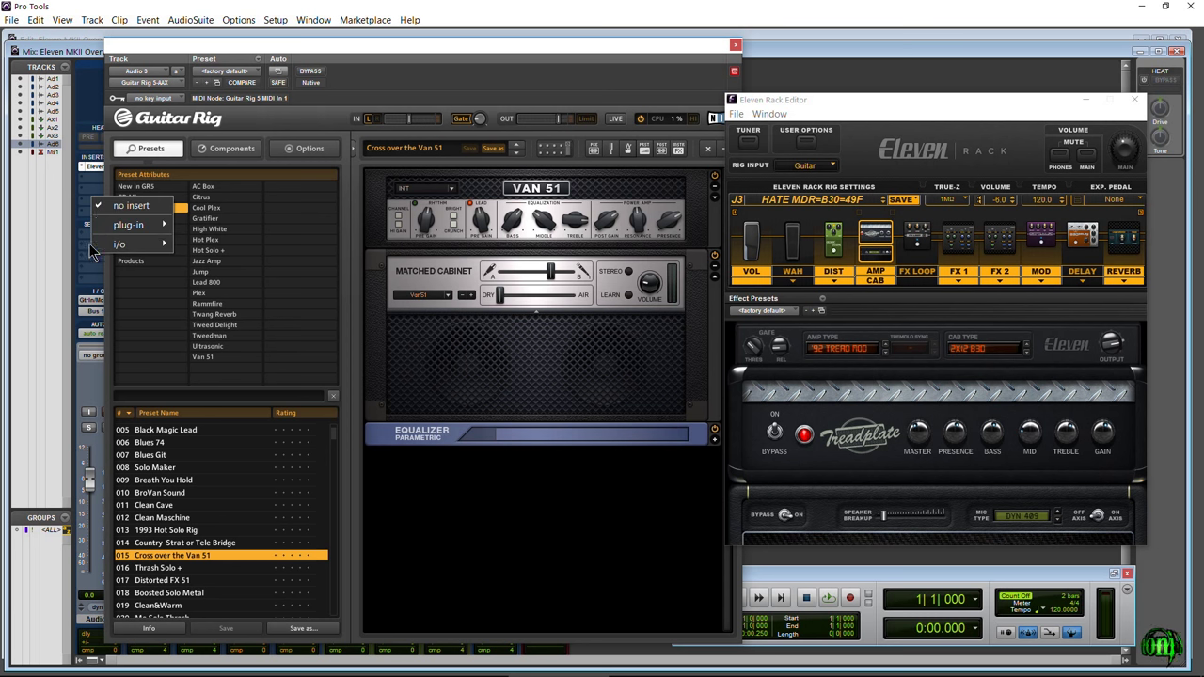
{"action": "left_click", "coordinate": [390, 84]}
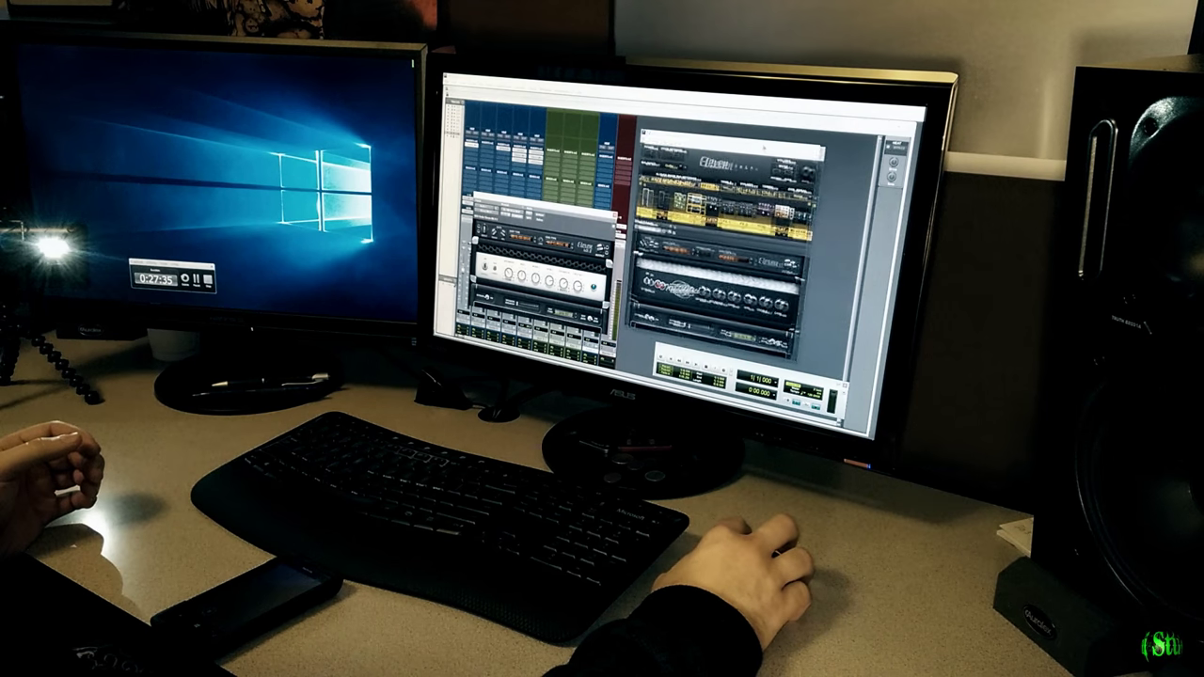
- Move the Eleven Rack Editor window to the second monitor and close Audio 1's Eleven MK II window
{"action": "left_click_drag", "start_coordinate": [764, 147], "coordinate": [273, 94]}
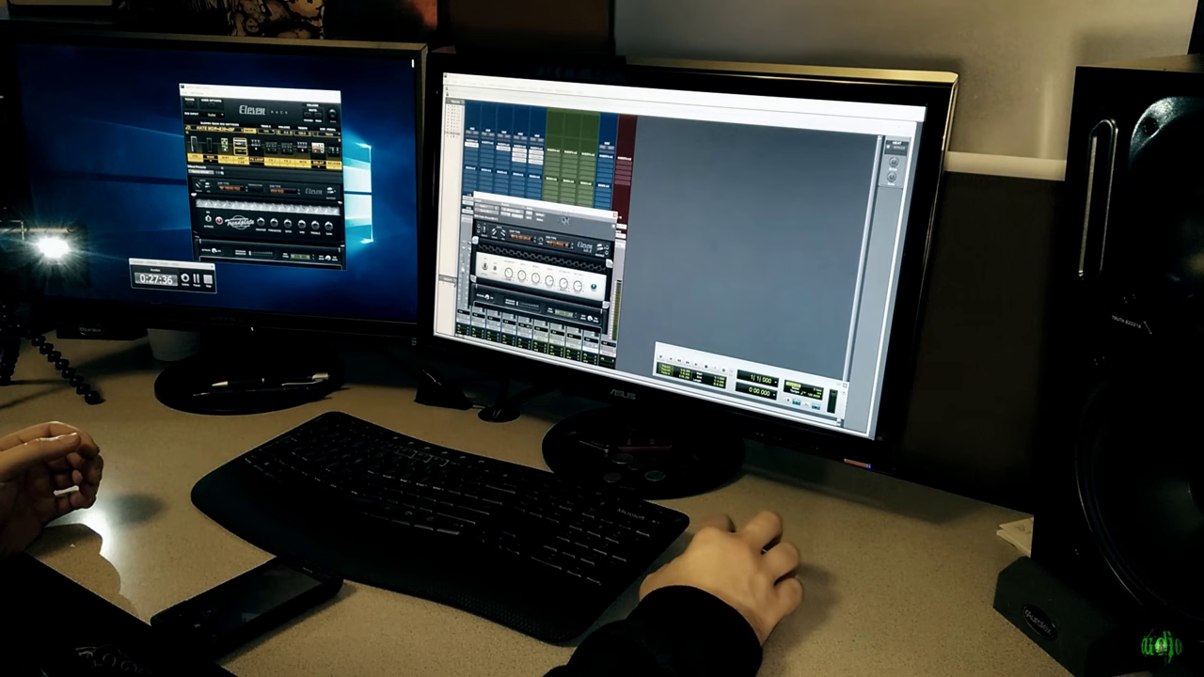
{"action": "left_click_drag", "start_coordinate": [578, 200], "coordinate": [698, 141]}
{"action": "left_click", "coordinate": [535, 162]}
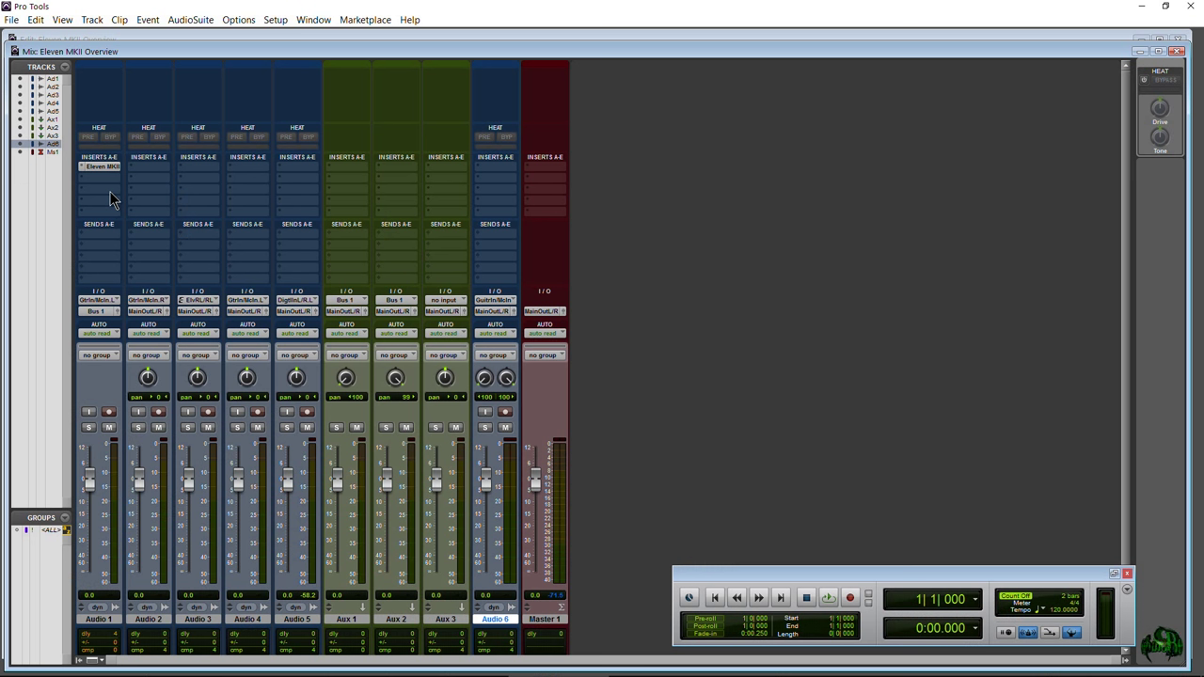
- Reselect Eleven MK II (mono) from the Avid plug-ins for Audio 1's first insert
{"action": "left_click", "coordinate": [83, 164]}
{"action": "mouse_move", "coordinate": [117, 191]}
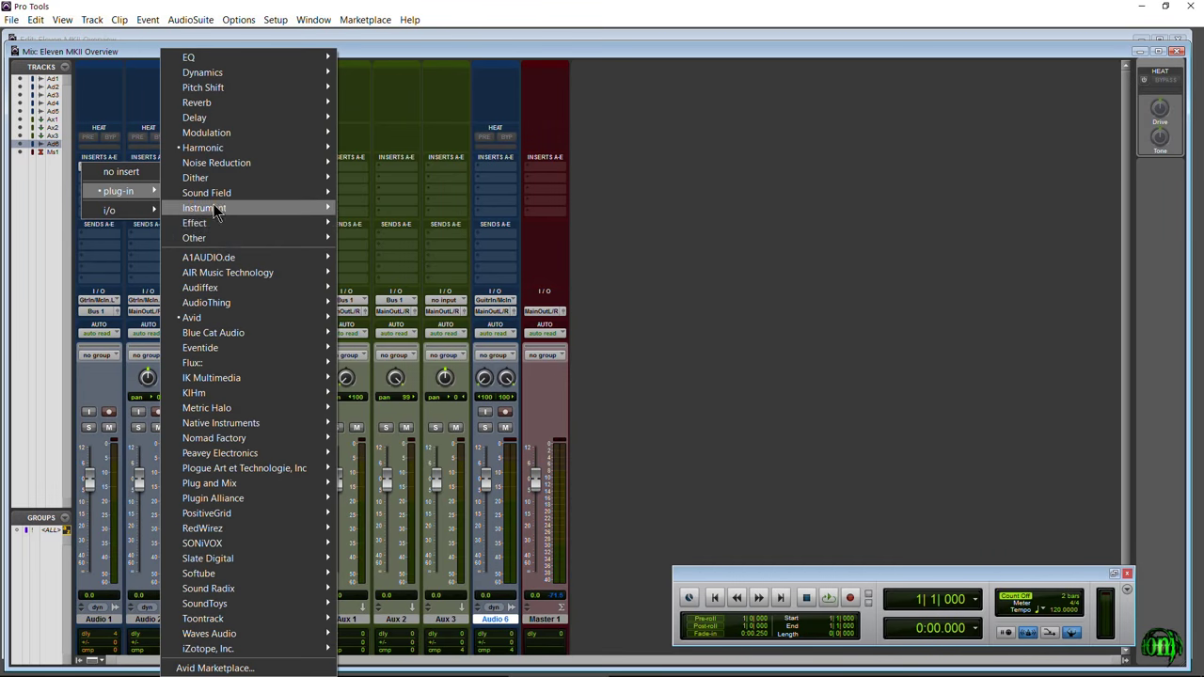
{"action": "mouse_move", "coordinate": [232, 318]}
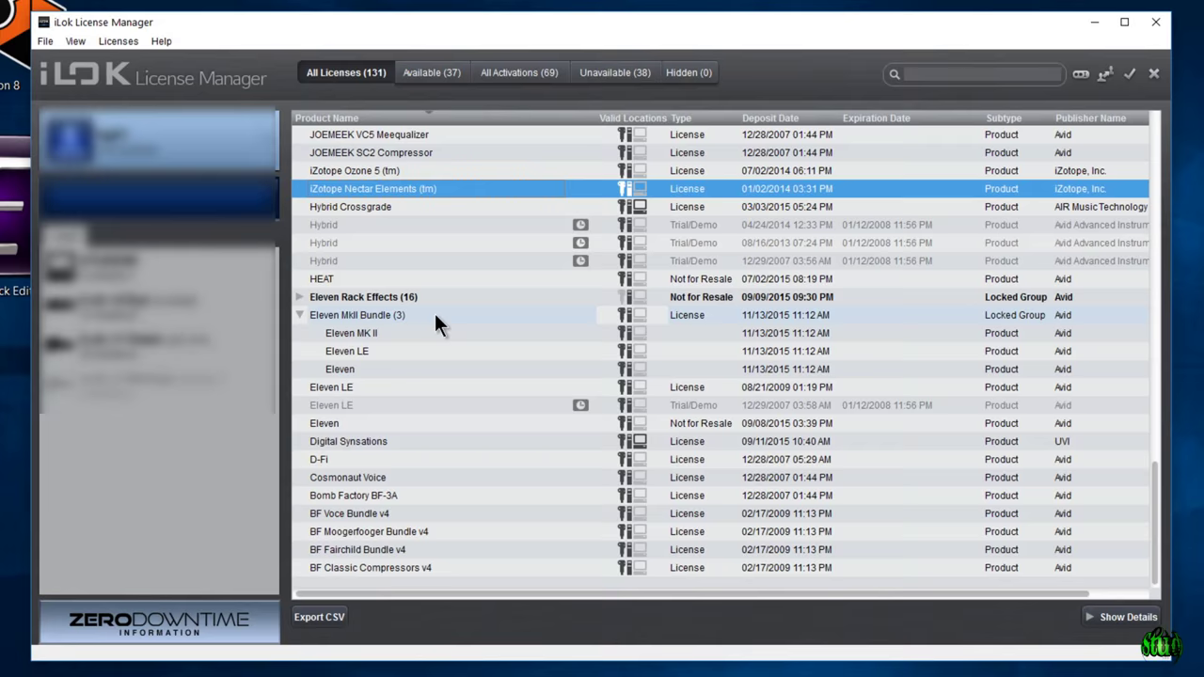
{"action": "left_click", "coordinate": [450, 315]}
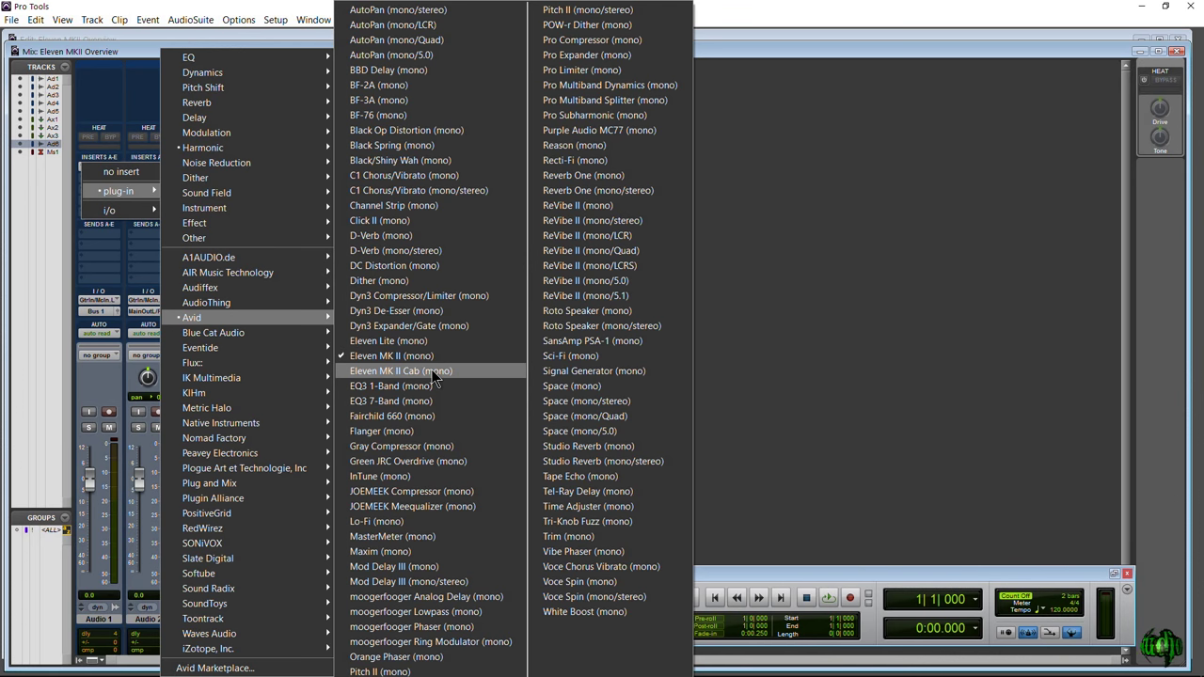
{"action": "left_click", "coordinate": [404, 355]}
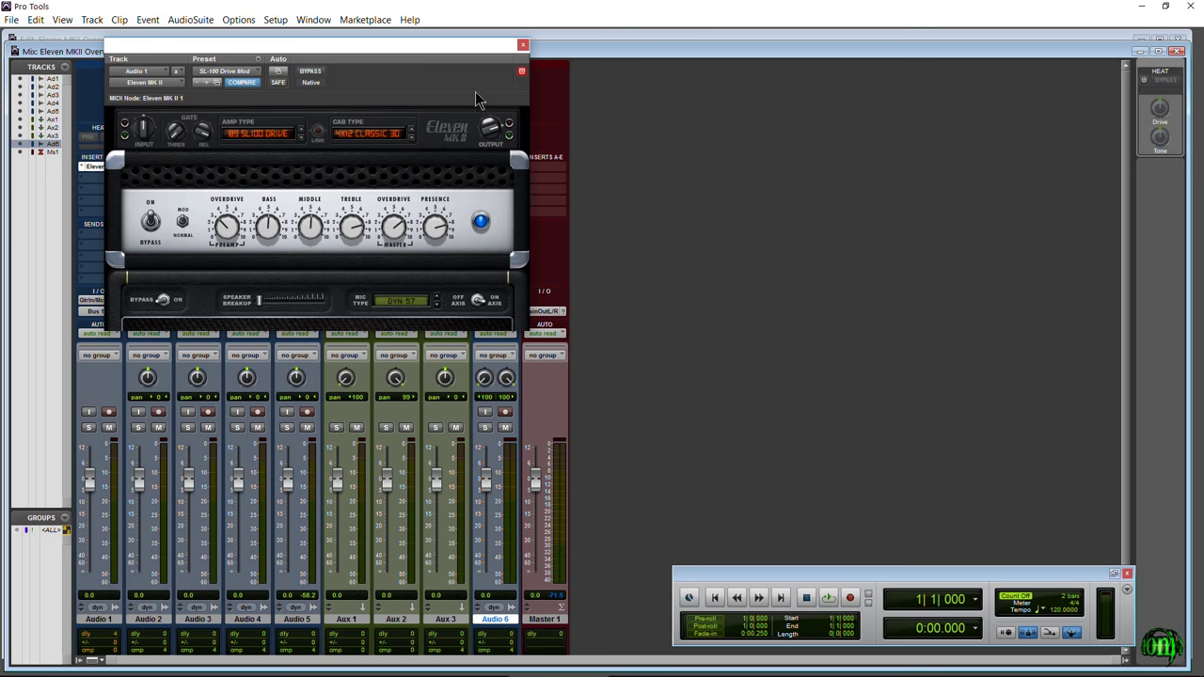
- Check Audio 1's output routing options and place the Eleven MK II window in the empty area beside the mixer strips
{"action": "left_click_drag", "start_coordinate": [461, 52], "coordinate": [496, 78]}
{"action": "left_click", "coordinate": [93, 318]}
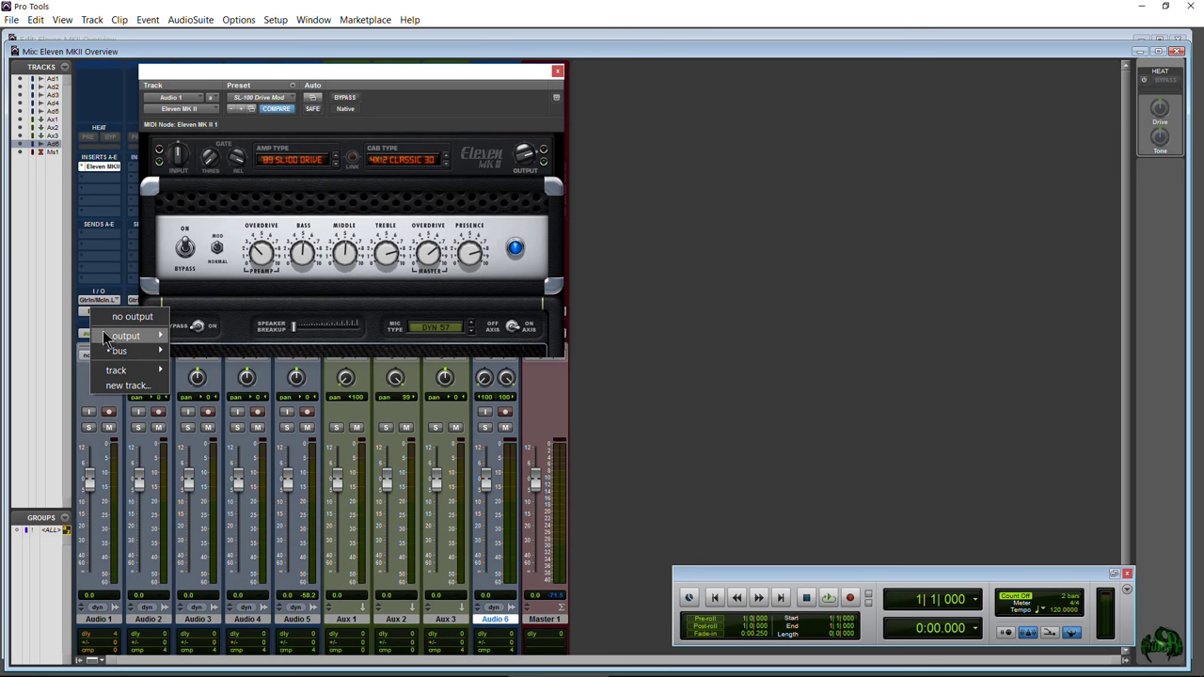
{"action": "mouse_move", "coordinate": [119, 351]}
{"action": "left_click", "coordinate": [705, 314]}
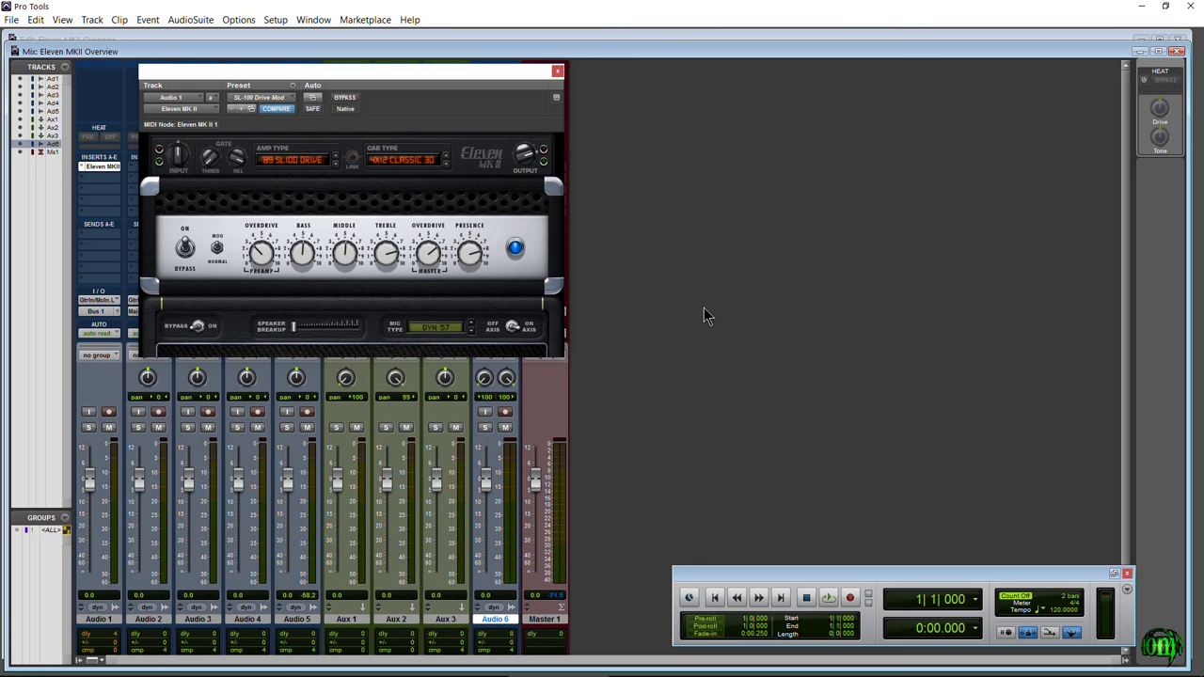
{"action": "left_click_drag", "start_coordinate": [335, 69], "coordinate": [789, 83]}
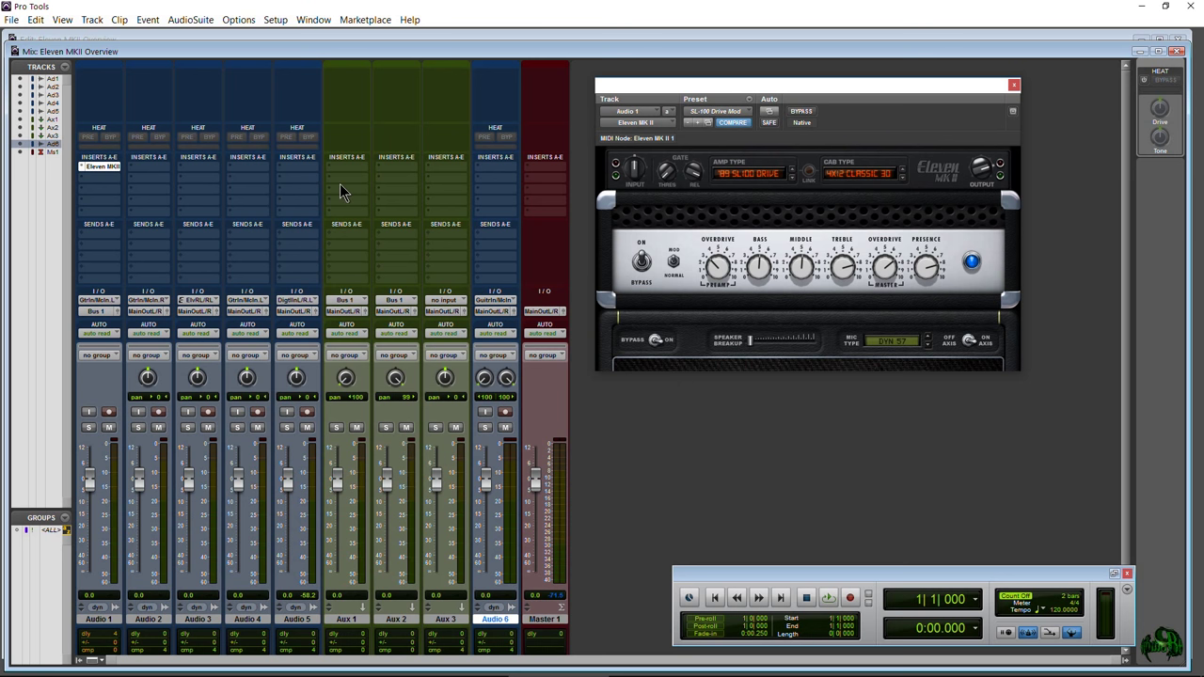
- Bring the Eleven MK II window beside the Audio 1 strip and move the plug-in down to Audio 1's insert slot E
{"action": "left_click_drag", "start_coordinate": [780, 88], "coordinate": [467, 97]}
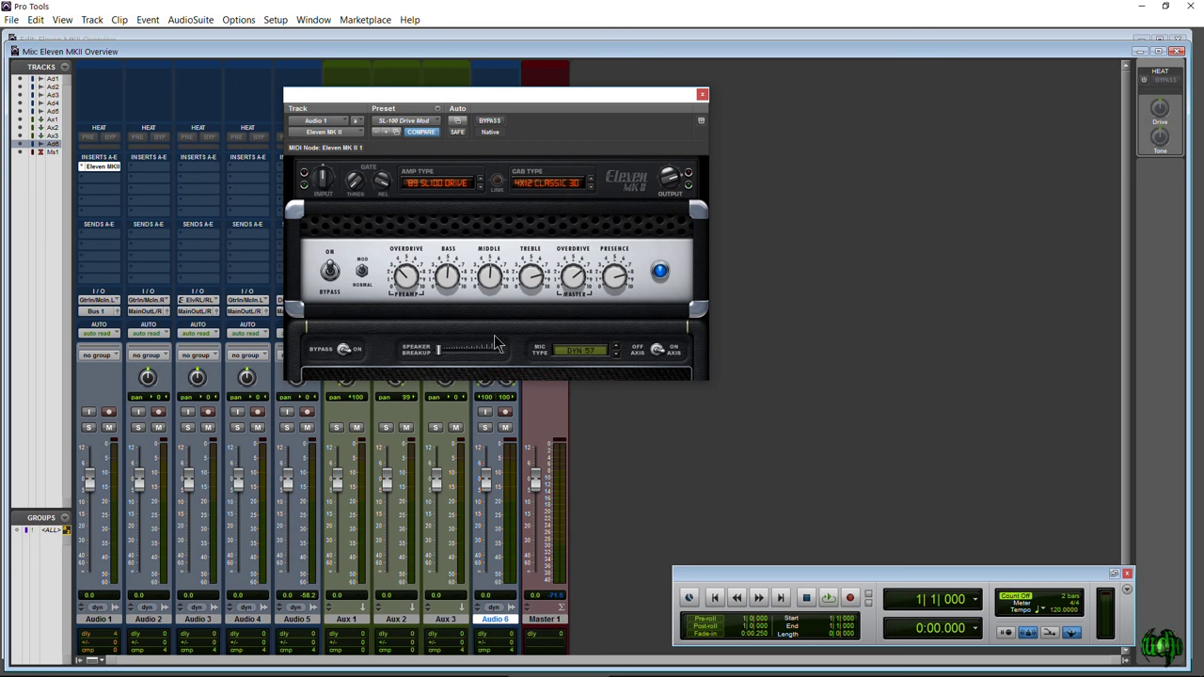
{"action": "left_click_drag", "start_coordinate": [541, 106], "coordinate": [562, 104]}
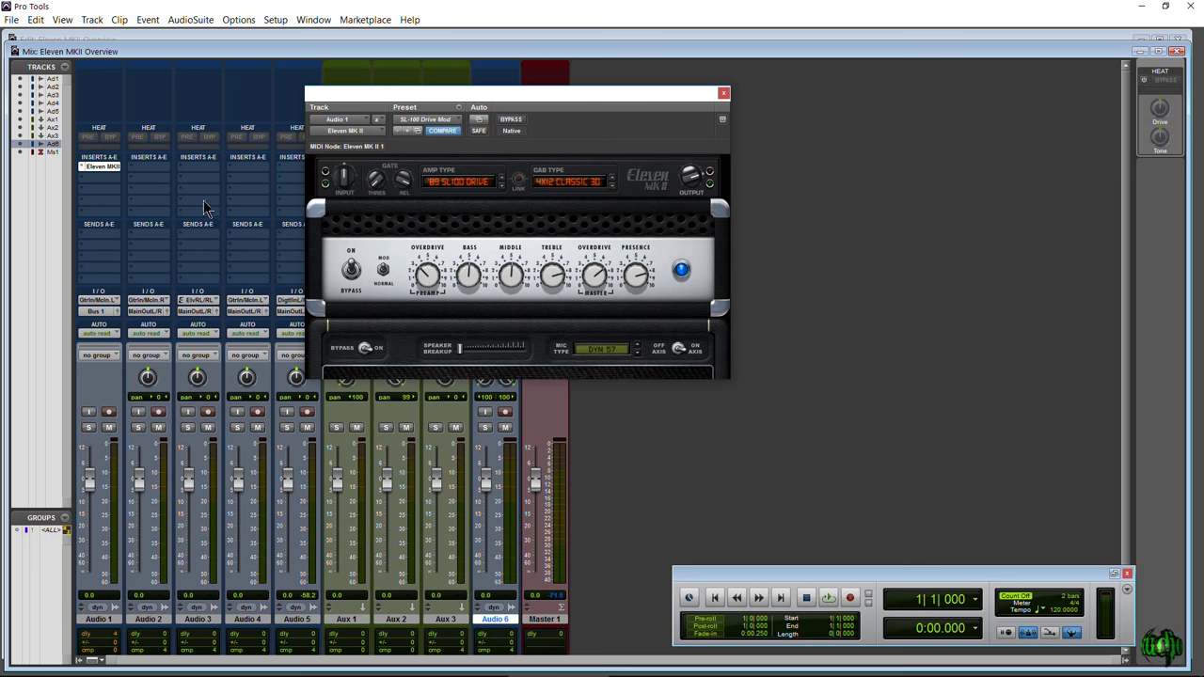
{"action": "left_click_drag", "start_coordinate": [453, 100], "coordinate": [347, 143]}
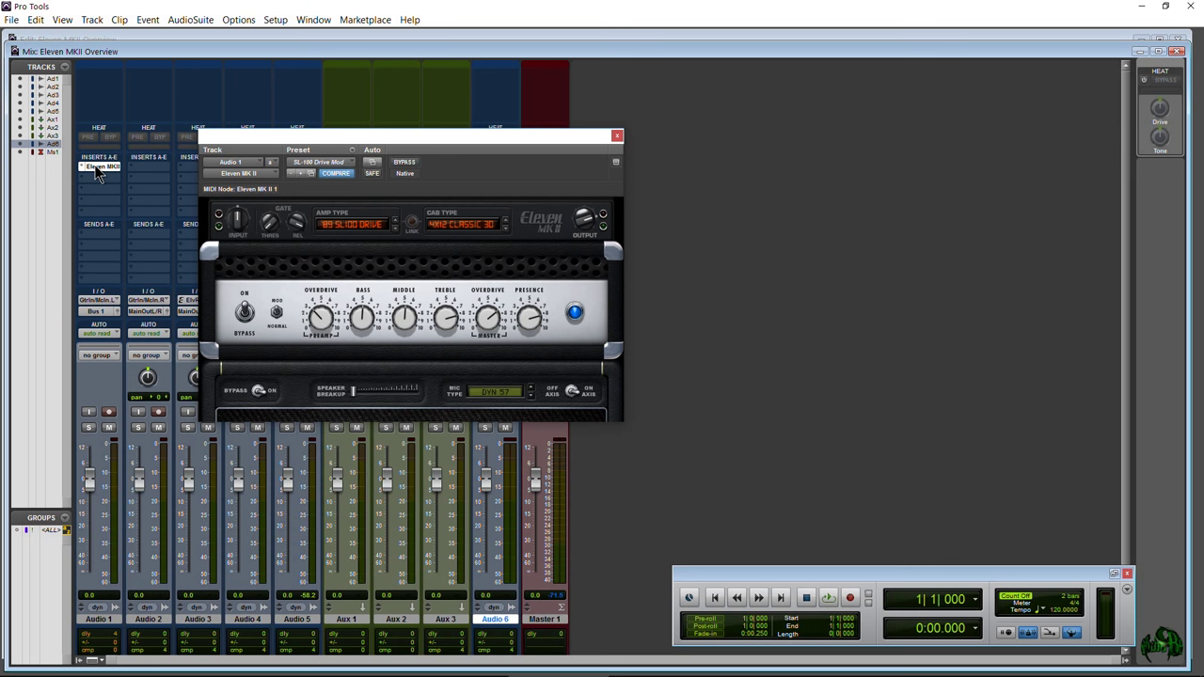
{"action": "left_click_drag", "start_coordinate": [107, 169], "coordinate": [102, 213]}
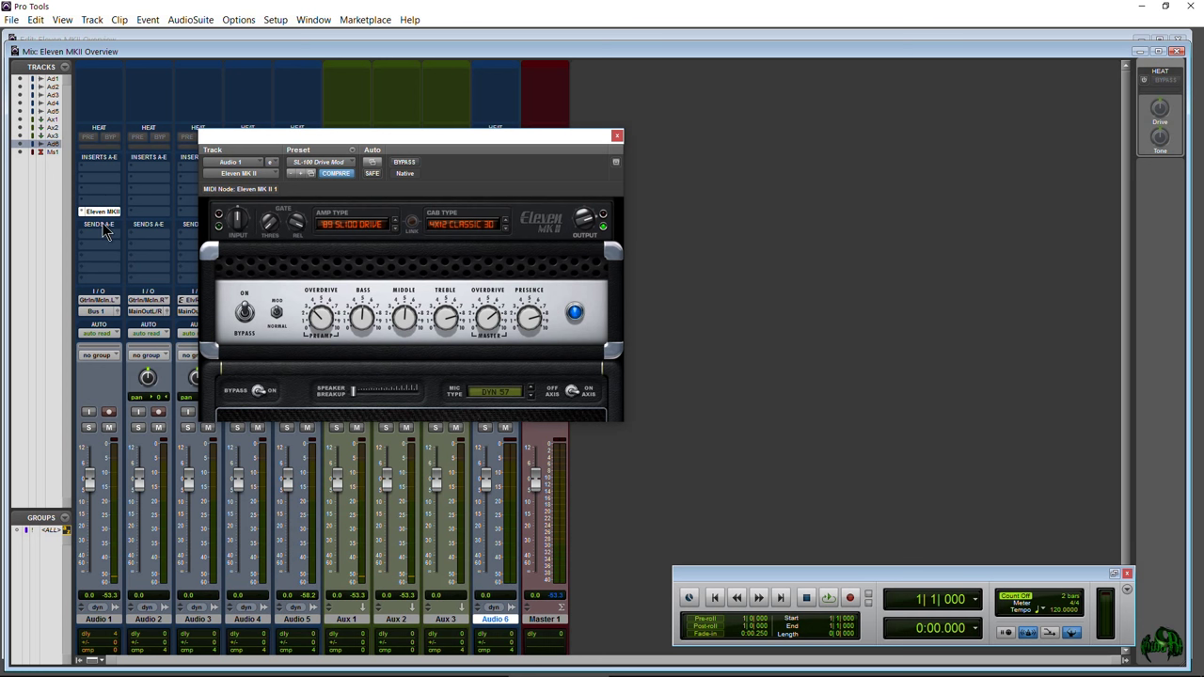
- Show the Inserts F-J view in the mixer and hide it again
{"action": "left_click", "coordinate": [100, 659]}
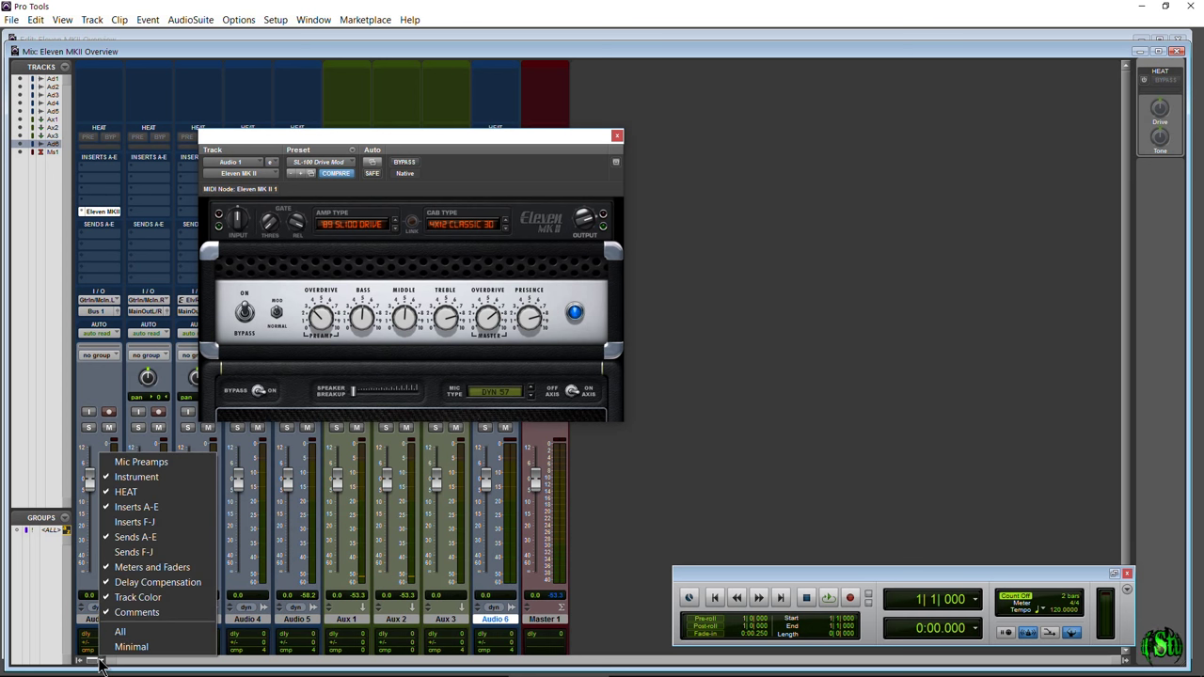
{"action": "left_click", "coordinate": [167, 527]}
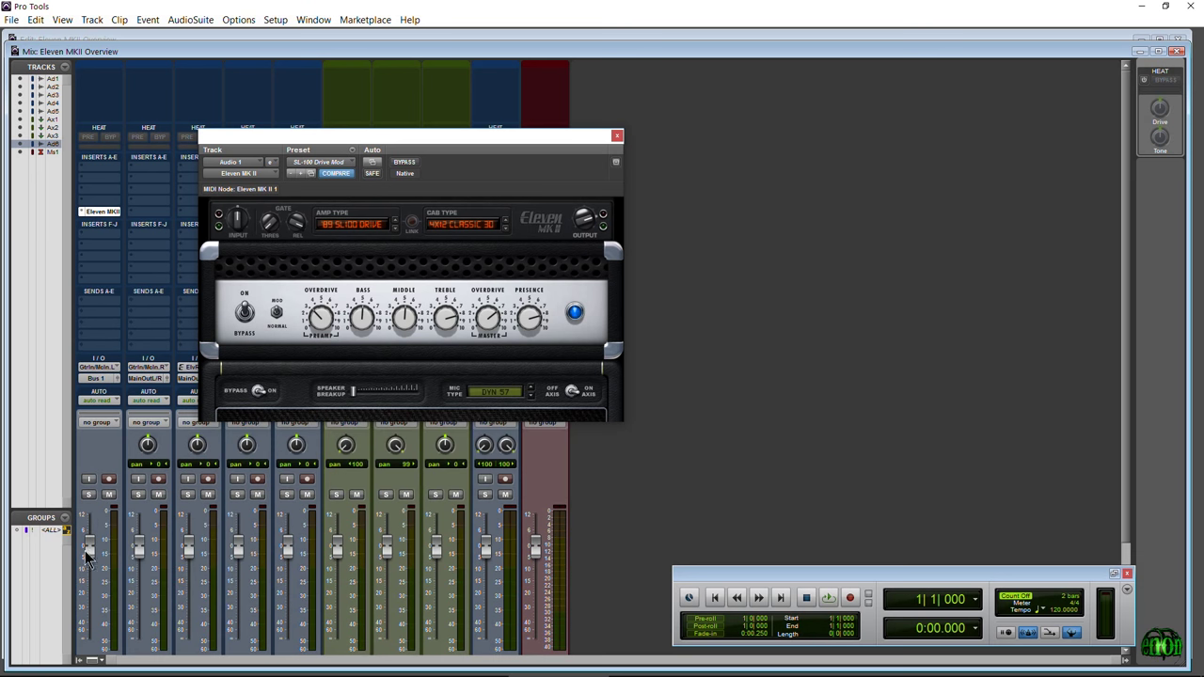
{"action": "left_click", "coordinate": [100, 659]}
{"action": "left_click", "coordinate": [158, 525]}
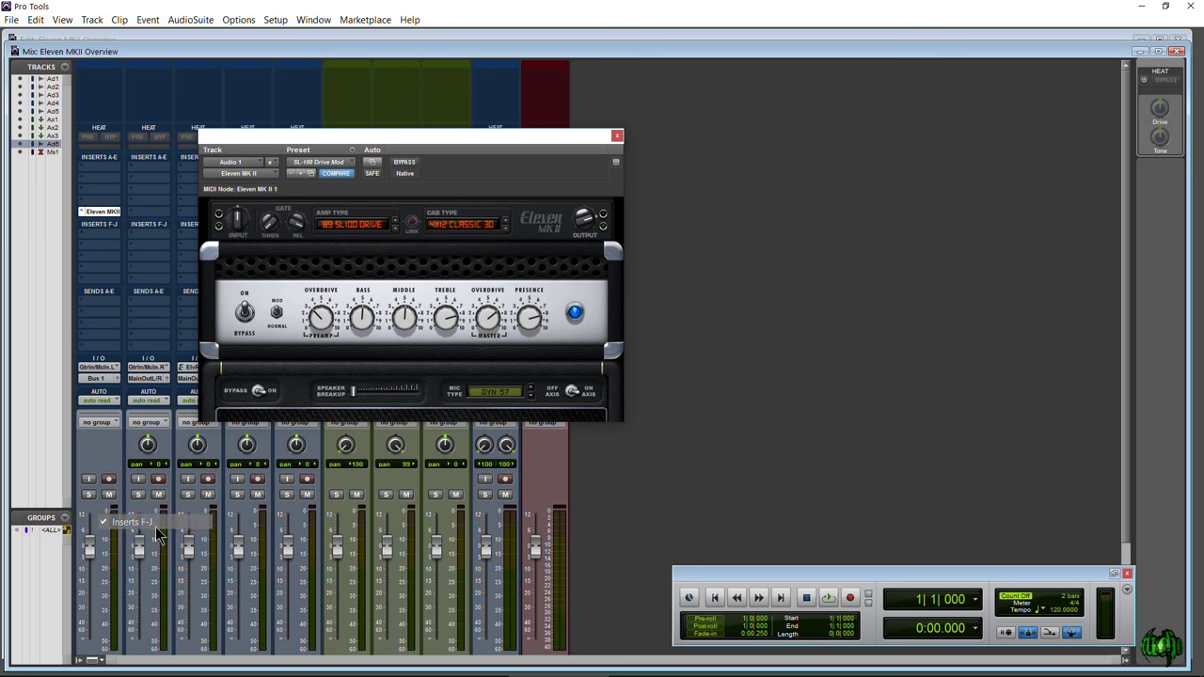
- Move the Eleven MK II window off the mixer strips so that all tracks are uncovered
{"action": "left_click", "coordinate": [106, 175]}
{"action": "mouse_move", "coordinate": [138, 193]}
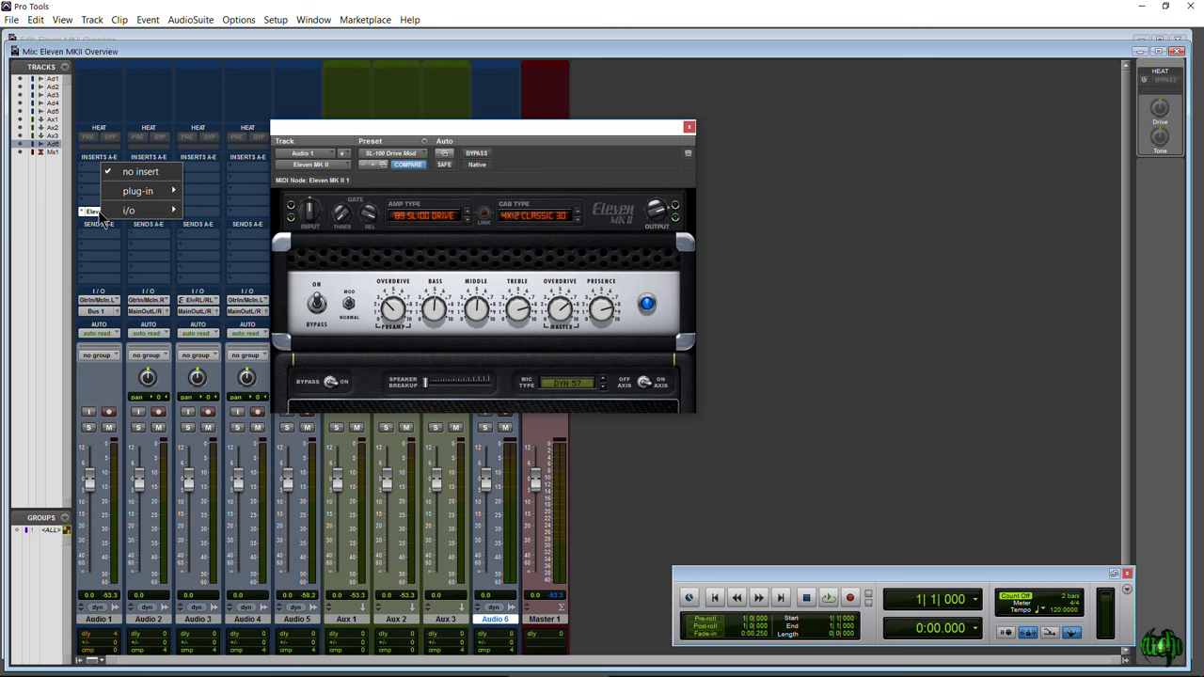
{"action": "left_click", "coordinate": [94, 225]}
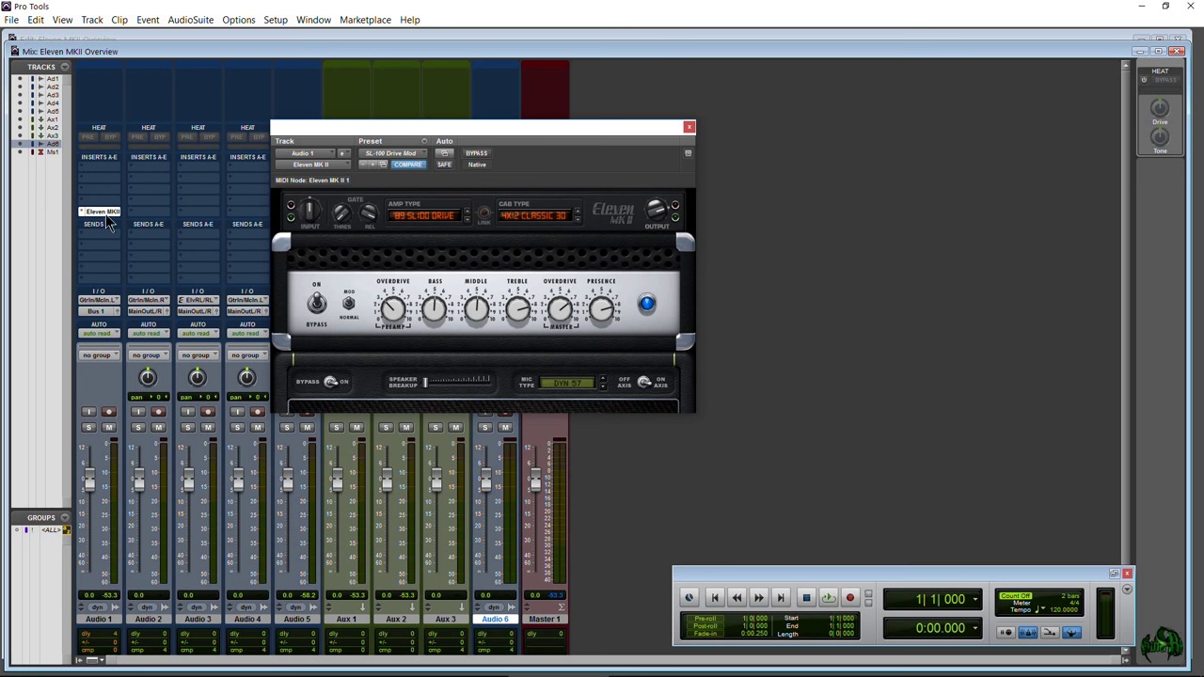
{"action": "left_click_drag", "start_coordinate": [387, 131], "coordinate": [404, 128]}
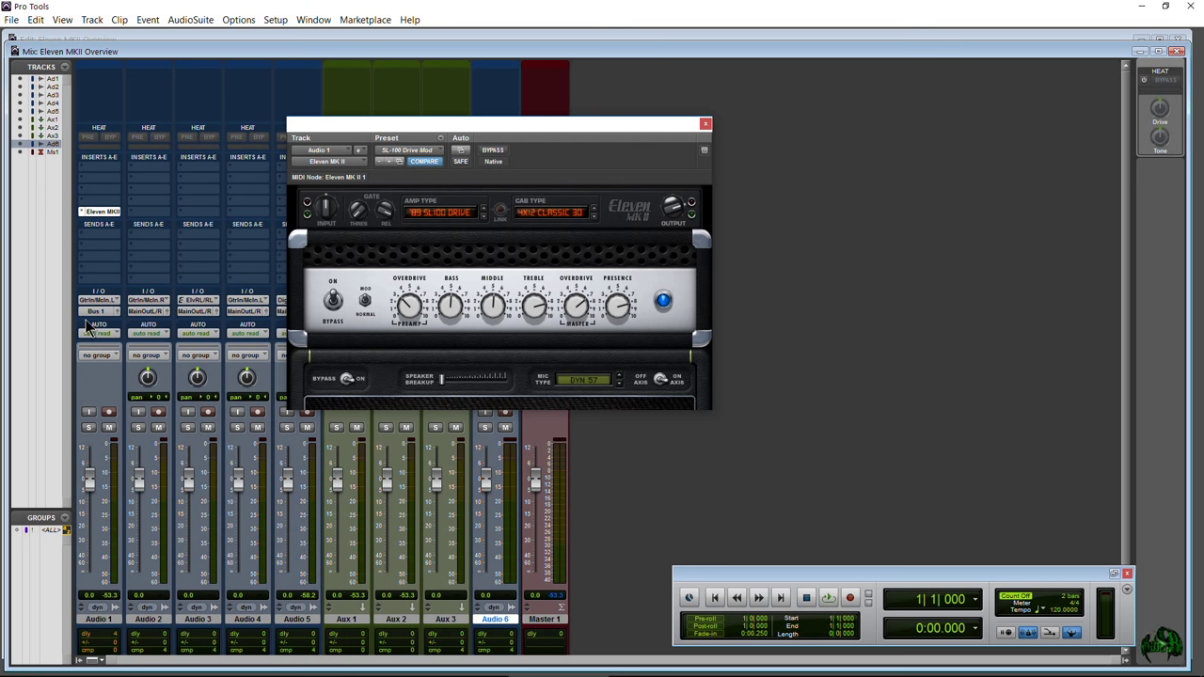
{"action": "left_click_drag", "start_coordinate": [496, 122], "coordinate": [559, 91]}
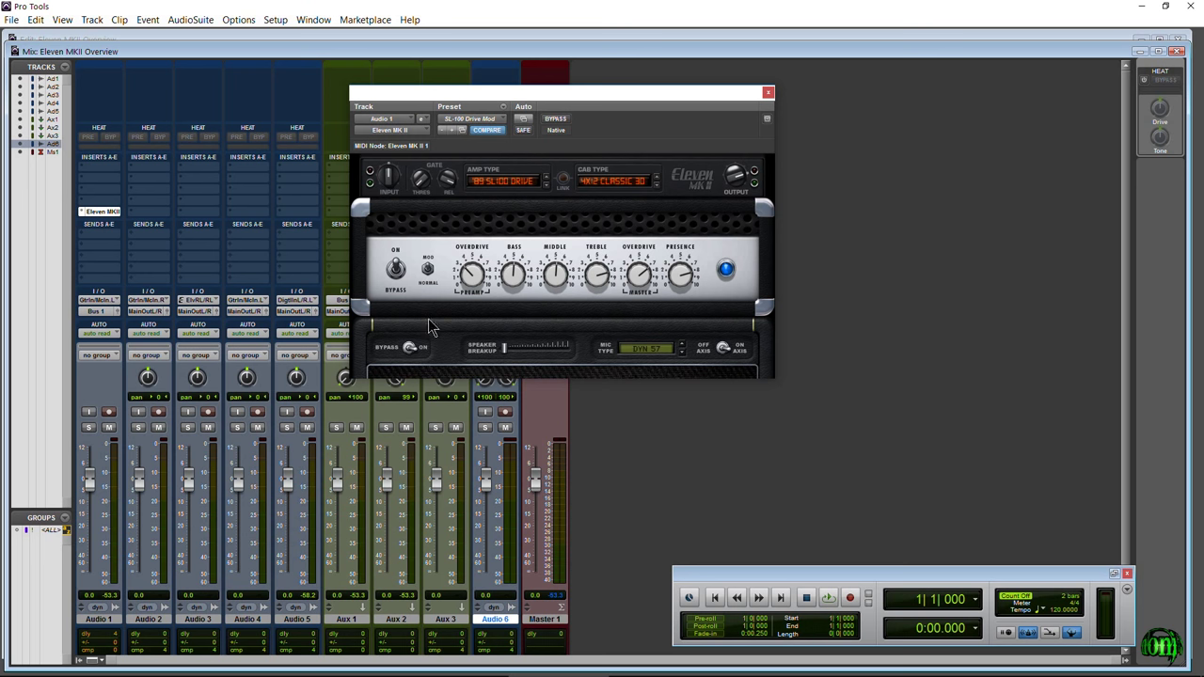
{"action": "left_click_drag", "start_coordinate": [458, 94], "coordinate": [816, 87]}
- Select the Aux 1 track in the mixer
{"action": "left_click", "coordinate": [198, 619]}
{"action": "left_click", "coordinate": [207, 624]}
{"action": "left_click", "coordinate": [212, 628]}
{"action": "left_click", "coordinate": [340, 626]}
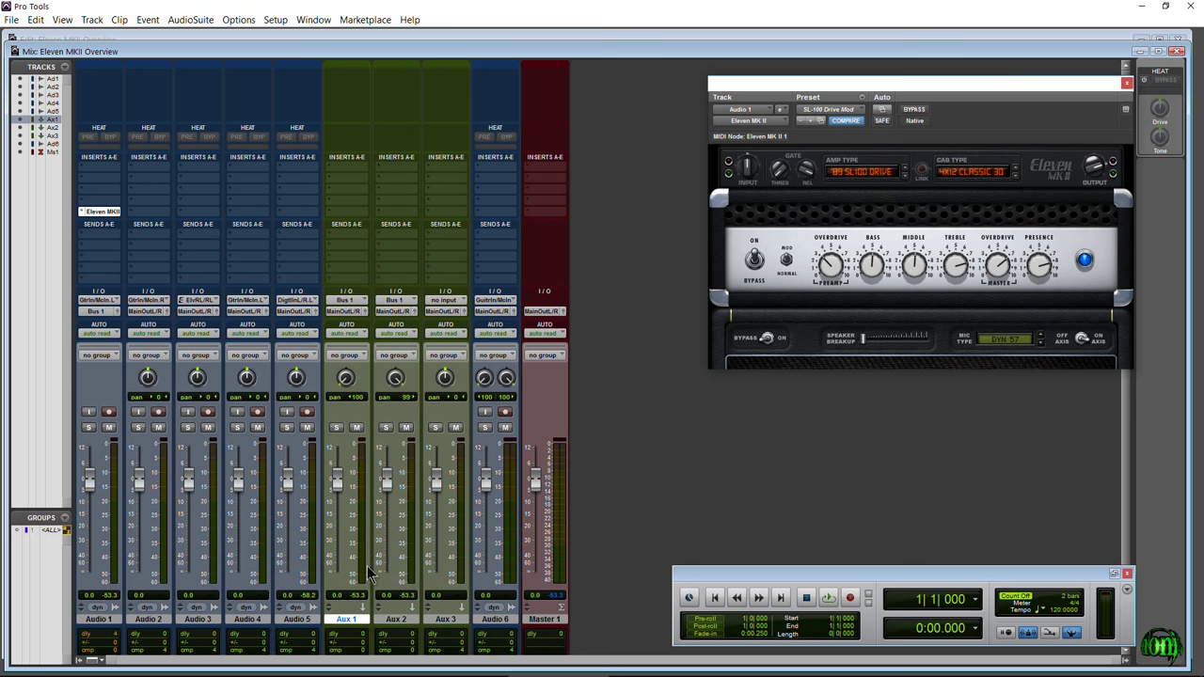
- Insert Avid's Eleven MK II Cab (mono) on Audio 3's first insert and move its window beside the mixer strips
{"action": "left_click", "coordinate": [251, 168]}
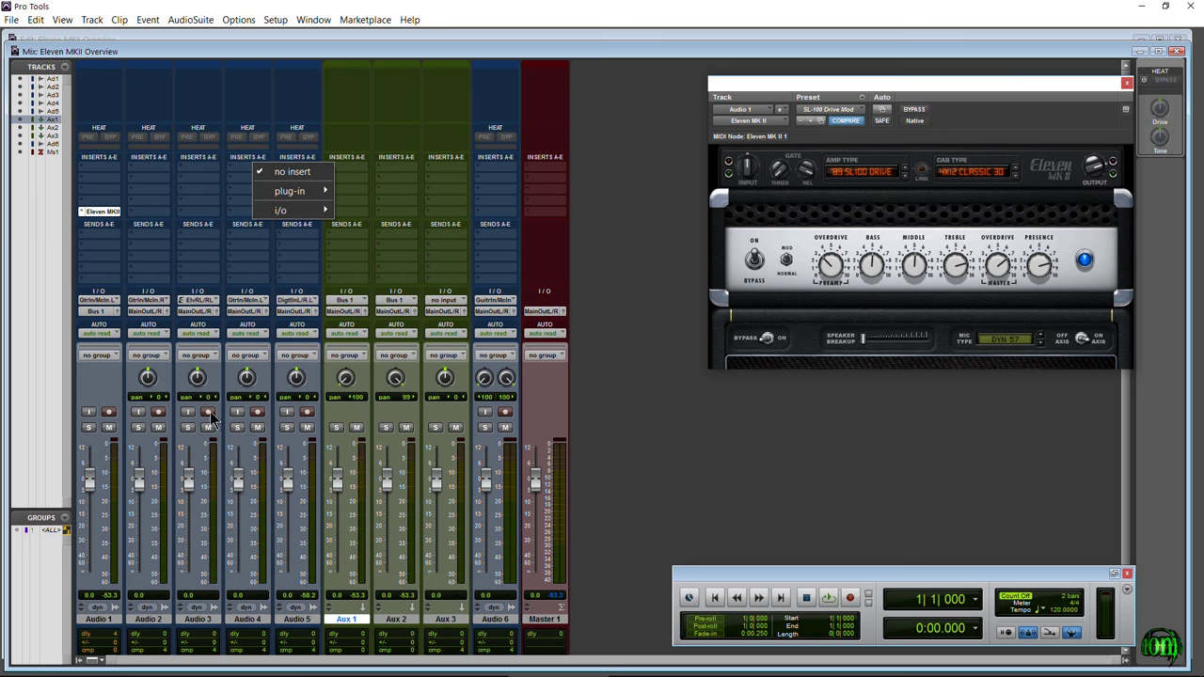
{"action": "left_click", "coordinate": [208, 170]}
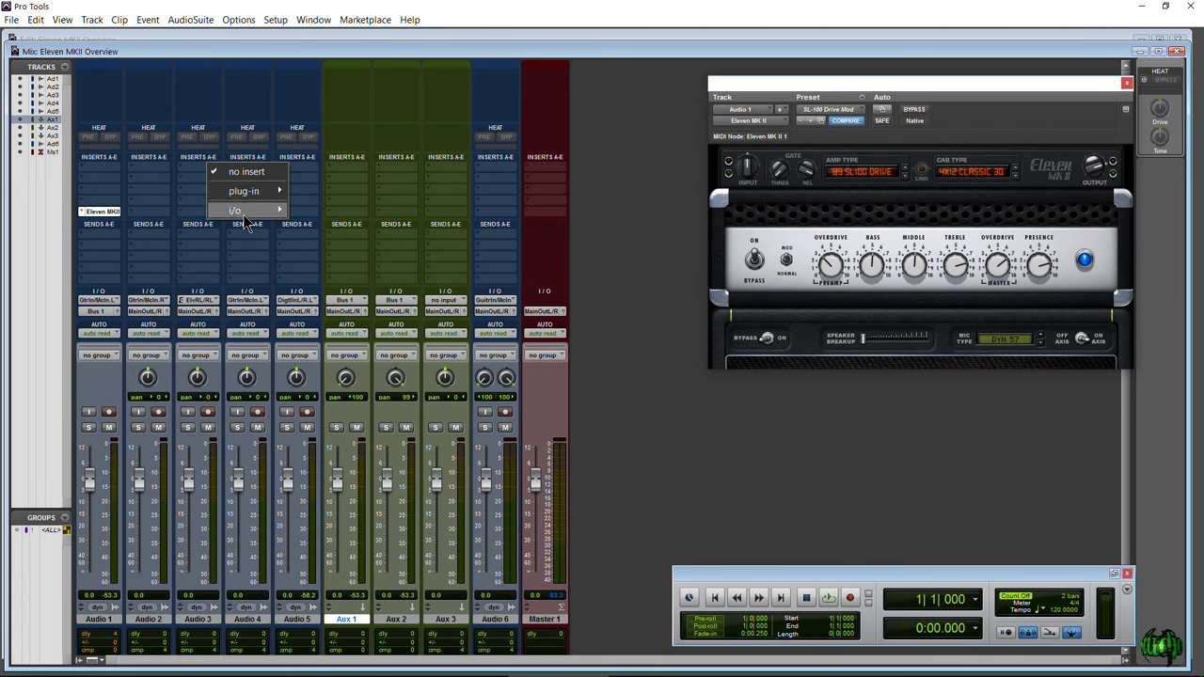
{"action": "mouse_move", "coordinate": [252, 196]}
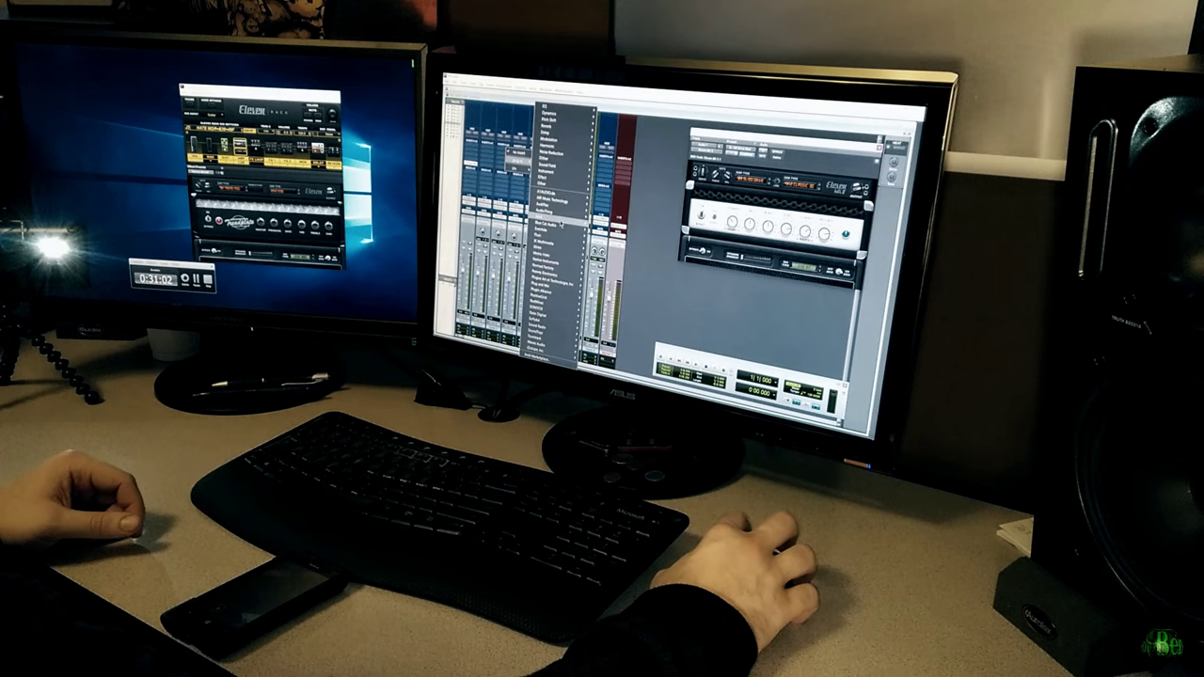
{"action": "mouse_move", "coordinate": [561, 223]}
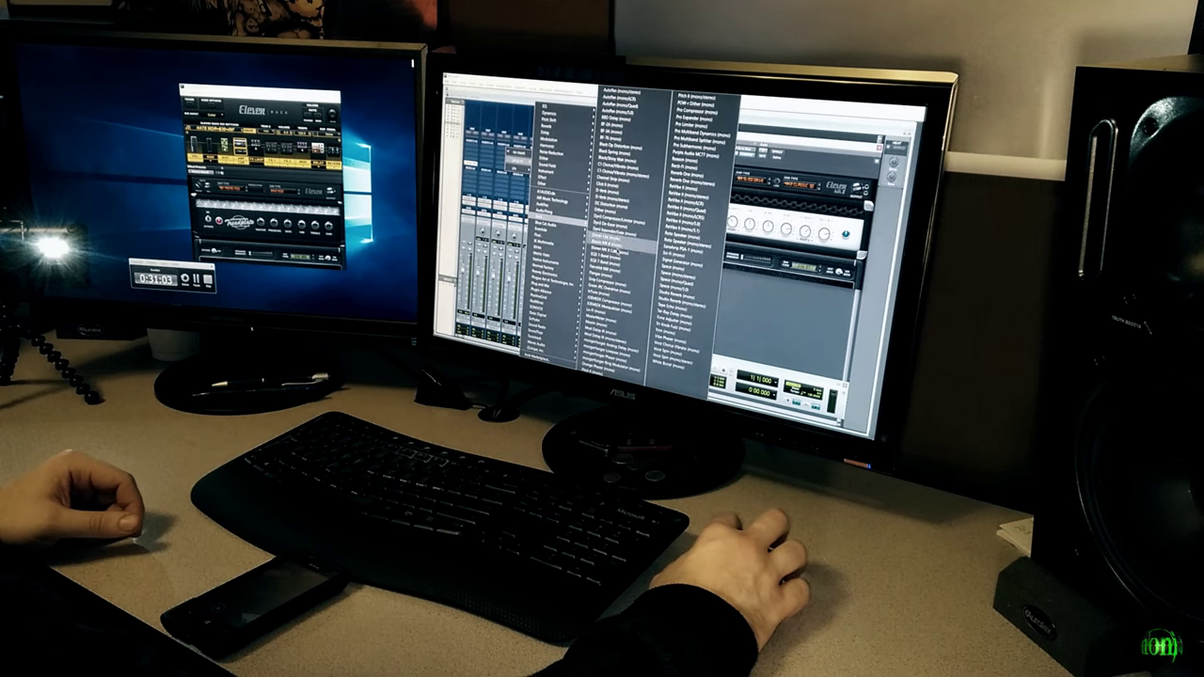
{"action": "left_click", "coordinate": [618, 254]}
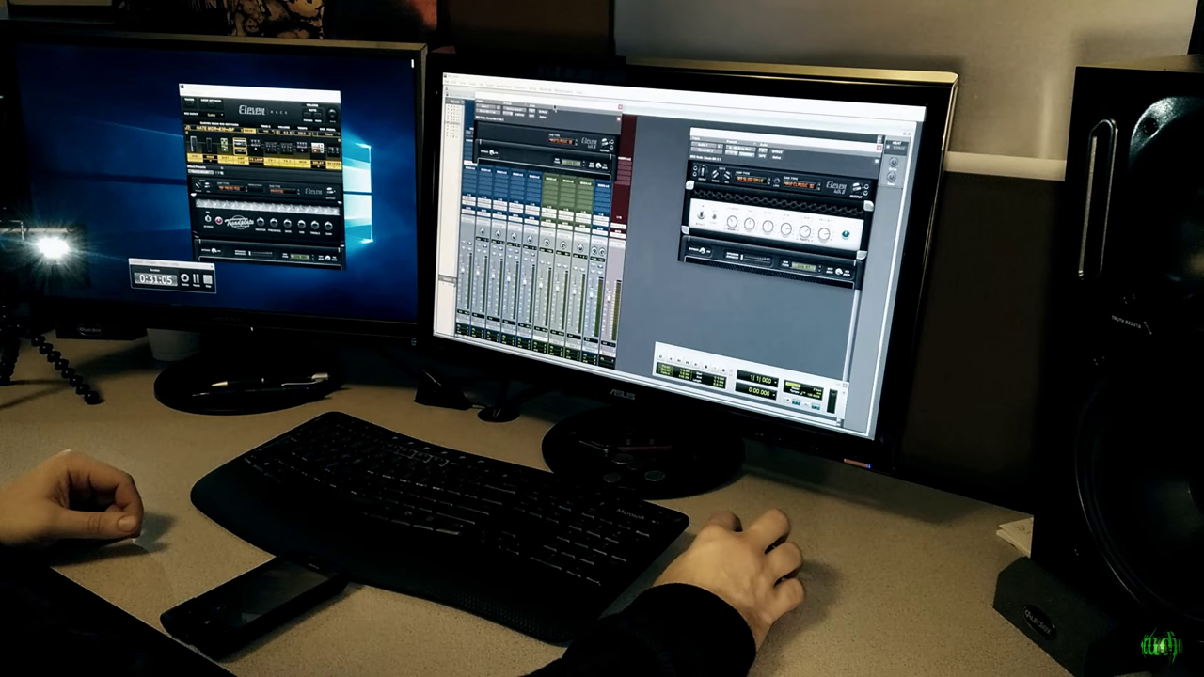
{"action": "left_click_drag", "start_coordinate": [619, 138], "coordinate": [758, 212]}
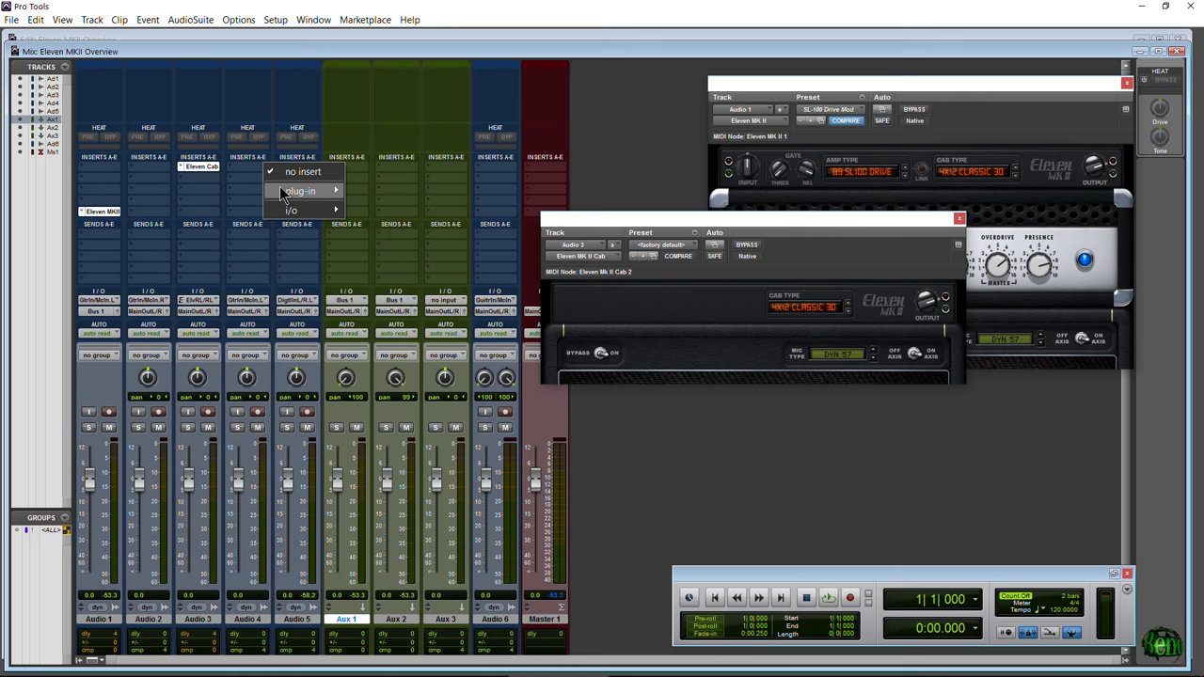
- Insert Avid's Eleven MK II Cab (mono) on Audio 4's first insert and spread the three plug-in windows clear of its strip
{"action": "mouse_move", "coordinate": [279, 188]}
{"action": "mouse_move", "coordinate": [477, 323]}
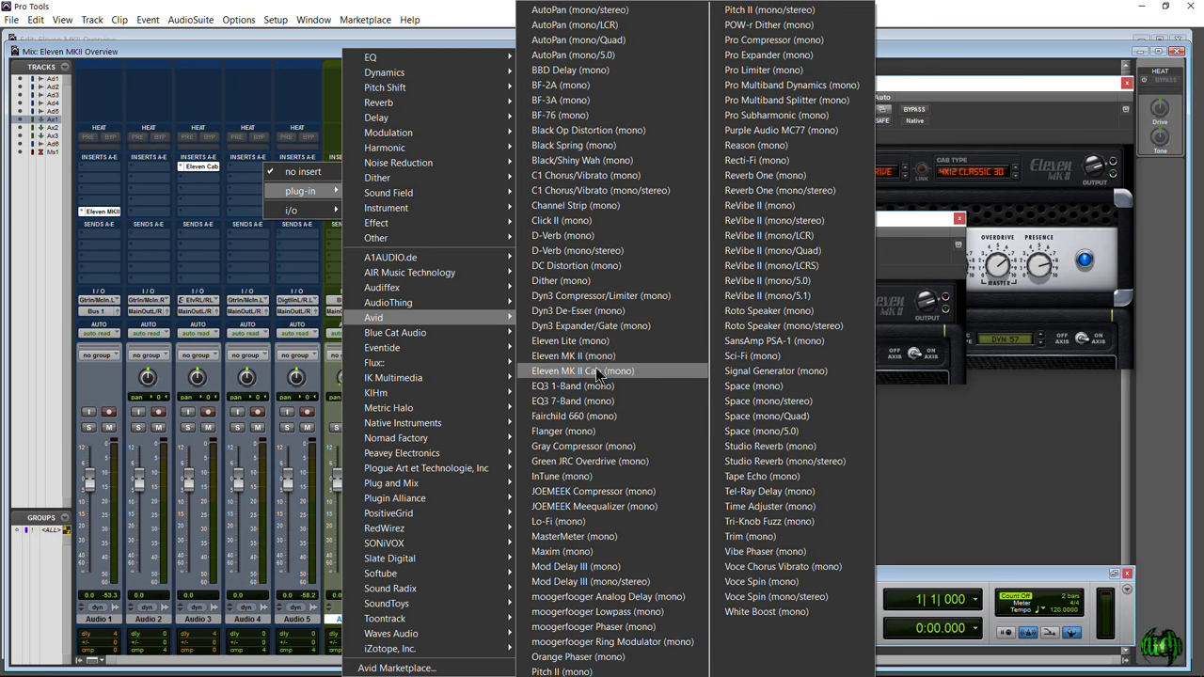
{"action": "left_click", "coordinate": [583, 370]}
{"action": "left_click_drag", "start_coordinate": [892, 224], "coordinate": [770, 415]}
{"action": "left_click_drag", "start_coordinate": [417, 91], "coordinate": [1107, 431]}
{"action": "left_click_drag", "start_coordinate": [956, 87], "coordinate": [842, 77]}
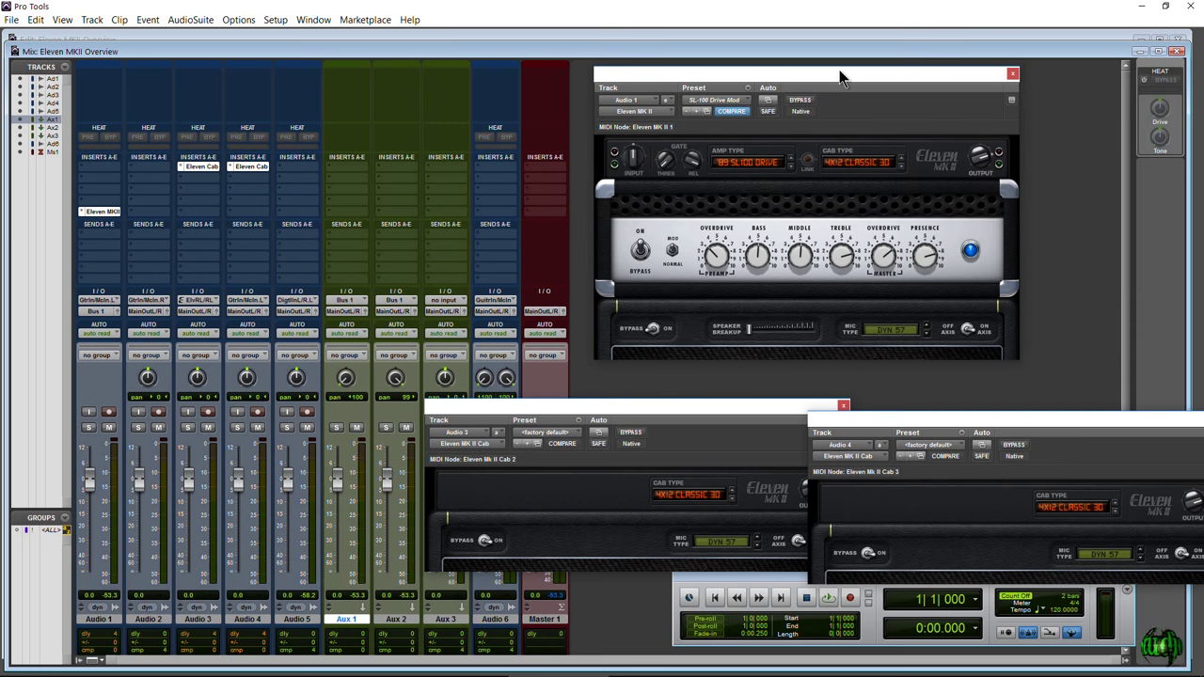
- Set the inputs of Audio 3 and Audio 4 to Bus 1 (Mono)
{"action": "left_click", "coordinate": [201, 301]}
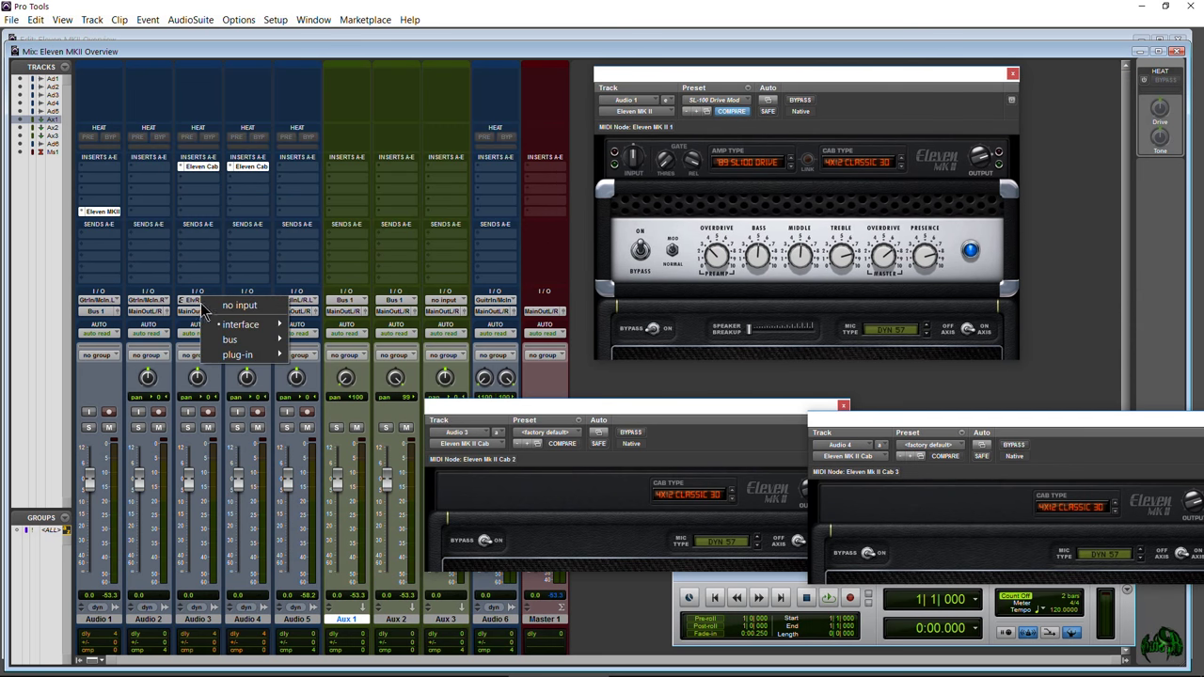
{"action": "mouse_move", "coordinate": [252, 339]}
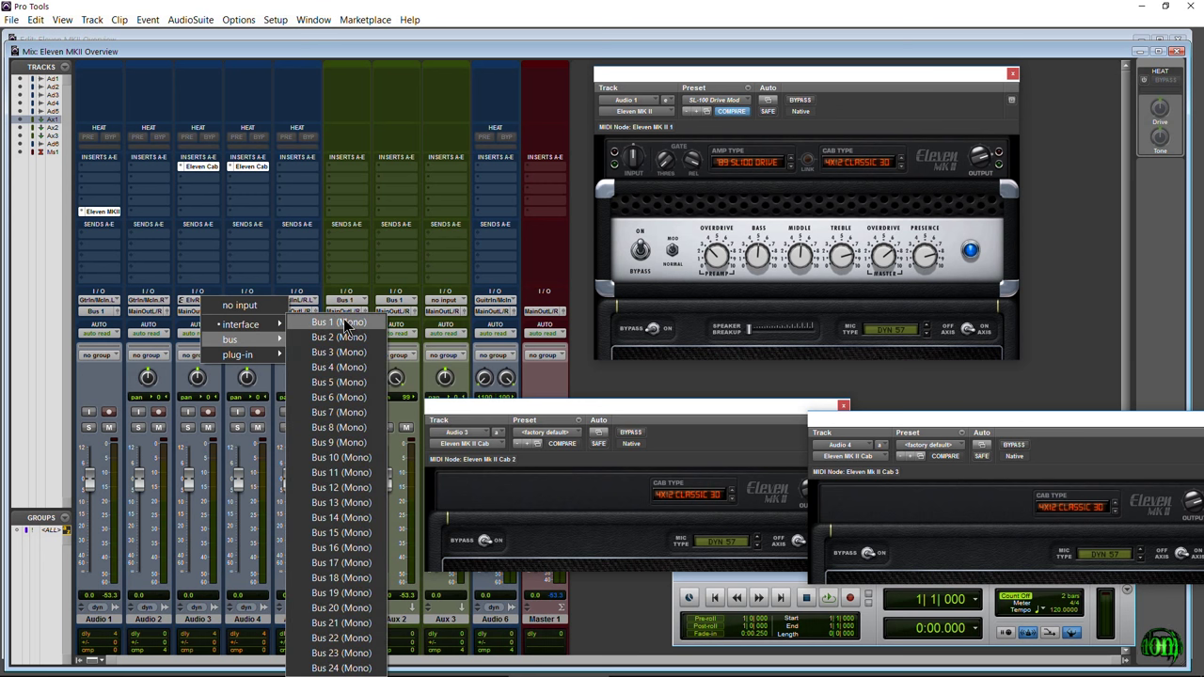
{"action": "key", "text": "Escape"}
{"action": "left_click", "coordinate": [248, 301]}
{"action": "mouse_move", "coordinate": [273, 339]}
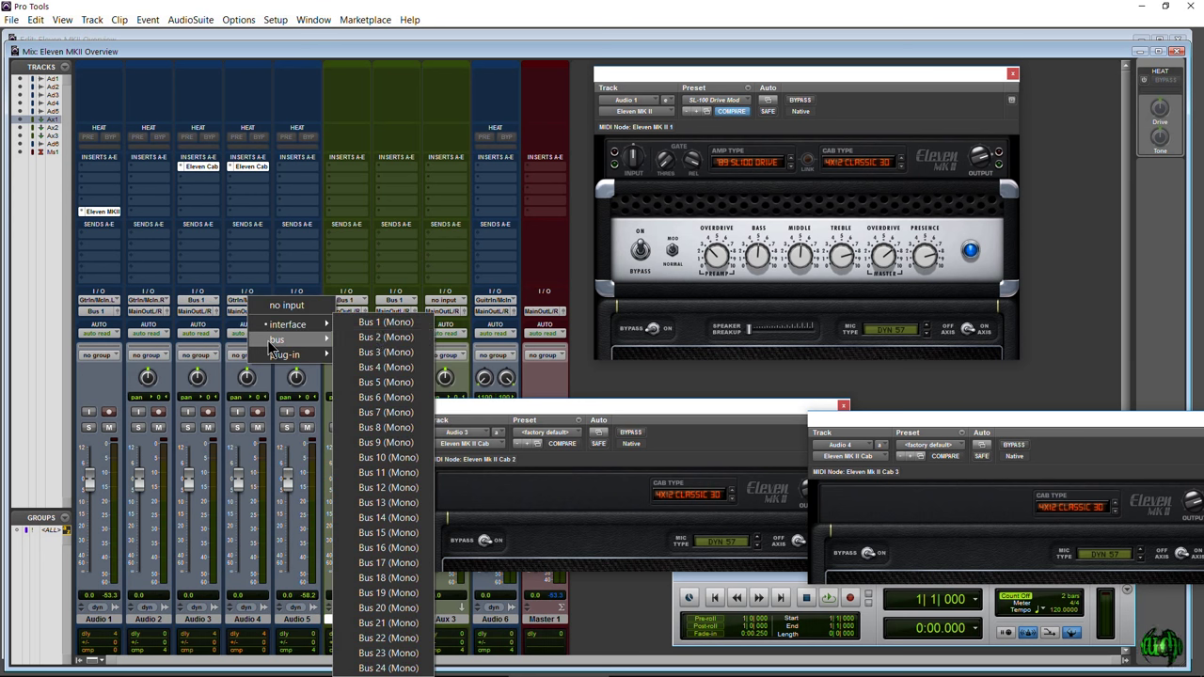
{"action": "left_click", "coordinate": [376, 320]}
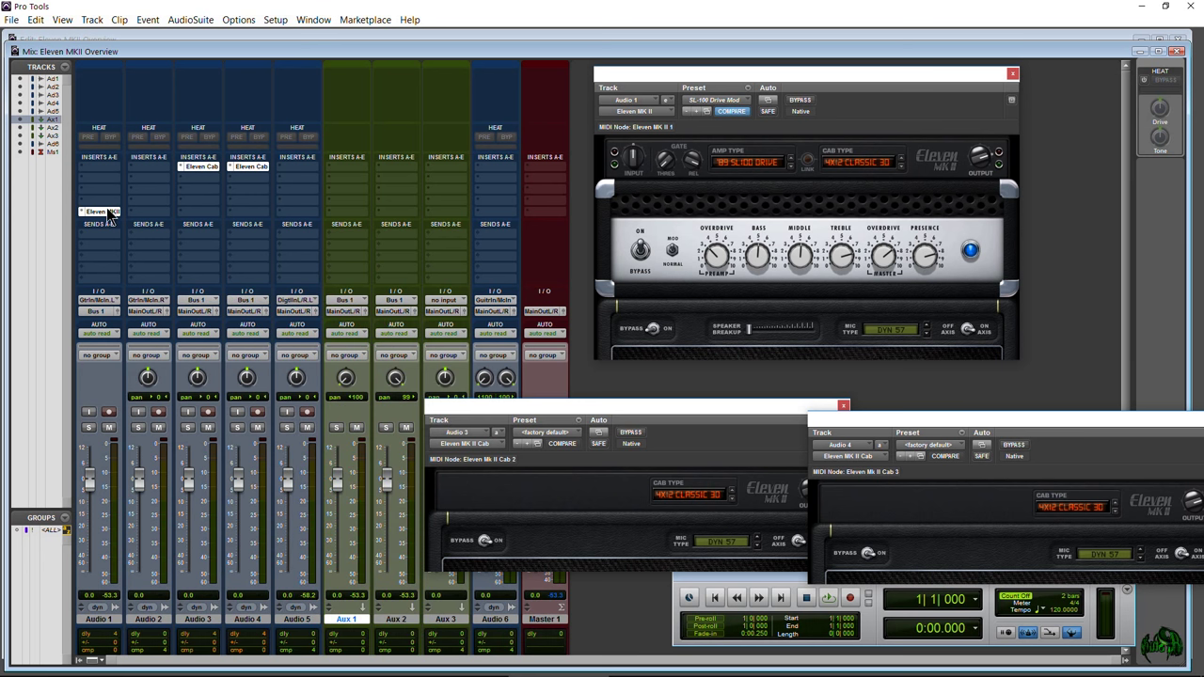
- Arrange the Eleven MK II window above the two Cab windows and pan Audio 3 hard left to 100
{"action": "left_click_drag", "start_coordinate": [728, 81], "coordinate": [703, 75]}
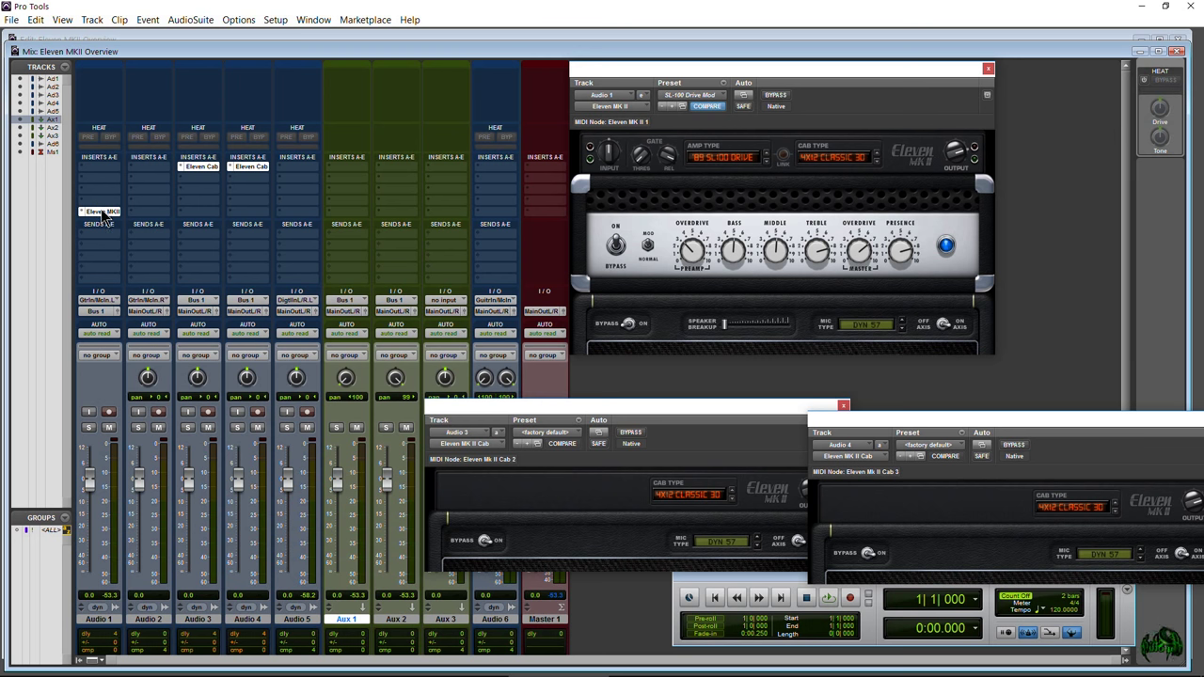
{"action": "left_click_drag", "start_coordinate": [552, 410], "coordinate": [479, 398]}
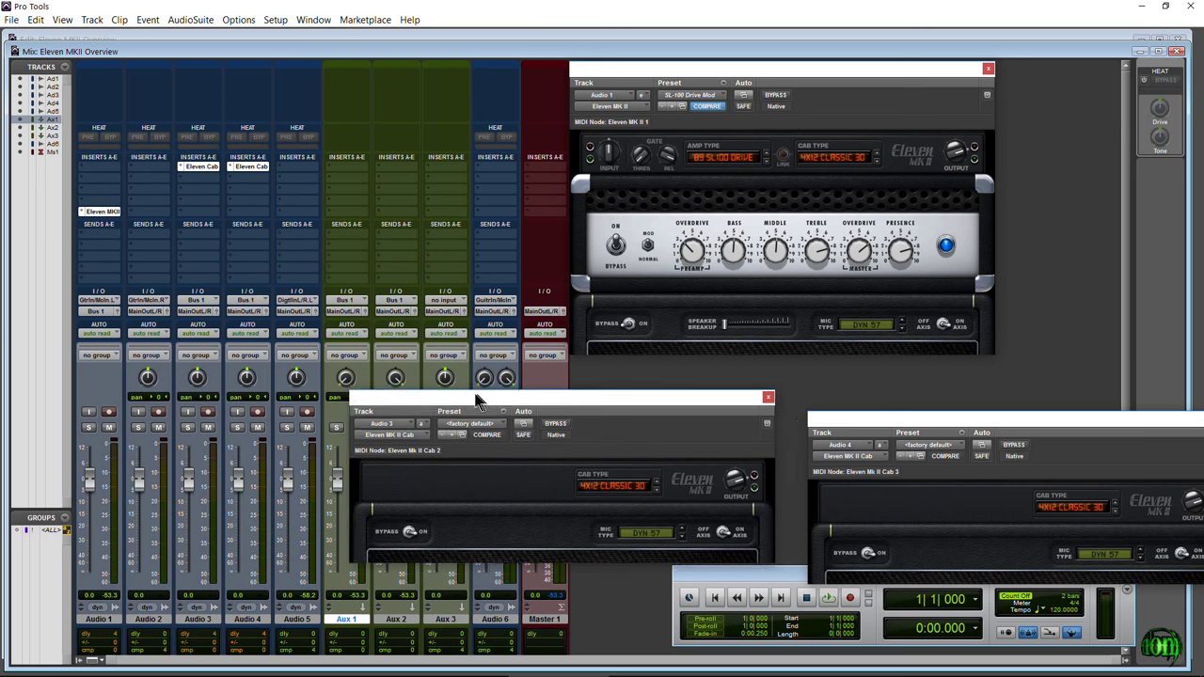
{"action": "left_click_drag", "start_coordinate": [984, 422], "coordinate": [898, 392]}
{"action": "left_click_drag", "start_coordinate": [692, 403], "coordinate": [583, 385]}
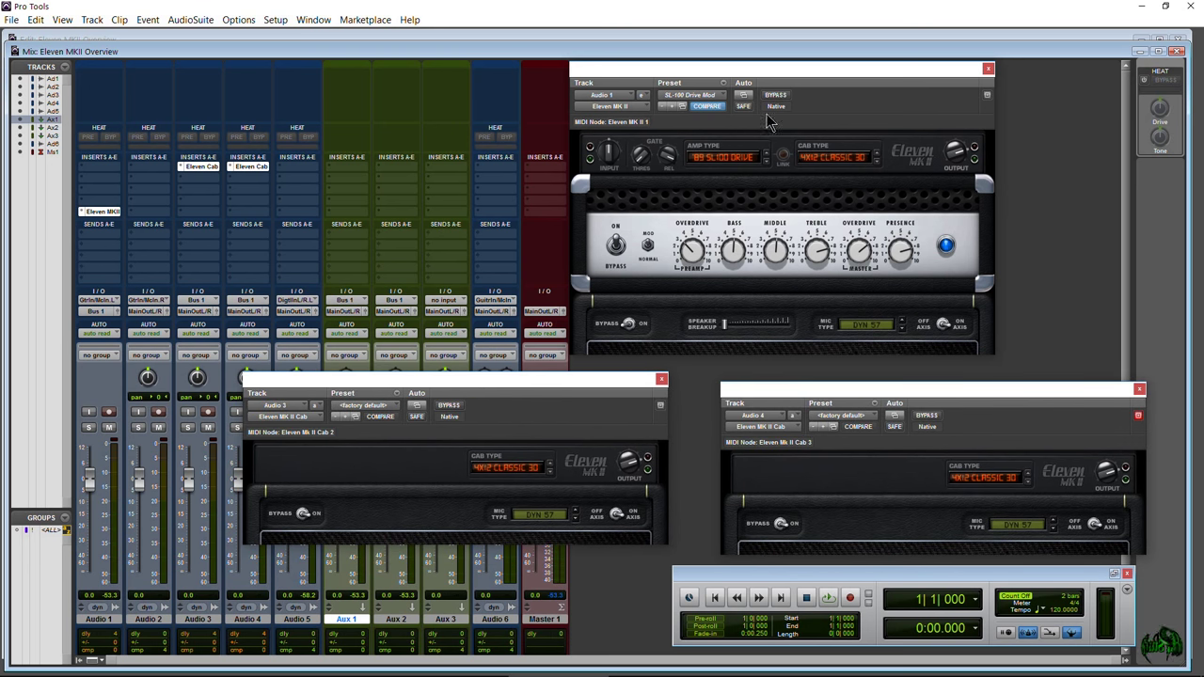
{"action": "left_click_drag", "start_coordinate": [789, 80], "coordinate": [712, 93]}
{"action": "left_click_drag", "start_coordinate": [823, 392], "coordinate": [776, 381]}
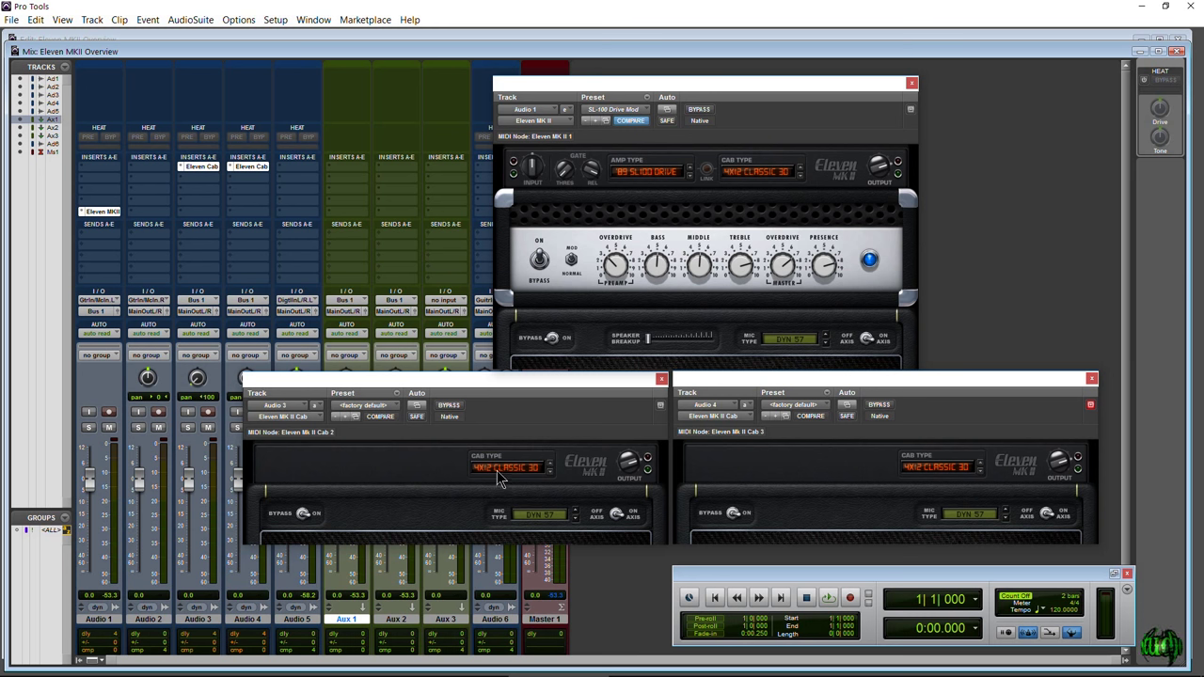
- Set the mic type of Audio 3's Cab plug-in to Dynamic 7
{"action": "left_click", "coordinate": [543, 523]}
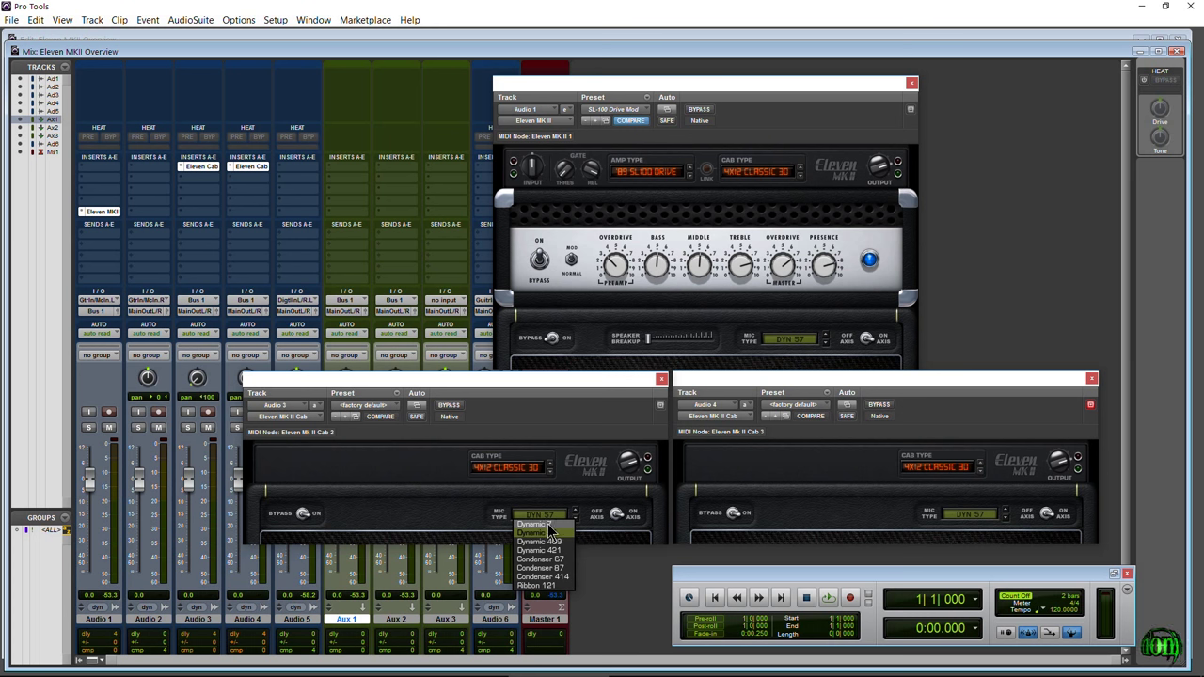
{"action": "left_click", "coordinate": [550, 533]}
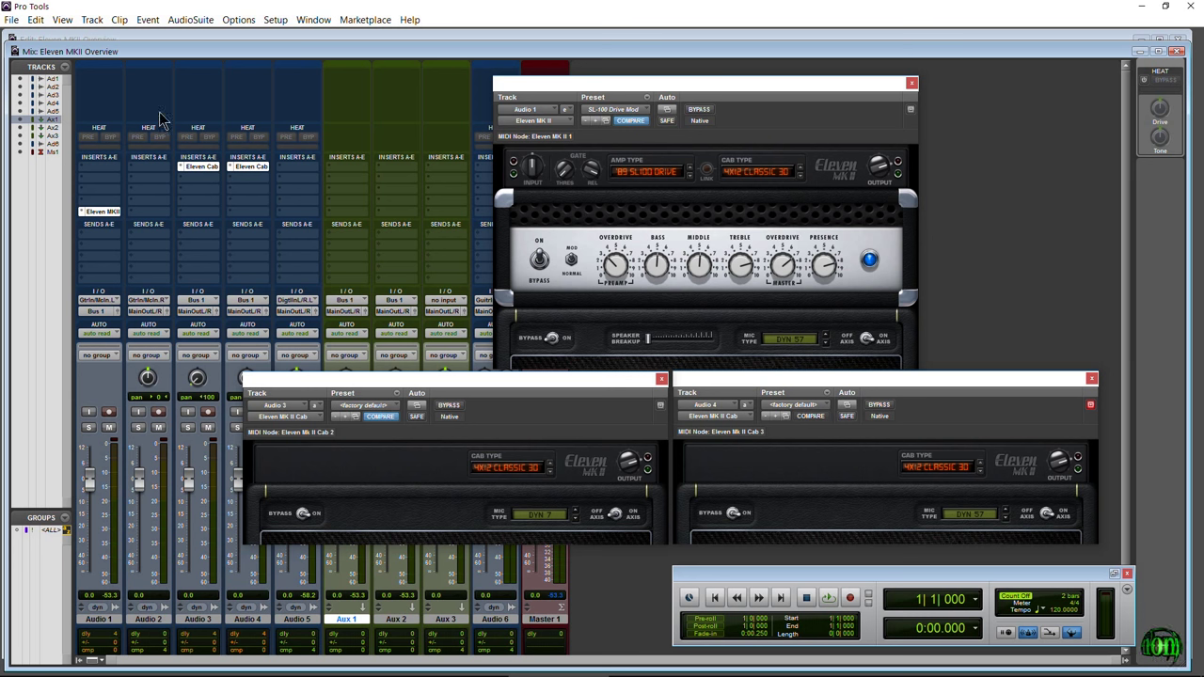
- Move both Cab windows below the pan controls and pan Audio 4 hard right to 100
{"action": "left_click_drag", "start_coordinate": [518, 384], "coordinate": [511, 258]}
{"action": "left_click_drag", "start_coordinate": [833, 384], "coordinate": [393, 413]}
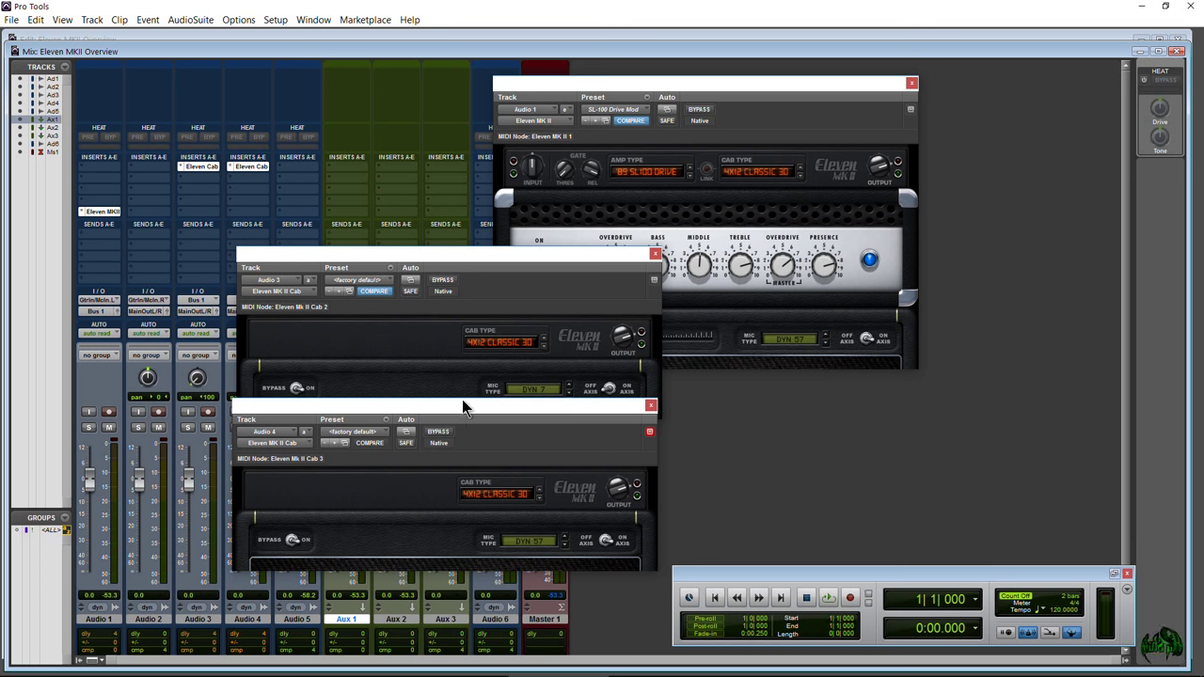
{"action": "left_click_drag", "start_coordinate": [459, 409], "coordinate": [894, 445]}
{"action": "left_click_drag", "start_coordinate": [553, 265], "coordinate": [549, 456]}
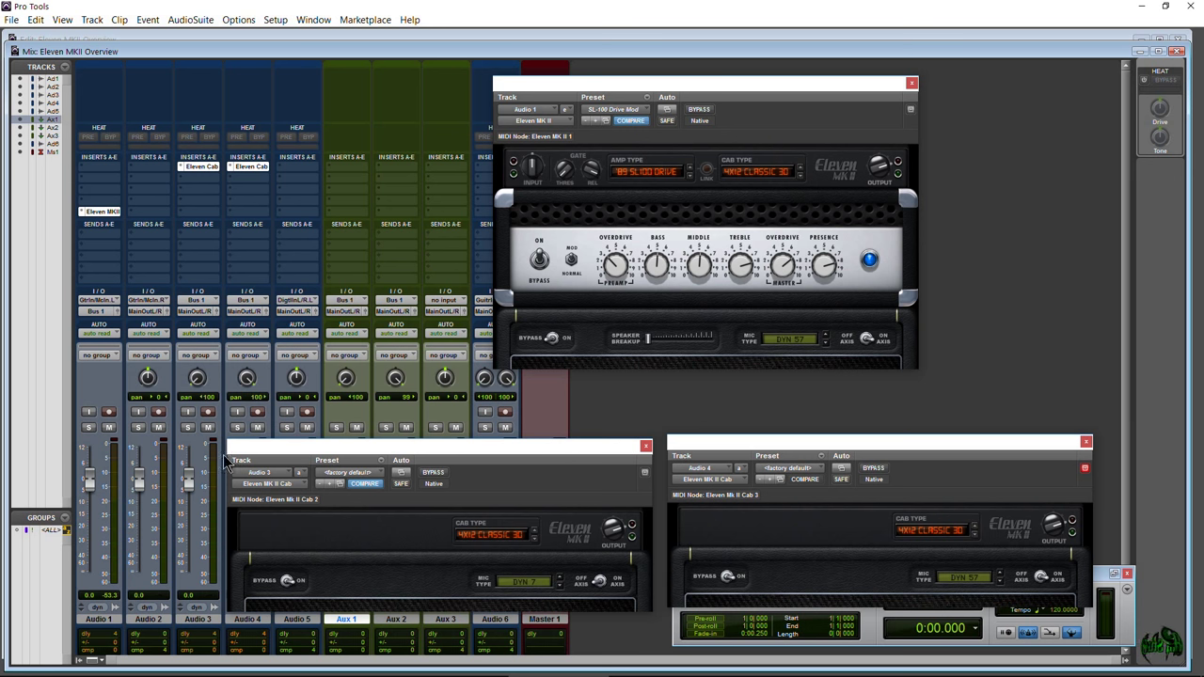
- Set Audio 3's Cab plug-in to the 2x12 B30 cabinet with the Condenser 414 mic
{"action": "left_click", "coordinate": [507, 542]}
{"action": "left_click", "coordinate": [494, 466]}
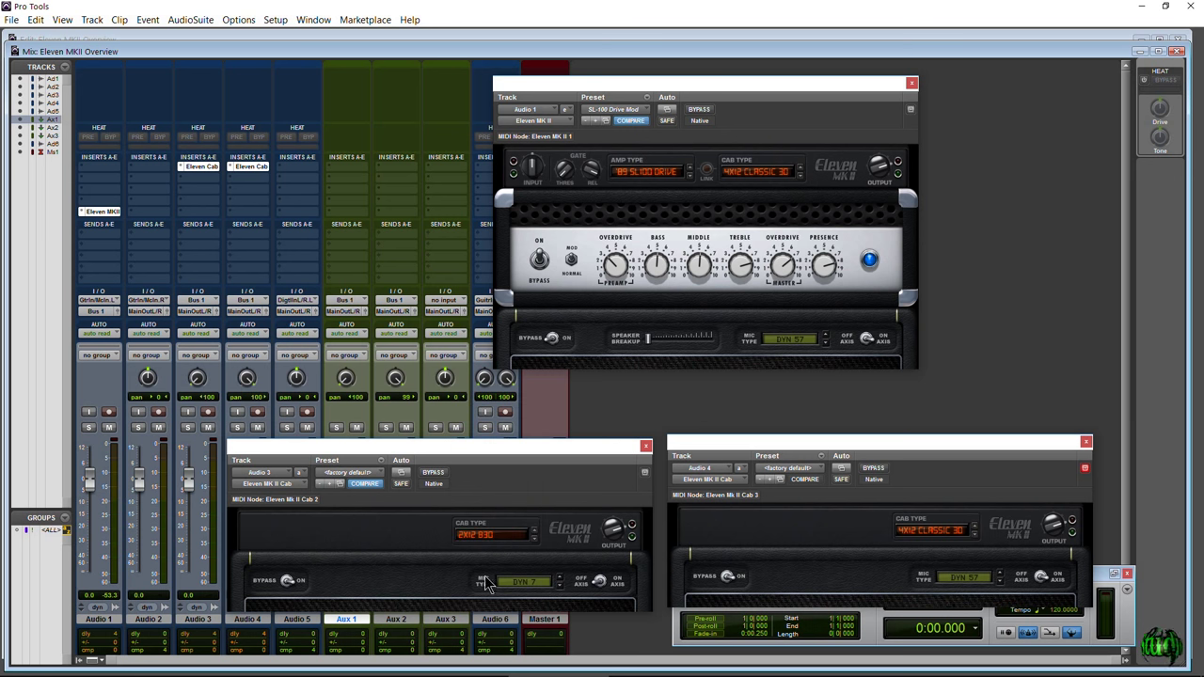
{"action": "left_click", "coordinate": [521, 584]}
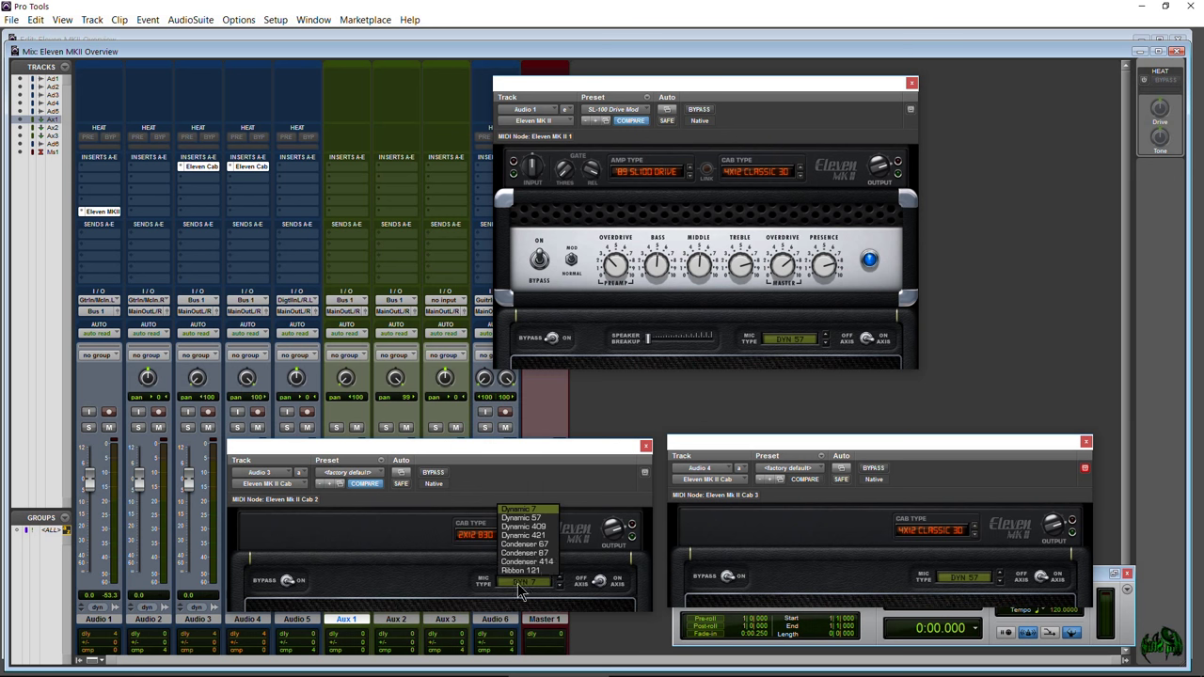
{"action": "left_click", "coordinate": [525, 562]}
- Set the mic type of Audio 4's Cab plug-in to Dynamic 421 and toggle its mic axis switch
{"action": "left_click", "coordinate": [960, 580]}
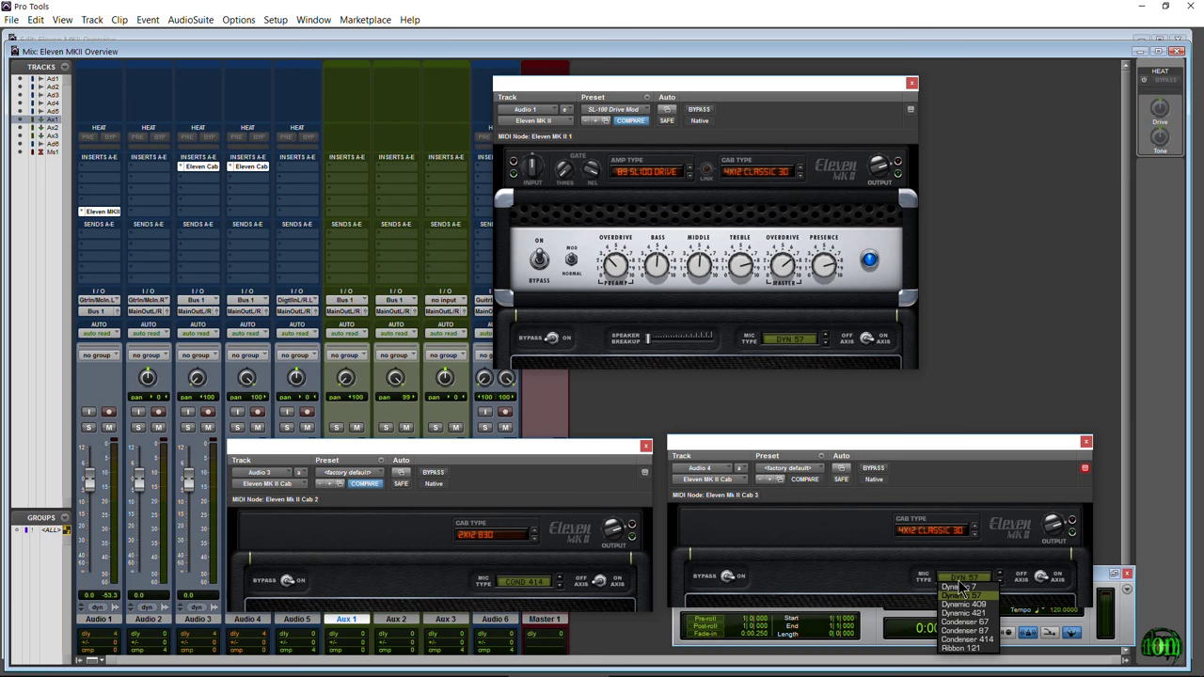
{"action": "left_click", "coordinate": [964, 613]}
{"action": "left_click", "coordinate": [1045, 577]}
- Insert RedWirez mixIR2 (mono) on Audio 5's first insert and move the Cab windows out of its way
{"action": "left_click_drag", "start_coordinate": [697, 88], "coordinate": [679, 88]}
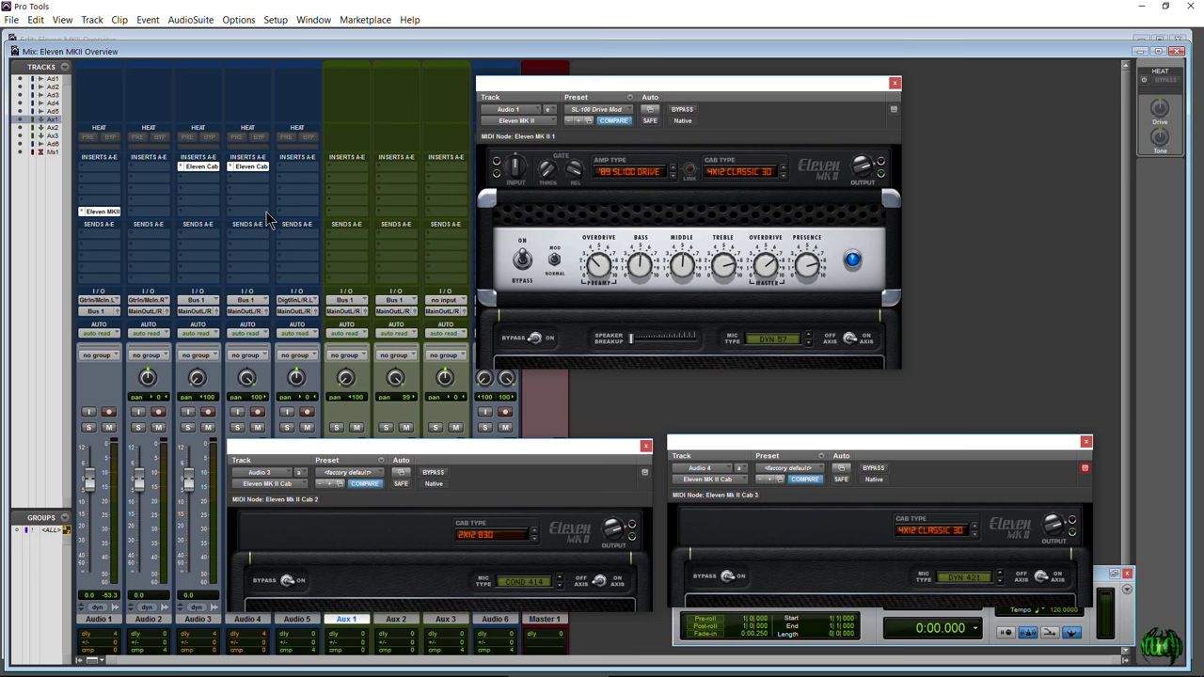
{"action": "left_click", "coordinate": [301, 169]}
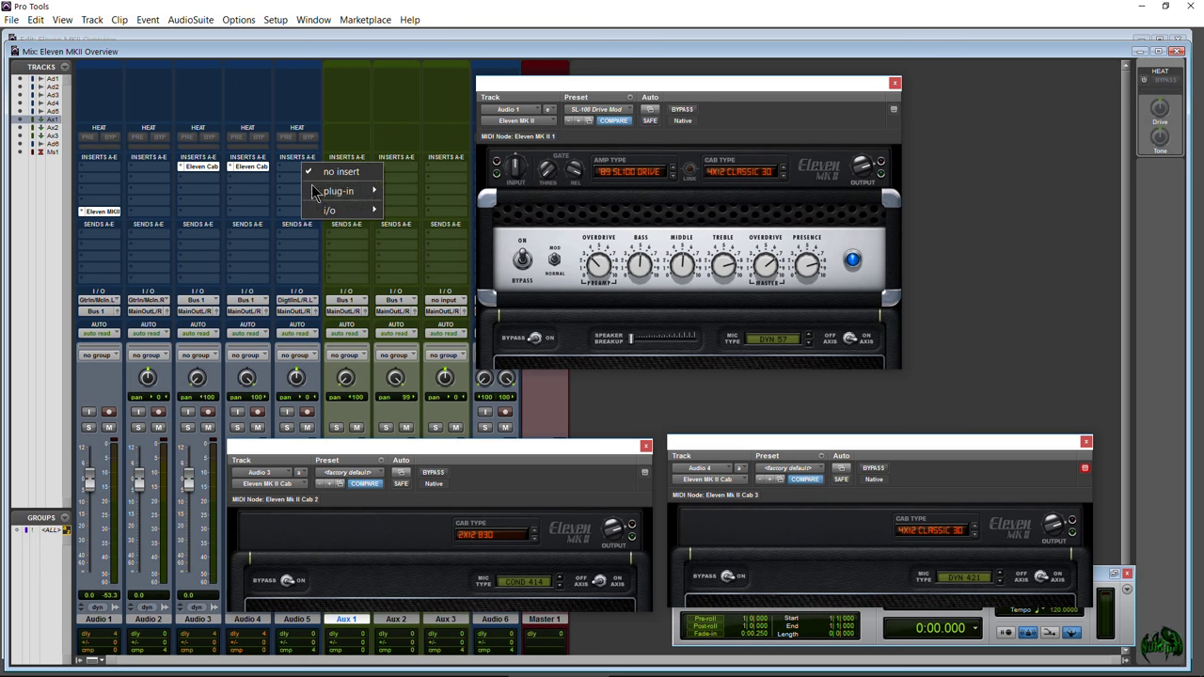
{"action": "mouse_move", "coordinate": [318, 193]}
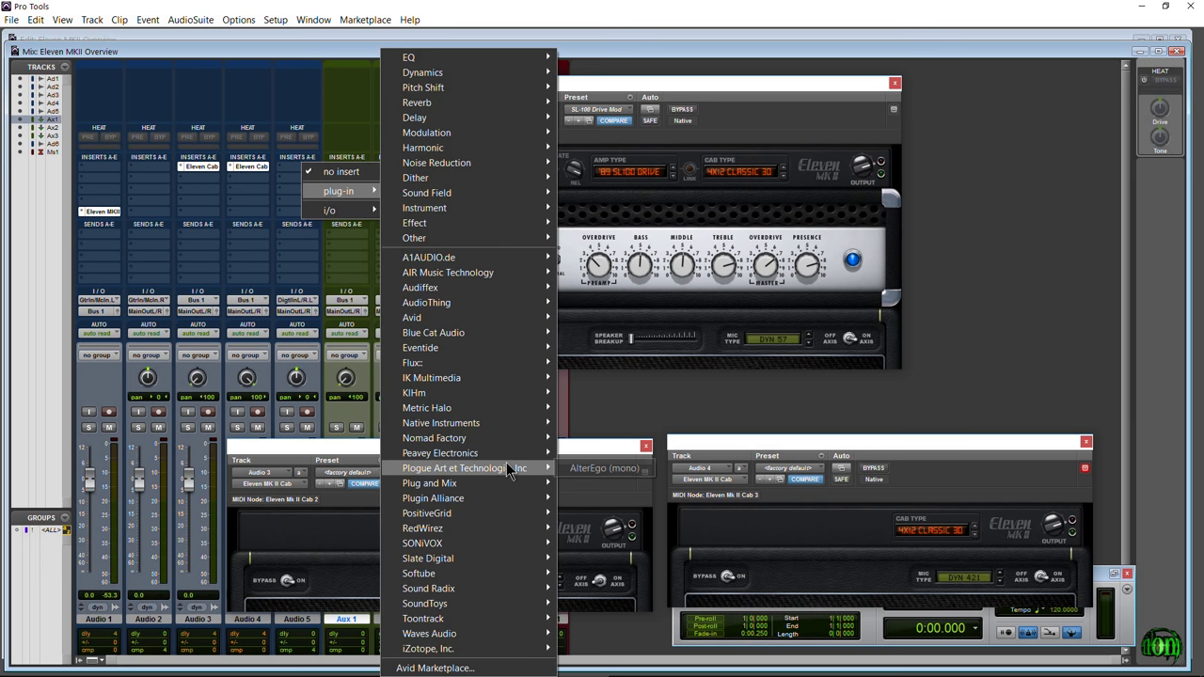
{"action": "mouse_move", "coordinate": [496, 529]}
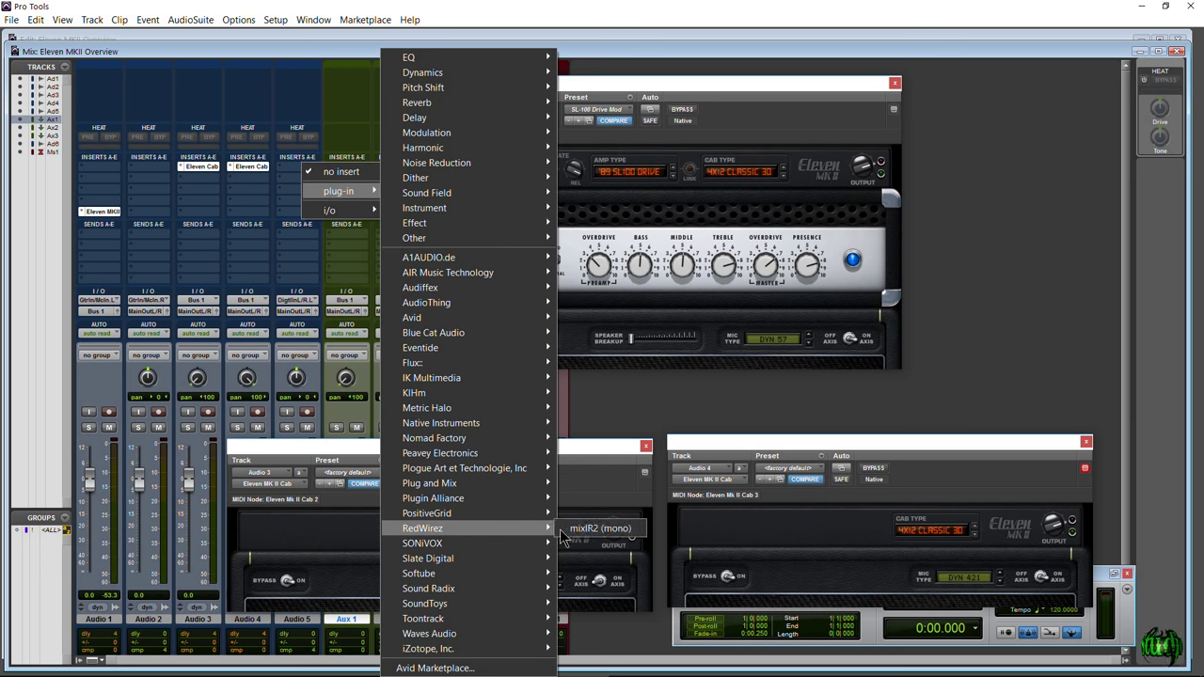
{"action": "left_click", "coordinate": [595, 528]}
{"action": "left_click_drag", "start_coordinate": [936, 443], "coordinate": [568, 150]}
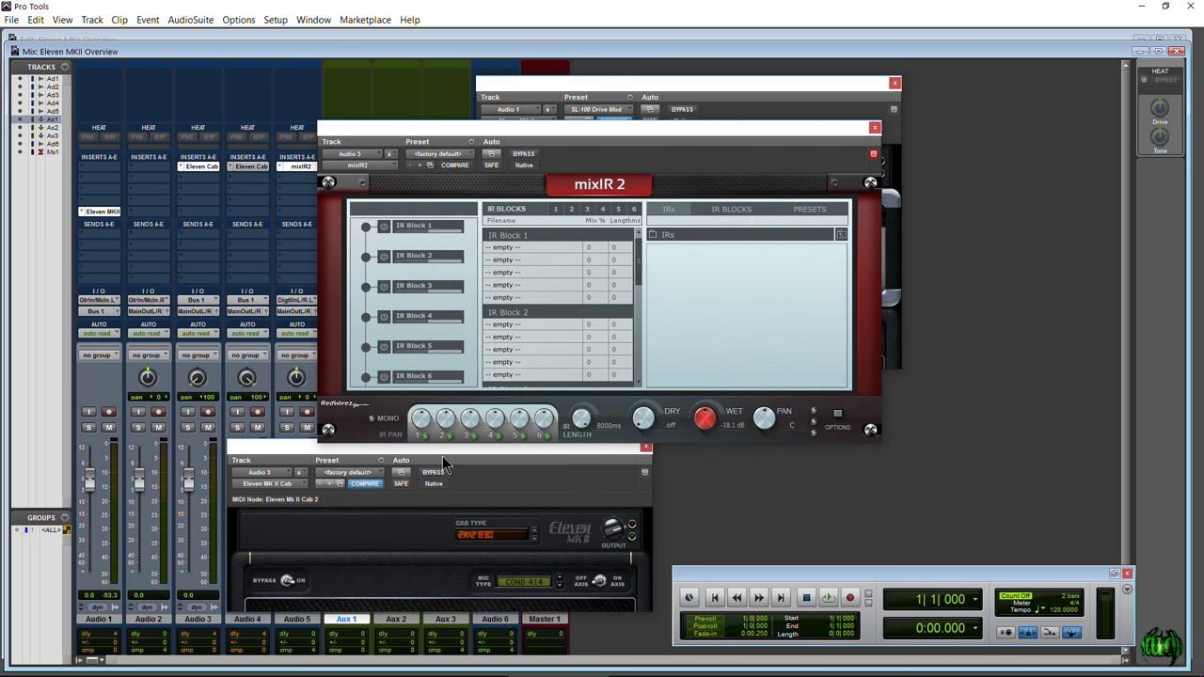
{"action": "left_click_drag", "start_coordinate": [401, 457], "coordinate": [371, 483]}
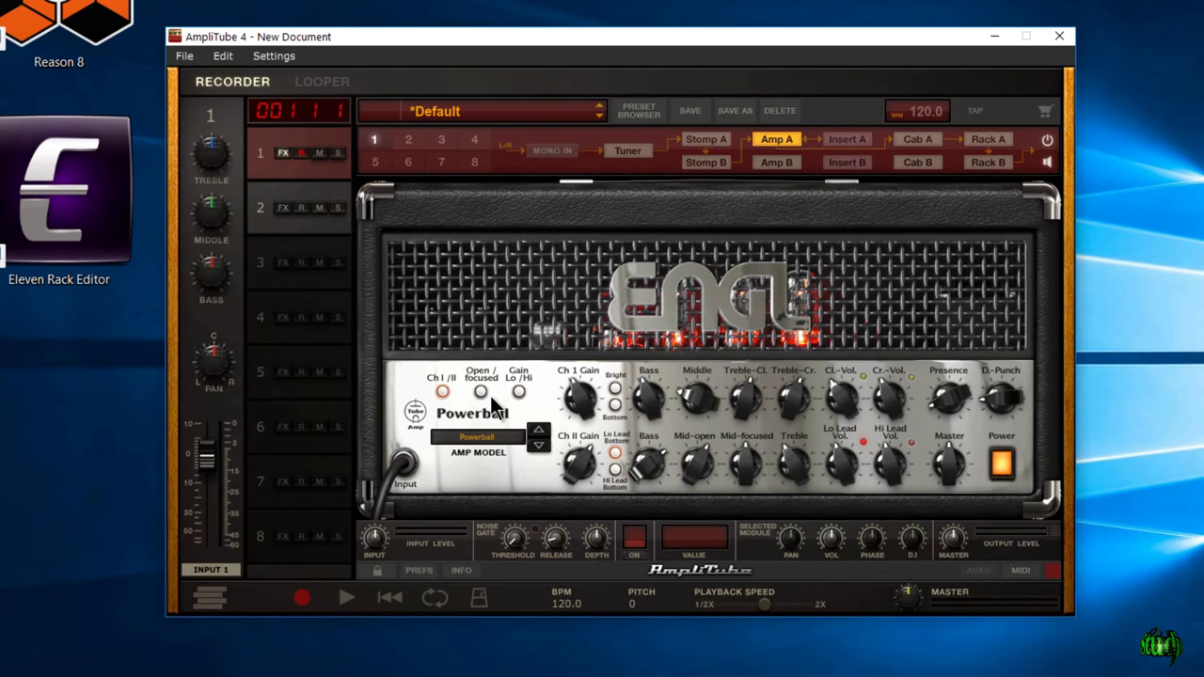
- Switch to AmpliTube 4 and view the Stomp A and Cab A modules of its signal chain
{"action": "left_click", "coordinate": [705, 139]}
{"action": "left_click", "coordinate": [918, 139]}
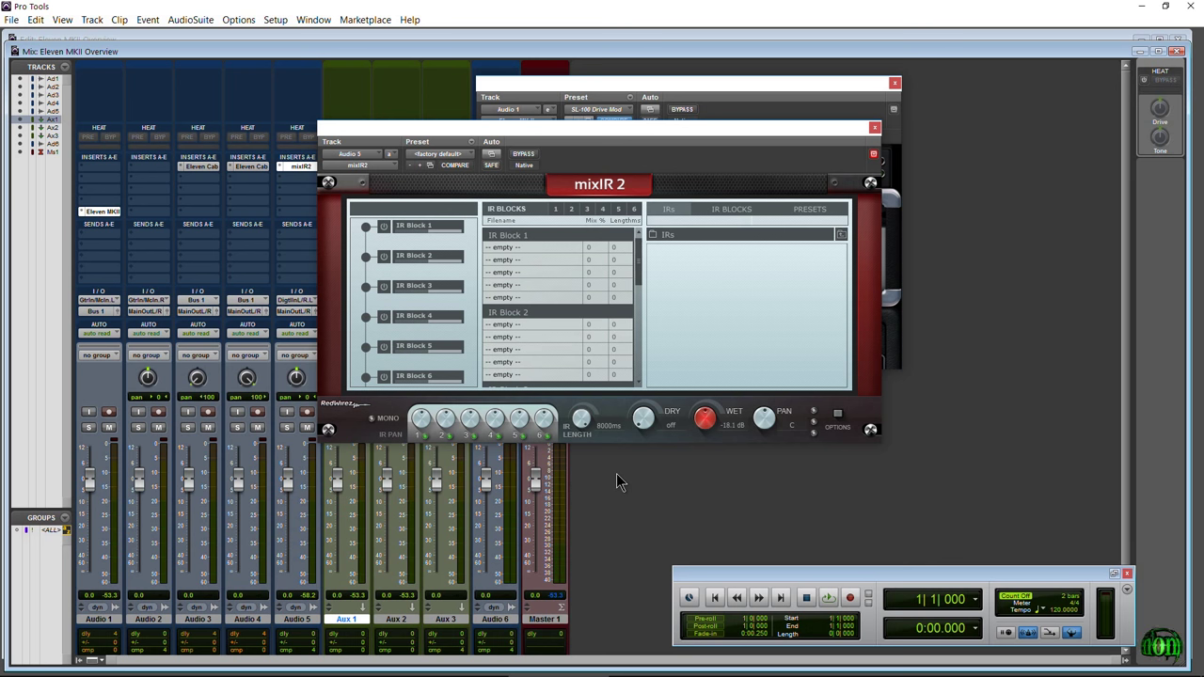
- Move the mixIR2 window below the inserts and shift the Eleven MK II window aside to uncover the insert rows
{"action": "left_click_drag", "start_coordinate": [748, 128], "coordinate": [629, 306]}
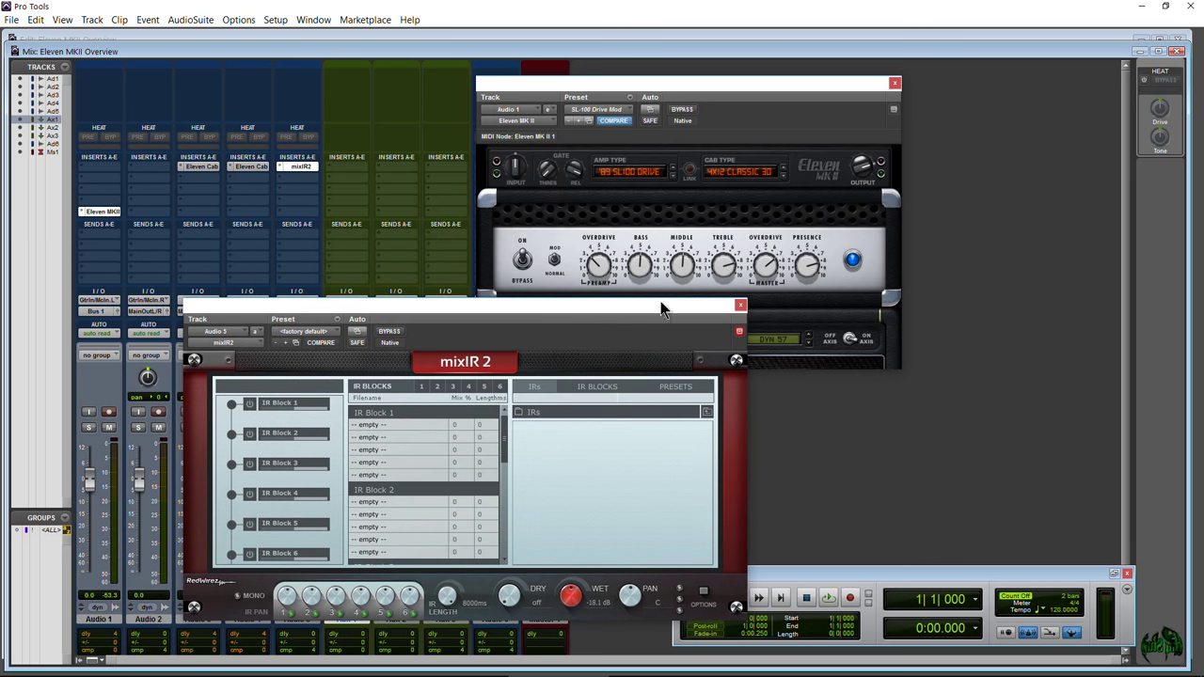
{"action": "left_click_drag", "start_coordinate": [790, 83], "coordinate": [835, 92]}
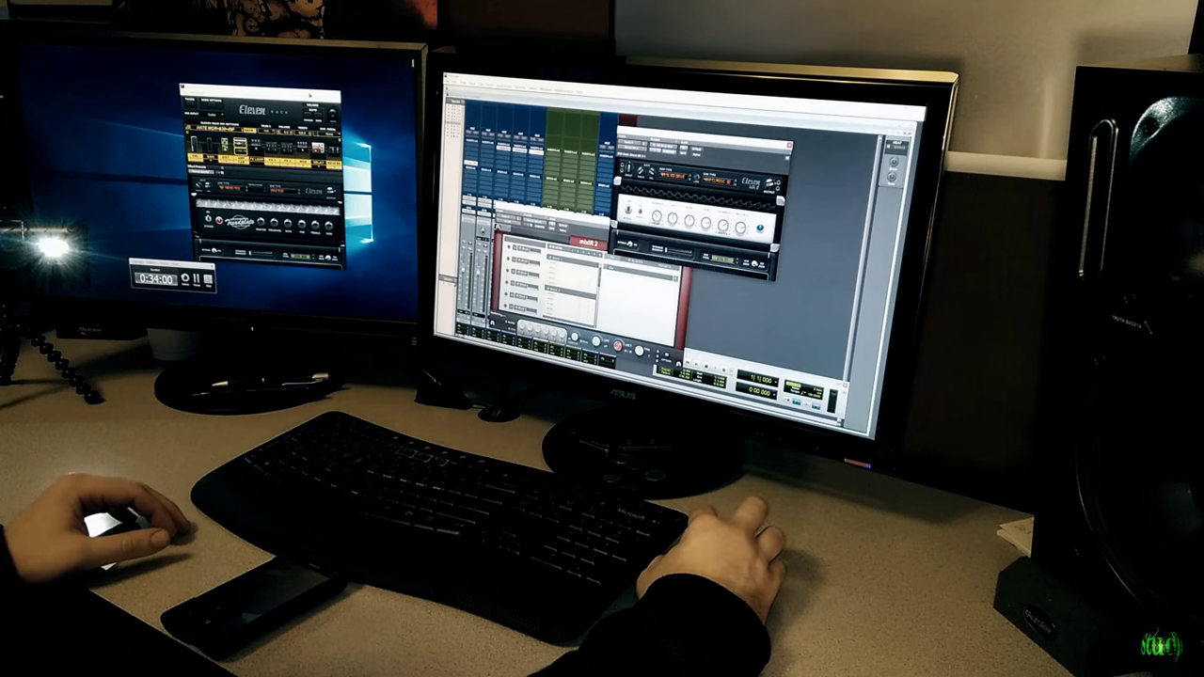
- Bring the Eleven Rack Editor over the mixer to view its rig's signal chain and move it away again
{"action": "left_click_drag", "start_coordinate": [259, 90], "coordinate": [551, 107]}
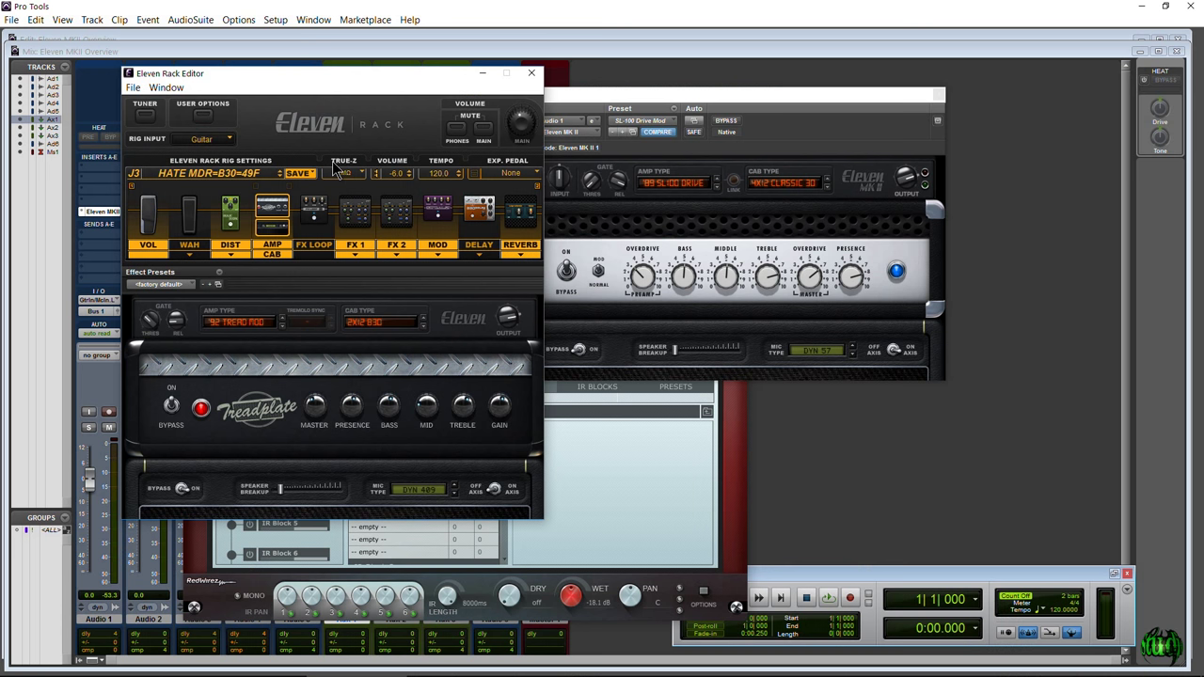
{"action": "left_click_drag", "start_coordinate": [374, 79], "coordinate": [0, 79]}
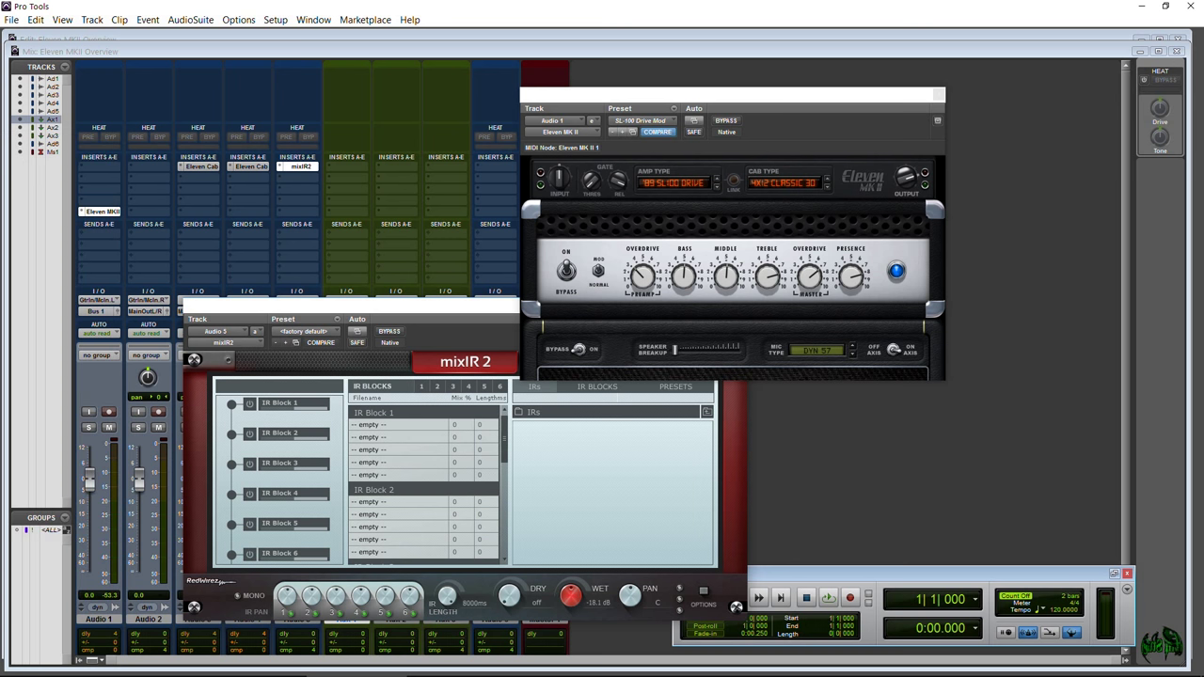
- Select the first empty slot of IR Block 1 in mixIR2 and close the mixIR2 window
{"action": "left_click_drag", "start_coordinate": [567, 98], "coordinate": [646, 86]}
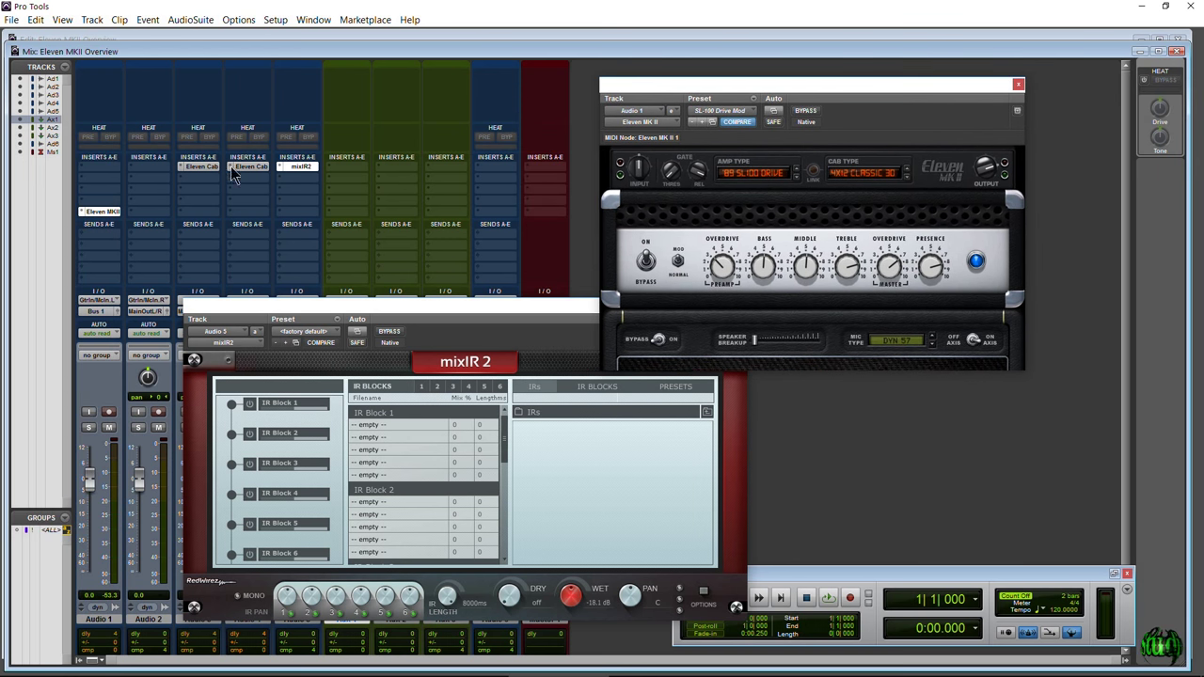
{"action": "left_click_drag", "start_coordinate": [280, 307], "coordinate": [215, 295]}
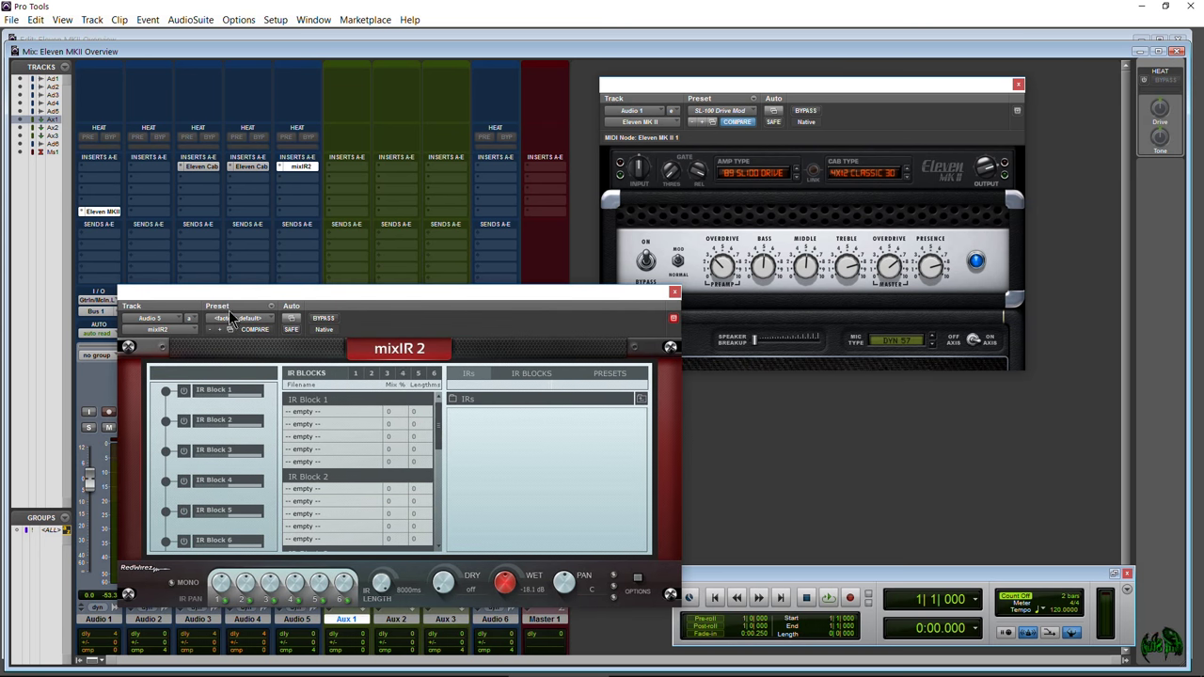
{"action": "left_click_drag", "start_coordinate": [430, 292], "coordinate": [522, 240]}
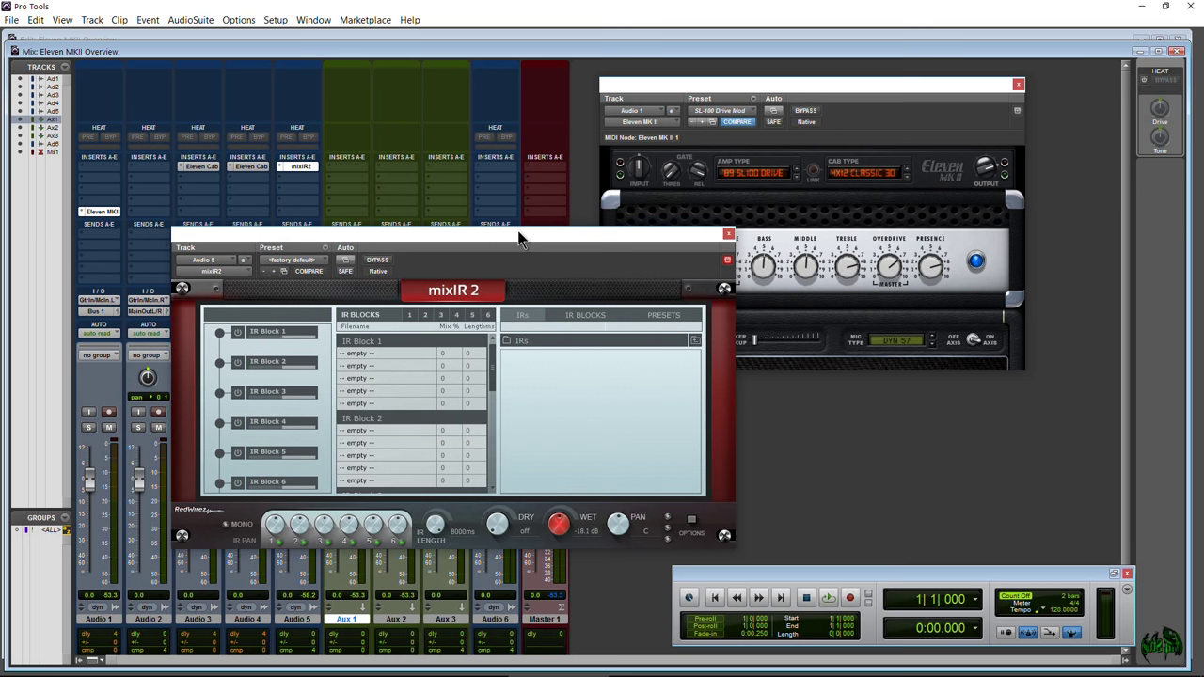
{"action": "left_click", "coordinate": [372, 352]}
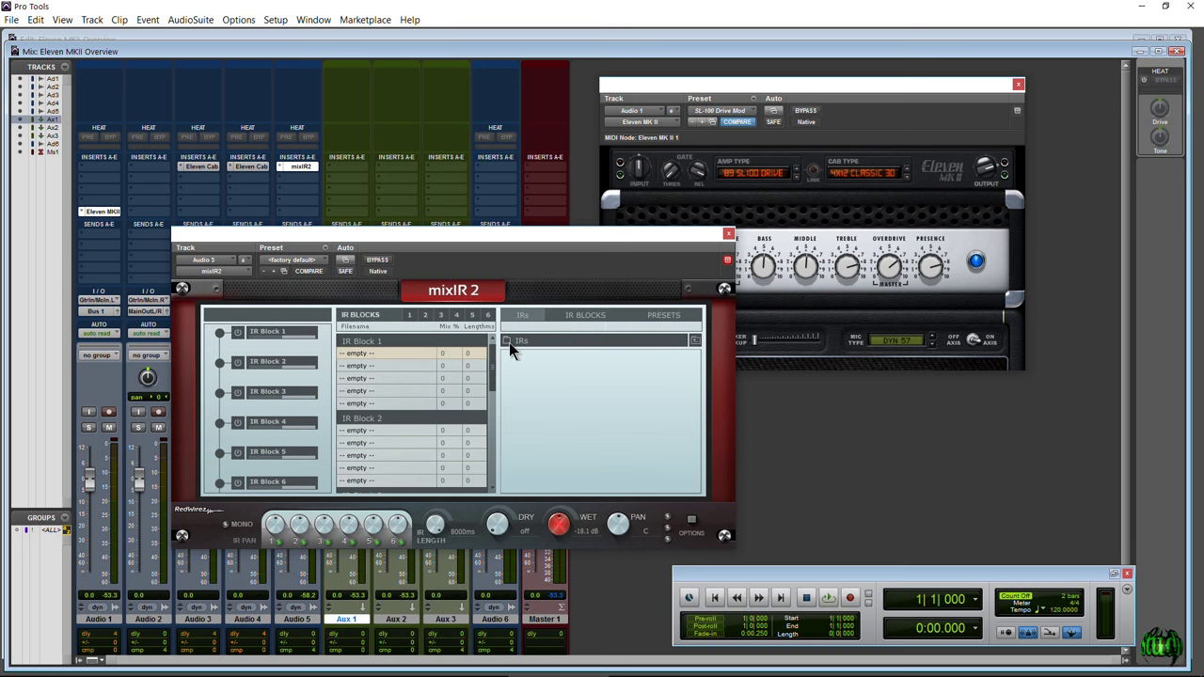
{"action": "left_click_drag", "start_coordinate": [450, 235], "coordinate": [418, 291]}
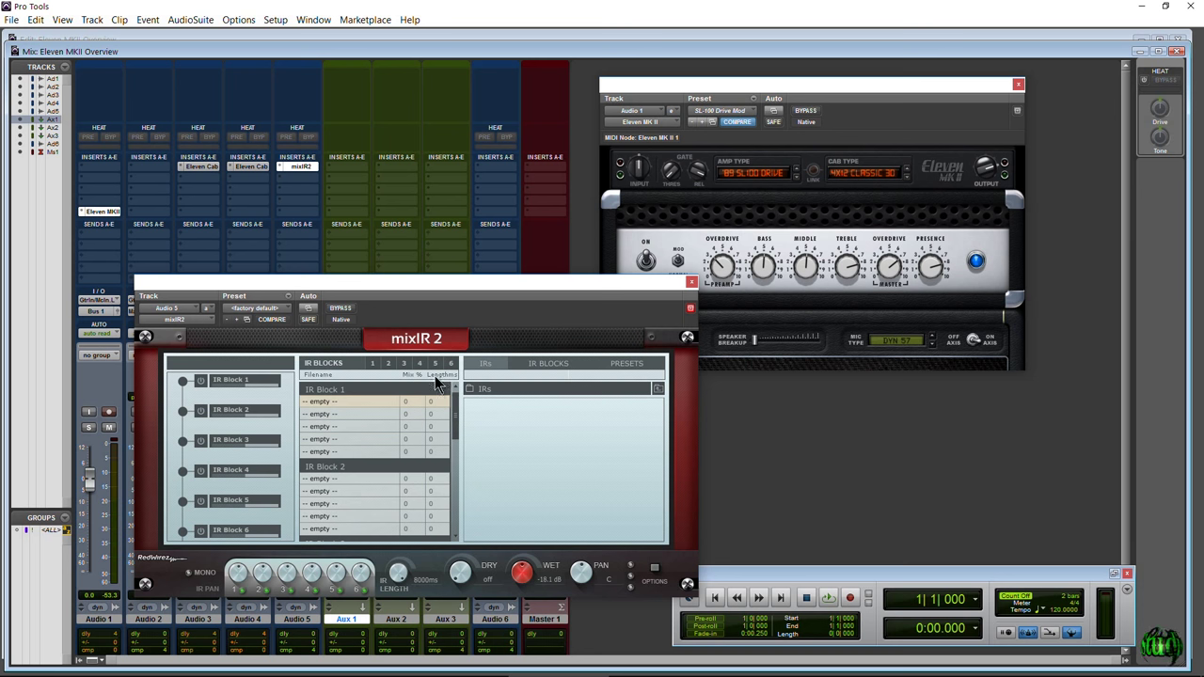
{"action": "left_click", "coordinate": [690, 283]}
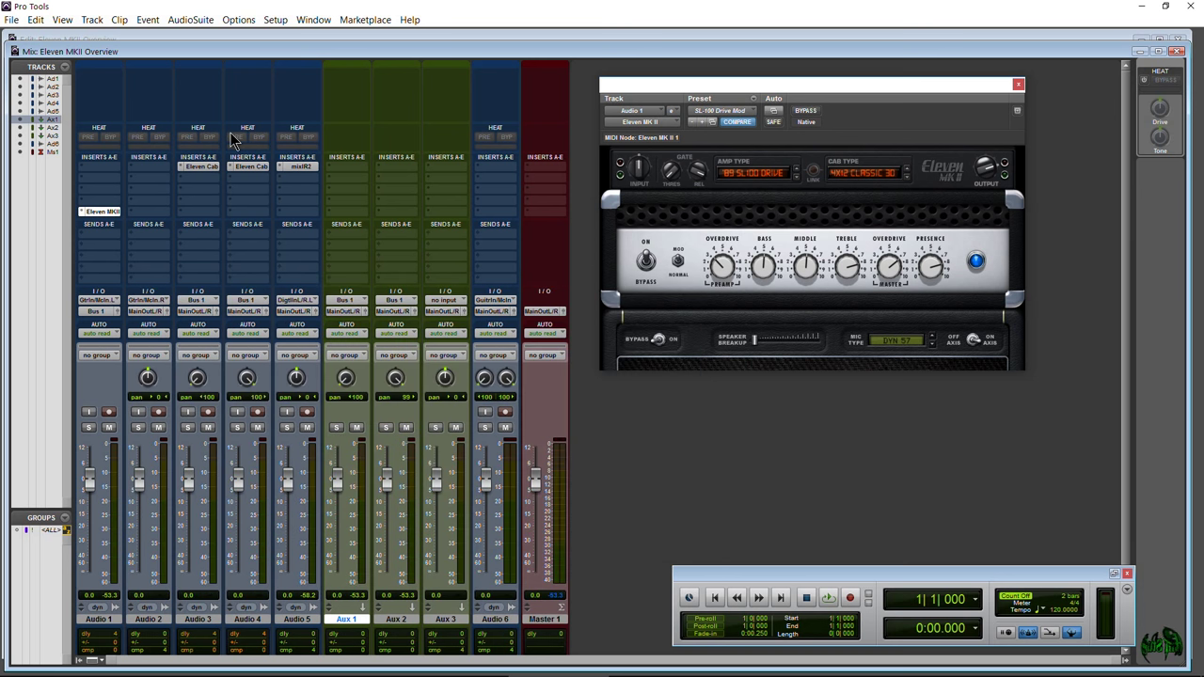
- Move the Eleven MK II window over the mixer strips and switch from the Mix window to the Edit window
{"action": "left_click_drag", "start_coordinate": [811, 88], "coordinate": [491, 95]}
{"action": "key", "text": "ctrl+equal"}
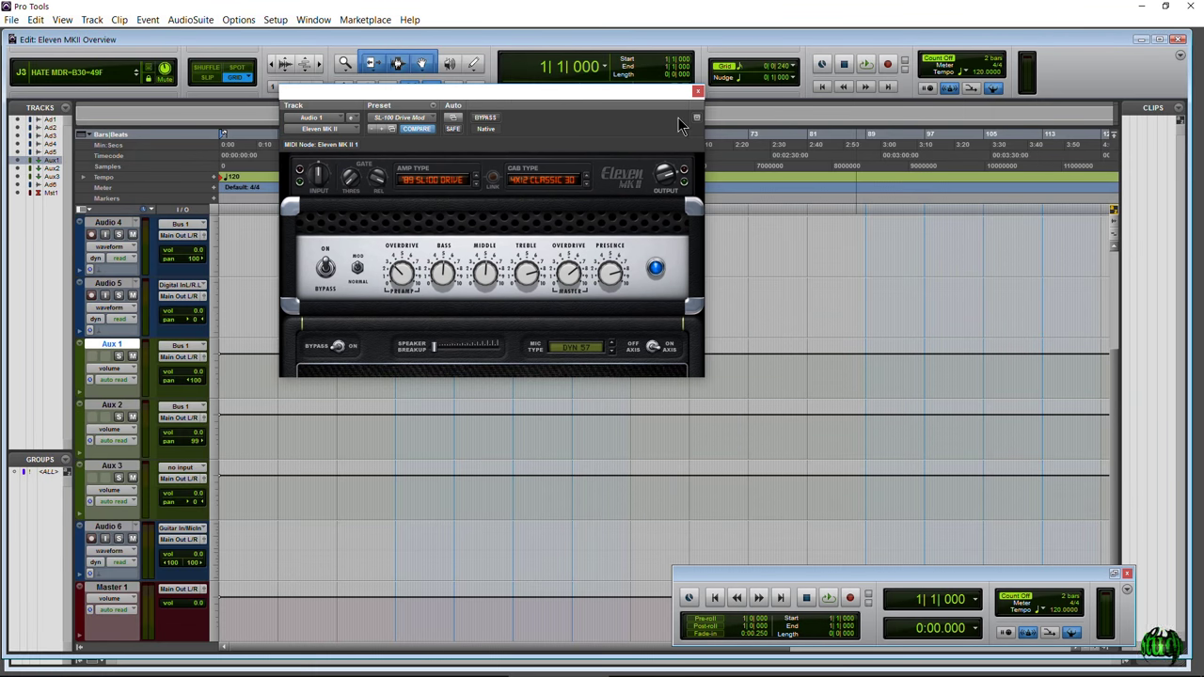
- Arrange the Eleven MK II window and the Eleven Rack Editor side by side over the Edit window
{"action": "left_click_drag", "start_coordinate": [637, 102], "coordinate": [582, 102]}
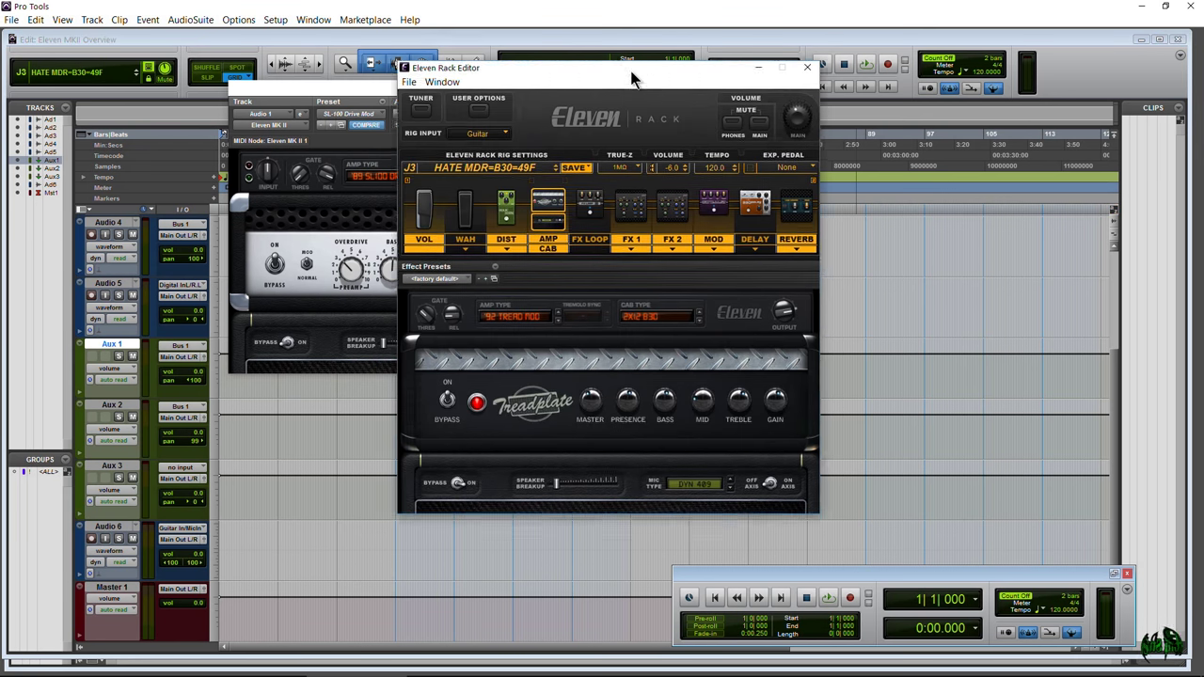
{"action": "left_click_drag", "start_coordinate": [630, 74], "coordinate": [908, 106]}
{"action": "left_click_drag", "start_coordinate": [450, 88], "coordinate": [415, 89]}
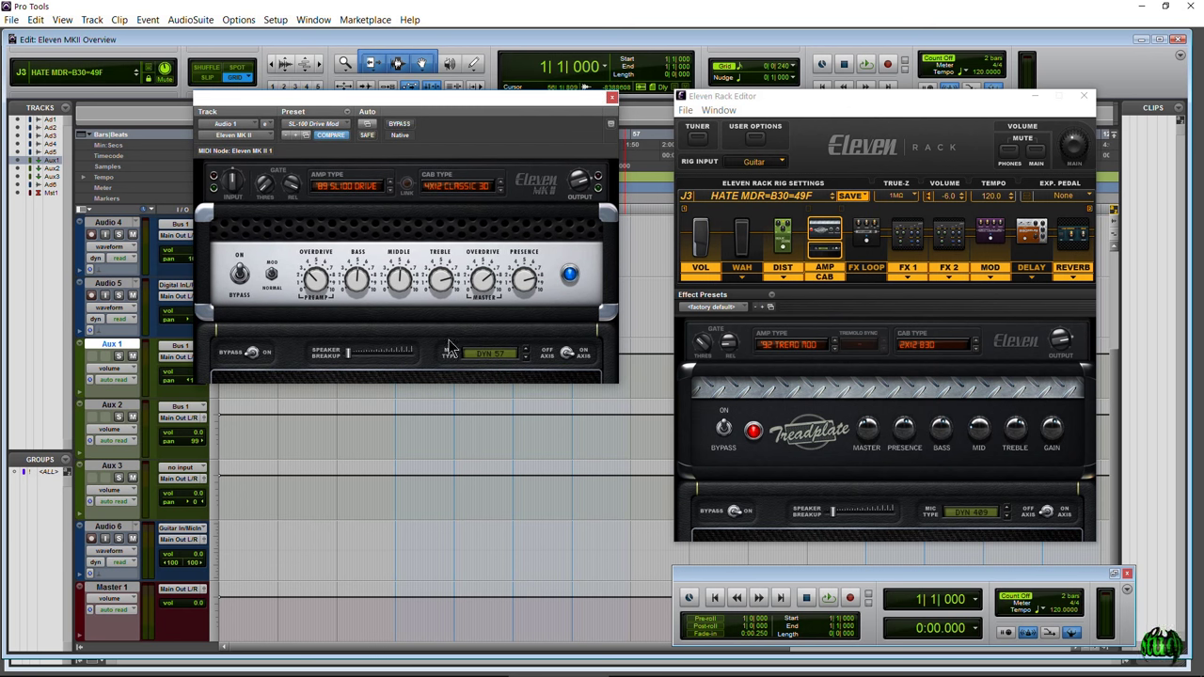
{"action": "left_click_drag", "start_coordinate": [853, 103], "coordinate": [820, 97]}
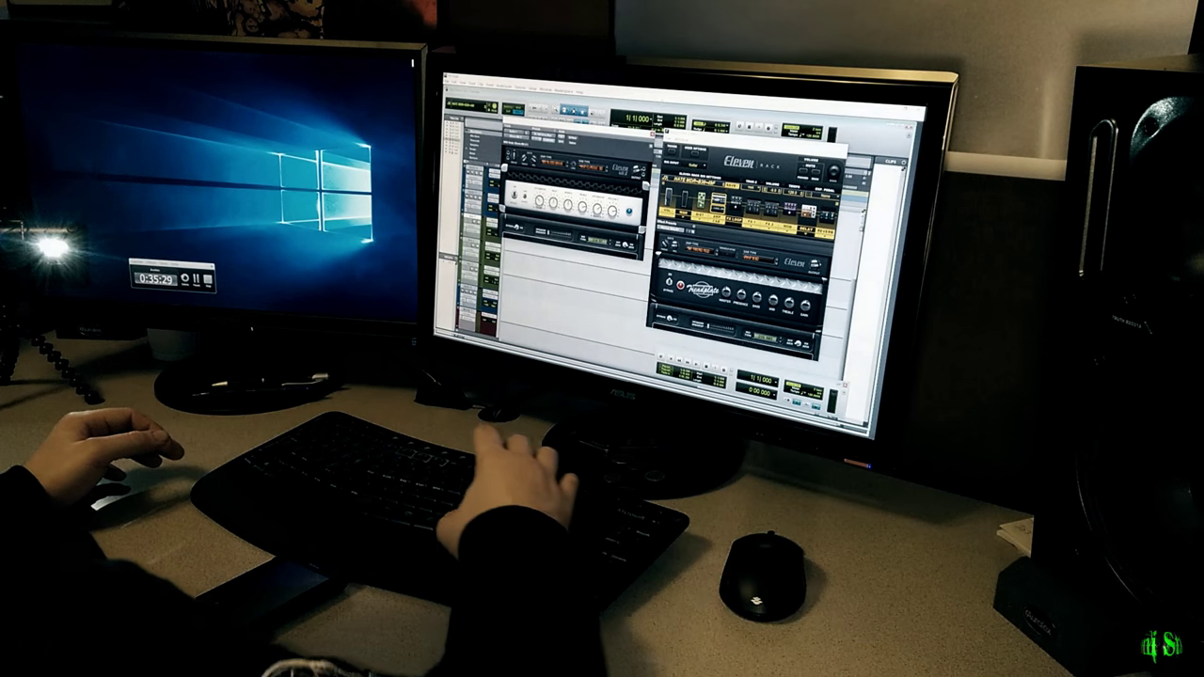
- In the Mix window, insert White Boost (mono) in Audio 1's first insert slot and move the Eleven MK II window below the inserts
{"action": "key", "text": "ctrl+equal"}
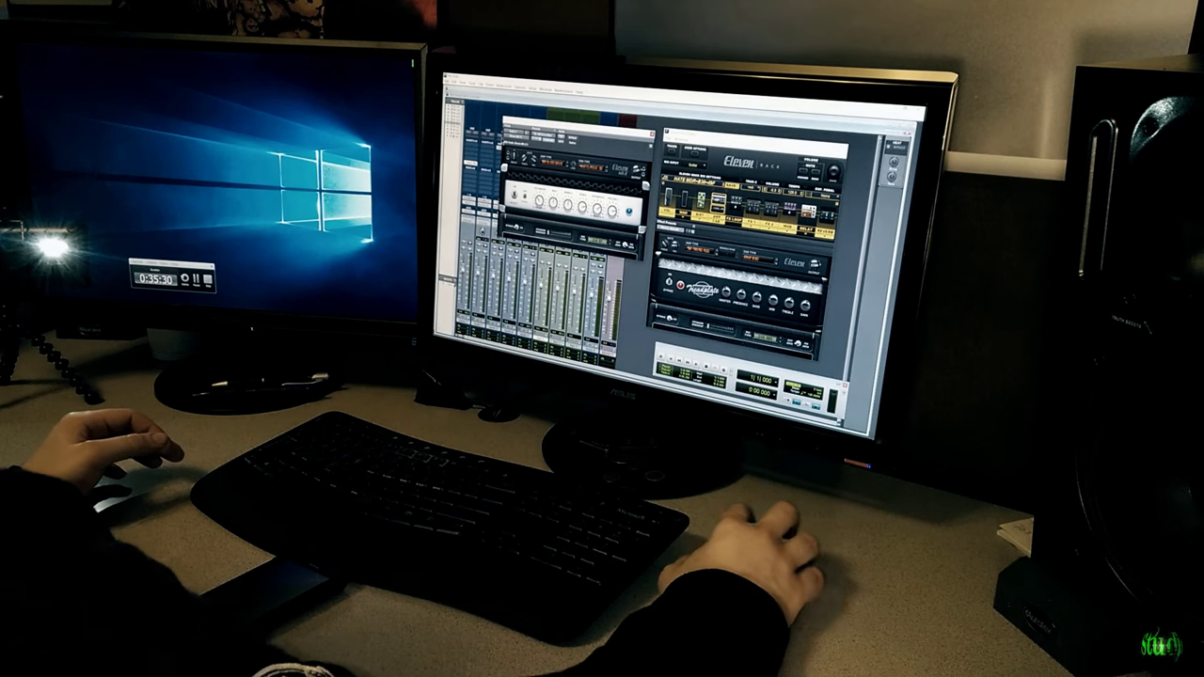
{"action": "left_click", "coordinate": [493, 103]}
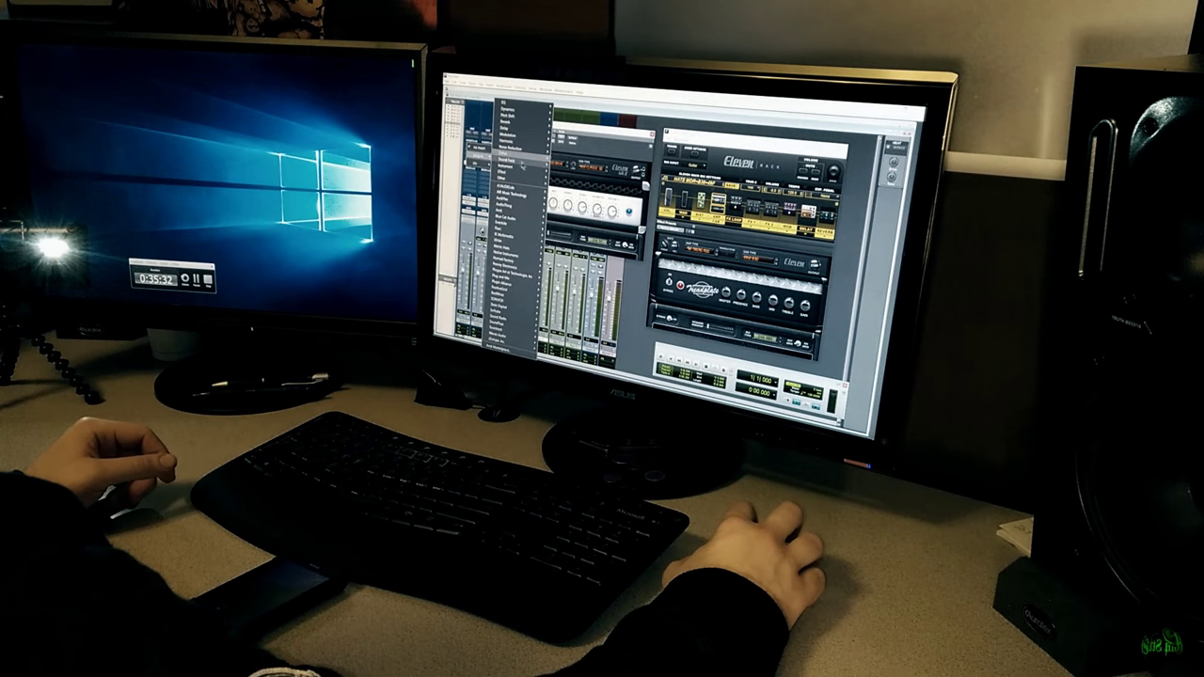
{"action": "mouse_move", "coordinate": [527, 208]}
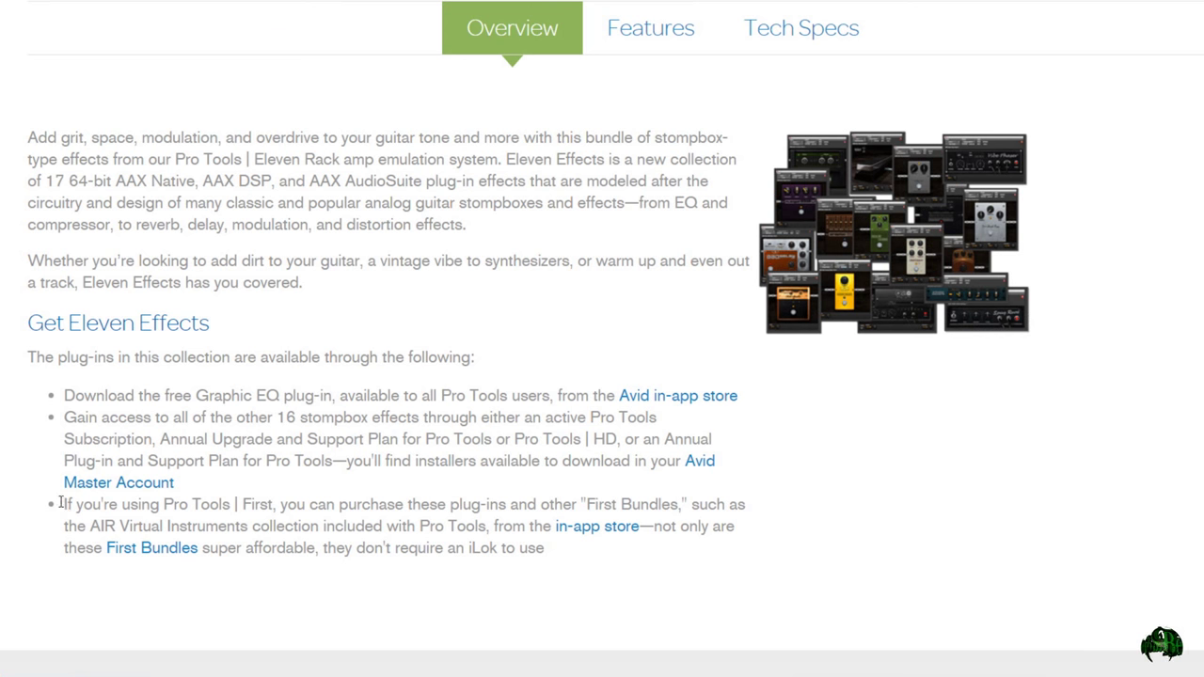
{"action": "left_click_drag", "start_coordinate": [64, 504], "coordinate": [617, 564]}
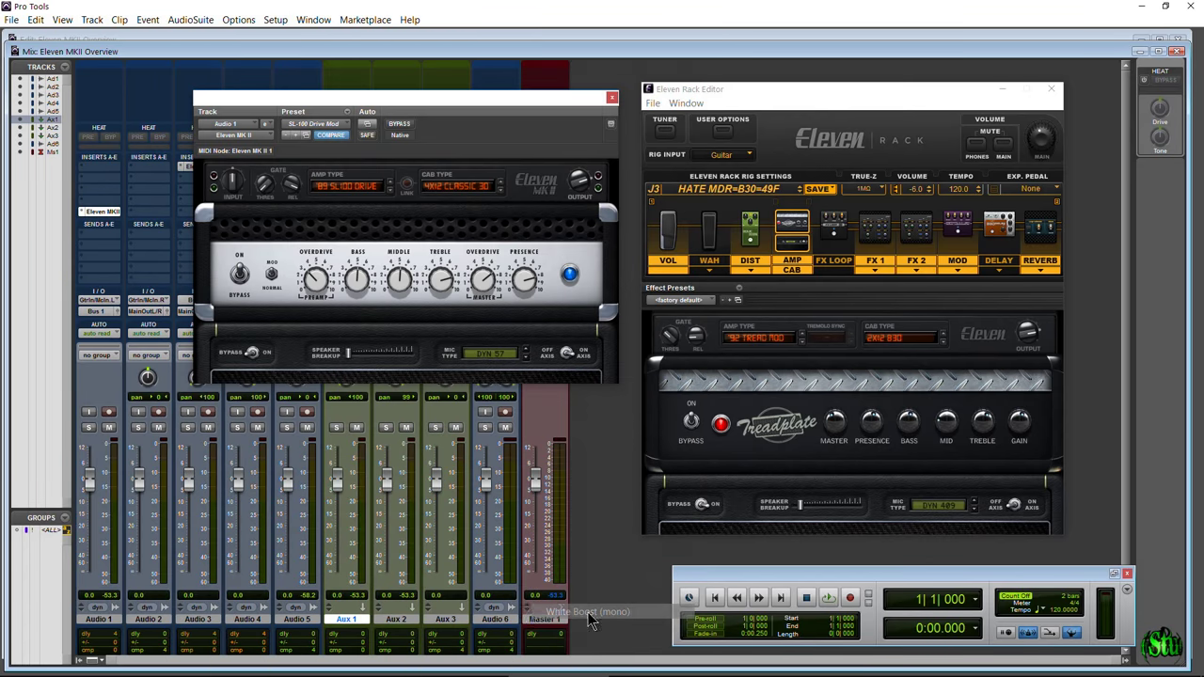
{"action": "left_click", "coordinate": [103, 167]}
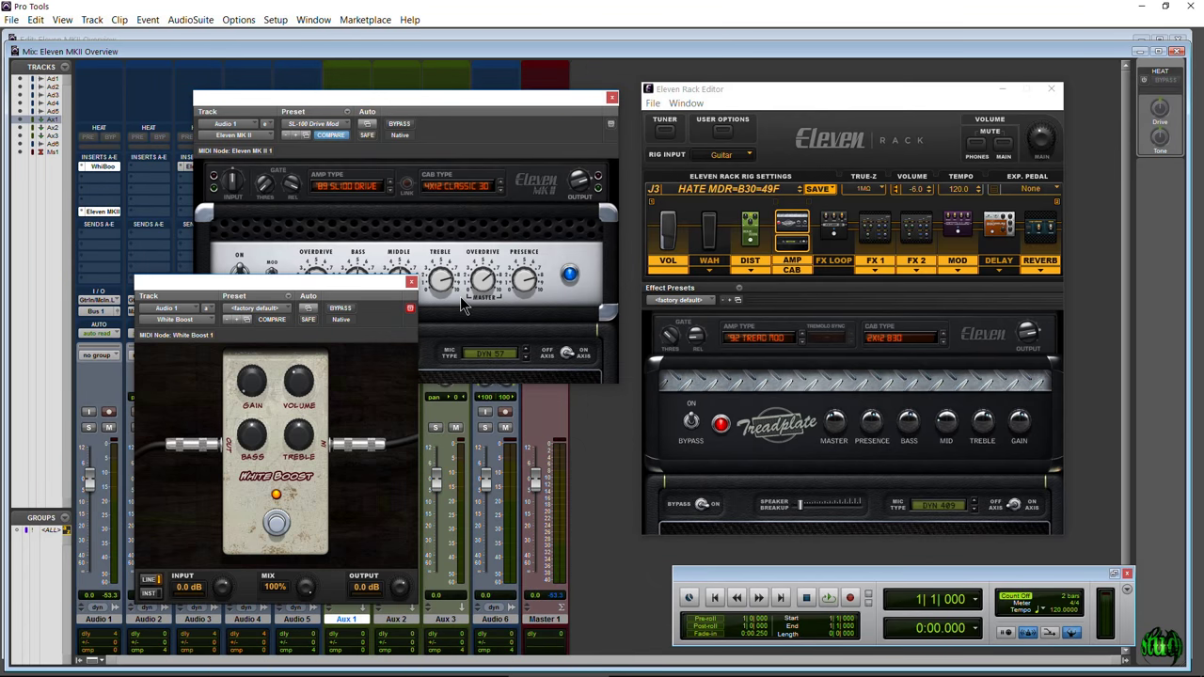
{"action": "left_click_drag", "start_coordinate": [277, 279], "coordinate": [323, 127]}
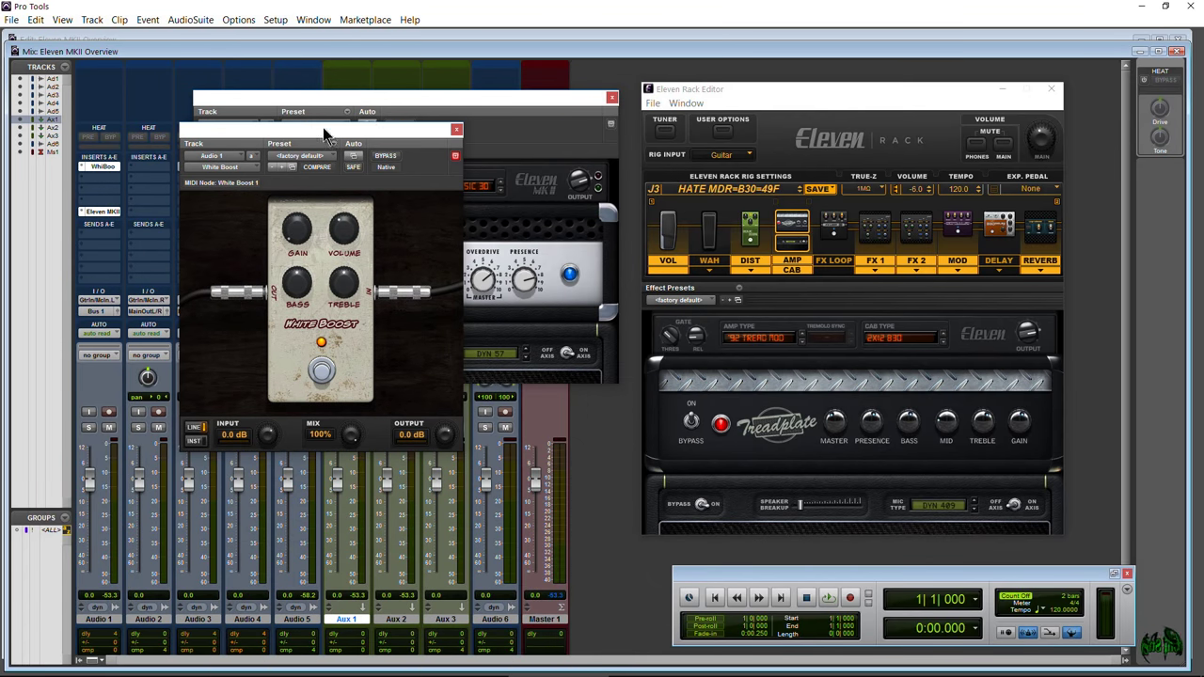
{"action": "left_click_drag", "start_coordinate": [421, 96], "coordinate": [323, 379]}
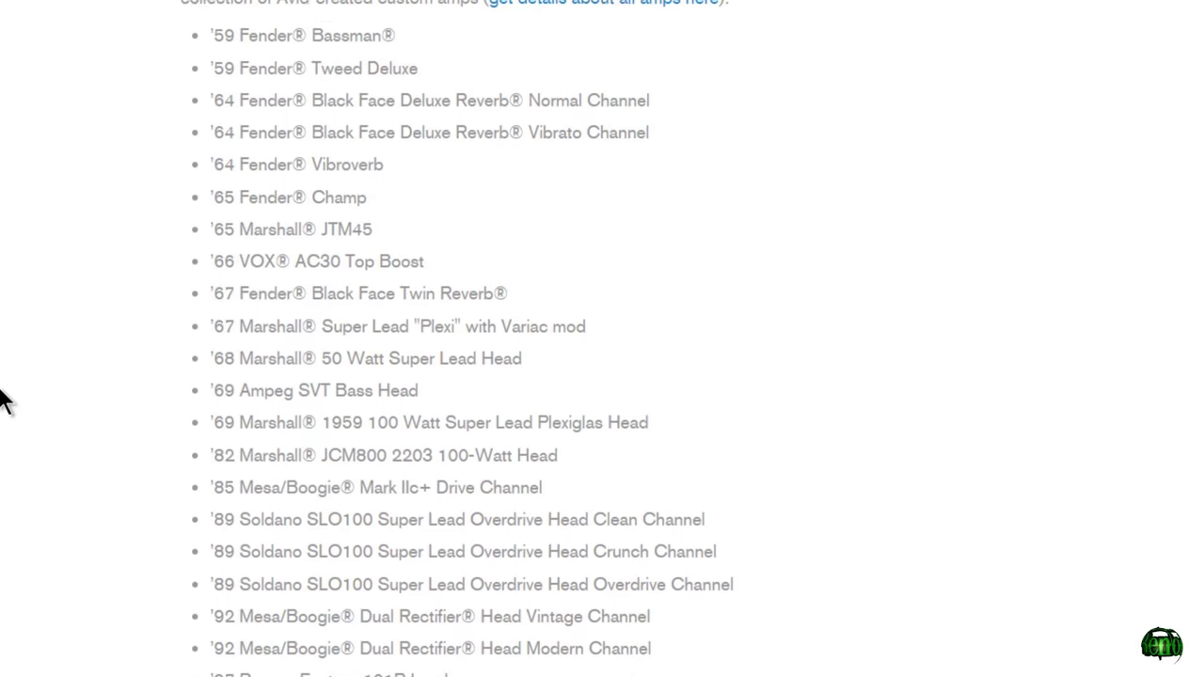
- Read through the lists of amp models and speaker cabinet models on the product web page
{"action": "scroll", "coordinate": [5, 400], "scroll_direction": "down", "scroll_amount": 3}
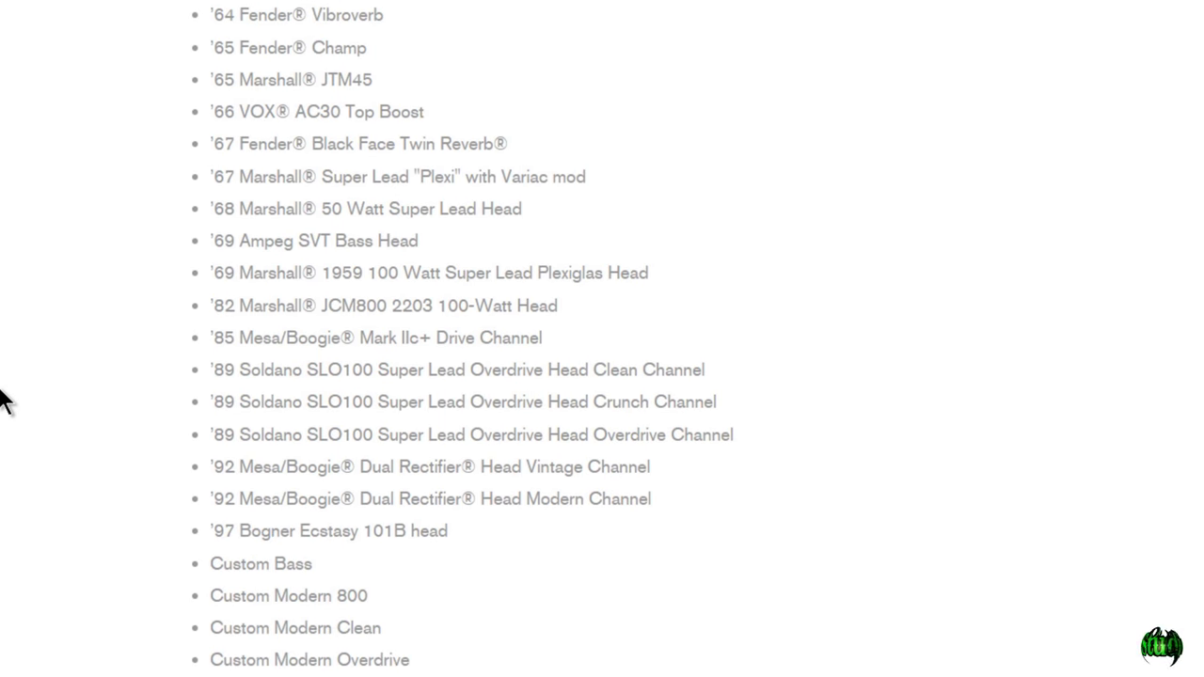
{"action": "scroll", "coordinate": [5, 399], "scroll_direction": "down", "scroll_amount": 5}
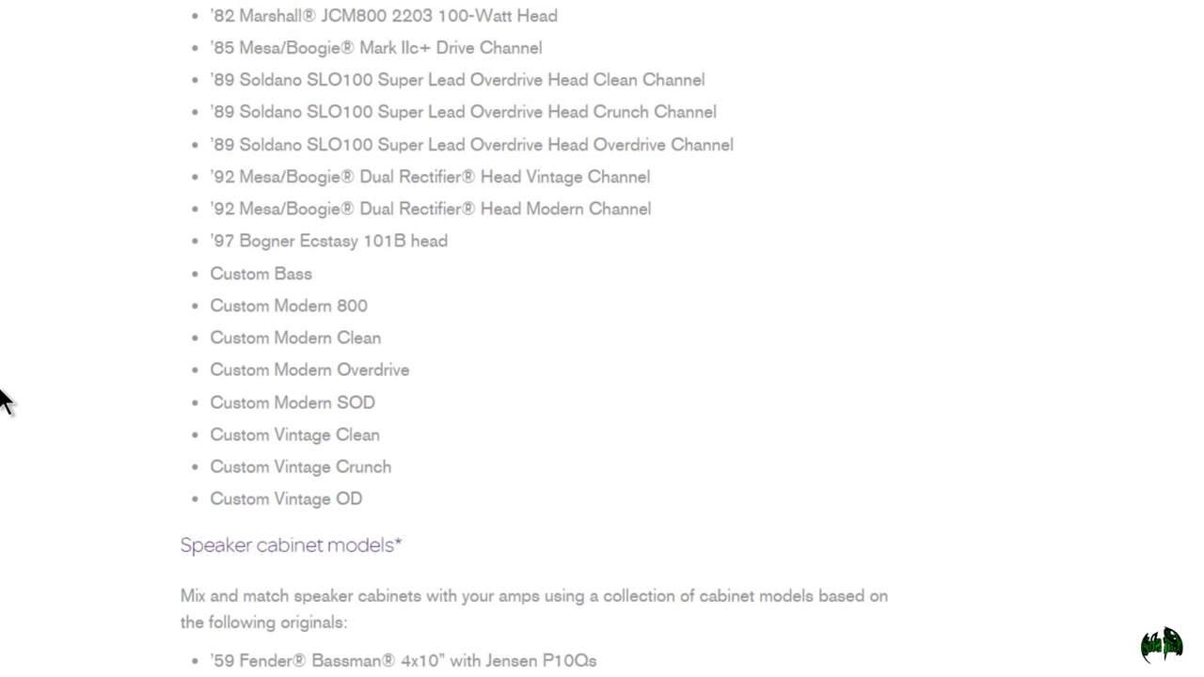
{"action": "scroll", "coordinate": [5, 400], "scroll_direction": "down", "scroll_amount": 2}
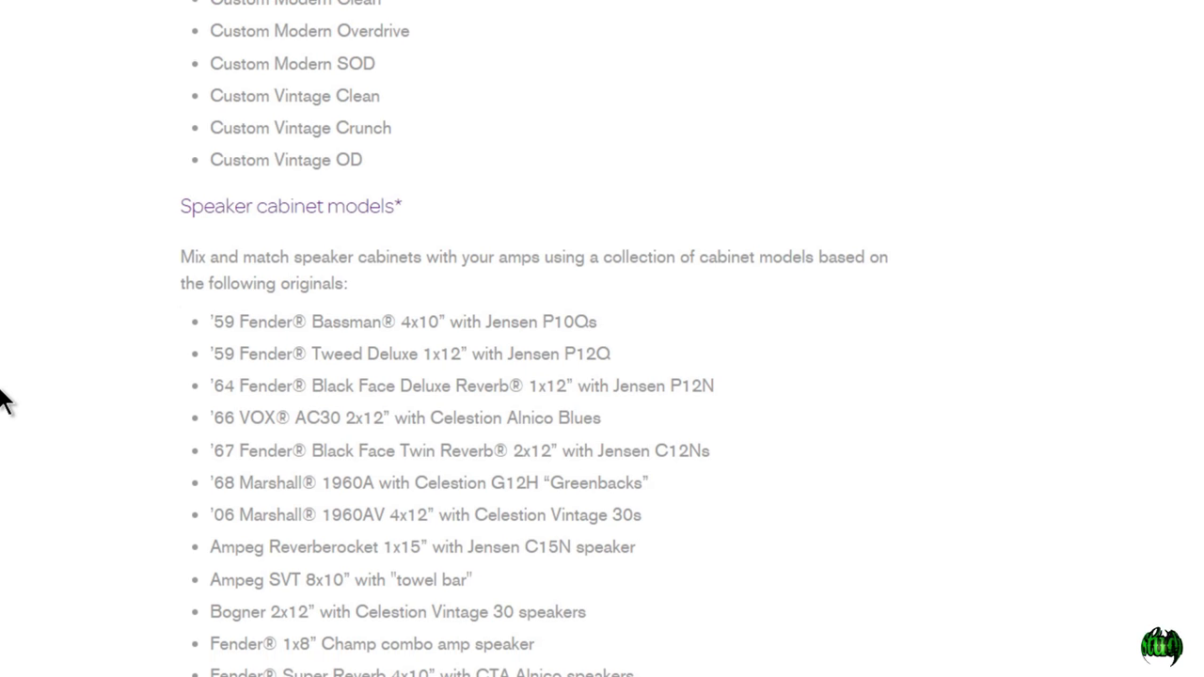
{"action": "scroll", "coordinate": [5, 400], "scroll_direction": "down", "scroll_amount": 5}
{"action": "scroll", "coordinate": [4, 400], "scroll_direction": "down", "scroll_amount": 2}
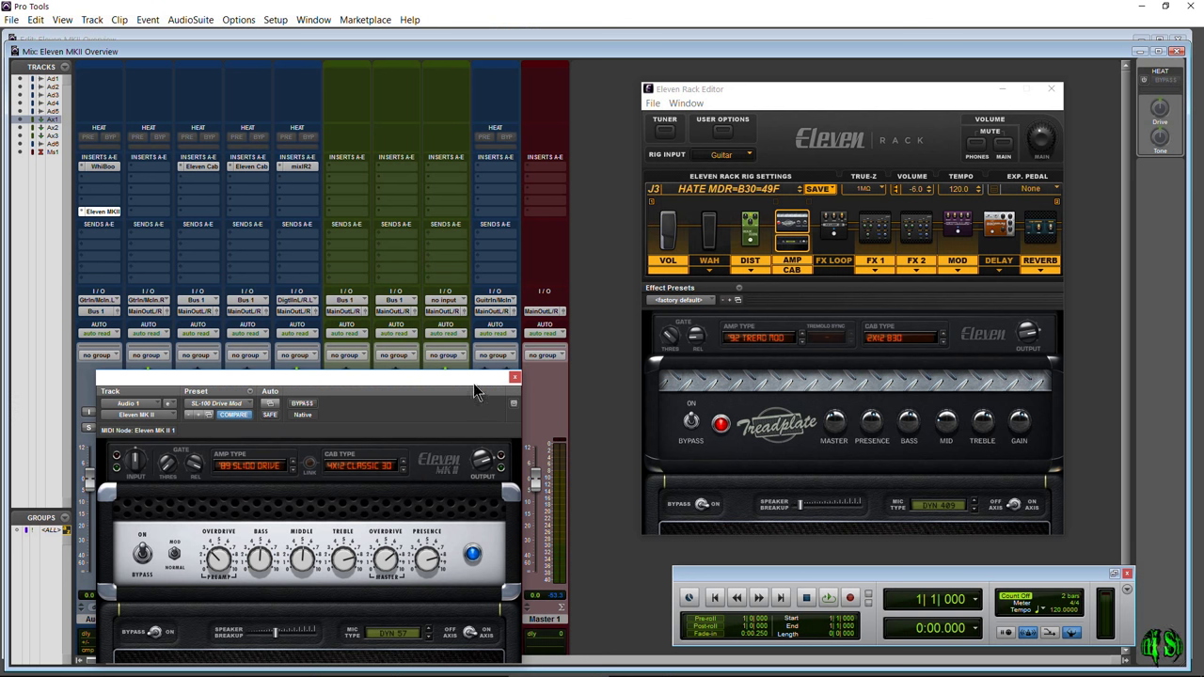
- Switch the Eleven Rack Editor's rig input to Re-Amp and return it to Guitar
{"action": "left_click_drag", "start_coordinate": [480, 386], "coordinate": [460, 258]}
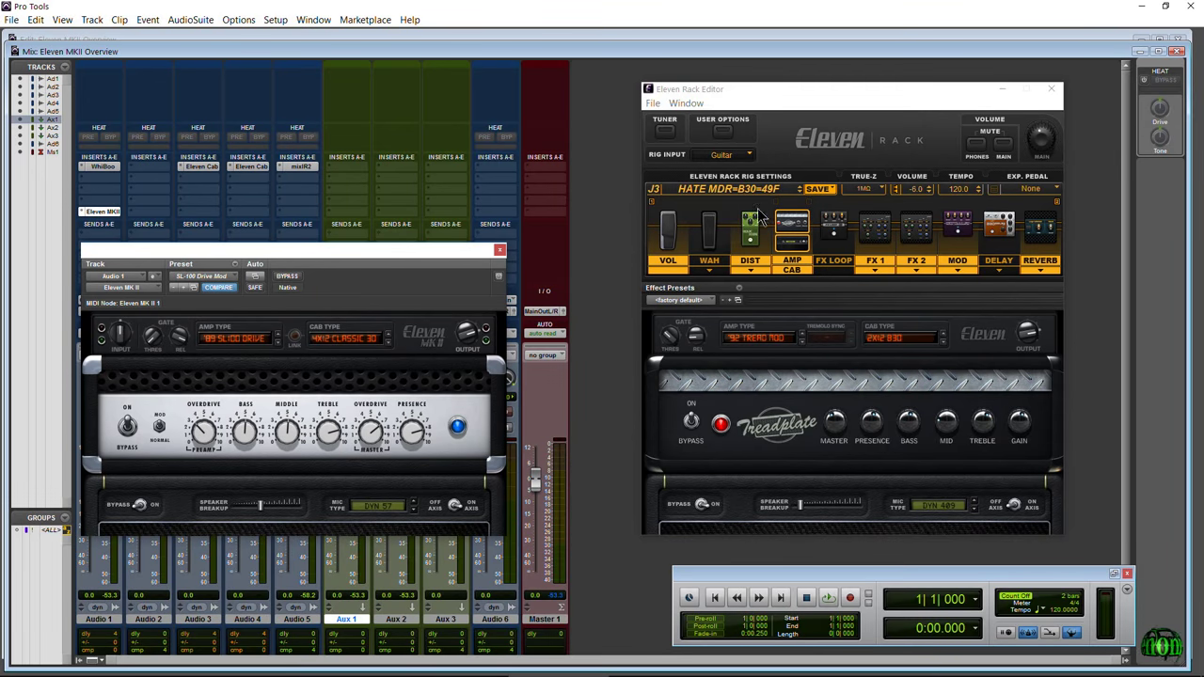
{"action": "left_click", "coordinate": [734, 155]}
{"action": "left_click", "coordinate": [724, 279]}
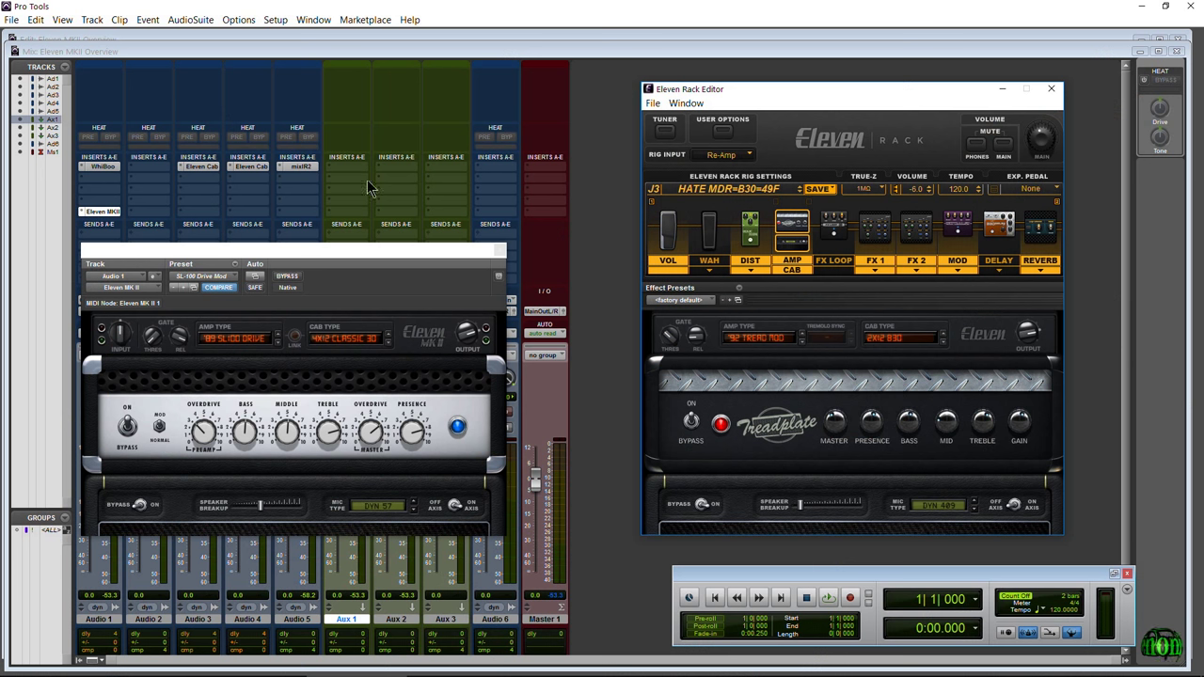
{"action": "left_click", "coordinate": [736, 157]}
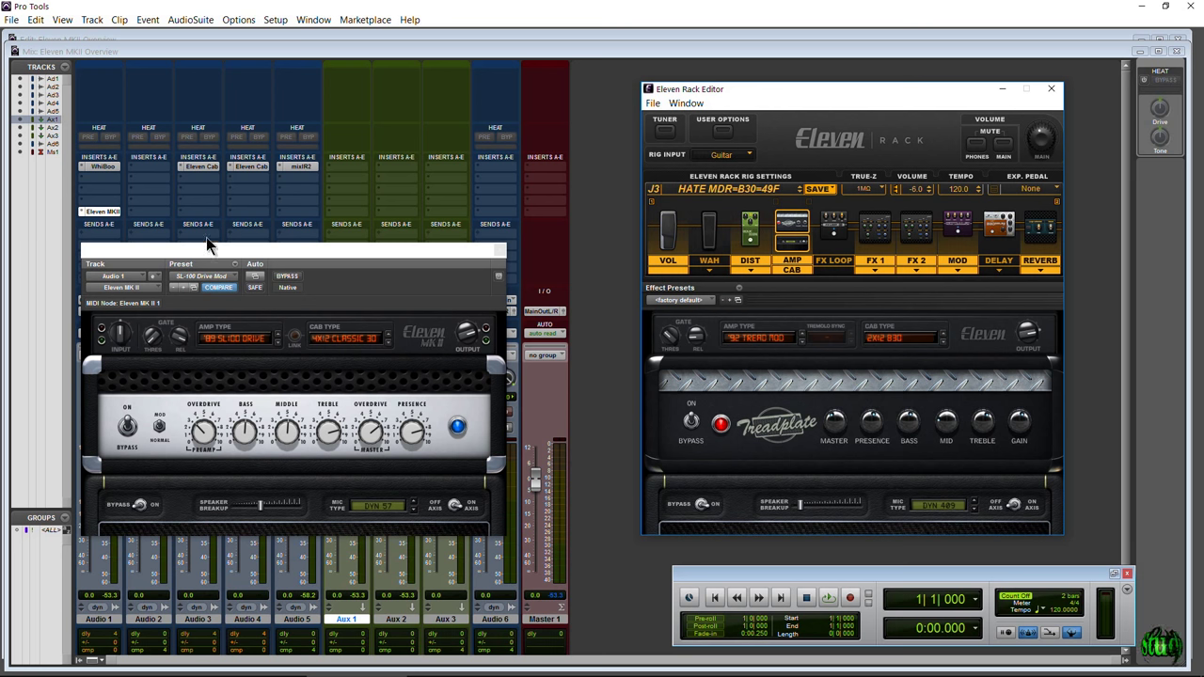
- Move the Eleven MK II window off the I/O section and set Audio 2's input to the Eleven rig pair (ElvRL/RL)
{"action": "left_click_drag", "start_coordinate": [209, 247], "coordinate": [403, 190]}
{"action": "left_click", "coordinate": [94, 310]}
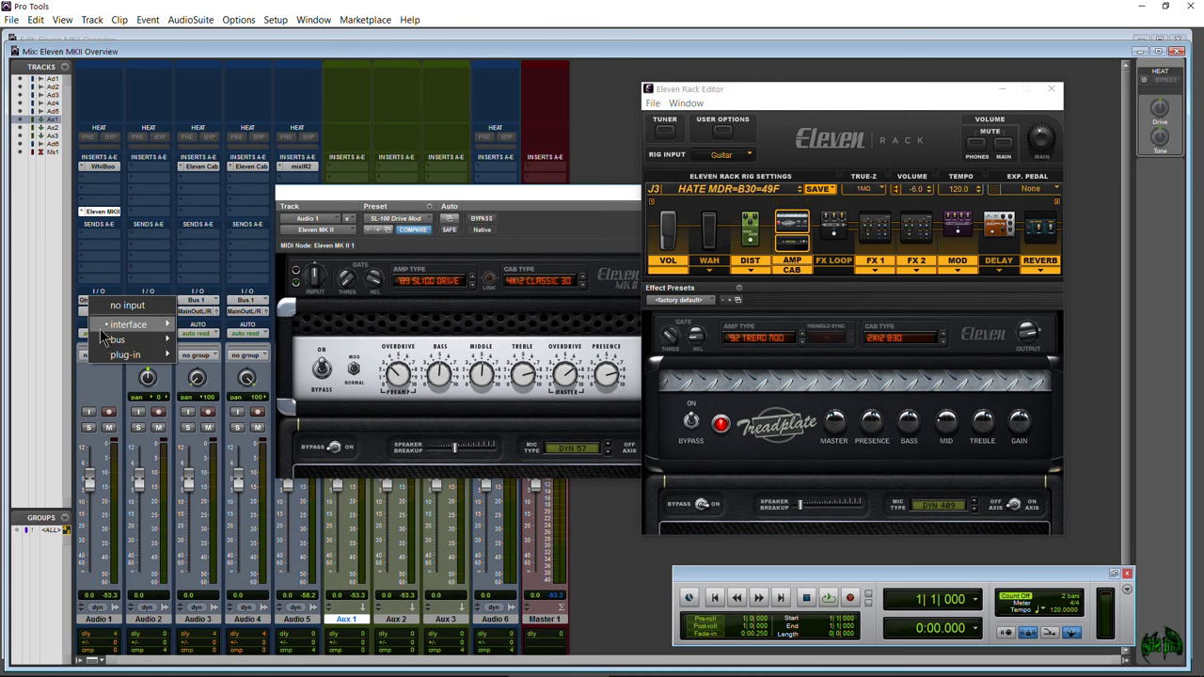
{"action": "left_click", "coordinate": [206, 319]}
{"action": "left_click", "coordinate": [148, 300]}
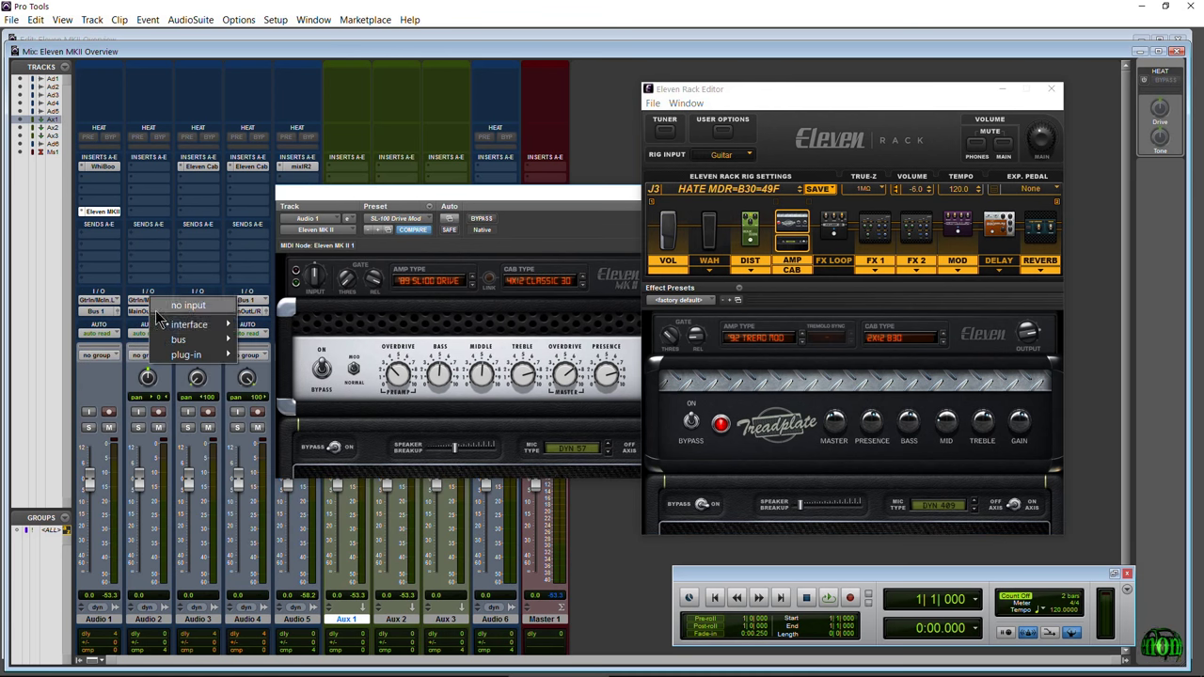
{"action": "mouse_move", "coordinate": [161, 322]}
{"action": "left_click", "coordinate": [301, 355]}
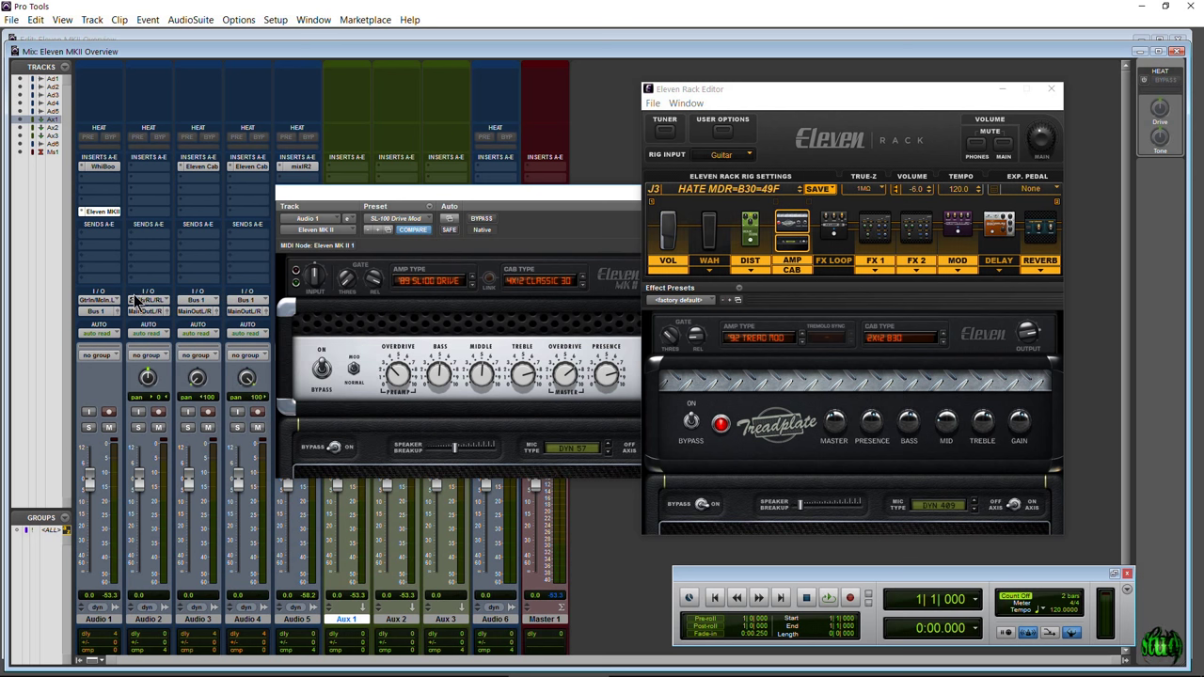
- Route Audio 1's output to Main Out L/R
{"action": "left_click", "coordinate": [98, 311]}
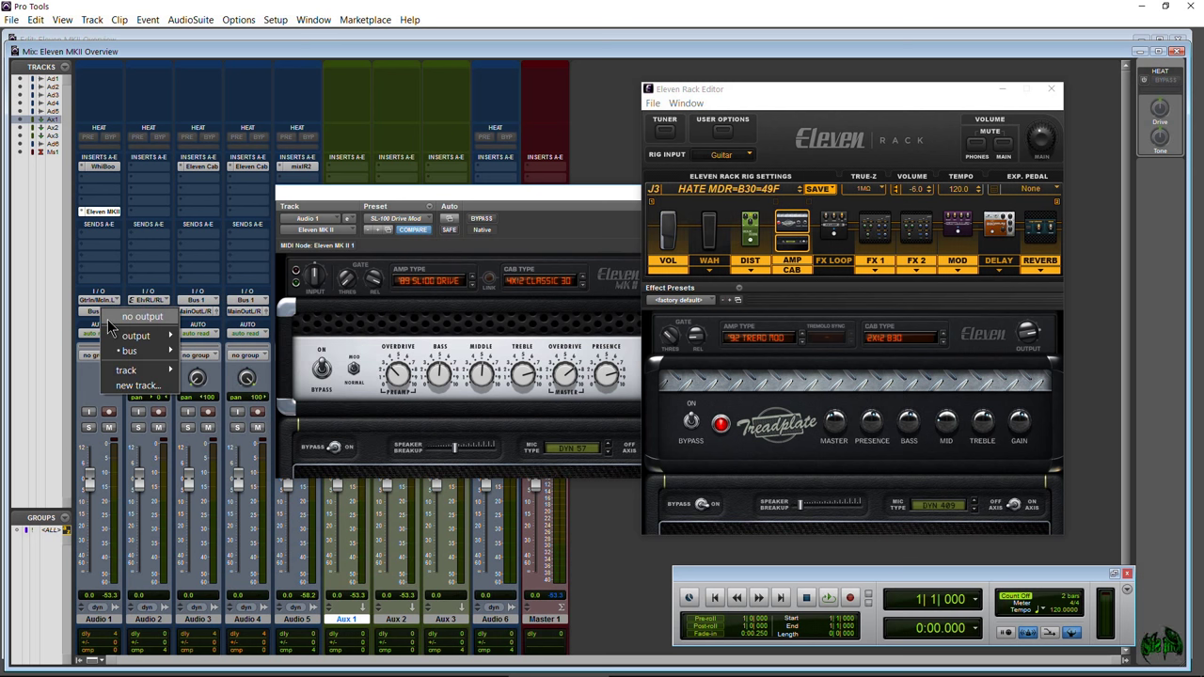
{"action": "mouse_move", "coordinate": [150, 336]}
{"action": "left_click", "coordinate": [193, 340]}
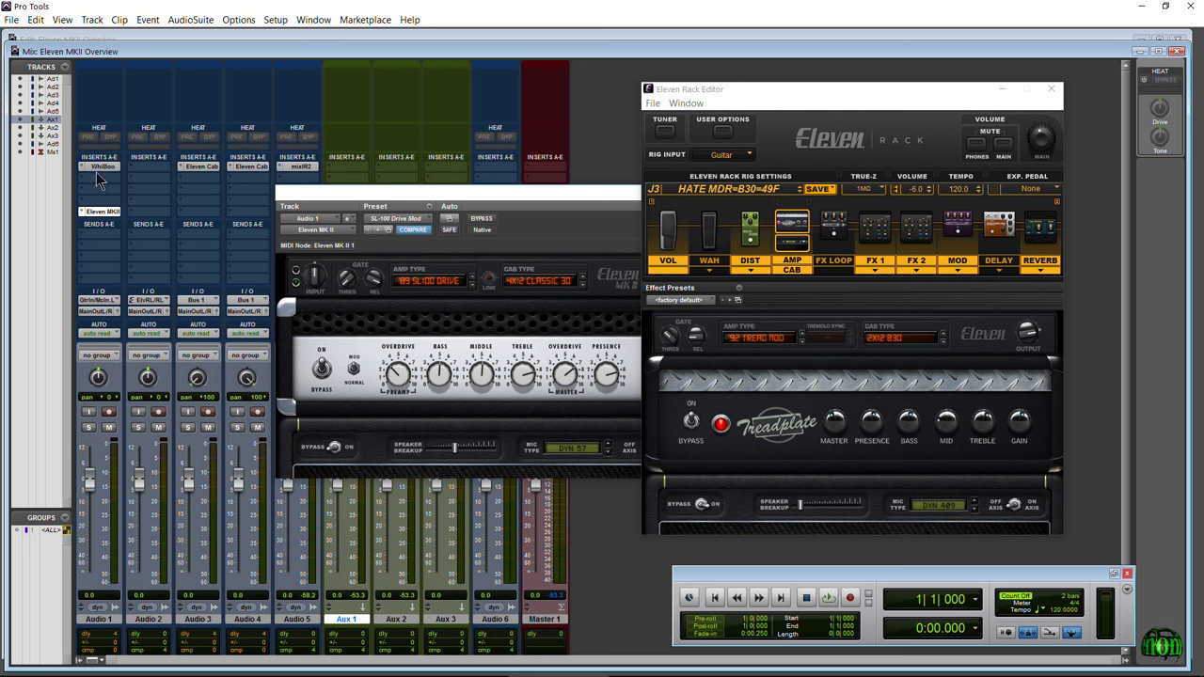
- Move the Eleven MK II window over the upper mixer strips and close it
{"action": "left_click_drag", "start_coordinate": [394, 190], "coordinate": [207, 115]}
{"action": "left_click_drag", "start_coordinate": [337, 123], "coordinate": [327, 100]}
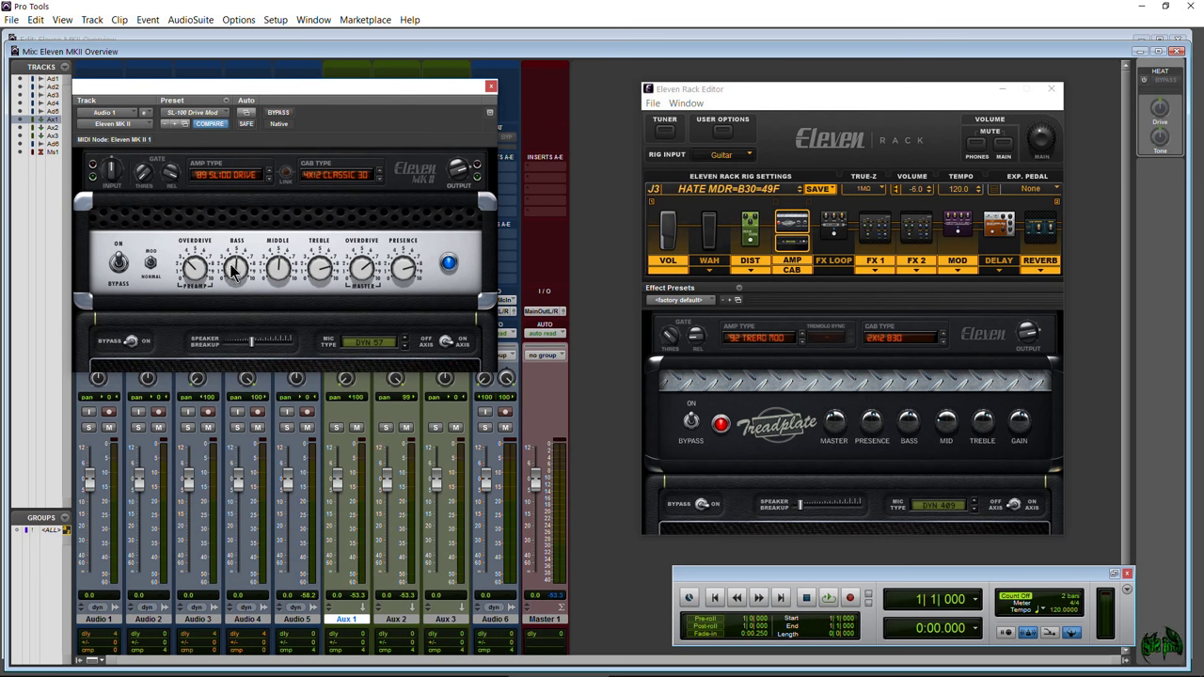
{"action": "left_click_drag", "start_coordinate": [483, 92], "coordinate": [500, 116]}
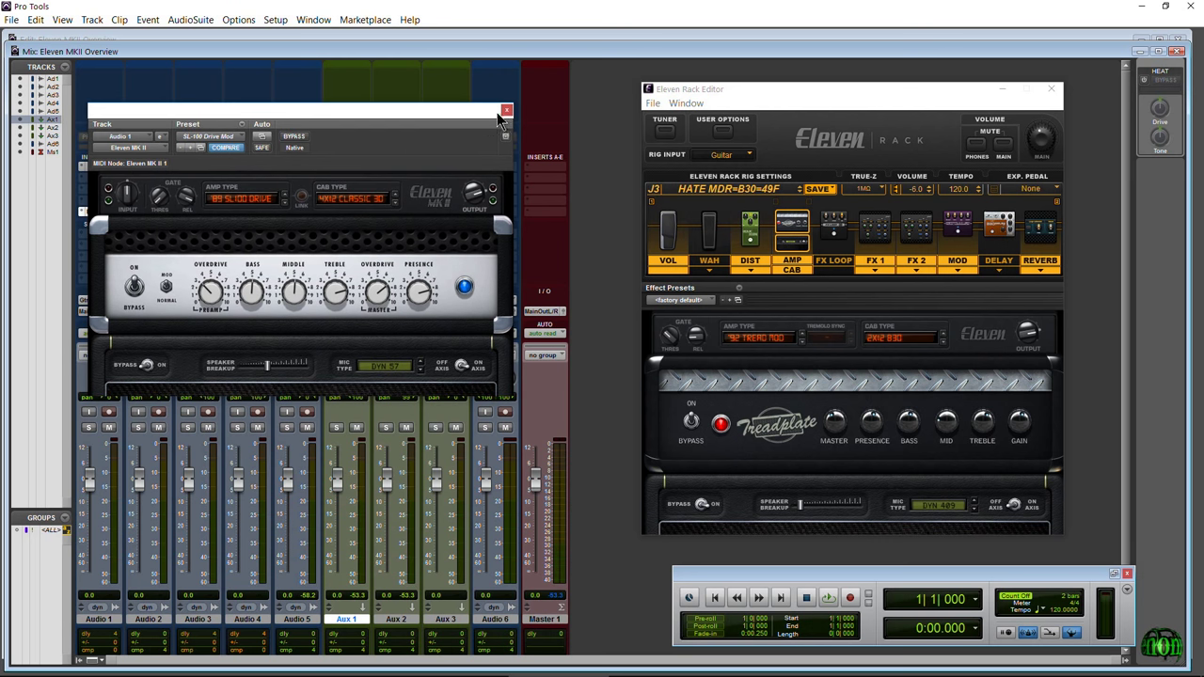
{"action": "left_click", "coordinate": [507, 112]}
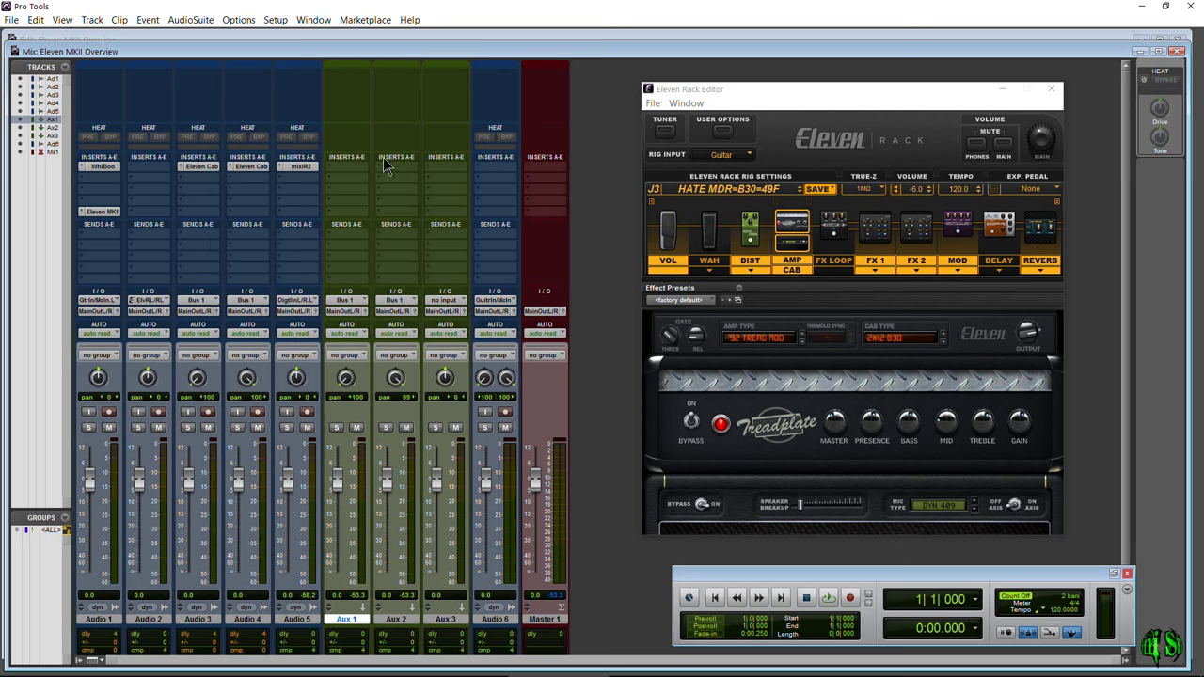
- View the Eleven MK II Cab plug-ins on Audio 3 and Audio 4 together and close both windows
{"action": "left_click", "coordinate": [201, 167]}
{"action": "left_click_drag", "start_coordinate": [422, 70], "coordinate": [474, 291]}
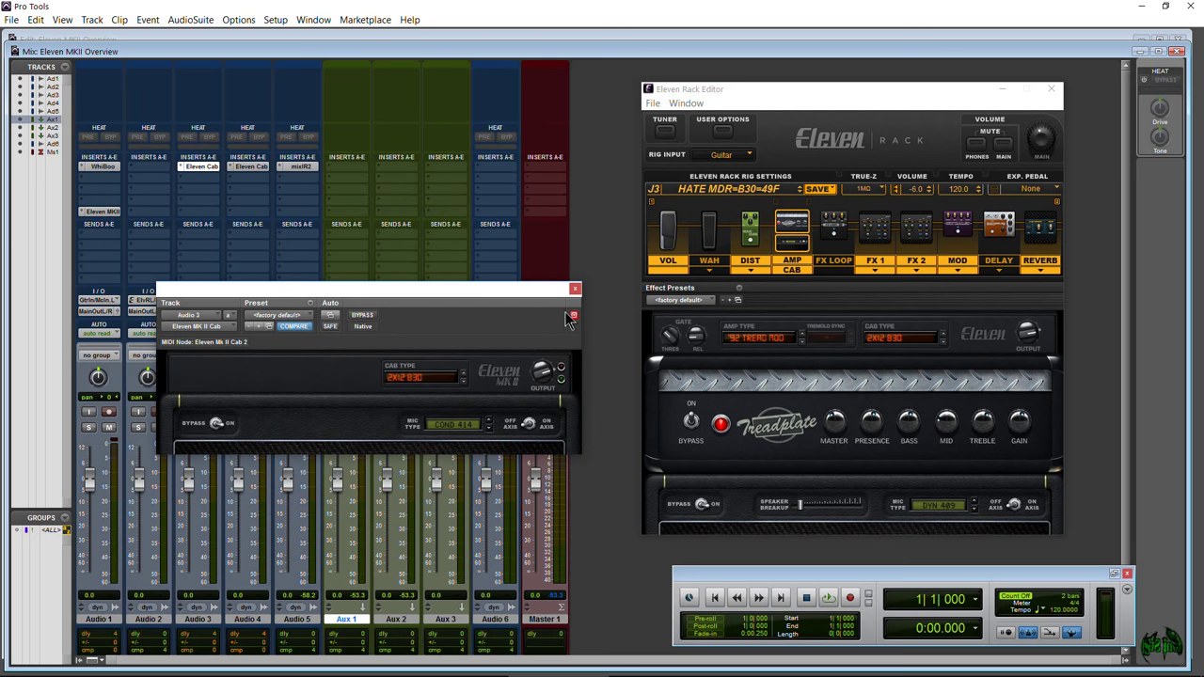
{"action": "left_click", "coordinate": [243, 166]}
{"action": "left_click_drag", "start_coordinate": [428, 298], "coordinate": [543, 113]}
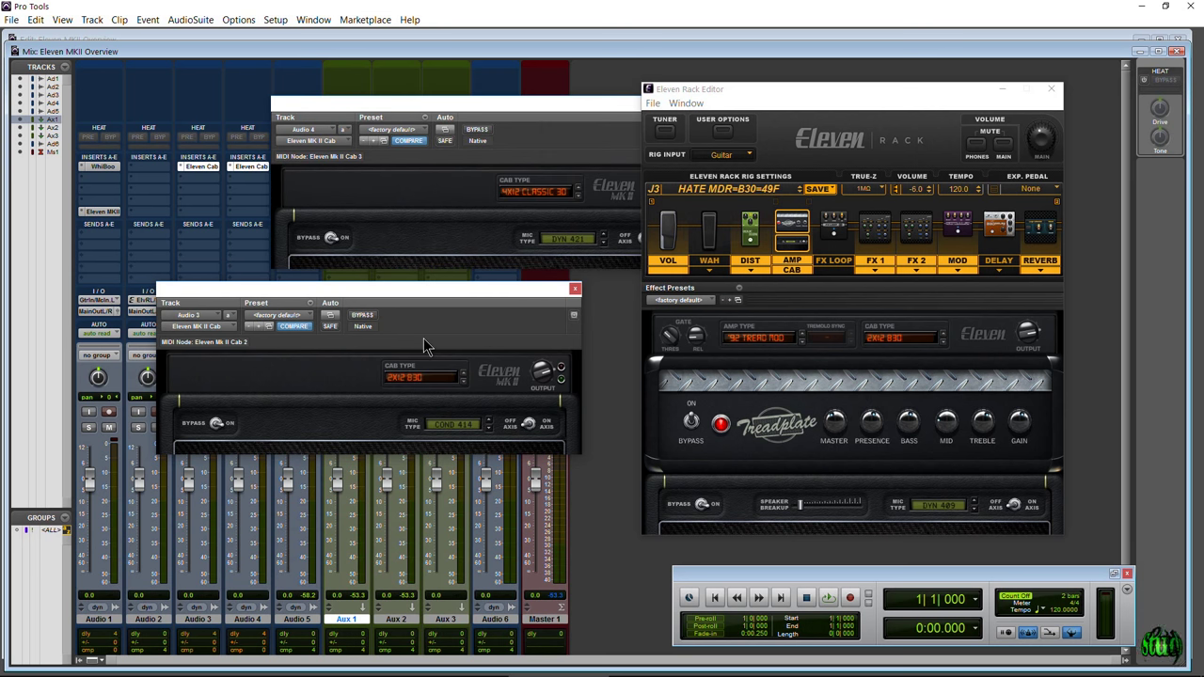
{"action": "left_click_drag", "start_coordinate": [469, 292], "coordinate": [351, 407]}
{"action": "left_click", "coordinate": [458, 403]}
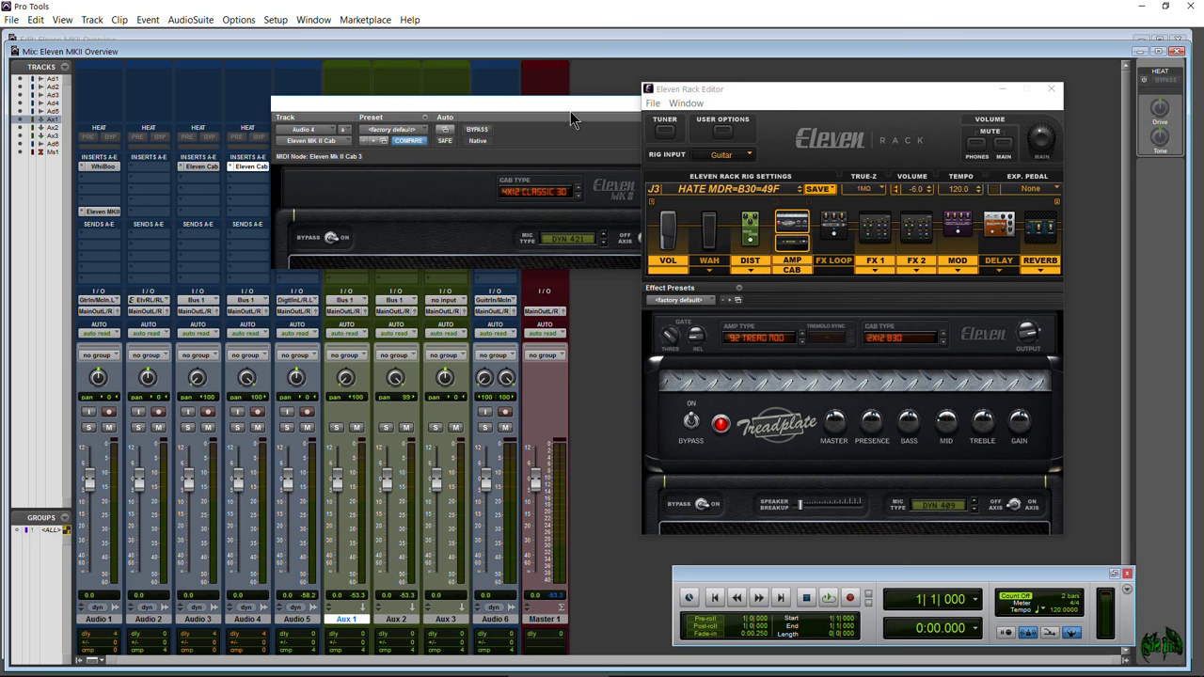
{"action": "left_click_drag", "start_coordinate": [570, 106], "coordinate": [479, 359]}
{"action": "left_click", "coordinate": [538, 343]}
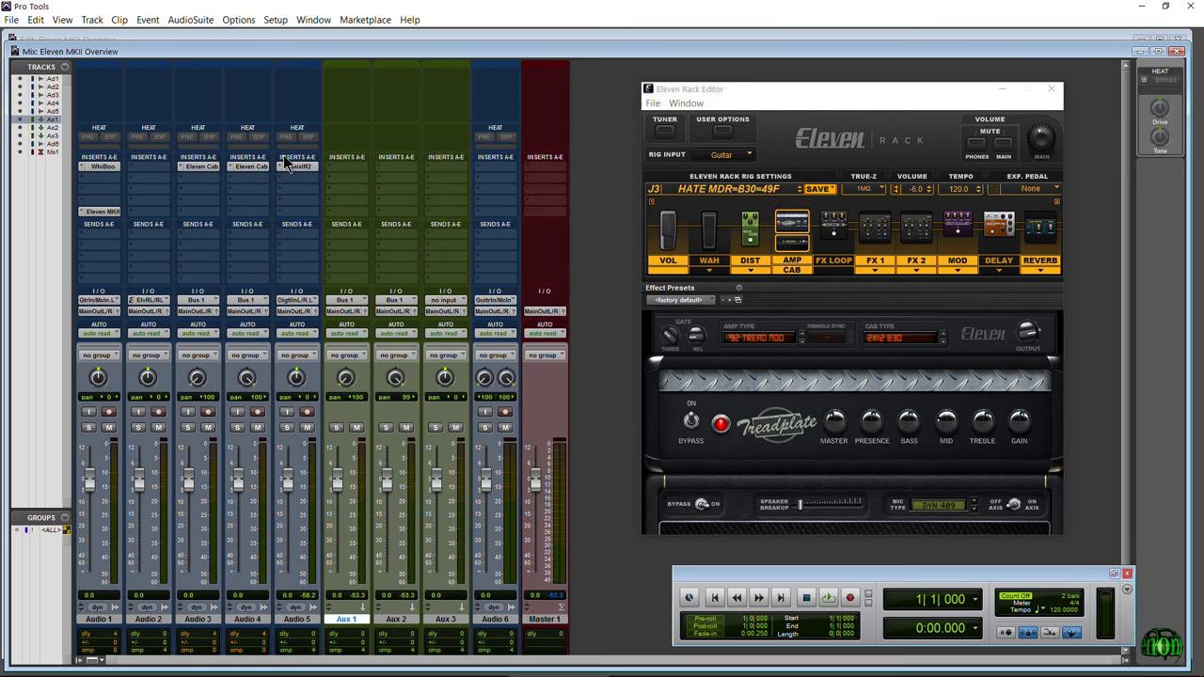
- View the mixIR2 plug-in on Audio 5 below the inserts and close its window
{"action": "left_click", "coordinate": [301, 167]}
{"action": "left_click_drag", "start_coordinate": [481, 352], "coordinate": [416, 232]}
{"action": "left_click_drag", "start_coordinate": [277, 227], "coordinate": [275, 323]}
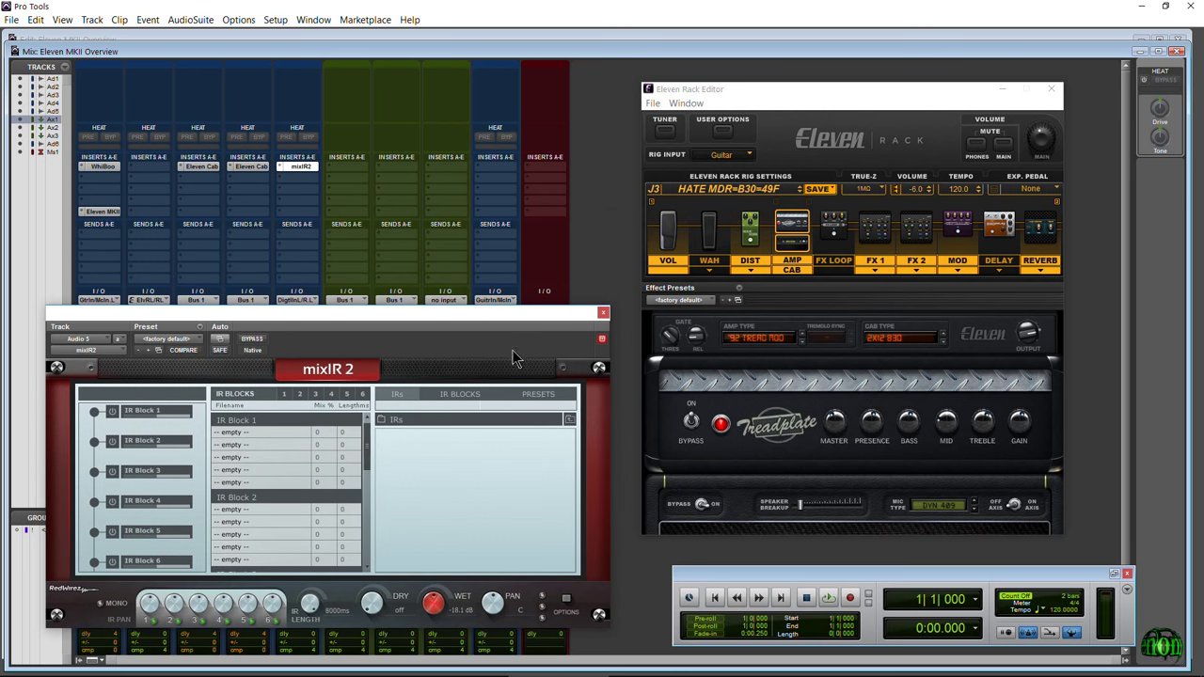
{"action": "left_click", "coordinate": [603, 312]}
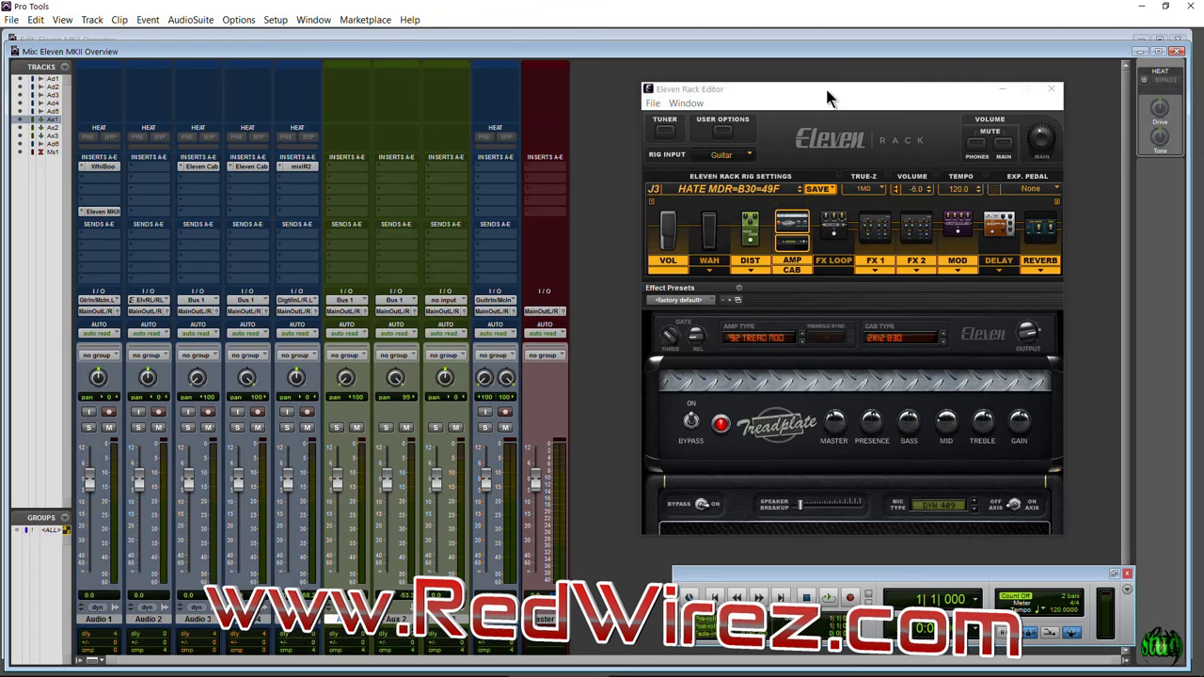
- Place the Eleven Rack Editor beside the Eleven MK II window and lower the Eleven MK II window to uncover the inserts
{"action": "left_click_drag", "start_coordinate": [828, 96], "coordinate": [636, 92]}
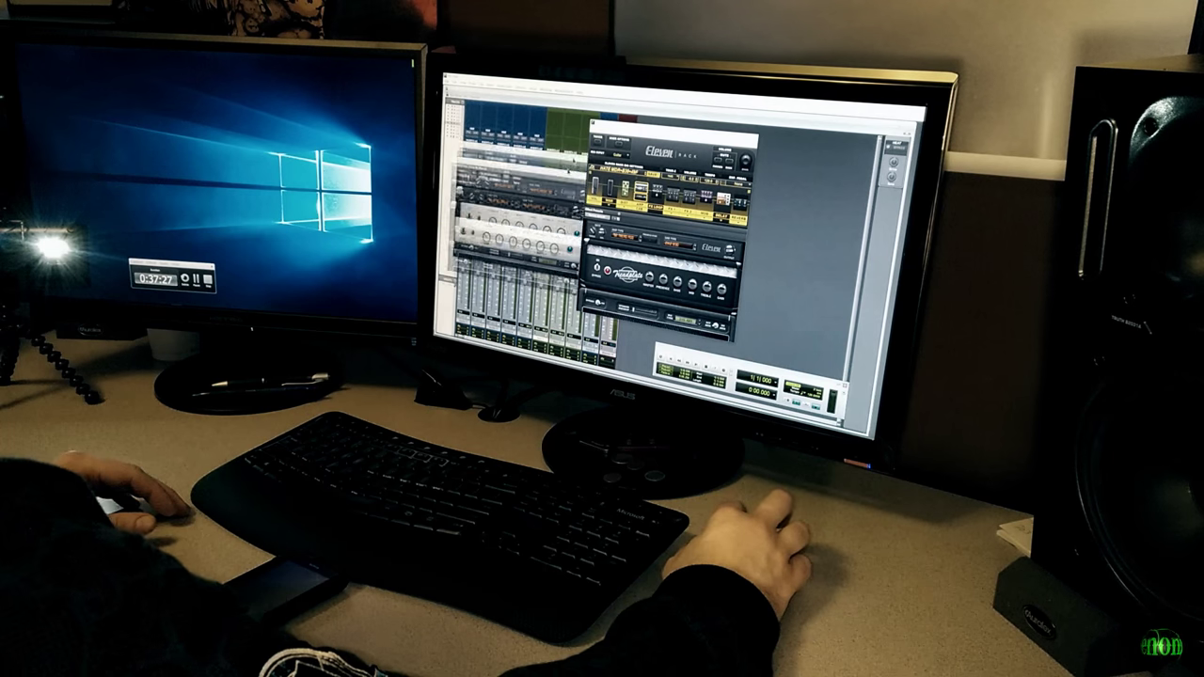
{"action": "left_click_drag", "start_coordinate": [657, 115], "coordinate": [727, 113]}
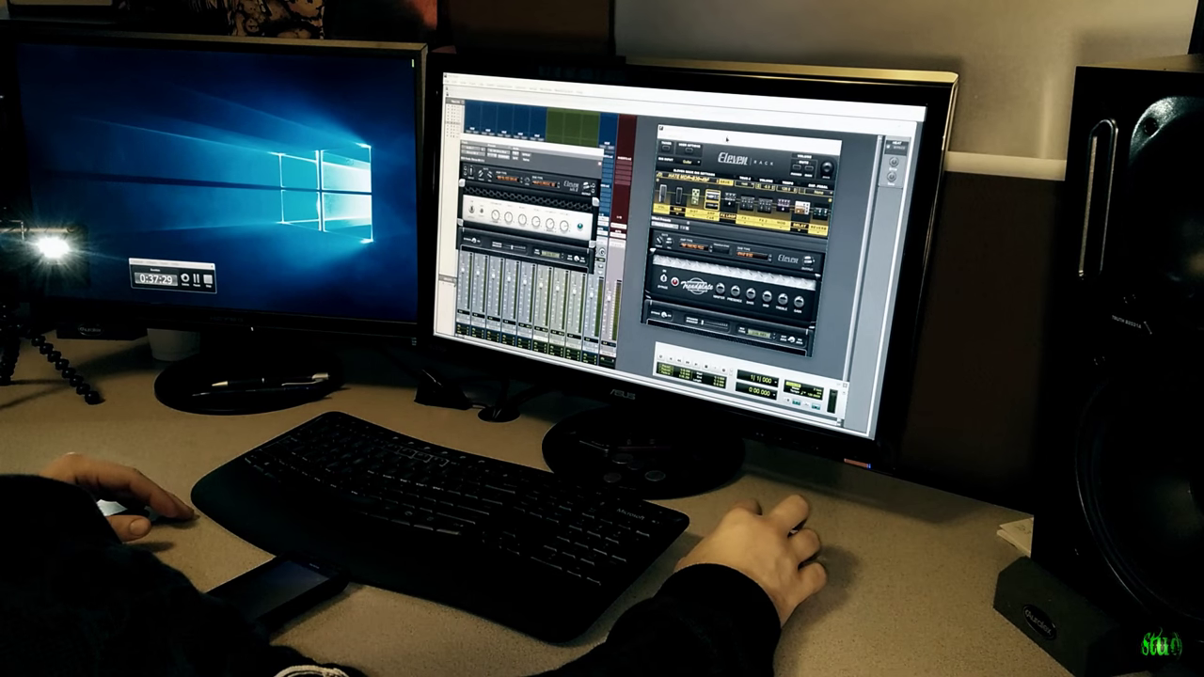
{"action": "left_click_drag", "start_coordinate": [527, 143], "coordinate": [561, 162]}
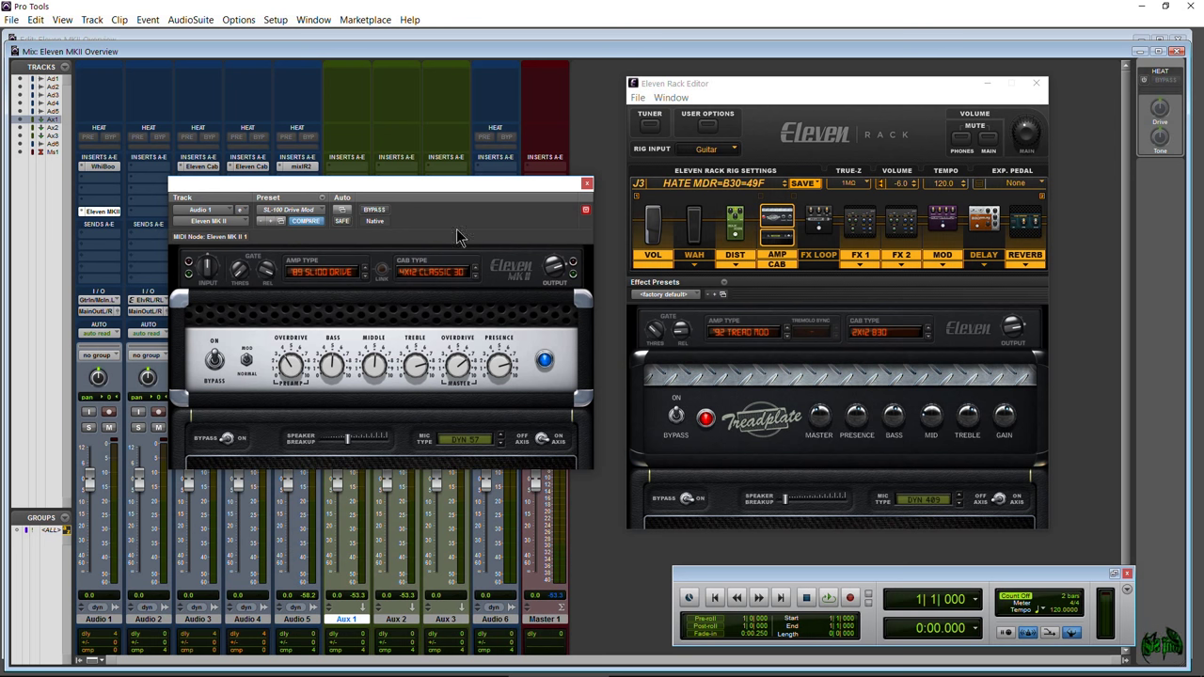
{"action": "left_click_drag", "start_coordinate": [473, 186], "coordinate": [459, 260]}
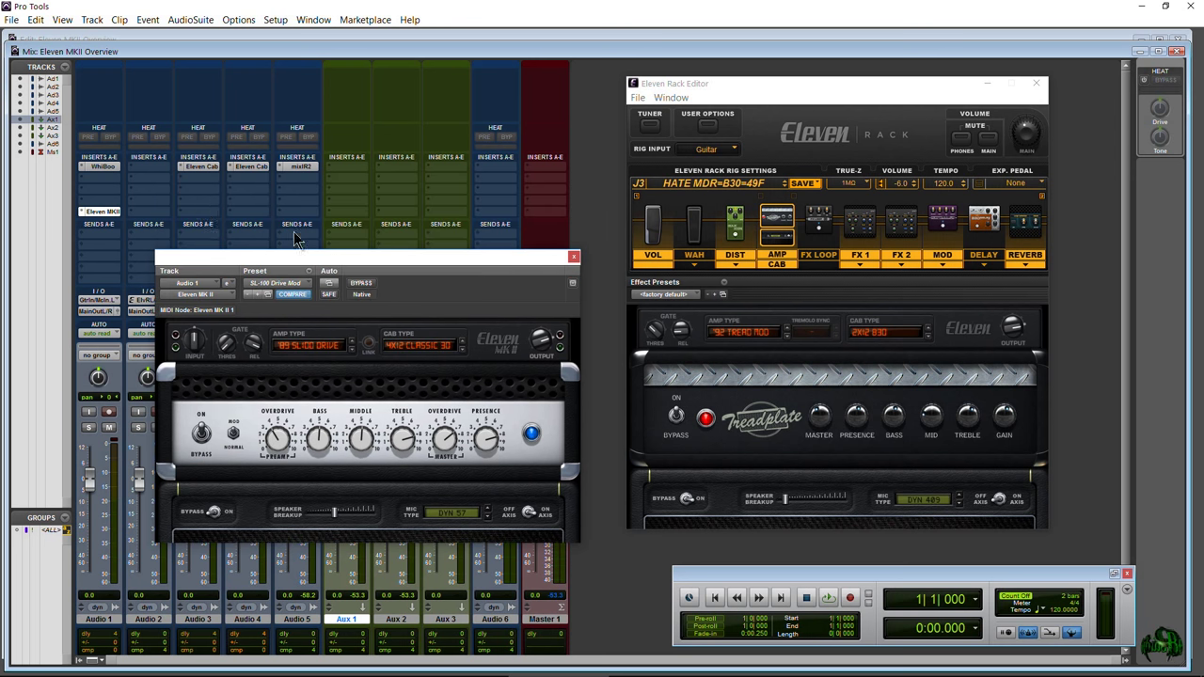
{"action": "left_click", "coordinate": [151, 176]}
{"action": "mouse_move", "coordinate": [187, 191]}
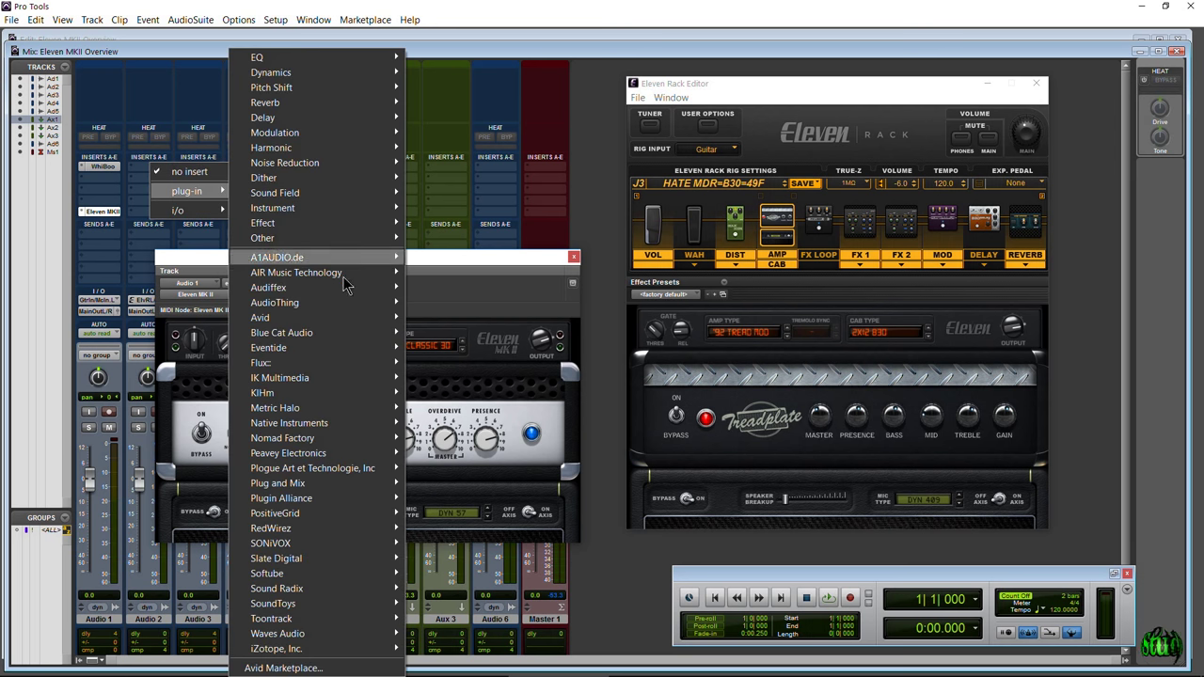
{"action": "mouse_move", "coordinate": [341, 411]}
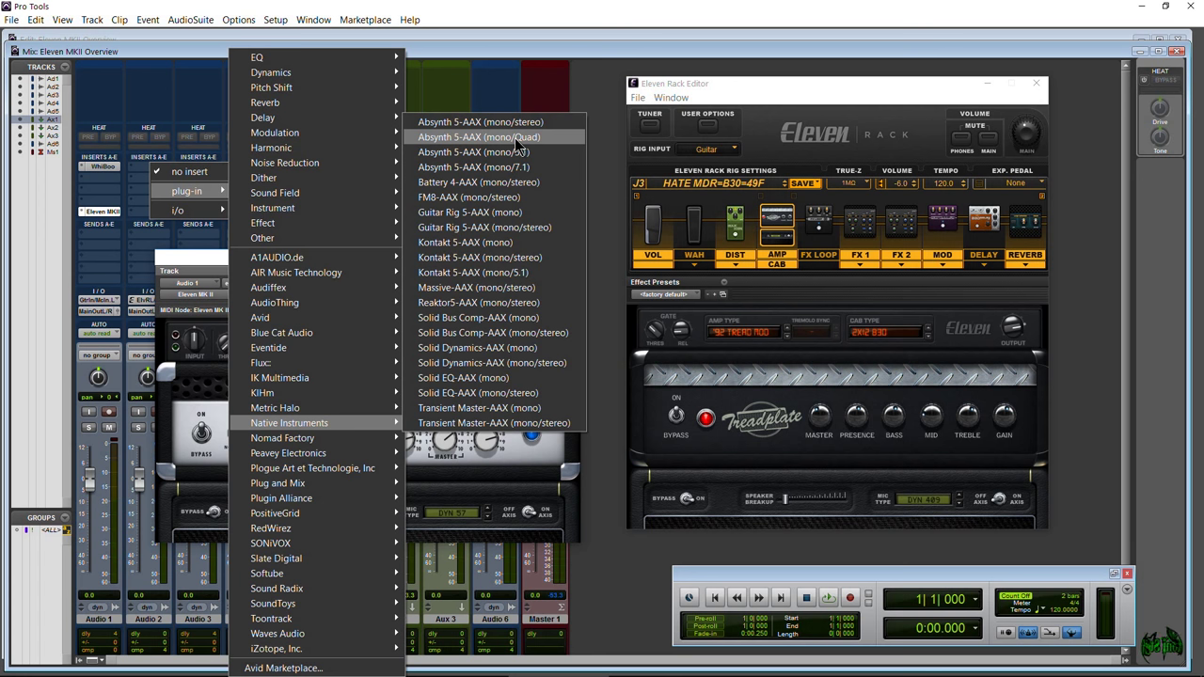
{"action": "key", "text": "Escape"}
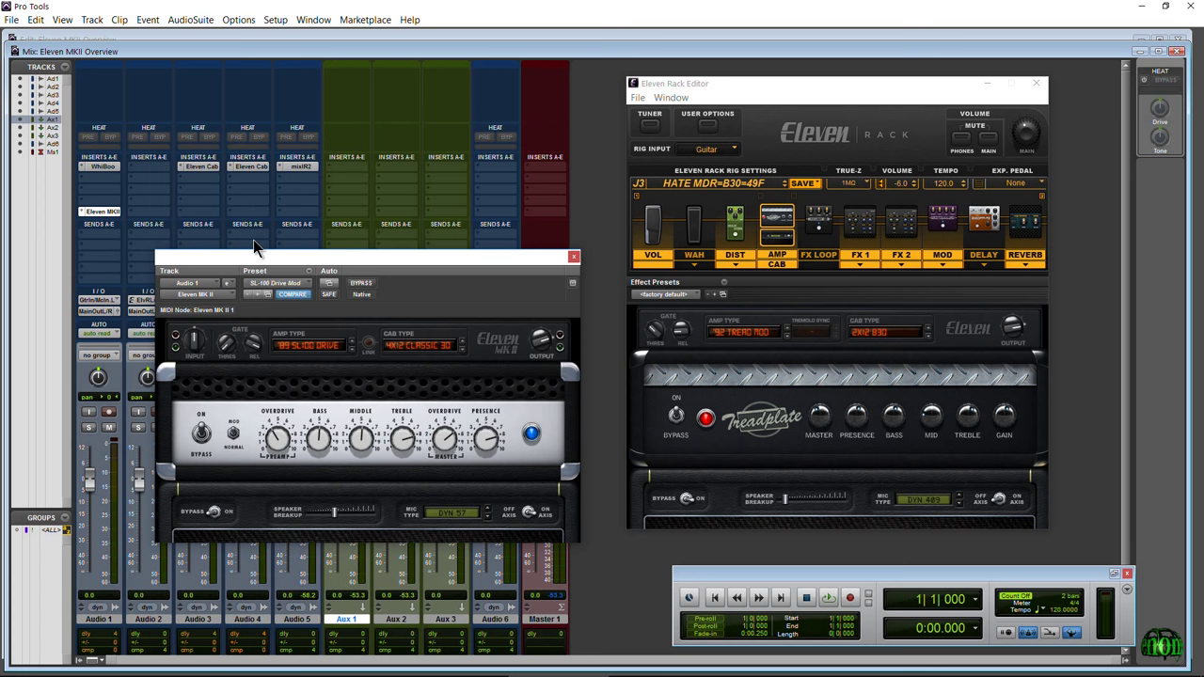
- Close the Eleven MK II window and insert the PositiveGrid BIAS AMP (mono) plug-in in Audio 2's first insert slot
{"action": "left_click", "coordinate": [573, 257]}
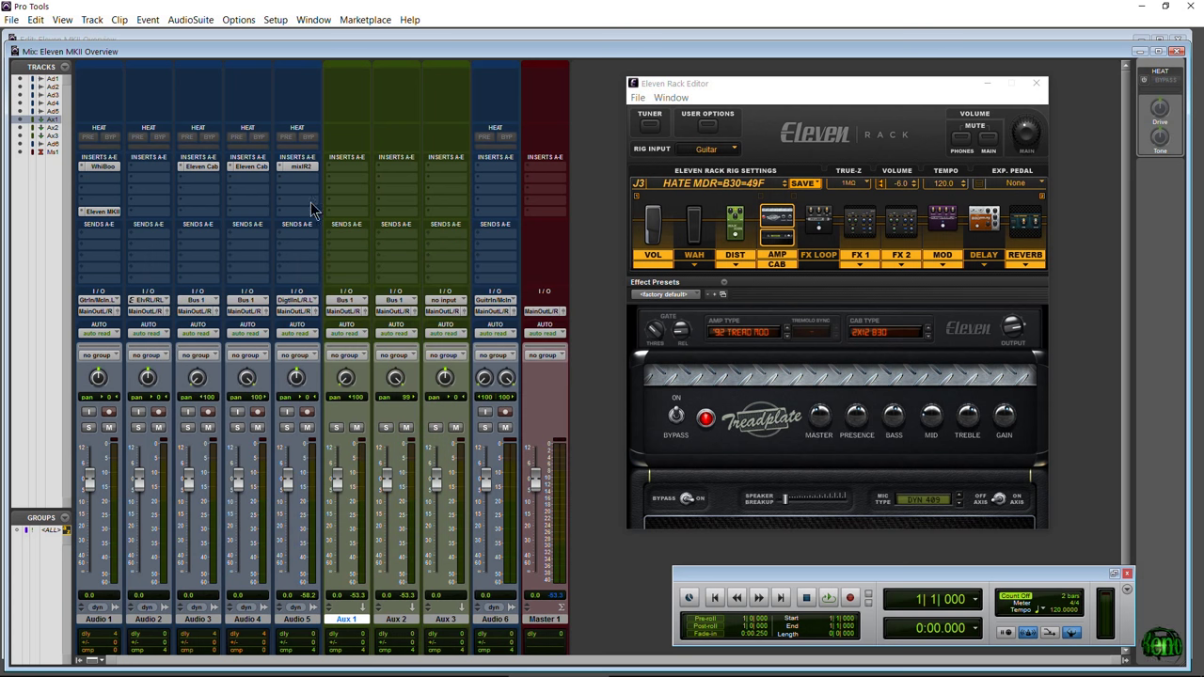
{"action": "left_click", "coordinate": [158, 168]}
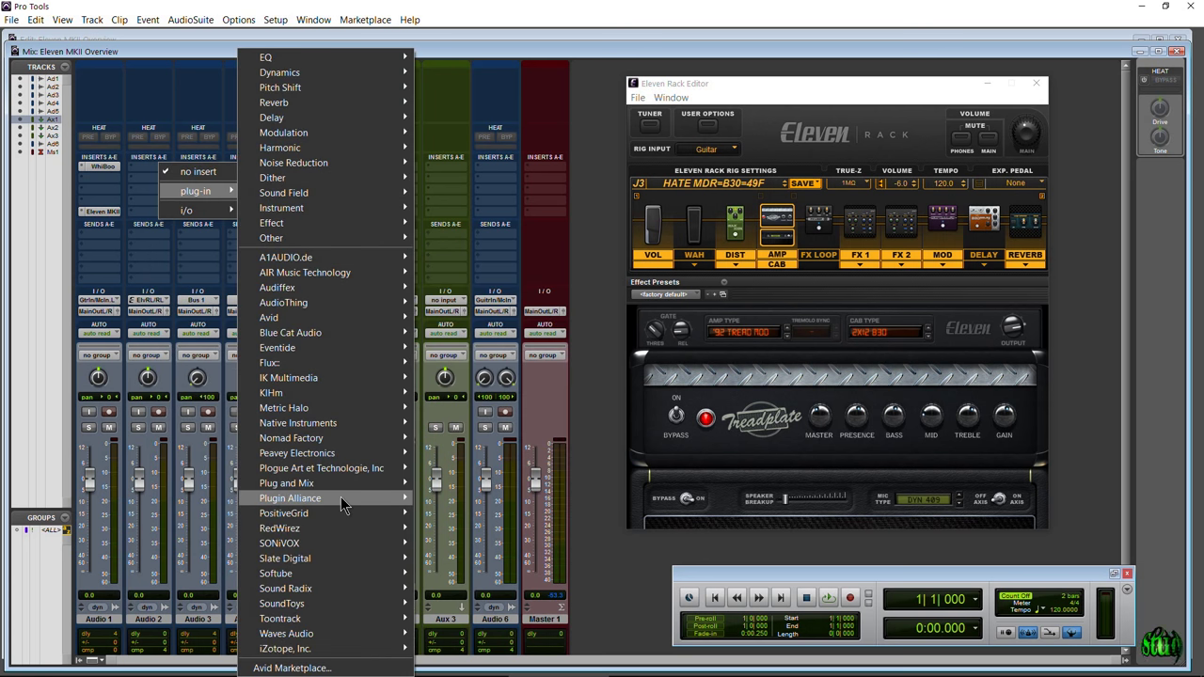
{"action": "mouse_move", "coordinate": [351, 515]}
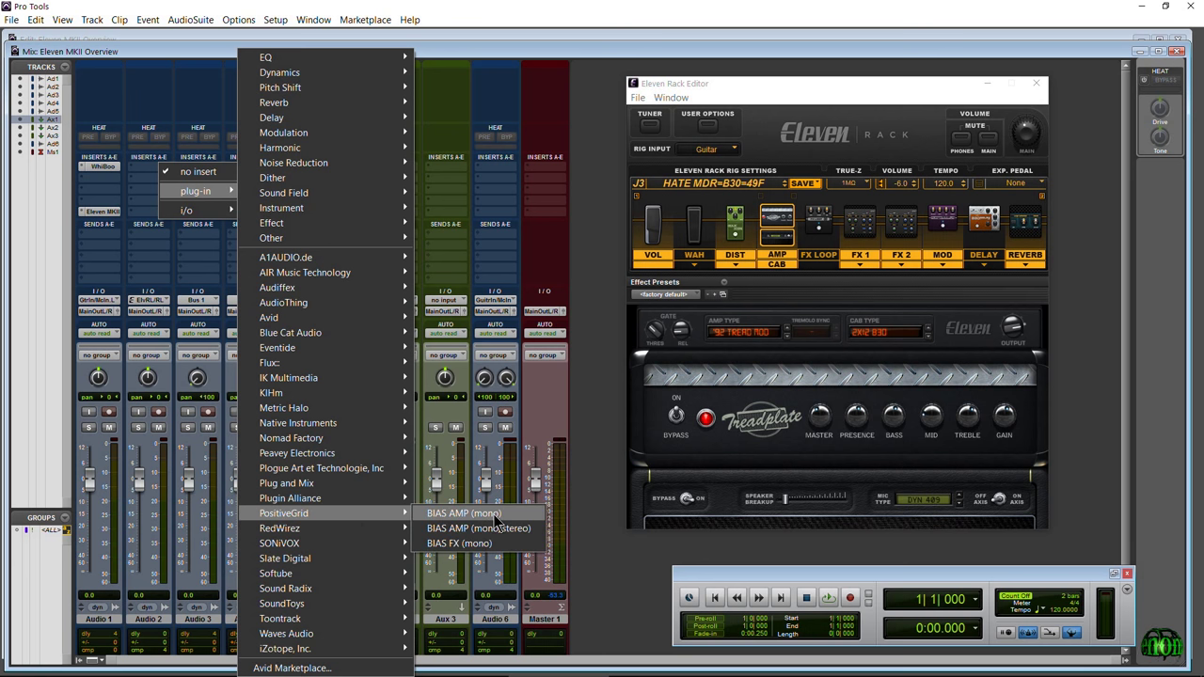
{"action": "left_click", "coordinate": [495, 516]}
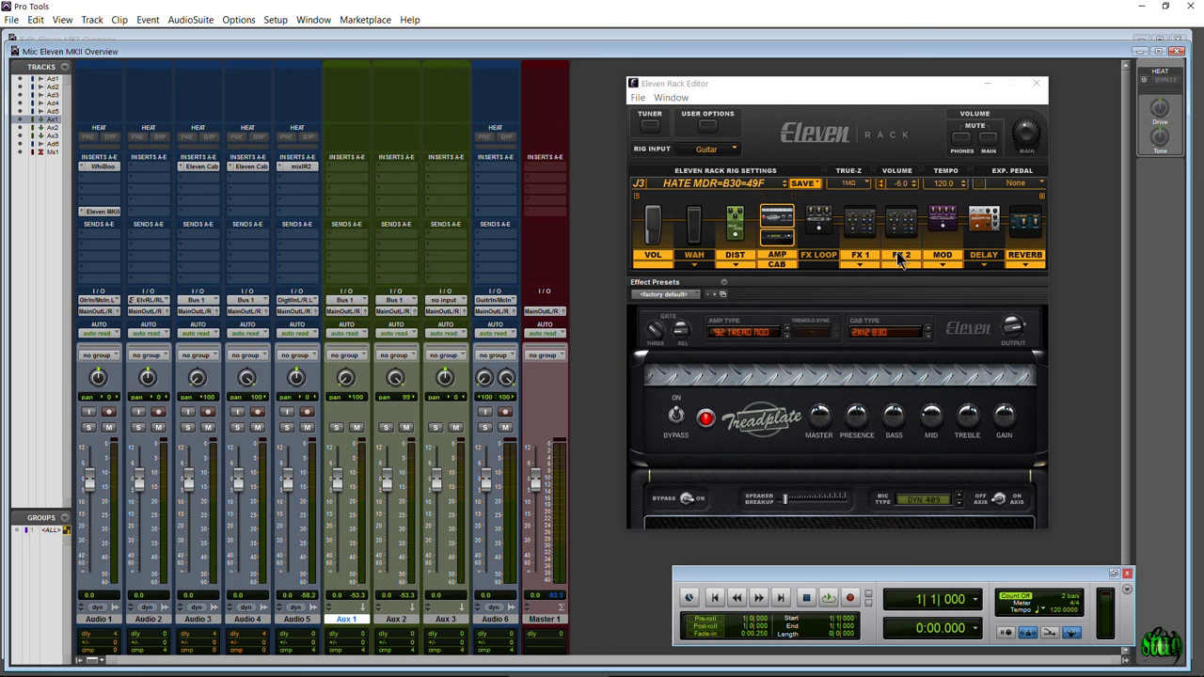
{"action": "left_click_drag", "start_coordinate": [408, 75], "coordinate": [409, 97]}
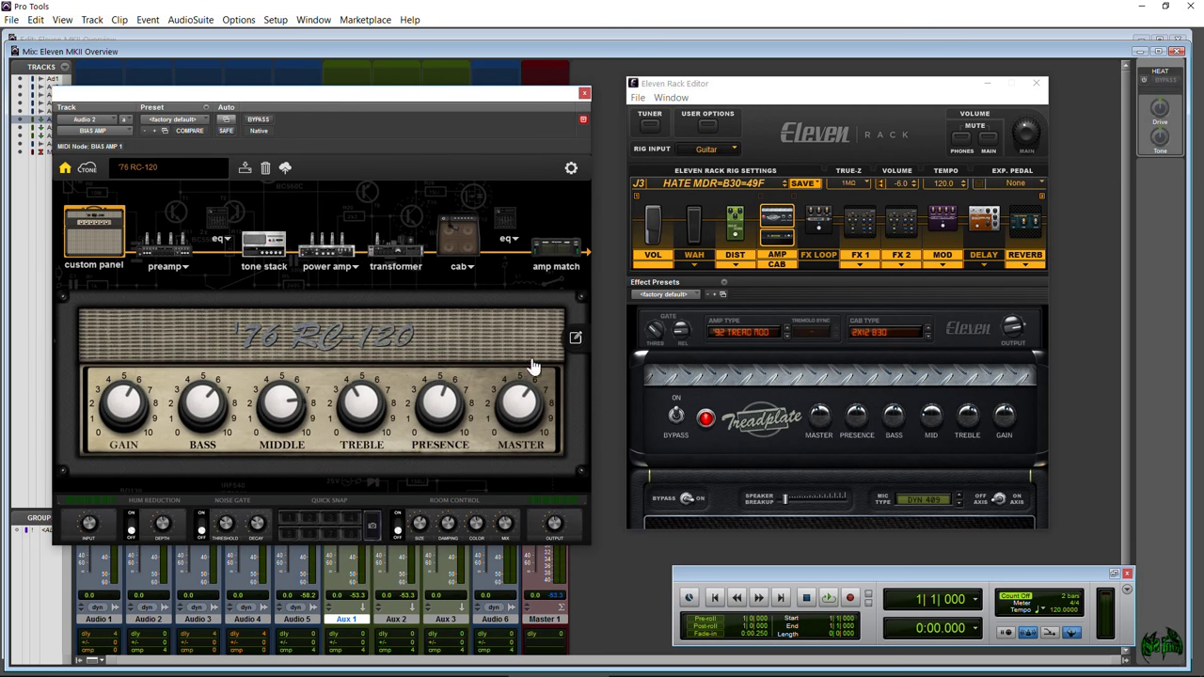
- Show the BIAS AMP preamp section and set its input stage tube to 12AU7
{"action": "left_click", "coordinate": [155, 251]}
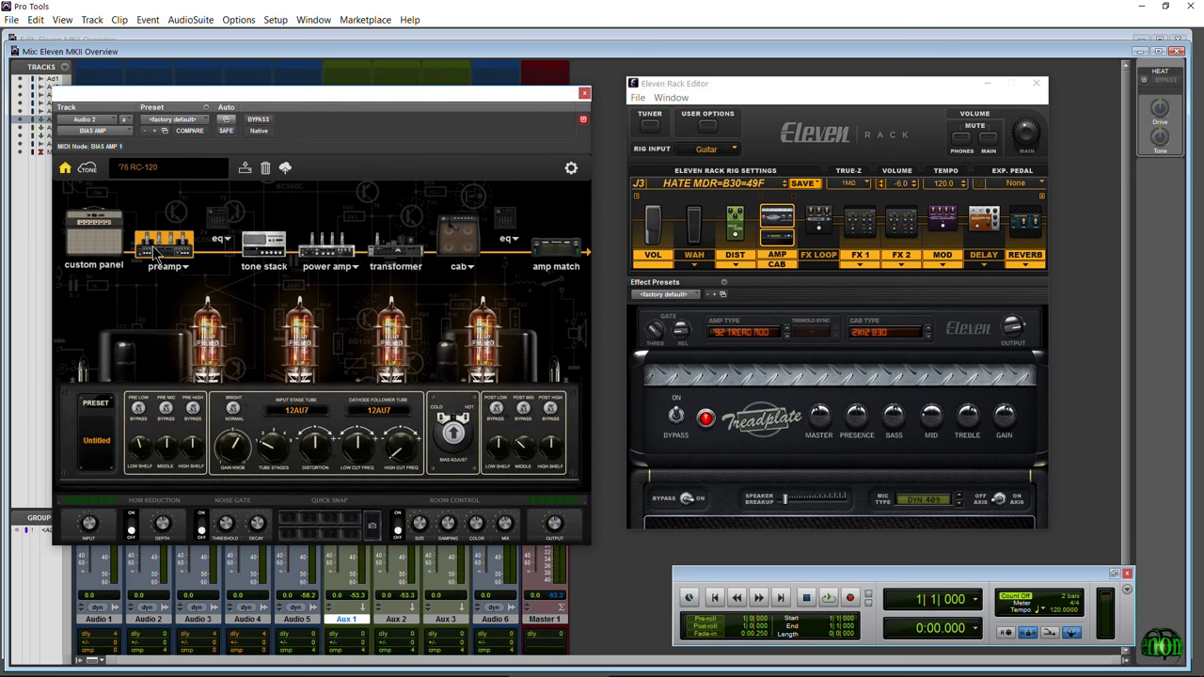
{"action": "left_click", "coordinate": [290, 412]}
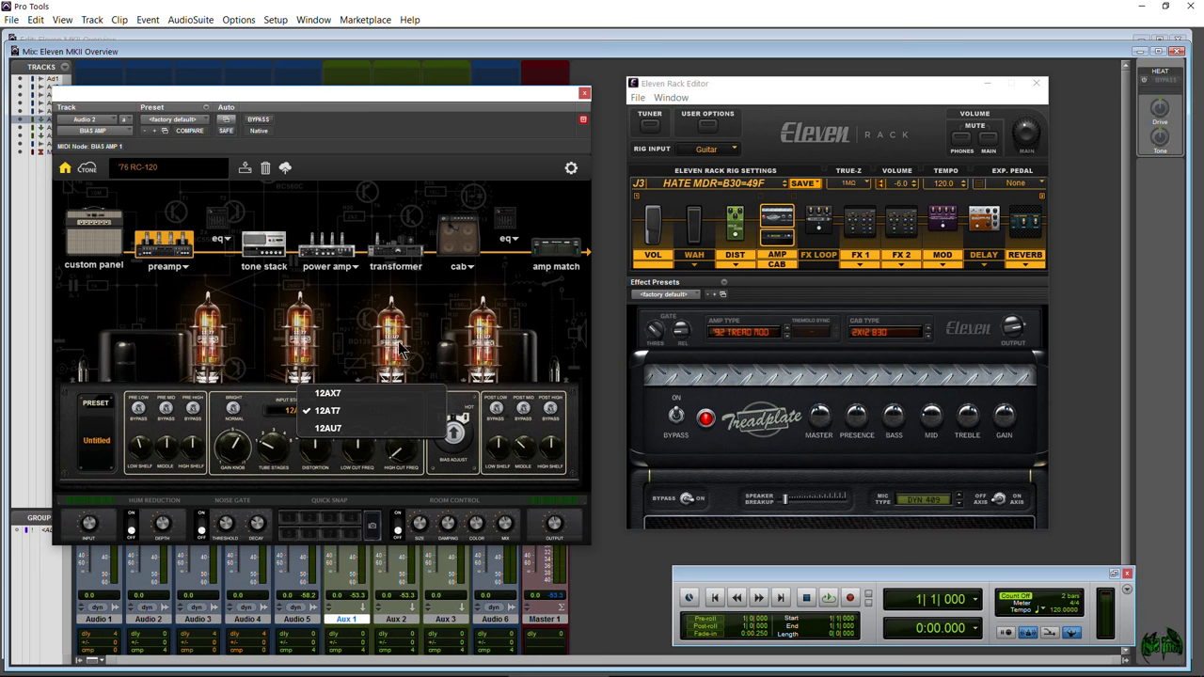
{"action": "left_click", "coordinate": [327, 428]}
- Show the BIAS AMP tone stack and browse its available topologies
{"action": "left_click", "coordinate": [265, 245]}
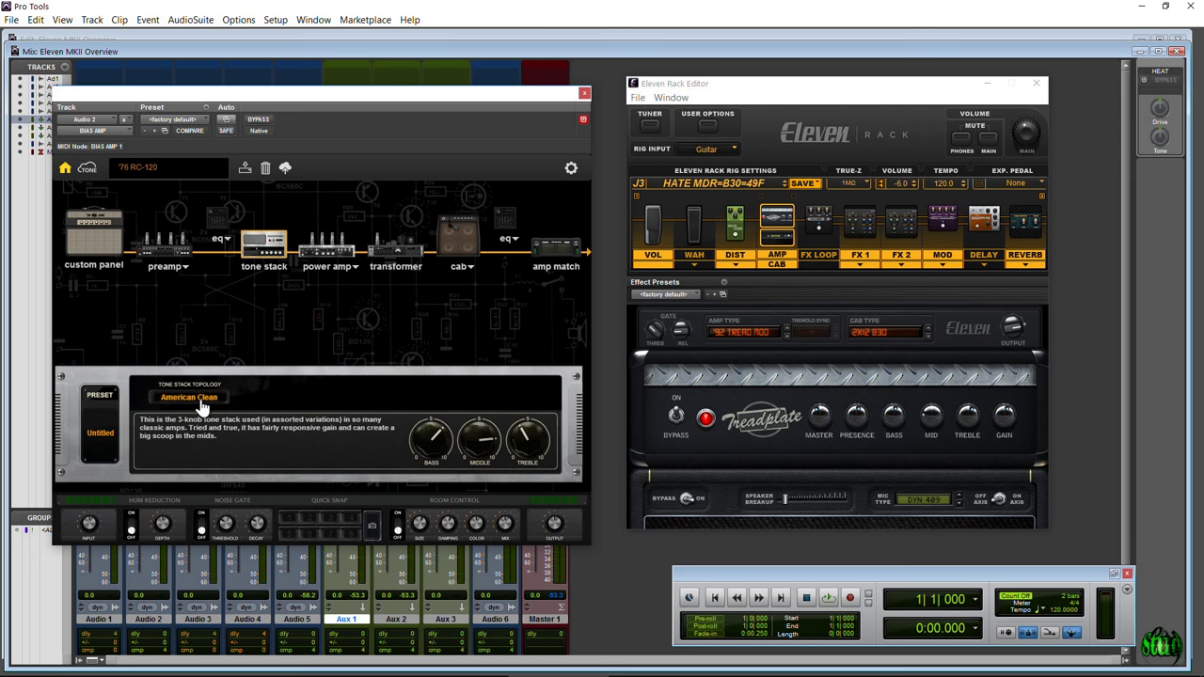
{"action": "left_click", "coordinate": [200, 401]}
{"action": "scroll", "coordinate": [295, 422], "scroll_direction": "down", "scroll_amount": 2}
{"action": "scroll", "coordinate": [297, 421], "scroll_direction": "up", "scroll_amount": 2}
{"action": "scroll", "coordinate": [297, 420], "scroll_direction": "down", "scroll_amount": 2}
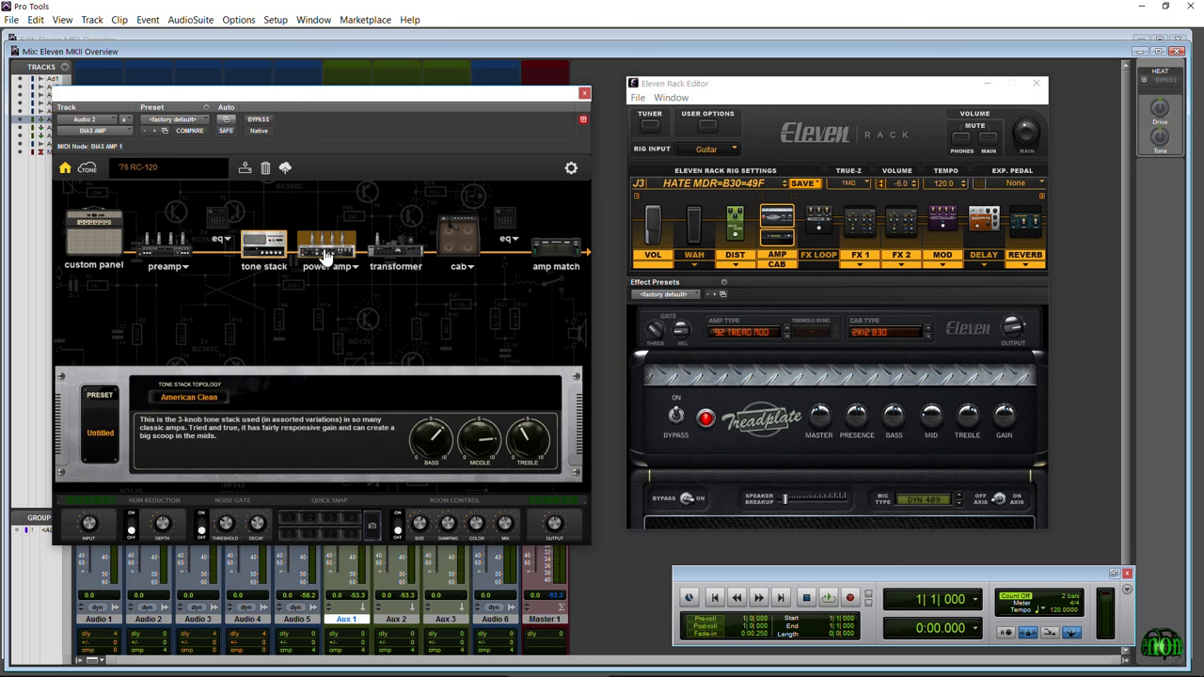
- View the BIAS AMP power amp, cab and amp match sections and close the plug-in window
{"action": "left_click", "coordinate": [324, 254]}
{"action": "left_click", "coordinate": [467, 247]}
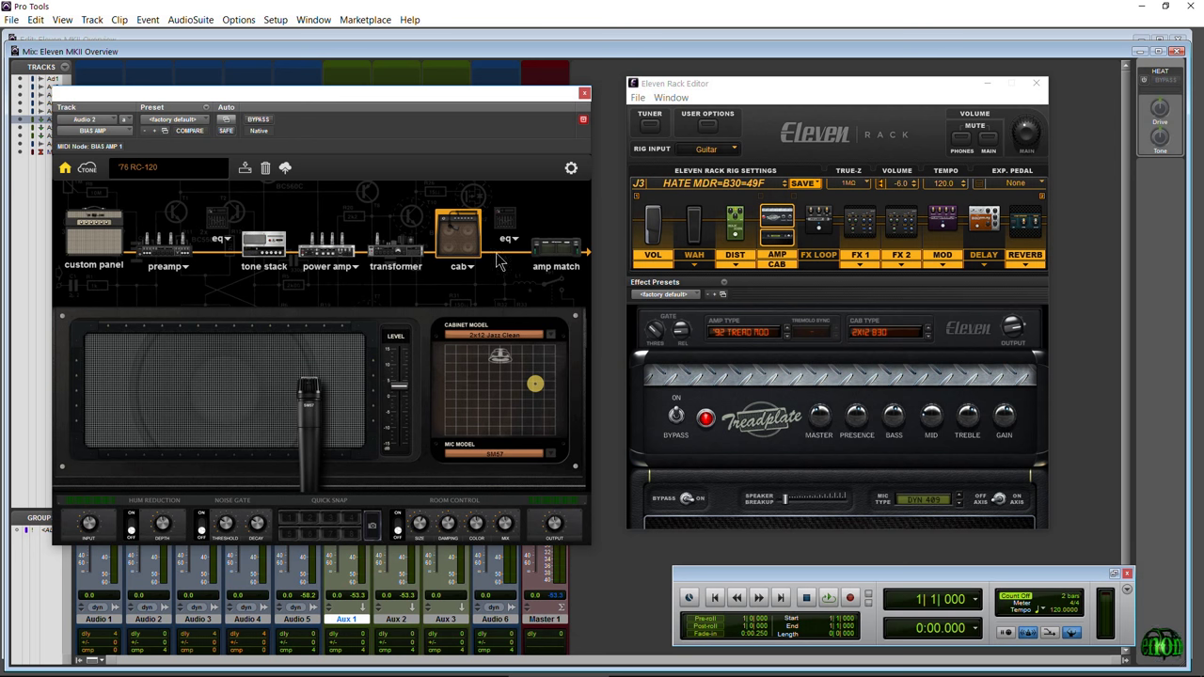
{"action": "left_click", "coordinate": [544, 247]}
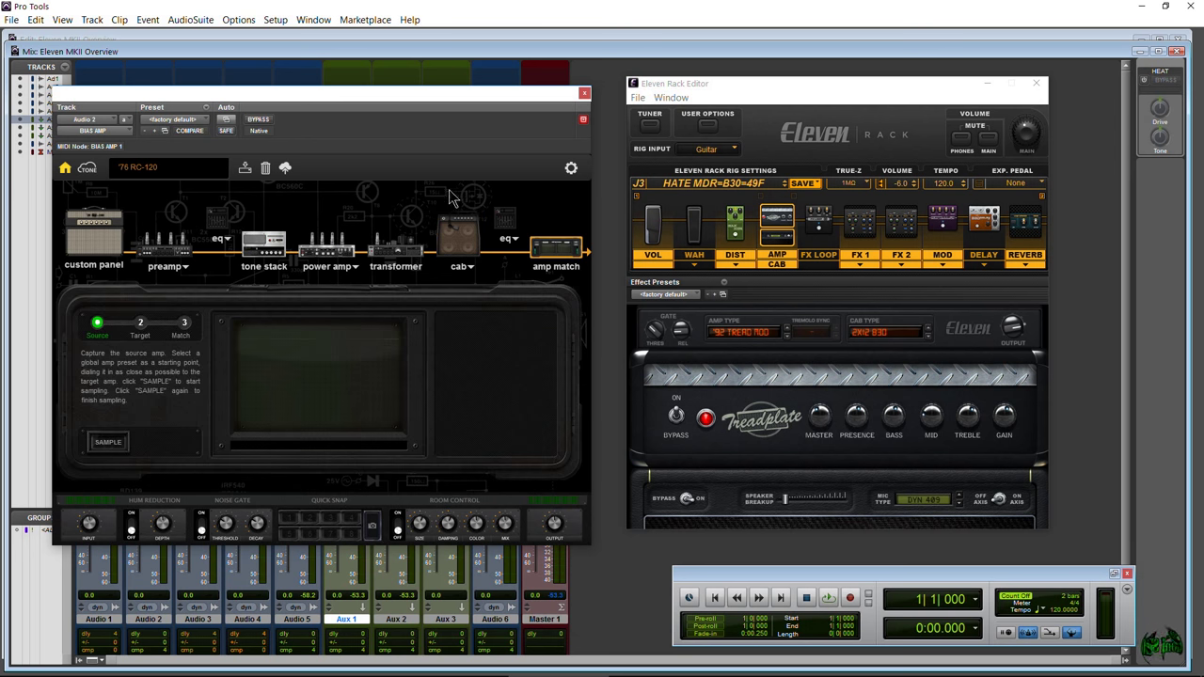
{"action": "left_click", "coordinate": [98, 245]}
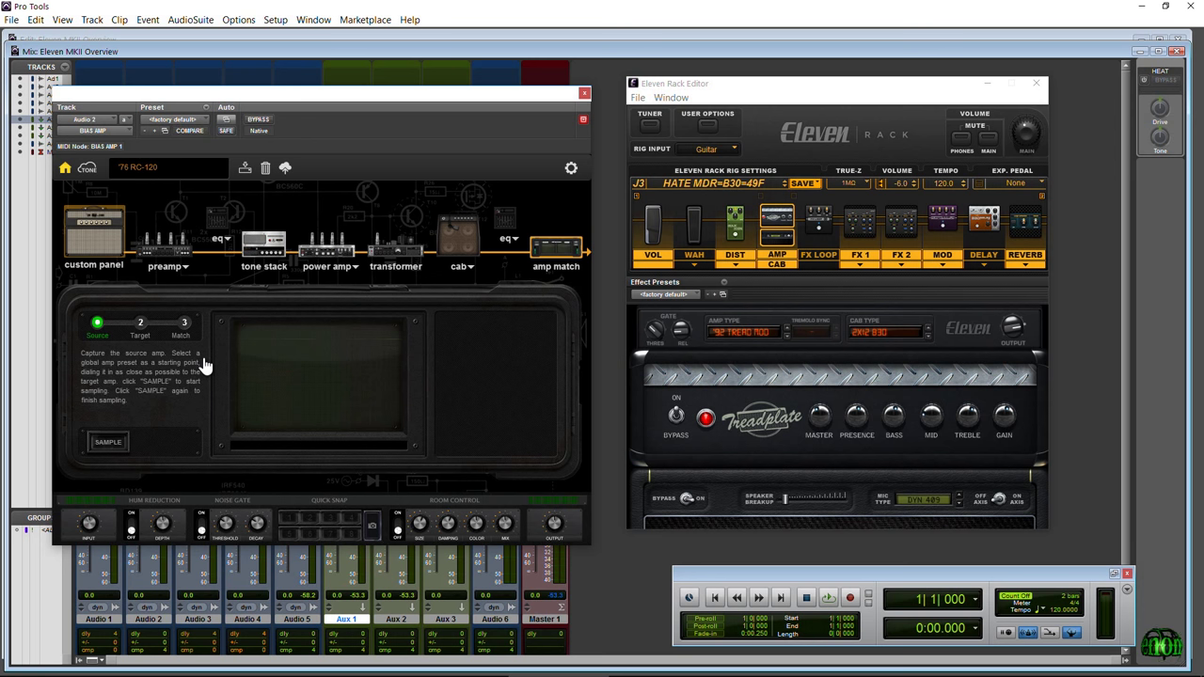
{"action": "left_click", "coordinate": [584, 95]}
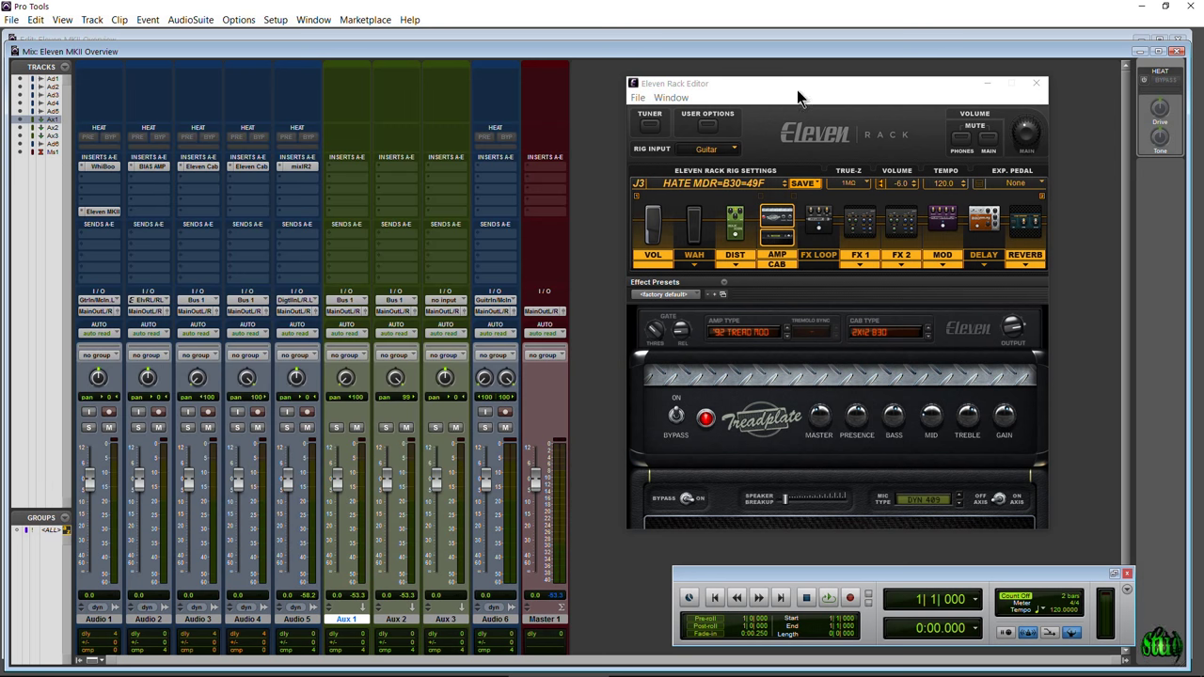
- Reopen Eleven MK II from Audio 1 and arrange its window beside the Eleven Rack Editor, below the mixer inserts
{"action": "left_click_drag", "start_coordinate": [819, 85], "coordinate": [618, 77]}
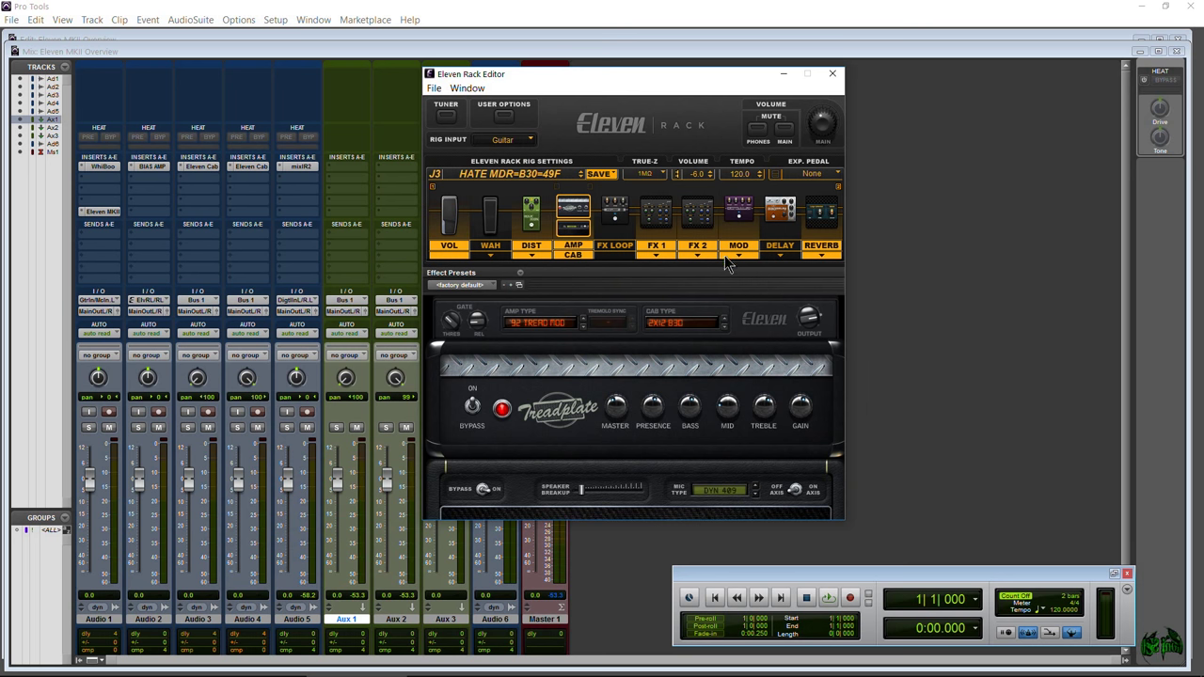
{"action": "left_click_drag", "start_coordinate": [607, 88], "coordinate": [631, 80]}
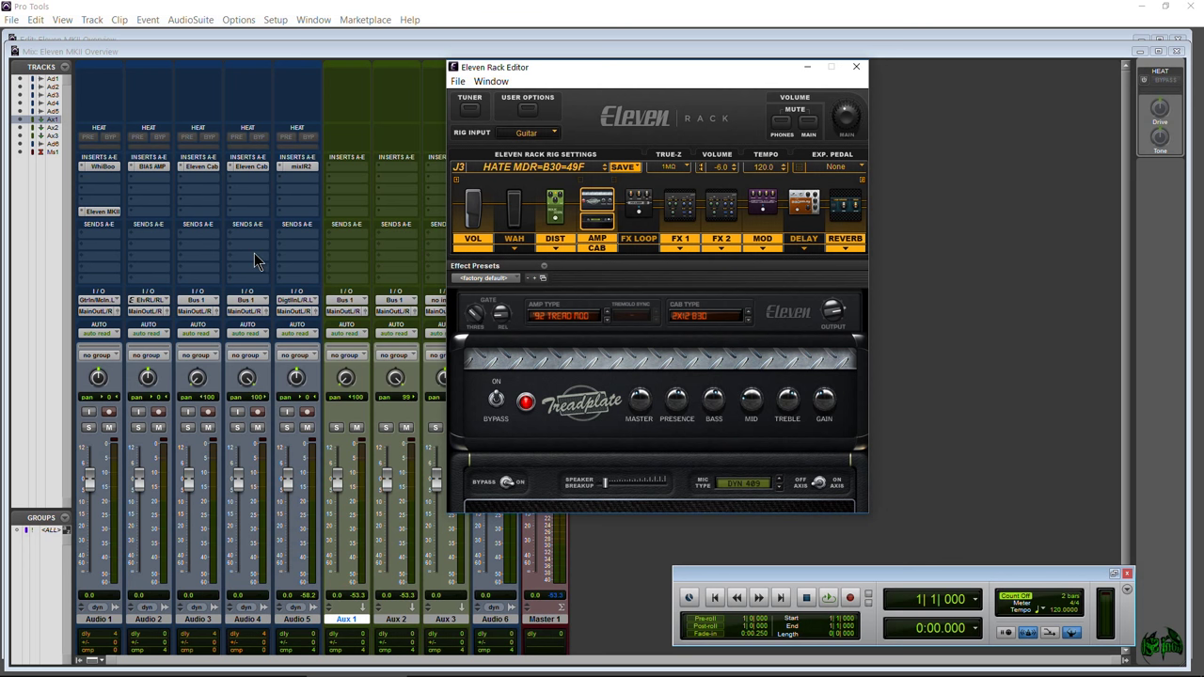
{"action": "left_click", "coordinate": [102, 212]}
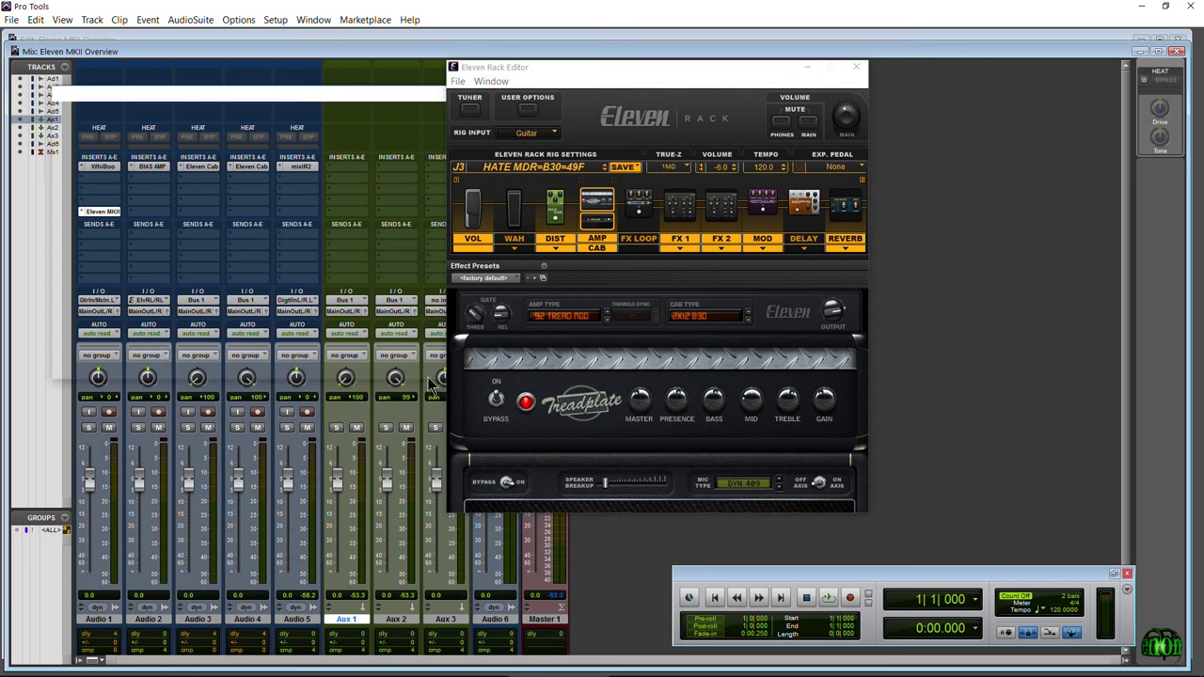
{"action": "left_click_drag", "start_coordinate": [283, 87], "coordinate": [285, 93]}
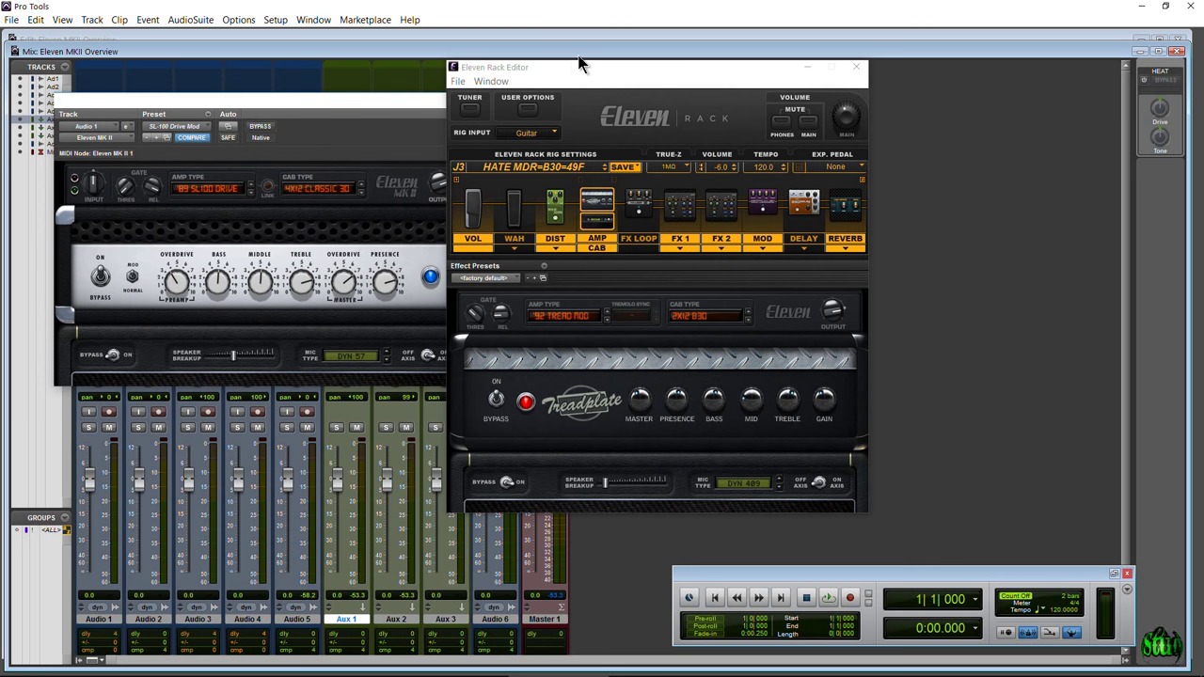
{"action": "left_click_drag", "start_coordinate": [579, 64], "coordinate": [706, 69]}
{"action": "left_click_drag", "start_coordinate": [284, 106], "coordinate": [344, 291]}
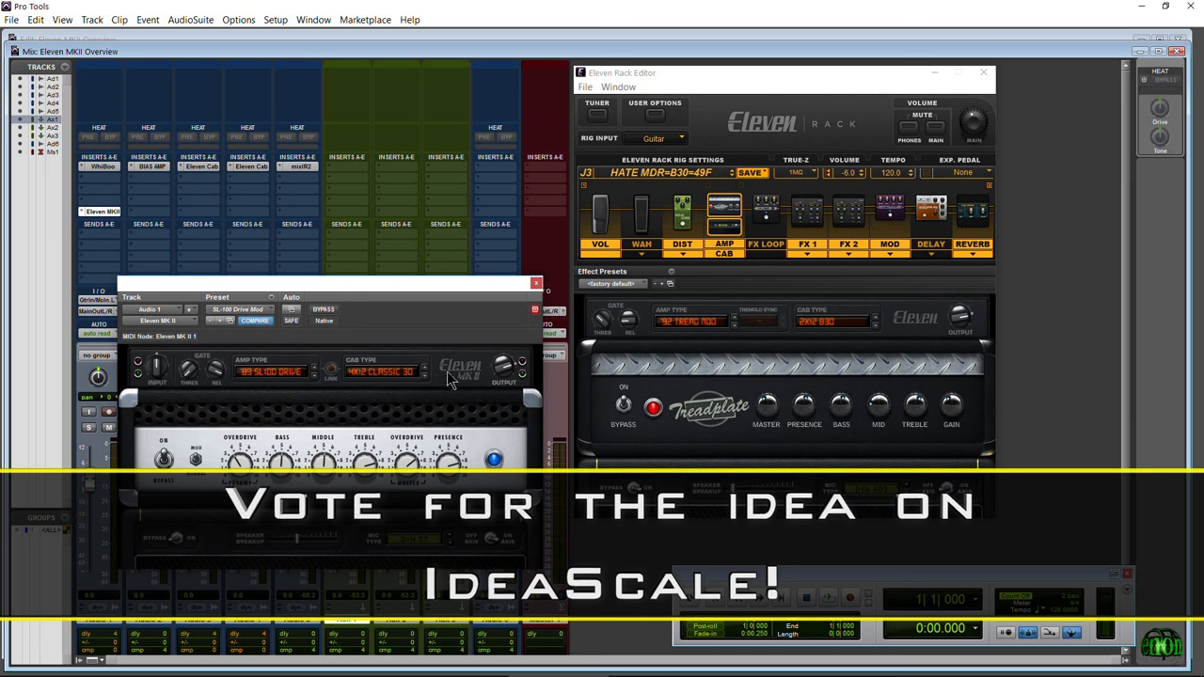
- Raise the Eleven MK II window until it sits just below the mixer inserts
{"action": "left_click_drag", "start_coordinate": [416, 295], "coordinate": [414, 279]}
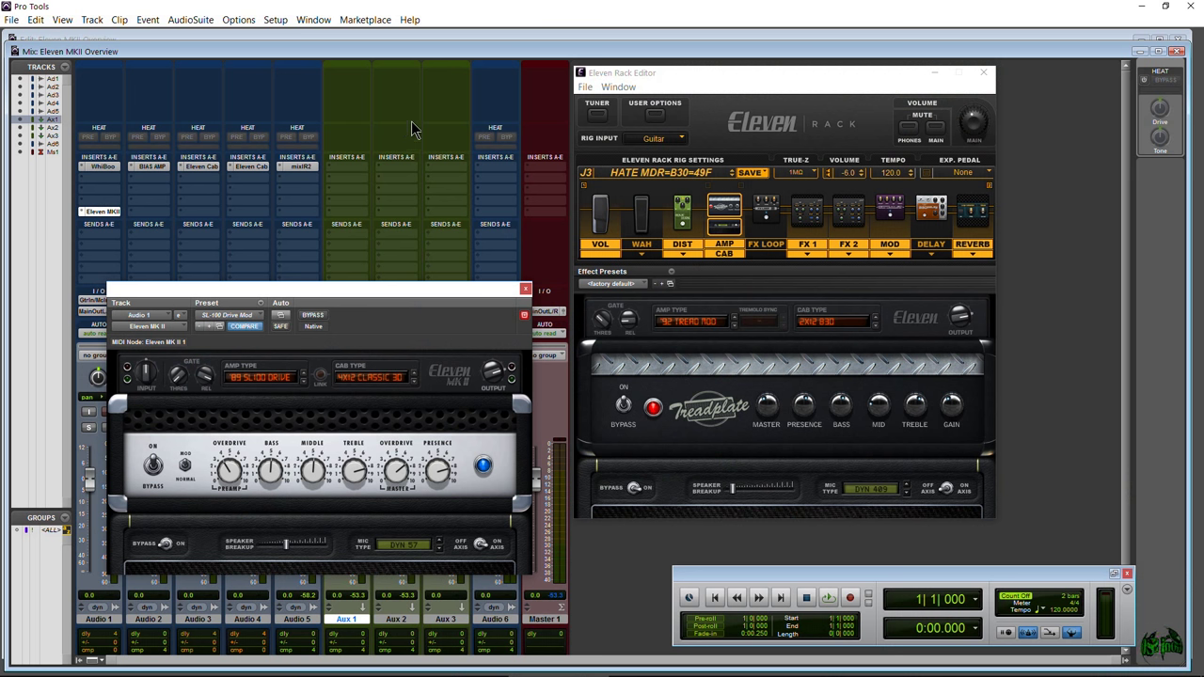
{"action": "mouse_move", "coordinate": [358, 294]}
{"action": "left_mouse_down"}
{"action": "mouse_move", "coordinate": [364, 255]}
{"action": "mouse_move", "coordinate": [339, 280]}
{"action": "left_mouse_up"}
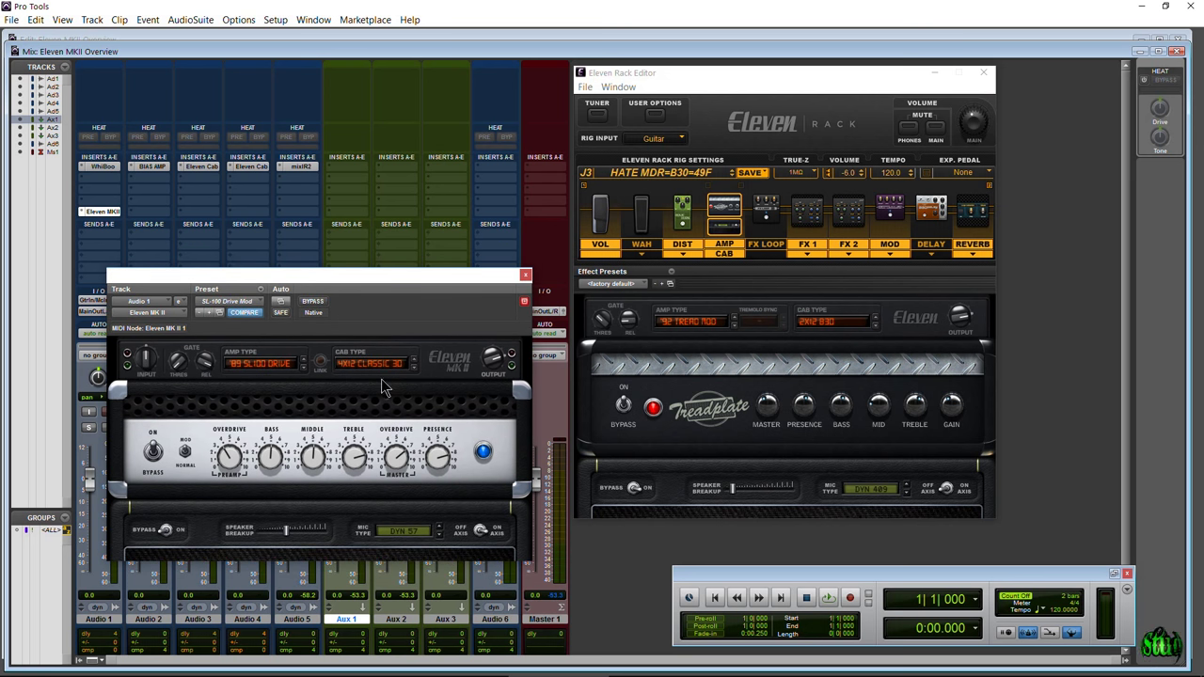
{"action": "left_click_drag", "start_coordinate": [401, 275], "coordinate": [432, 207]}
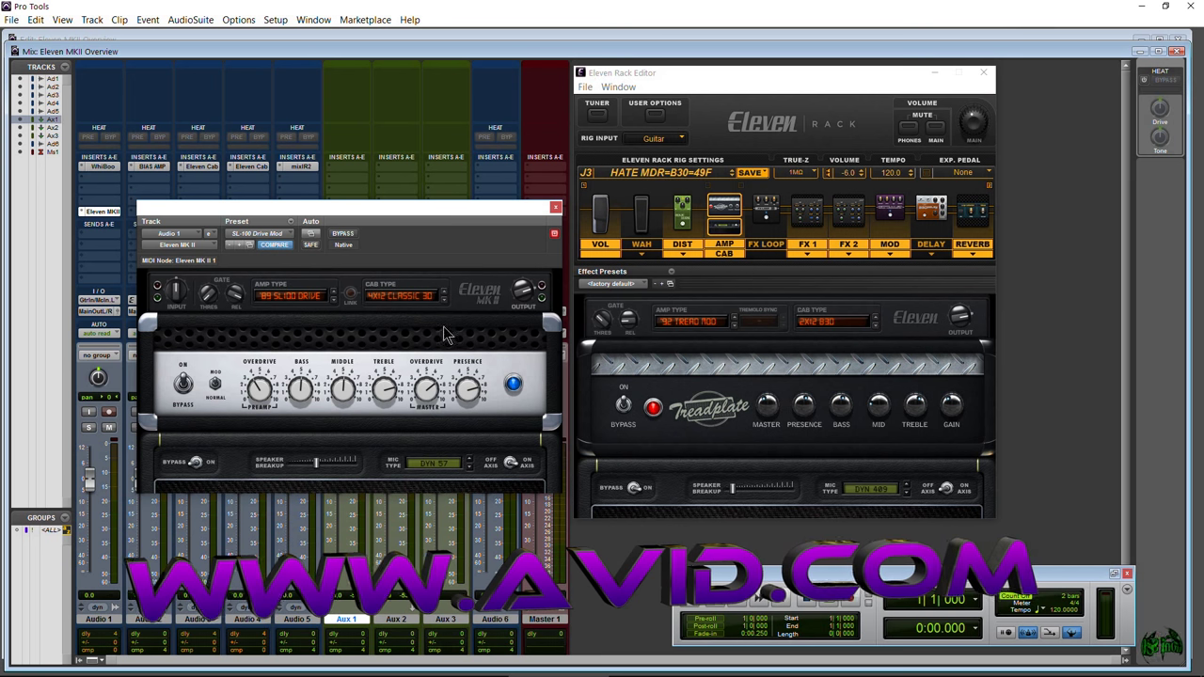
- Space the Eleven Rack Editor and Eleven MK II windows apart and bring the Edit window forward behind them
{"action": "left_click_drag", "start_coordinate": [686, 80], "coordinate": [723, 82]}
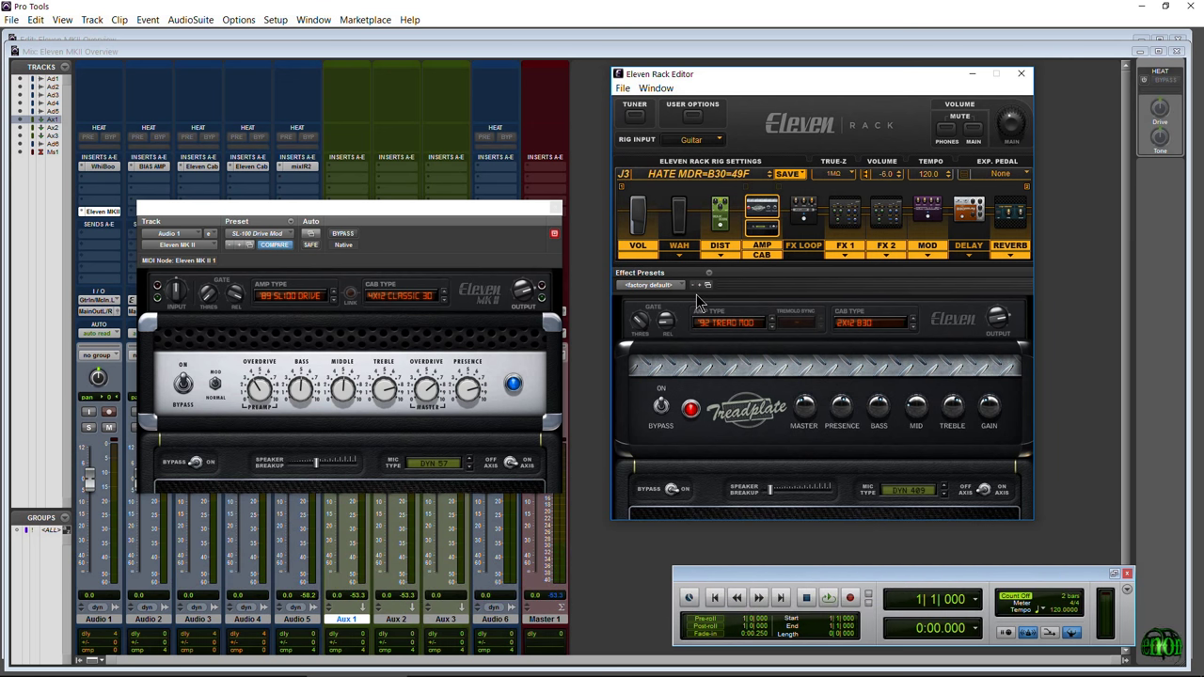
{"action": "left_click_drag", "start_coordinate": [408, 209], "coordinate": [416, 229]}
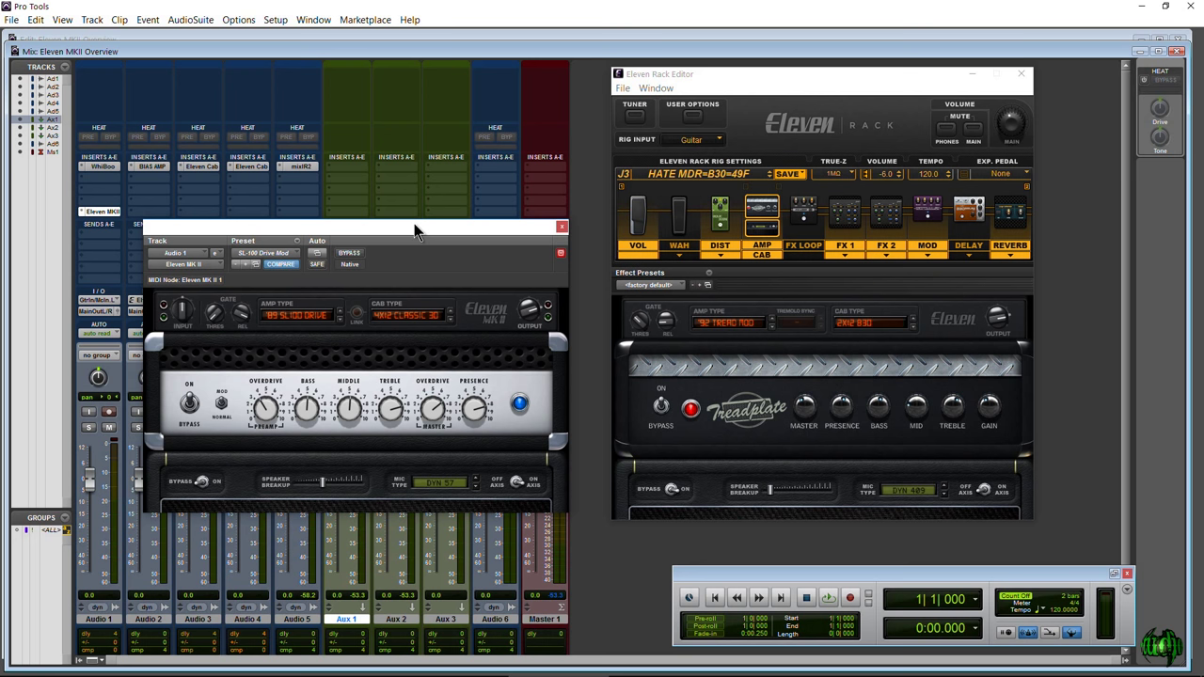
{"action": "left_click", "coordinate": [468, 33]}
{"action": "left_click_drag", "start_coordinate": [373, 232], "coordinate": [383, 204]}
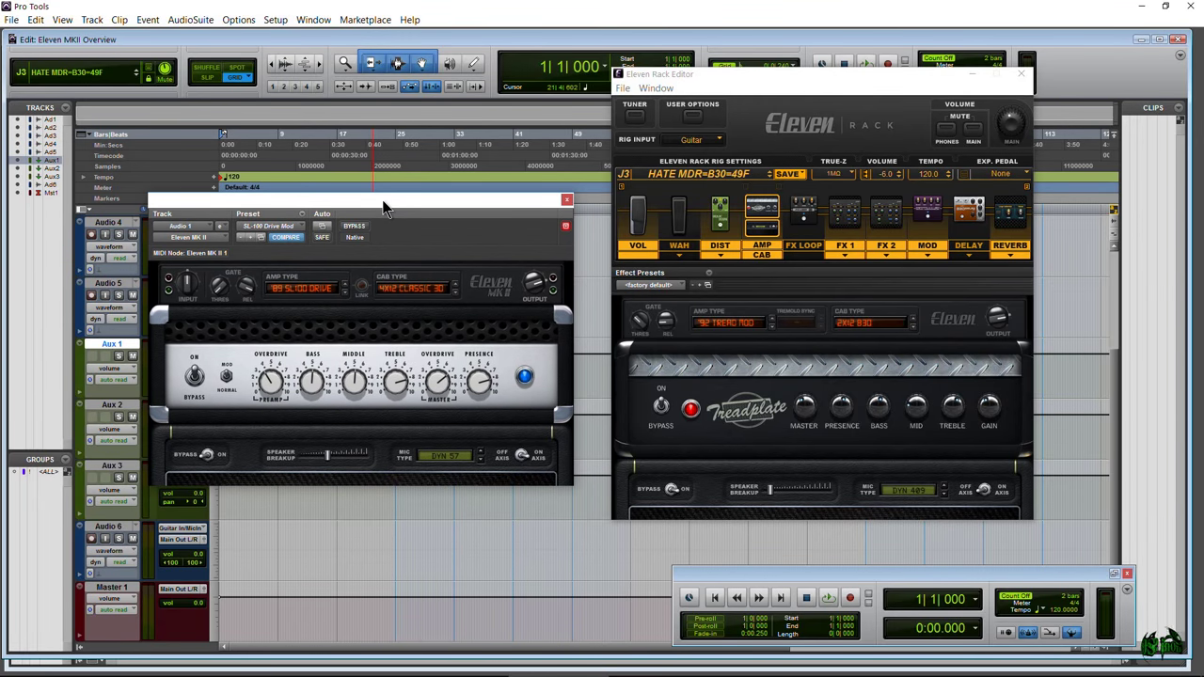